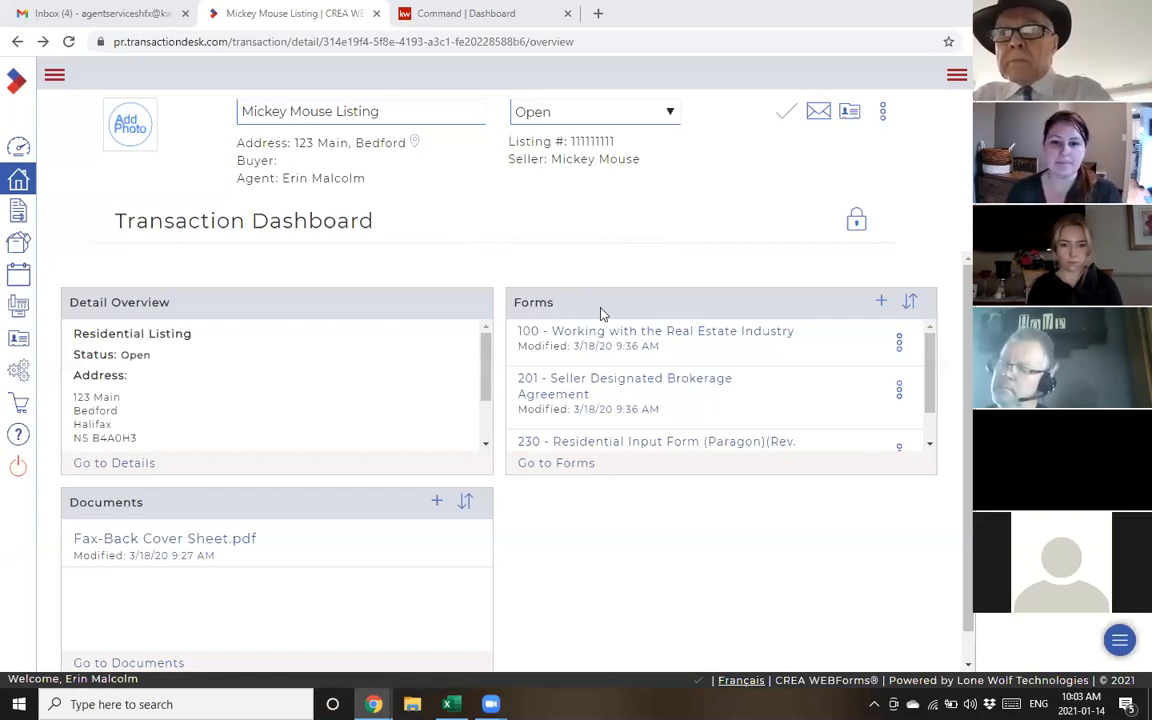
Download form 100 from the Mickey Mouse Listing transaction as a PDF
scroll(647, 378, "down", 2)
scroll(652, 400, "up", 2)
scroll(705, 404, "down", 2)
scroll(712, 400, "up", 2)
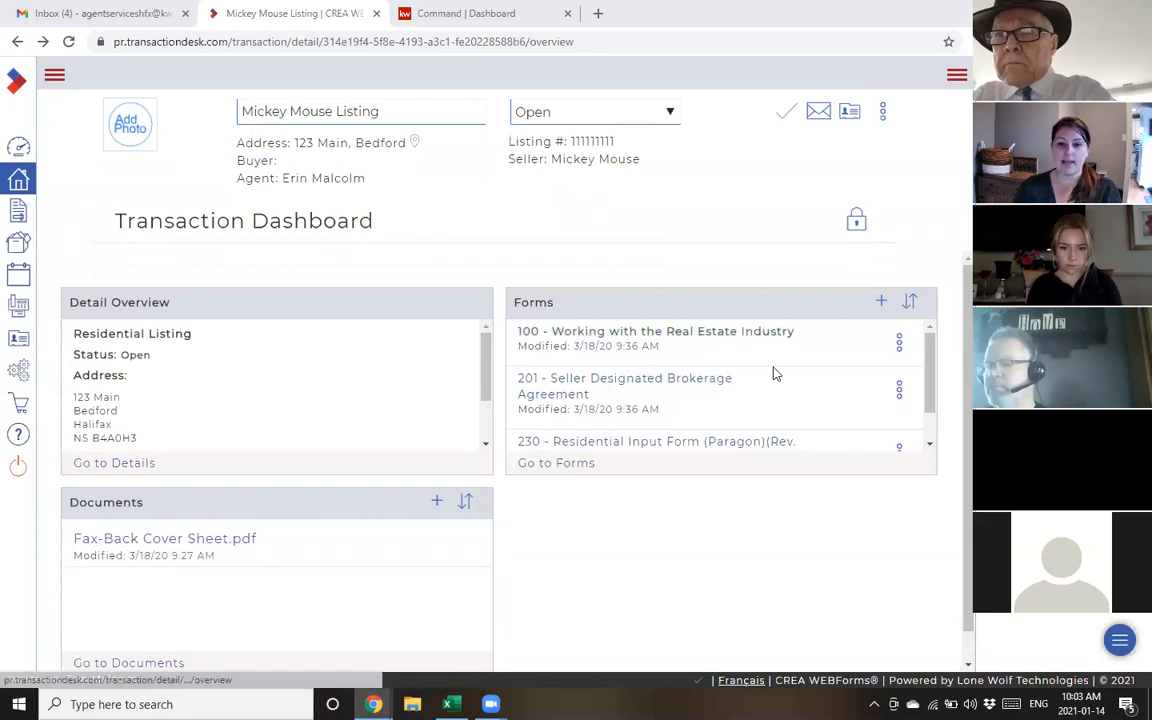
left_click(899, 345)
left_click(836, 418)
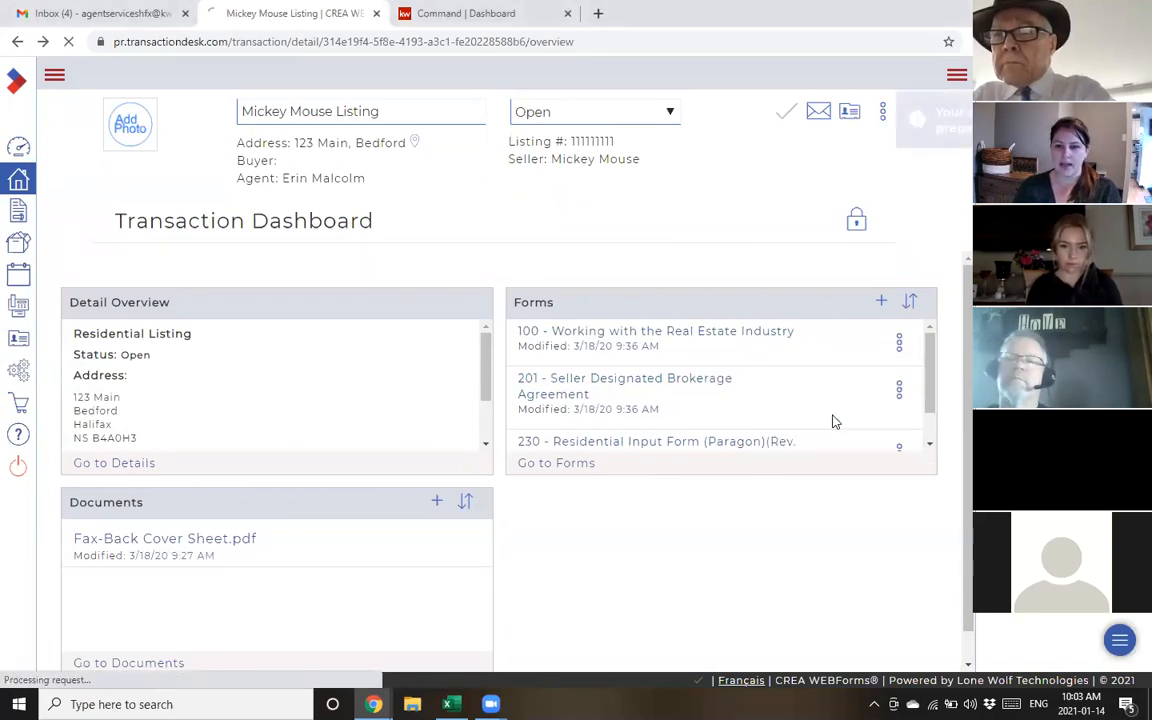
Download forms 201 and 230 from the Forms panel as PDFs
left_click(899, 390)
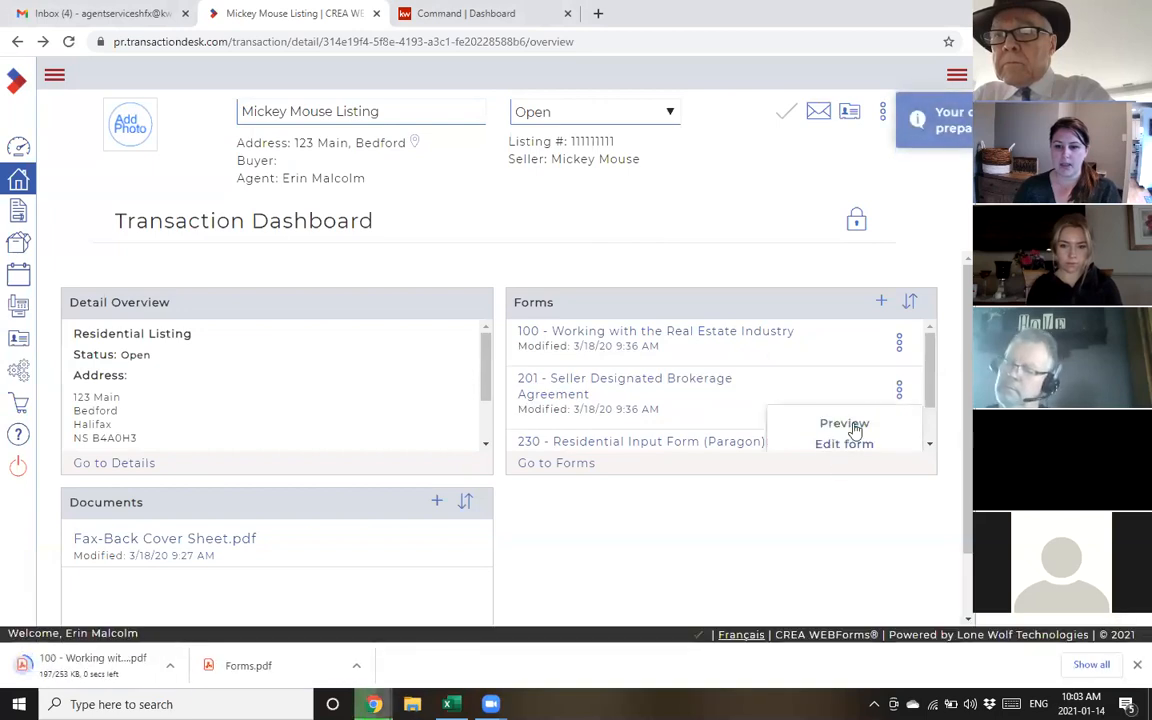
scroll(855, 430, "down", 1)
left_click(856, 411)
scroll(858, 378, "down", 1)
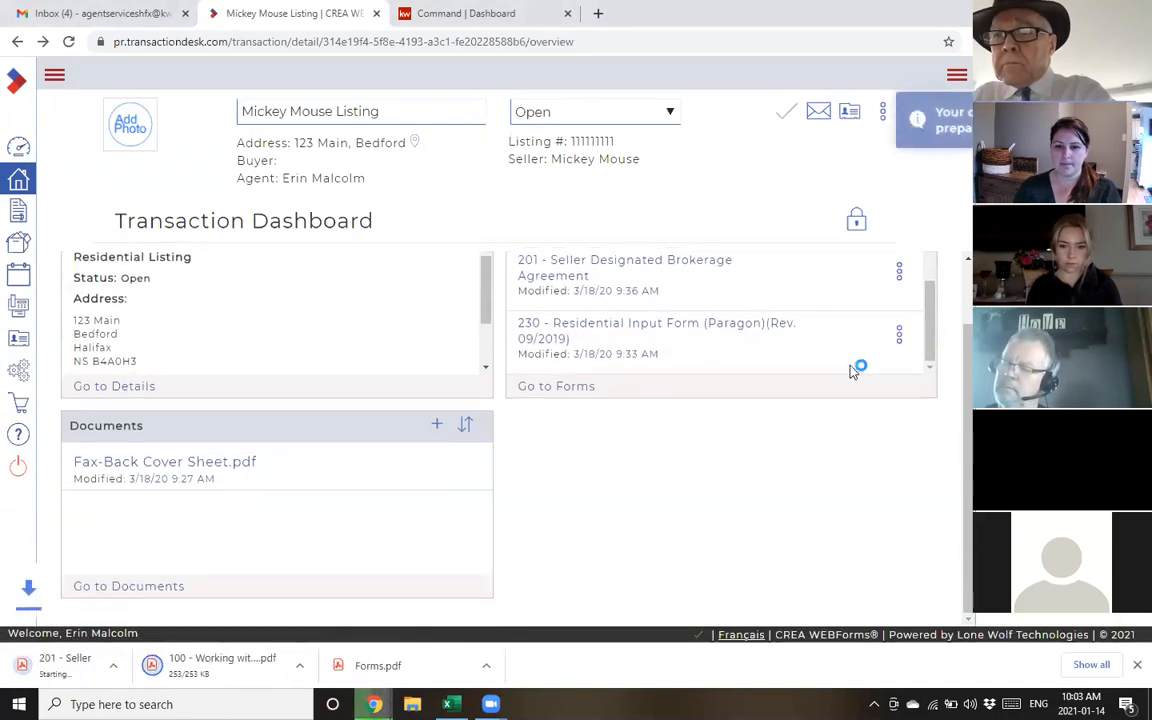
left_click(899, 337)
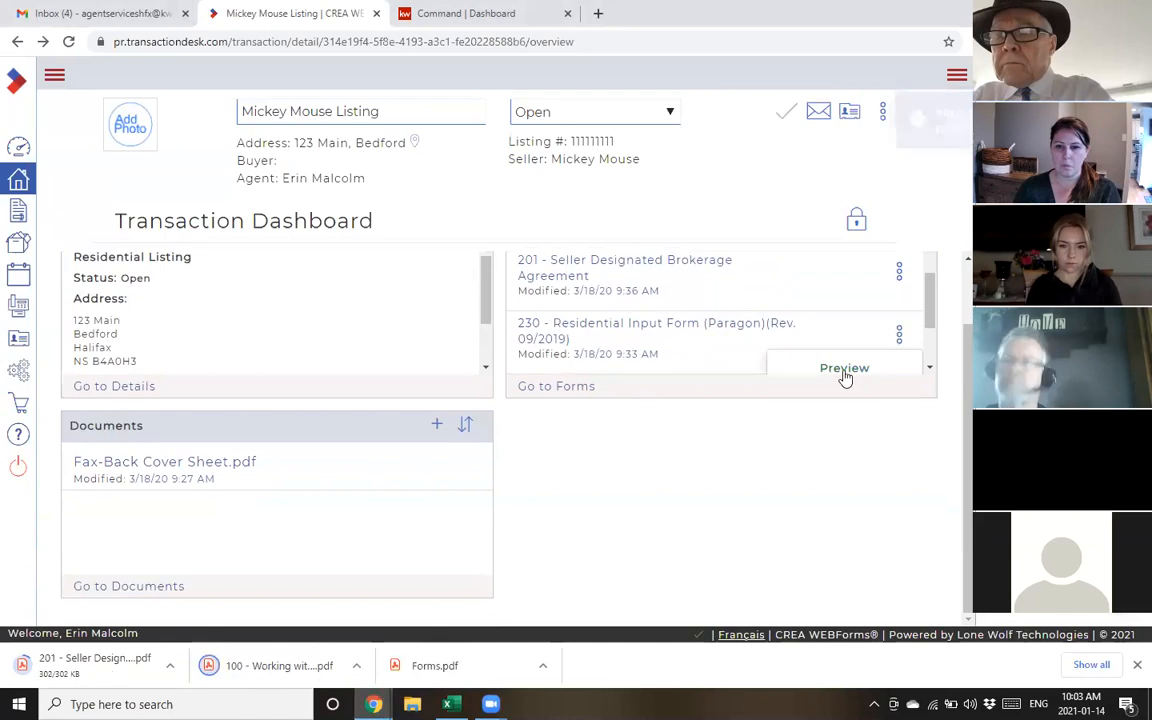
scroll(870, 350, "down", 2)
left_click(861, 333)
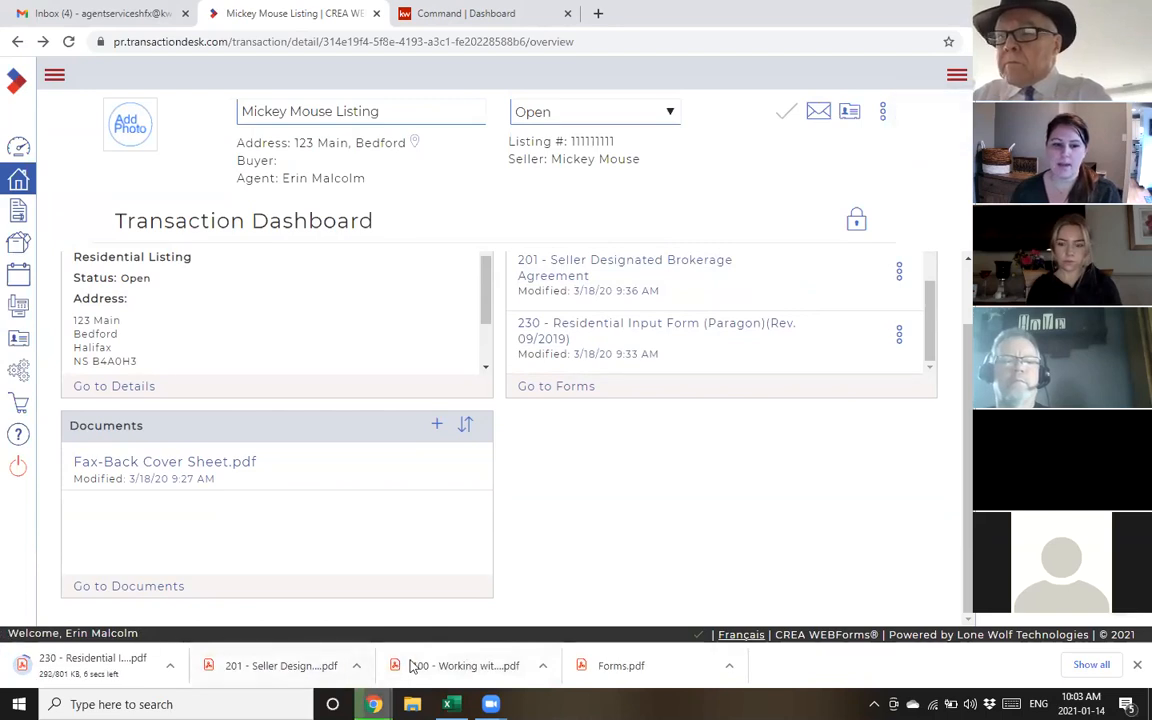
scroll(812, 408, "up", 1)
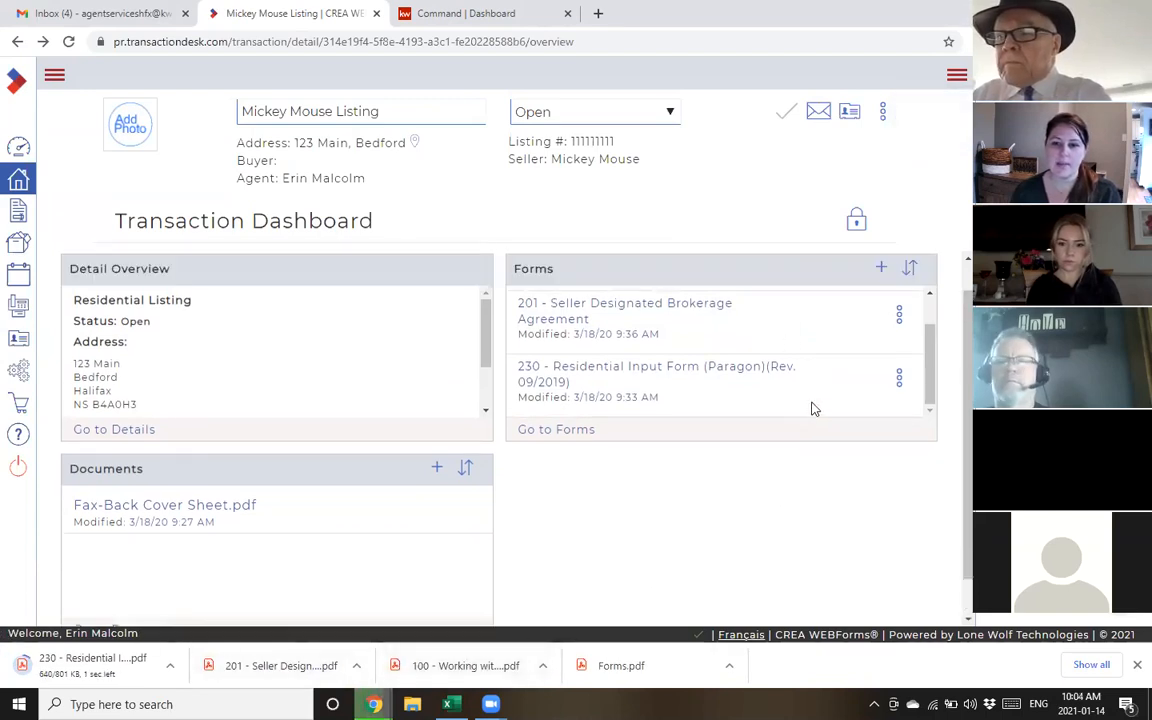
scroll(812, 408, "up", 3)
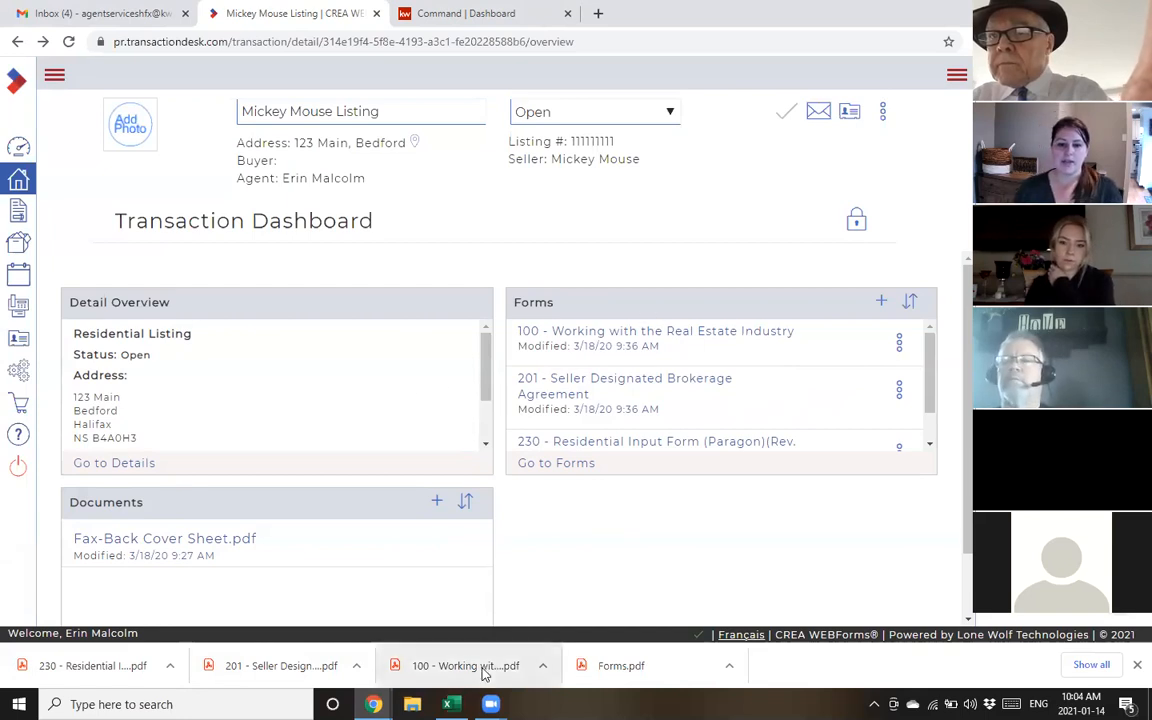
Switch to the KW Command dashboard tab and start adding a new contact from Contacts
left_click(476, 16)
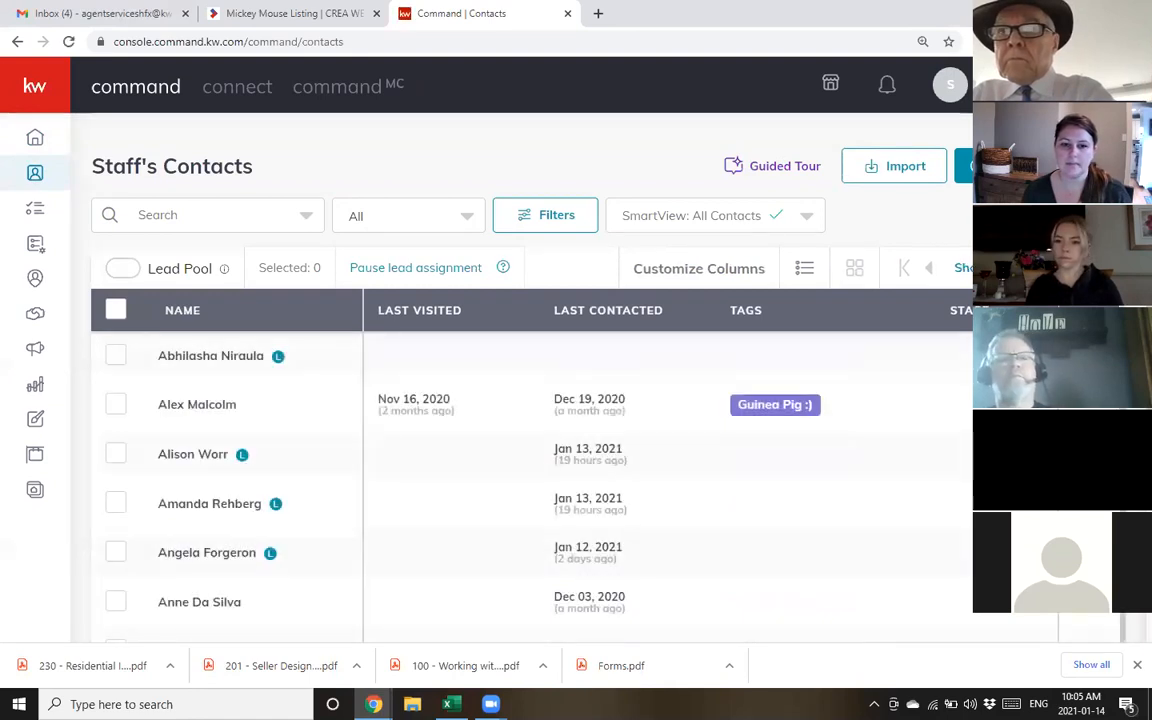
left_click(1014, 166)
Create the test contact with a full name, personal e-mail address and a relationship
left_click(689, 182)
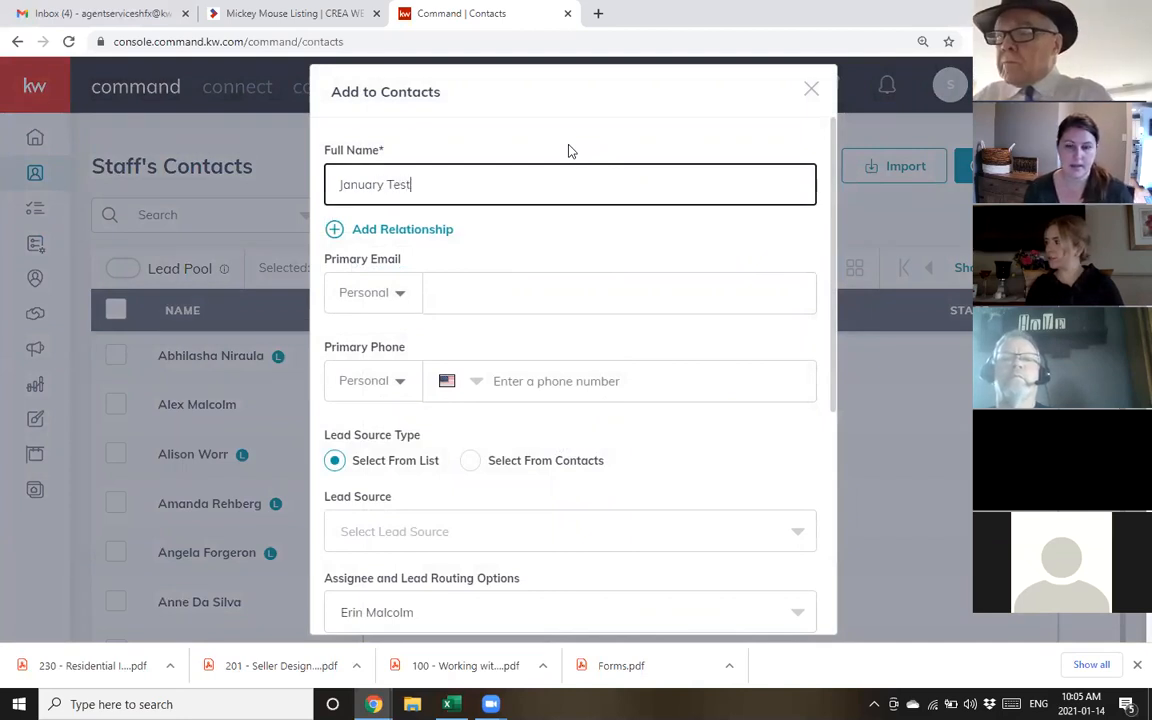
left_click(534, 285)
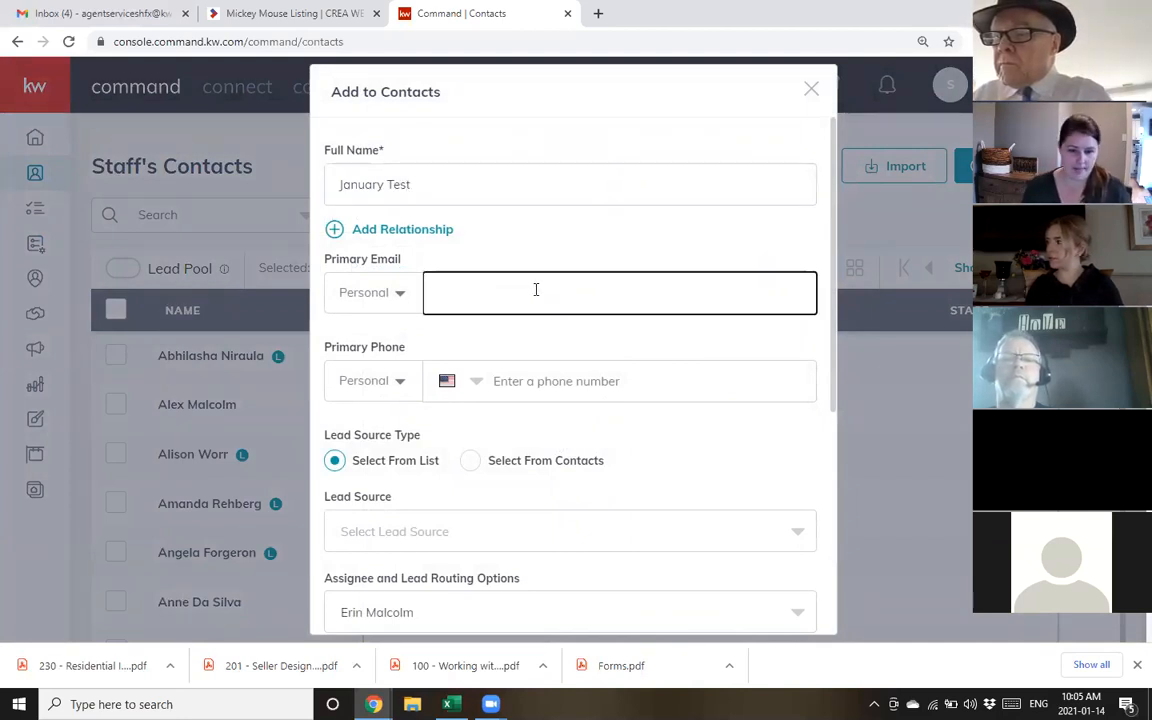
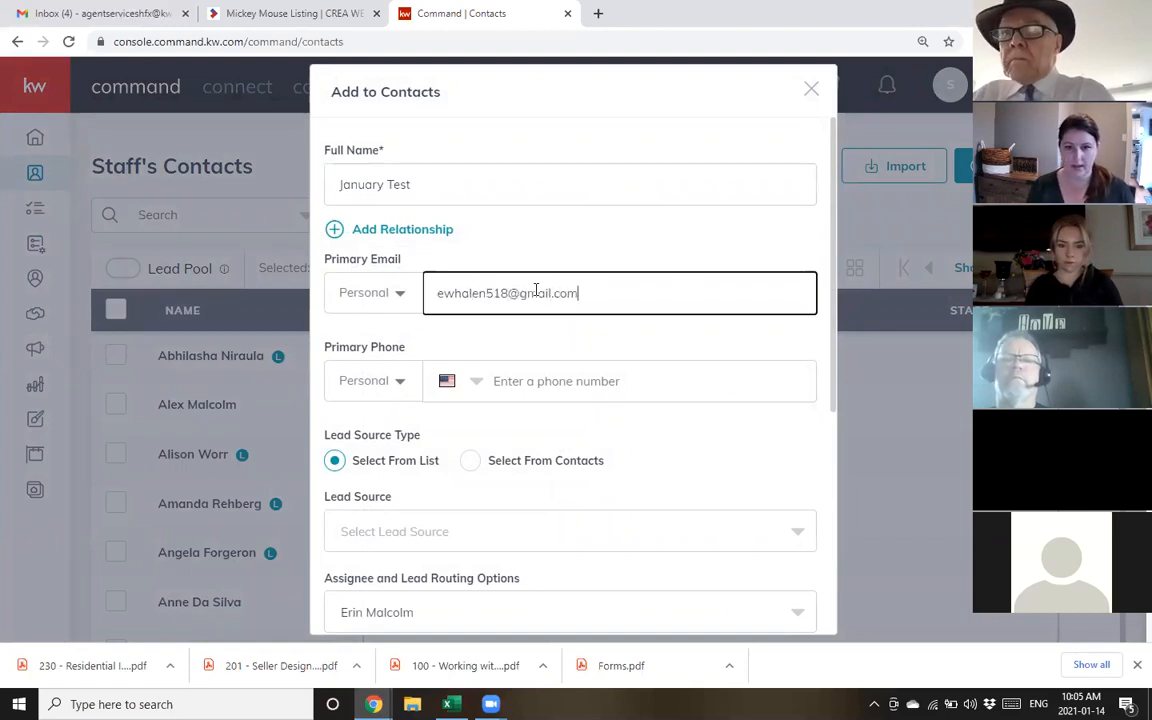
left_click(643, 232)
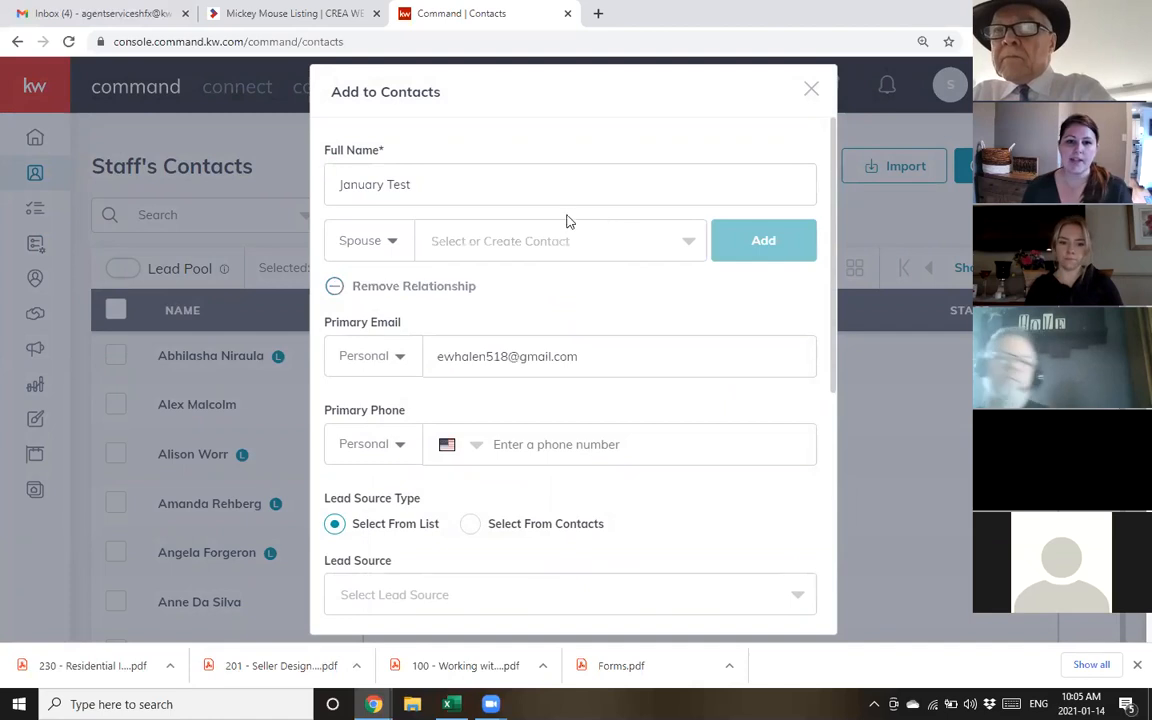
left_click(550, 186)
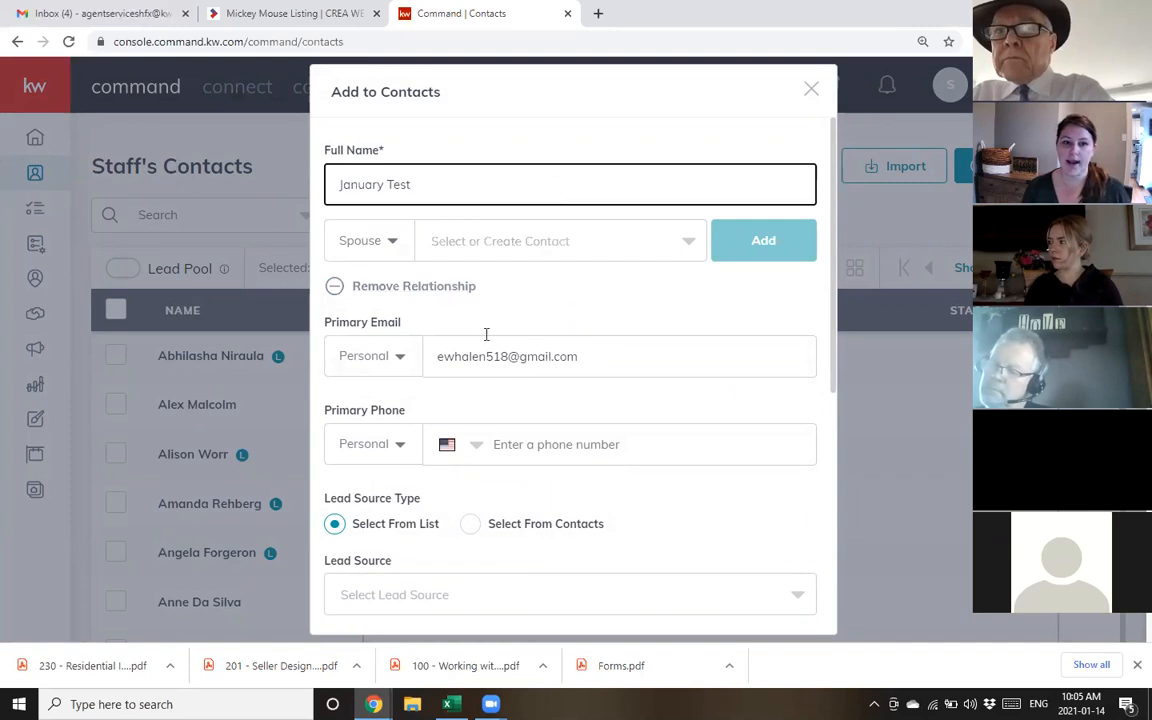
scroll(611, 358, "down", 1)
scroll(527, 357, "up", 1)
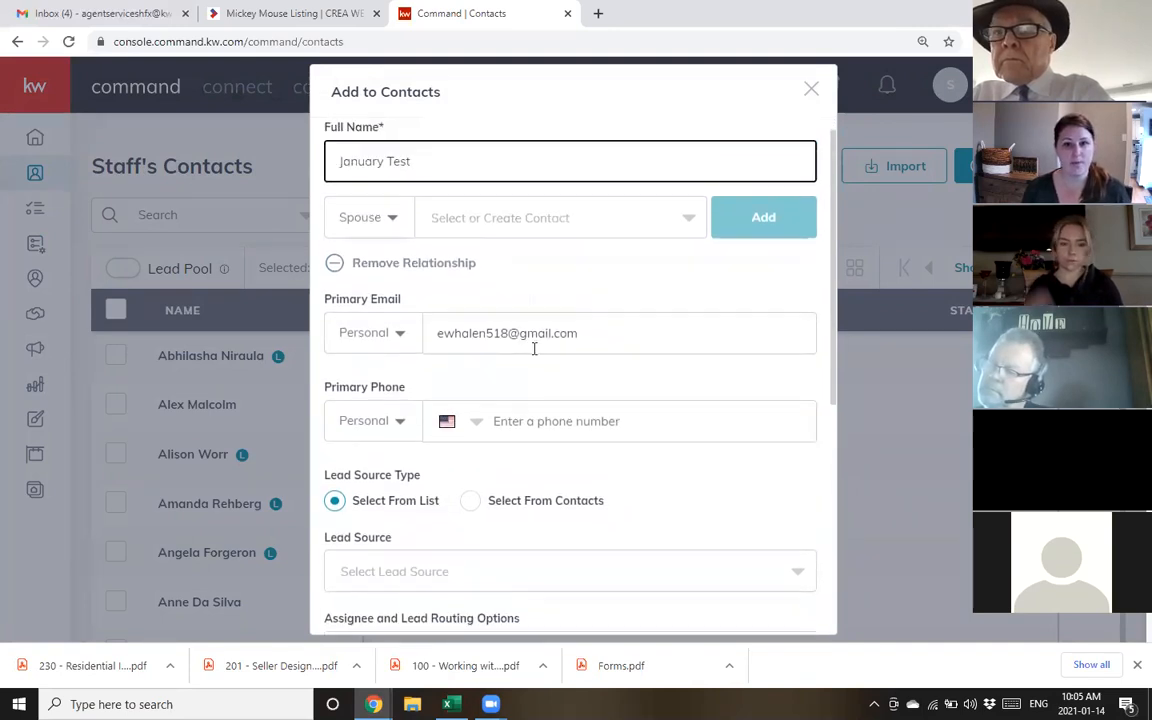
scroll(560, 355, "down", 2)
scroll(520, 378, "down", 4)
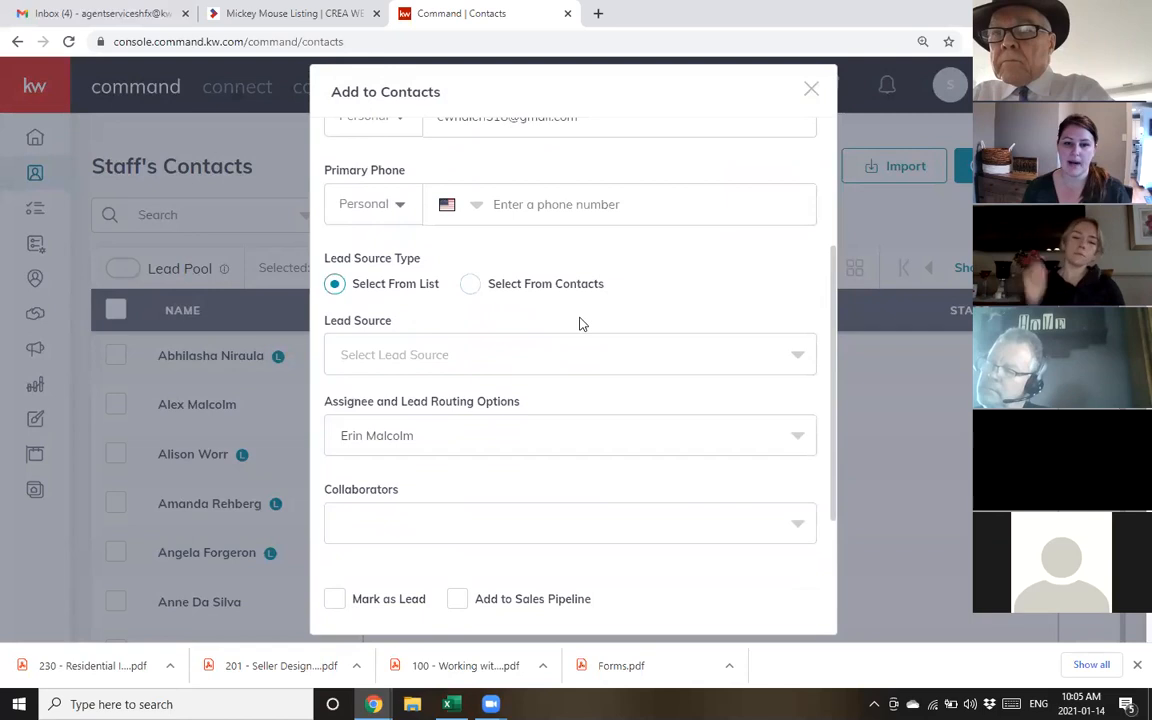
left_click(632, 597)
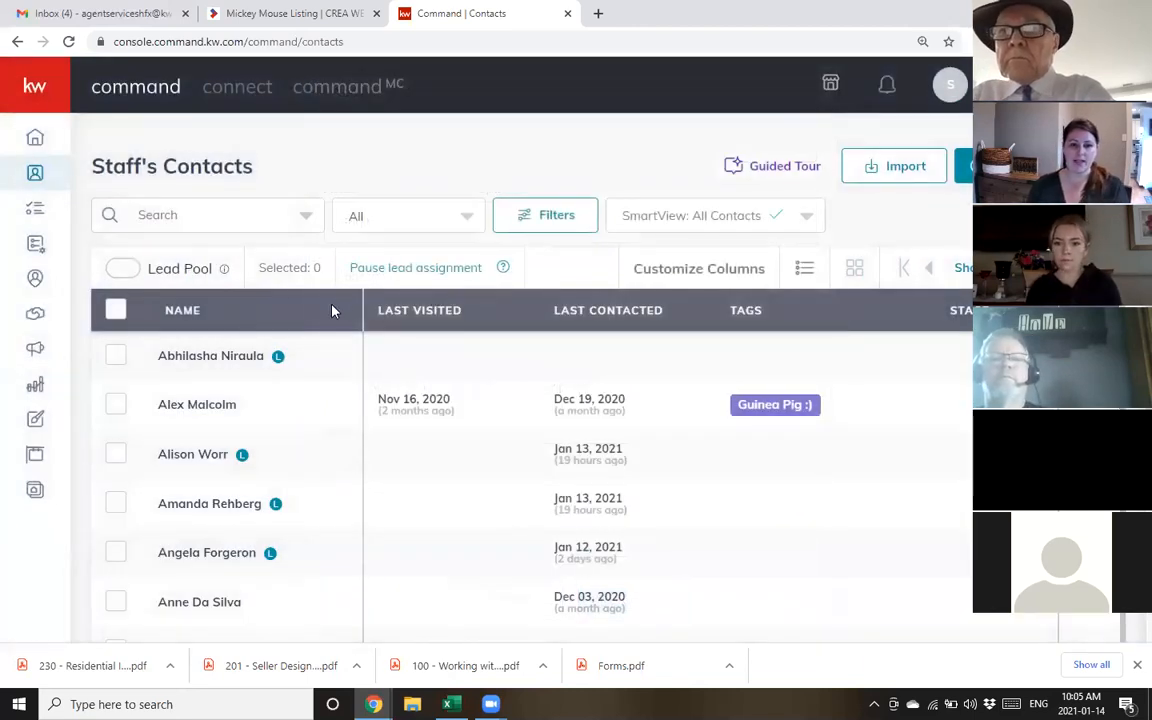
Expand the left sidebar and go to the Opportunities pipeline
left_click(197, 215)
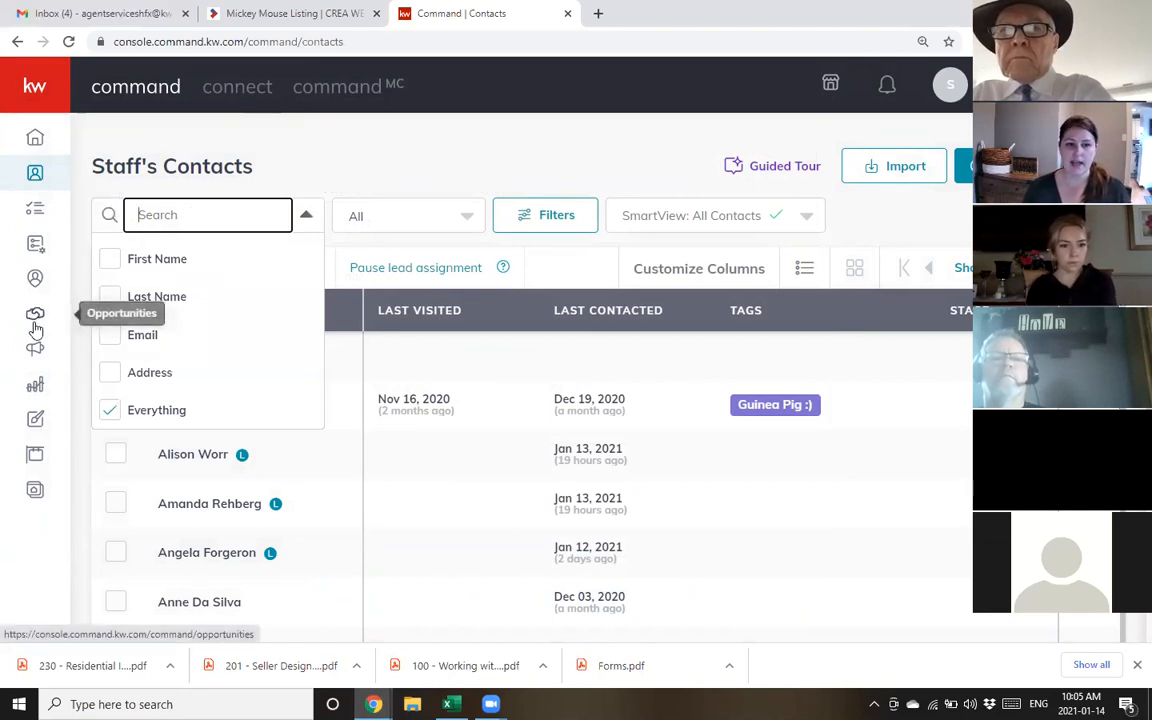
left_click(37, 87)
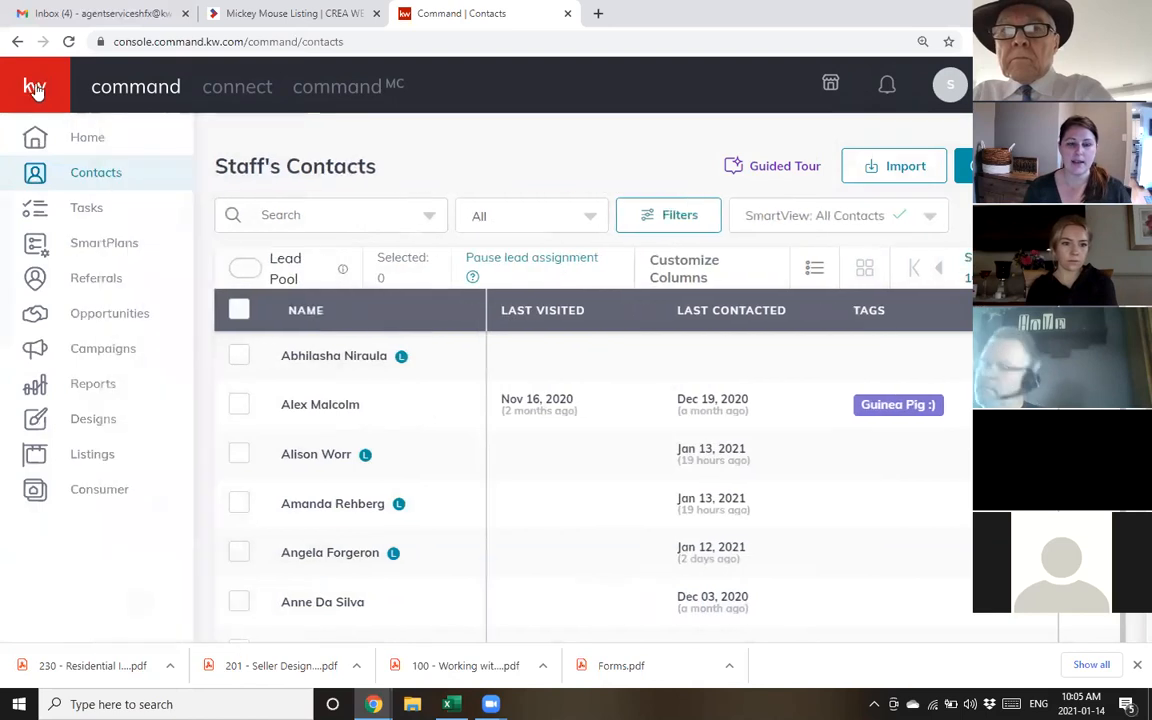
left_click(35, 318)
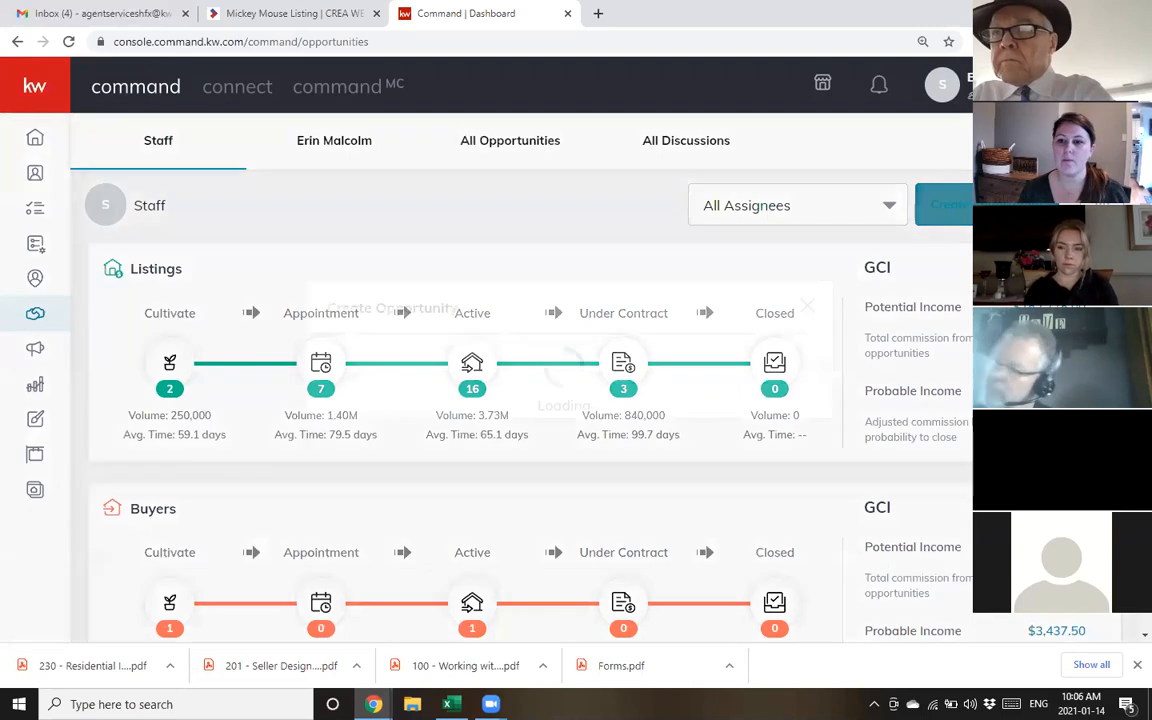
Start an opportunity with Market Center Keller Williams Select Realty and Team Staff, choosing its type
left_click(968, 210)
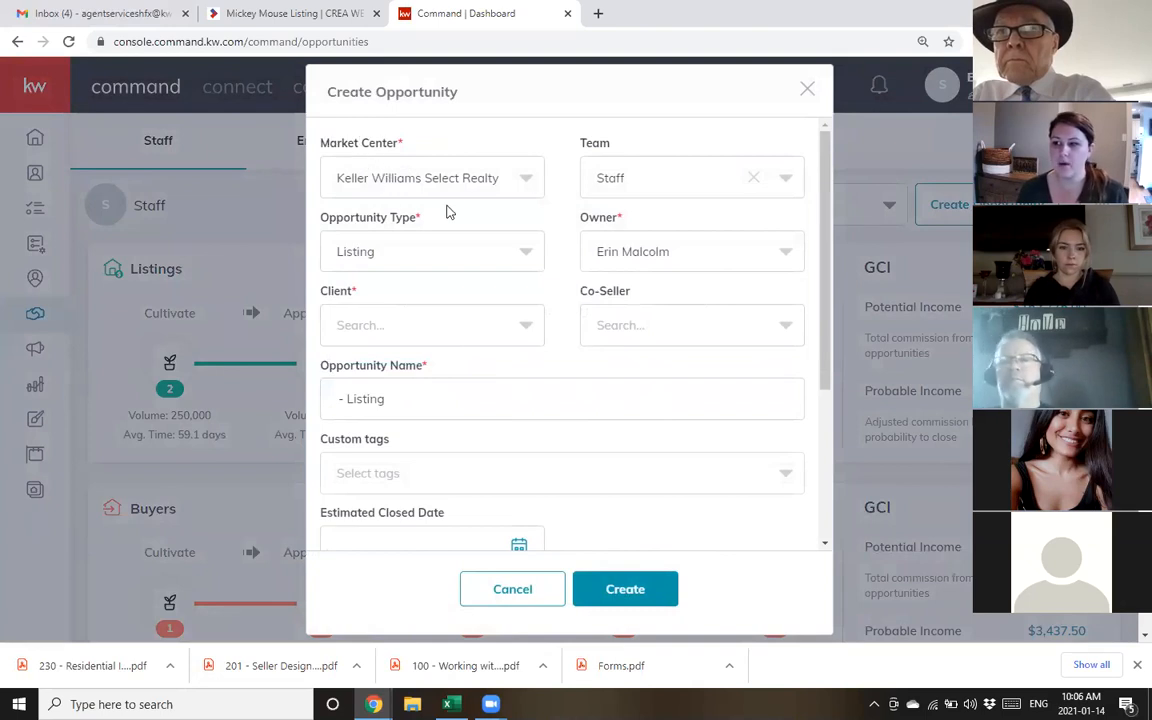
left_click(428, 184)
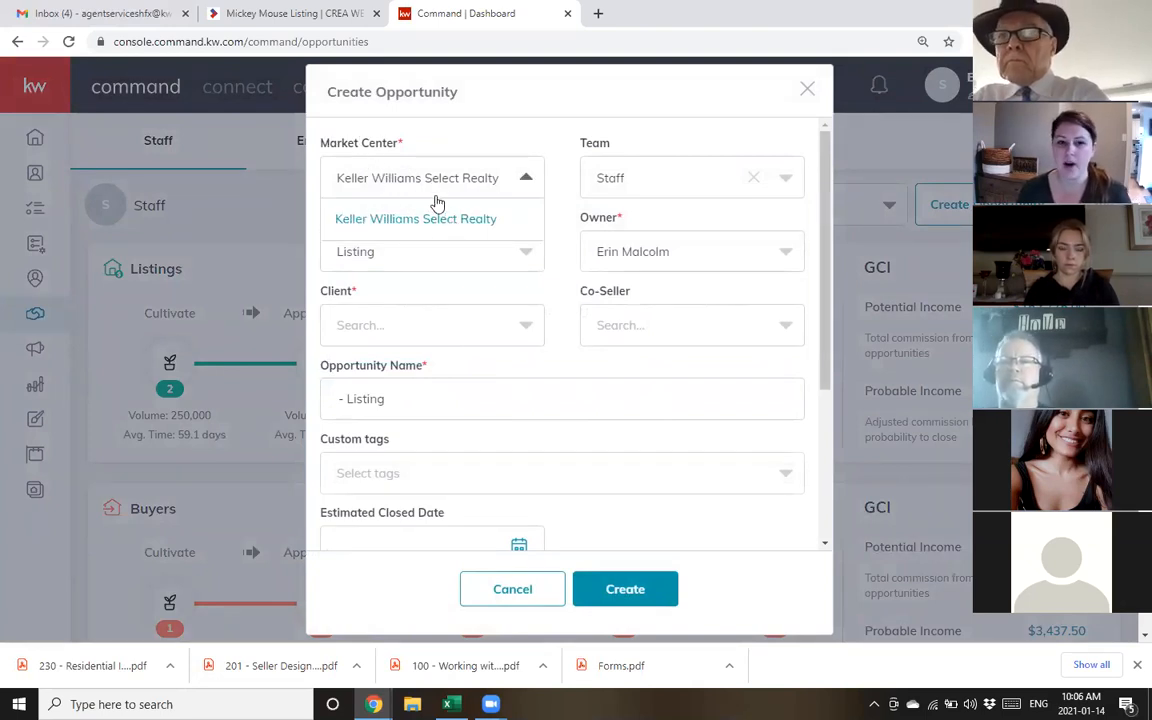
left_click(429, 190)
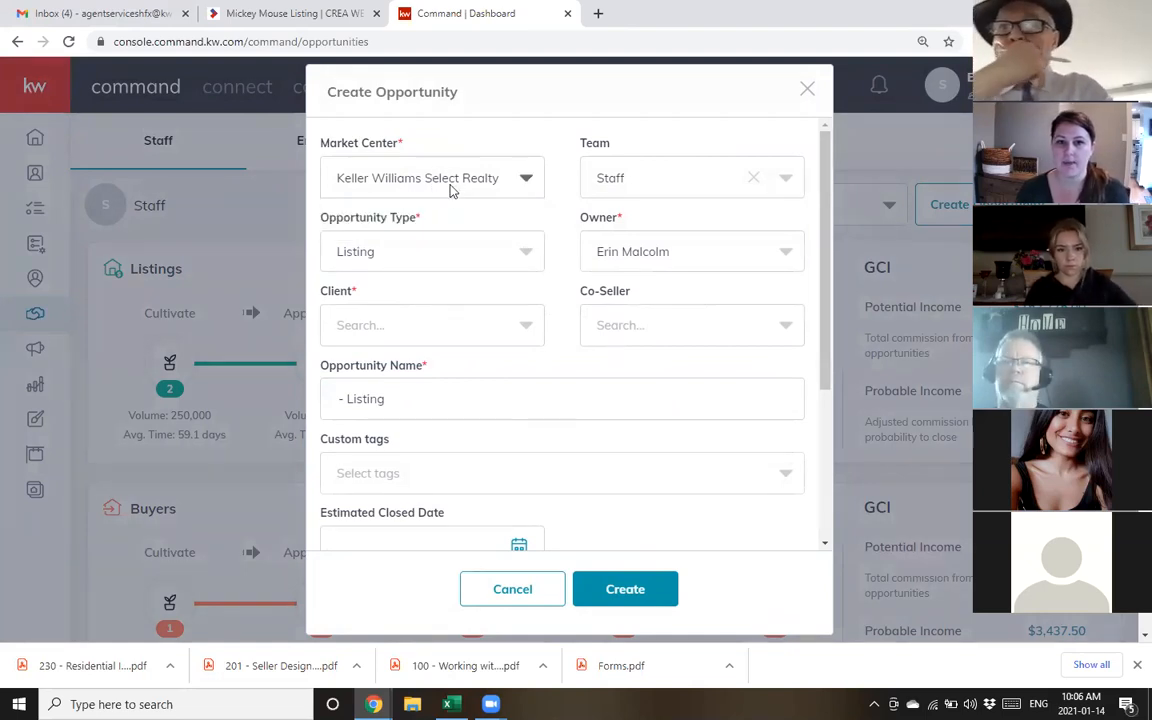
left_click(630, 181)
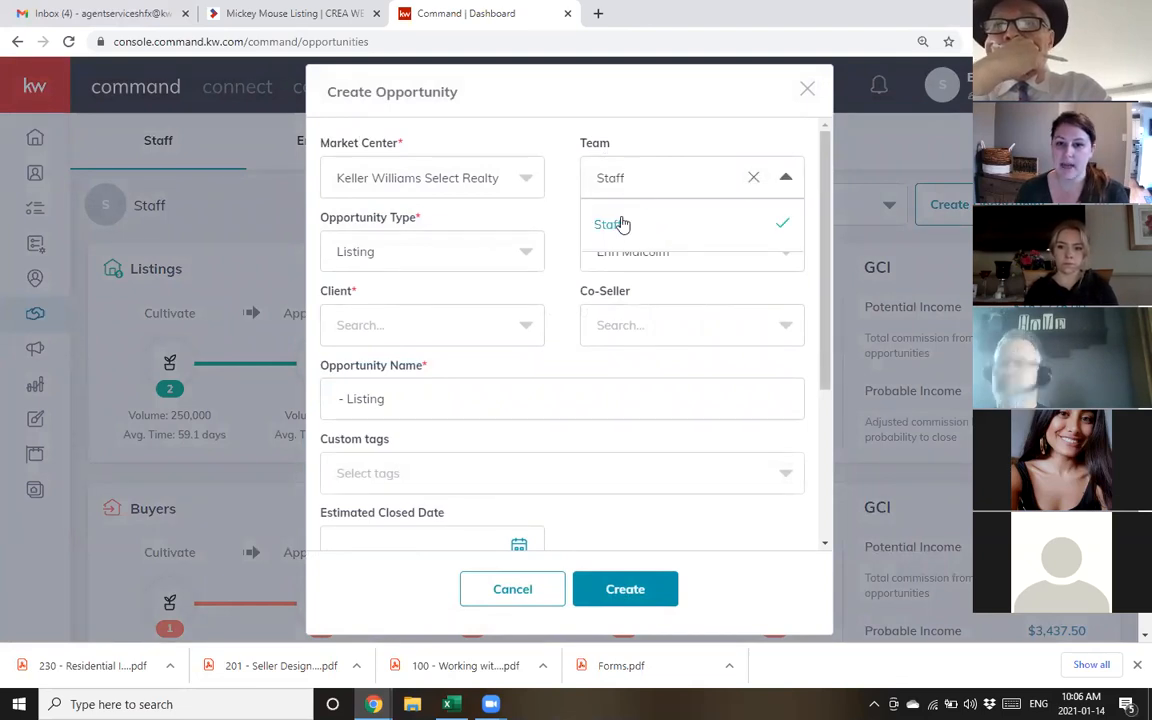
left_click(660, 175)
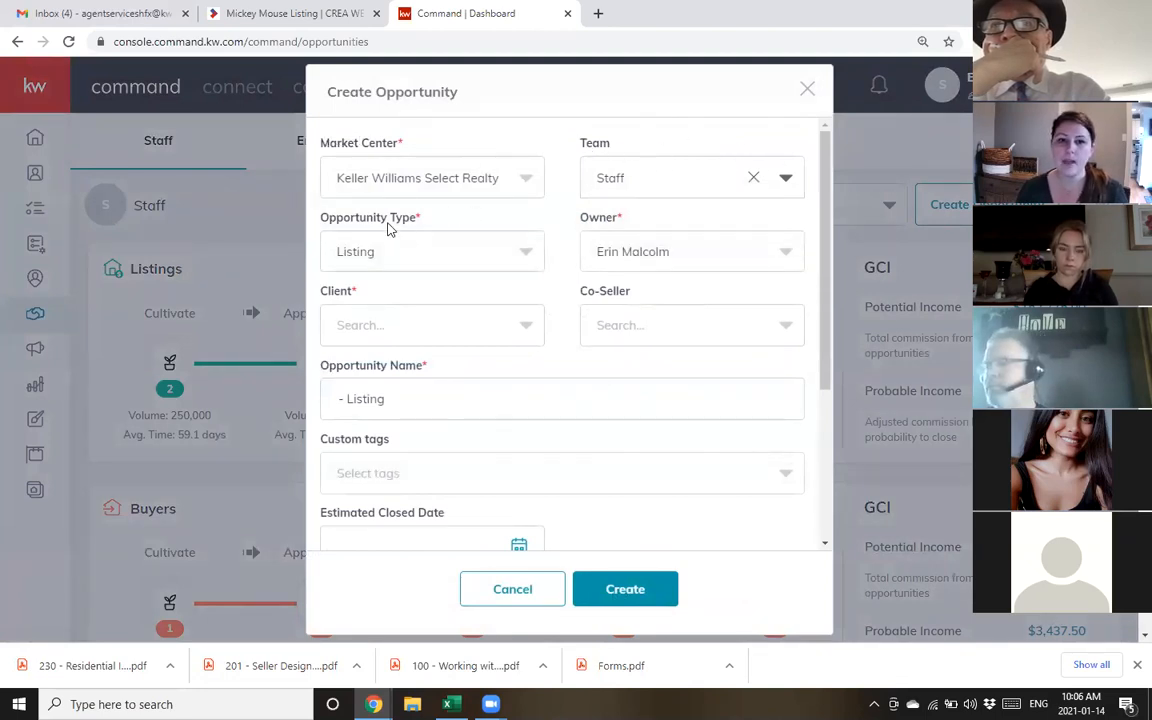
left_click(389, 255)
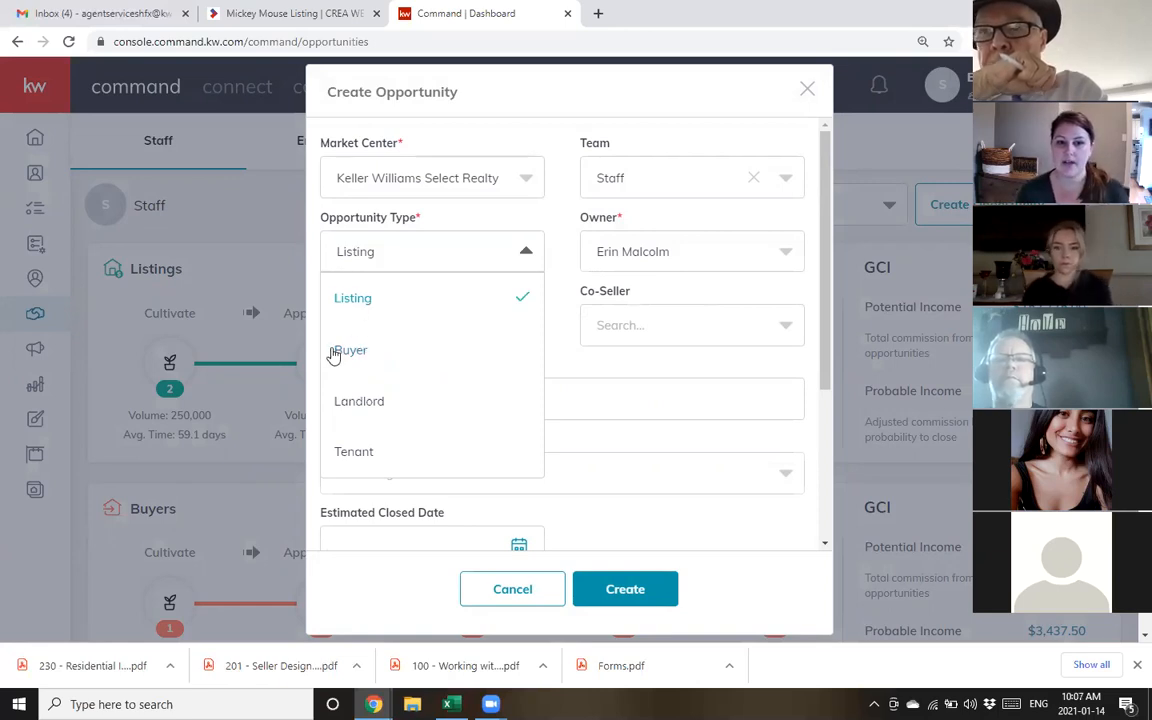
Keep Listing as the opportunity type and the current agent as Owner
left_click(565, 115)
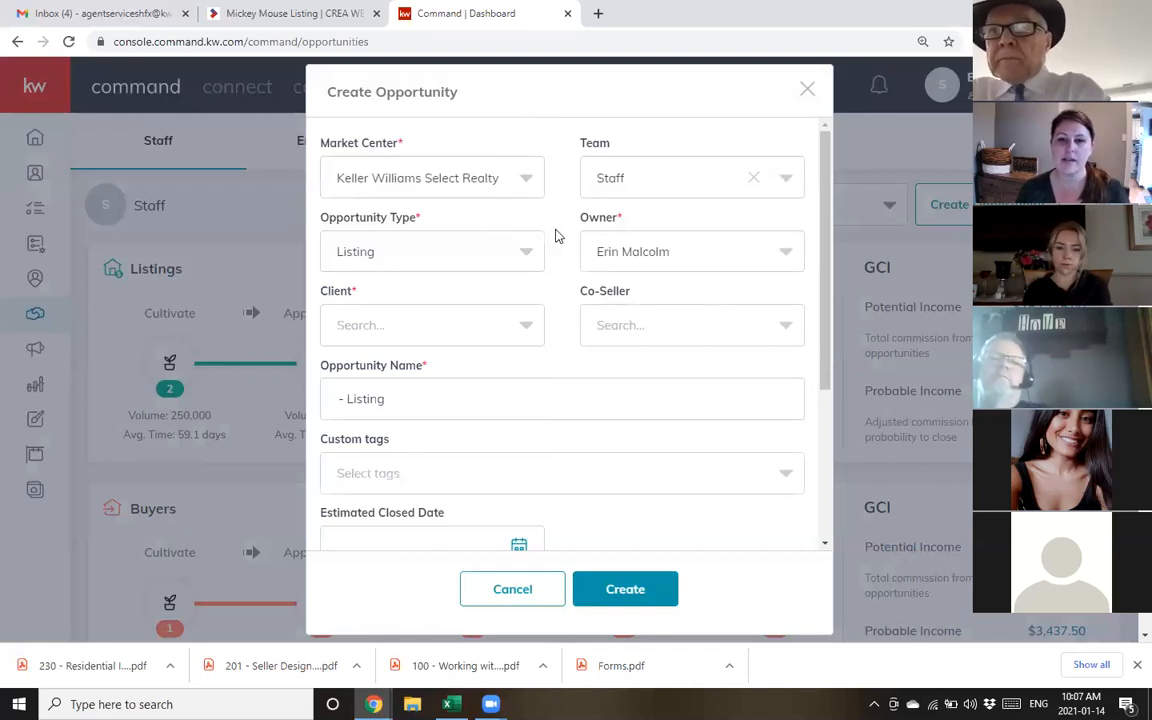
left_click_drag(584, 222, 624, 226)
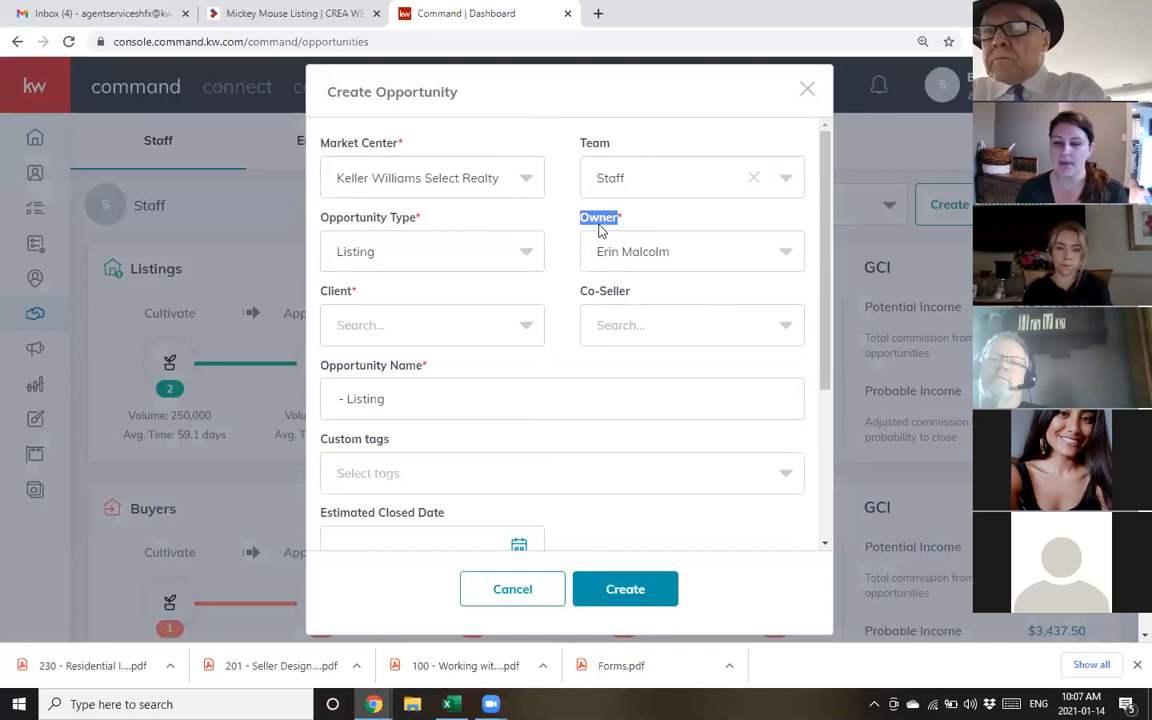
left_click(608, 225)
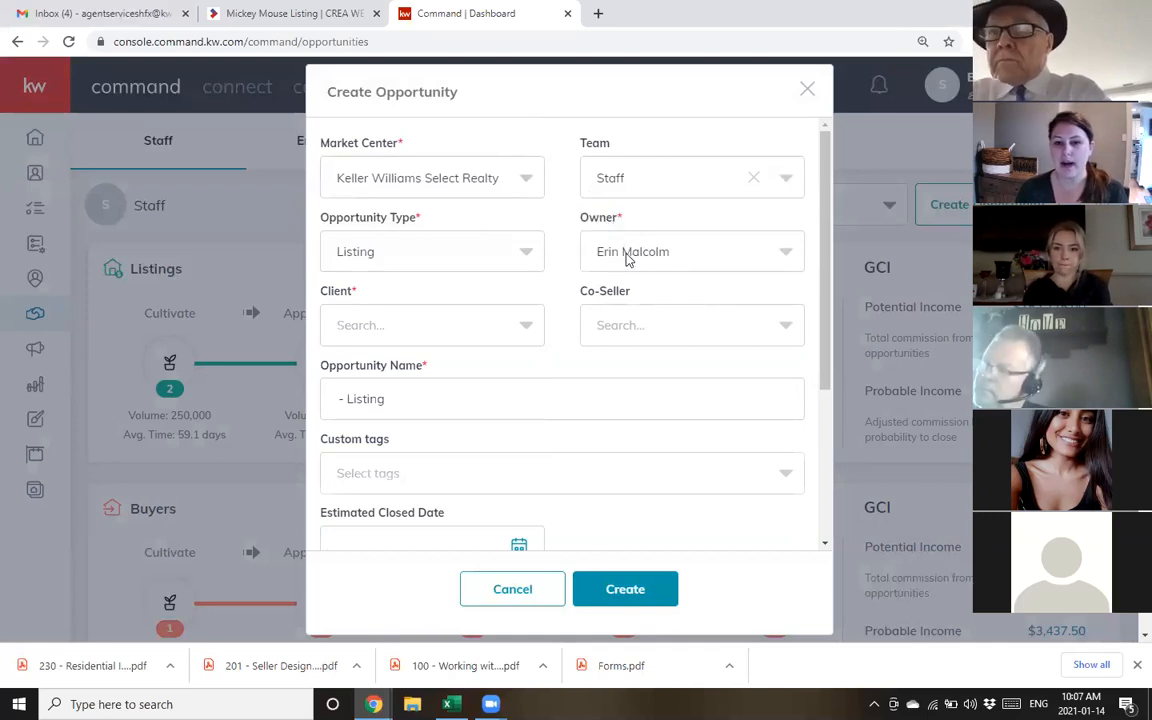
left_click(628, 258)
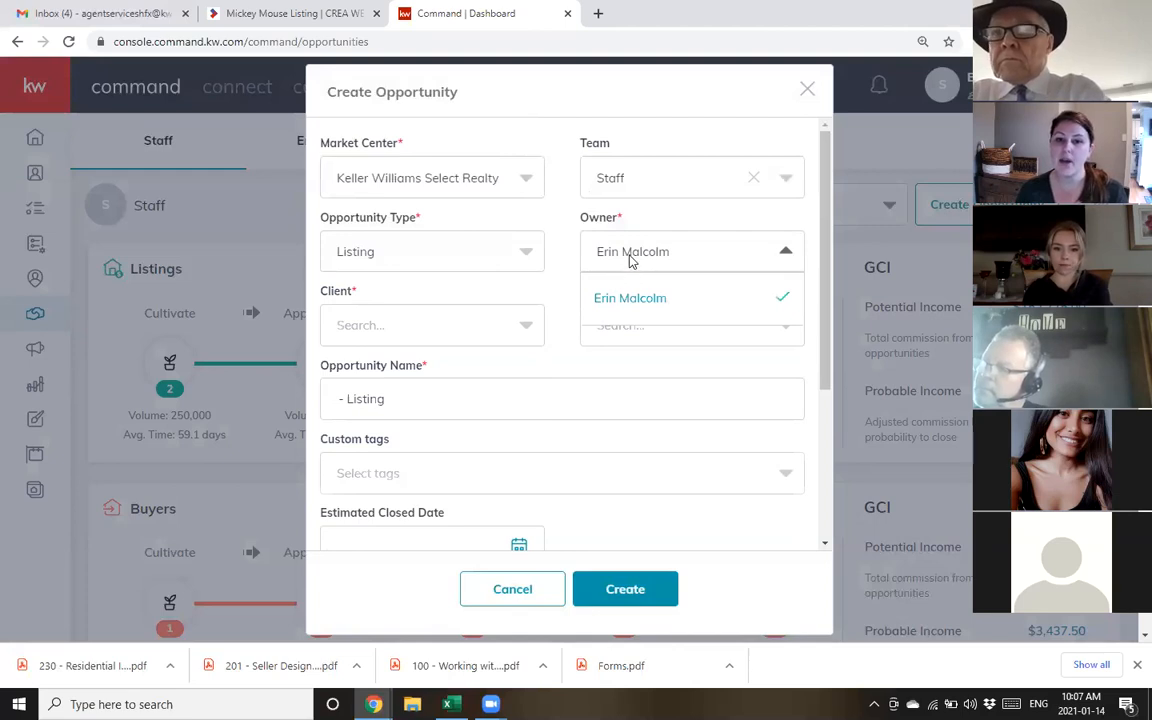
left_click(630, 258)
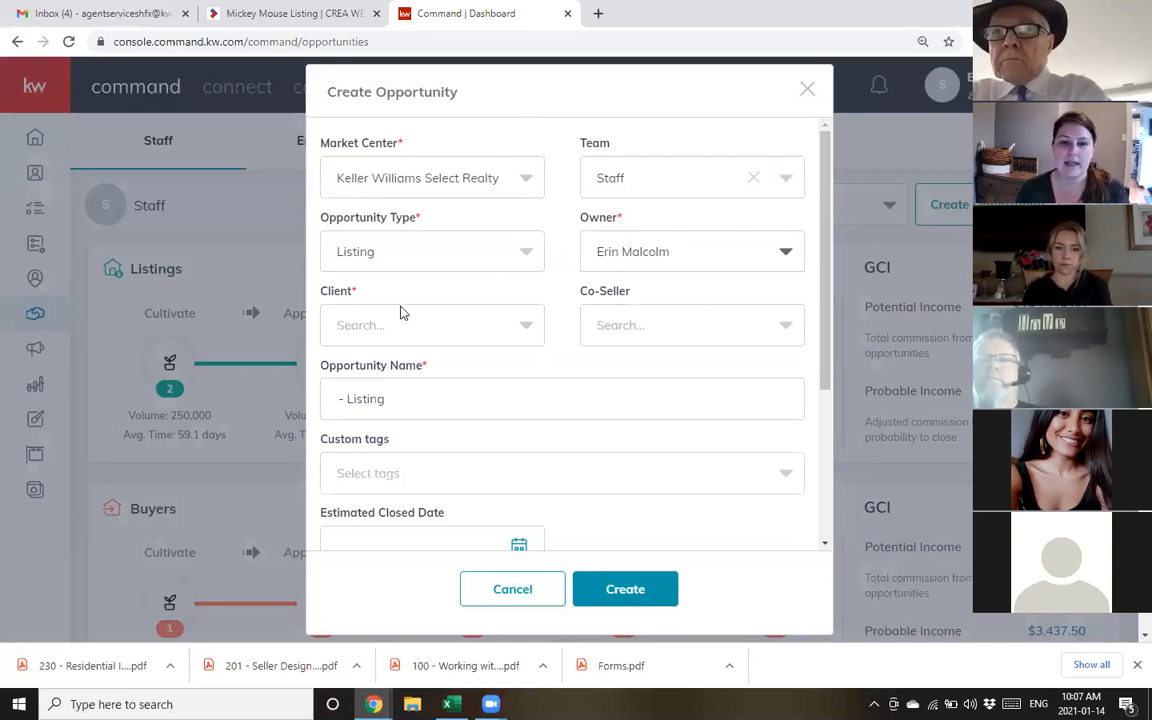
left_click(378, 330)
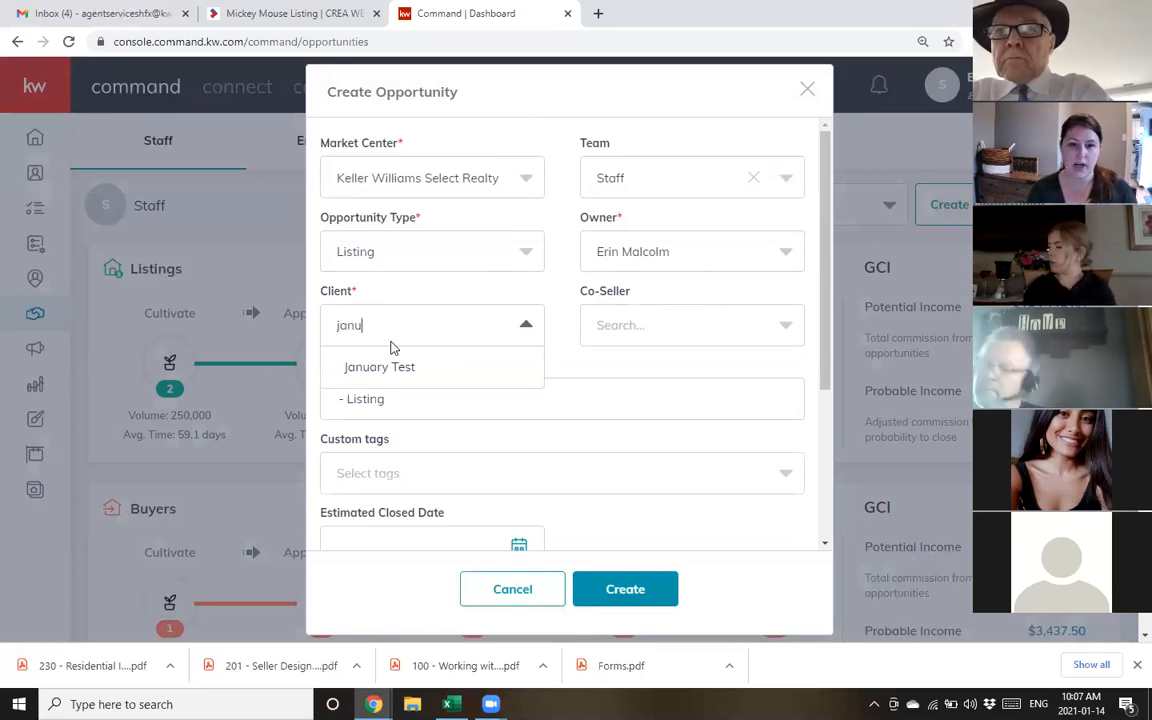
left_click(380, 369)
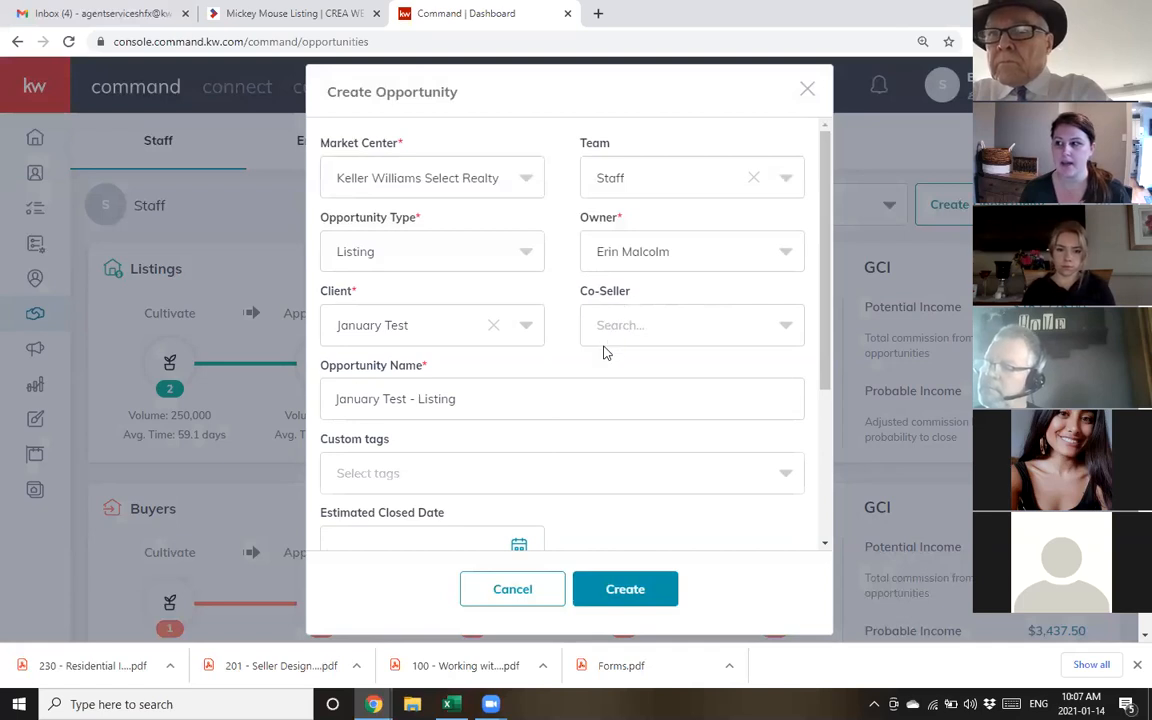
scroll(550, 300, "down", 1)
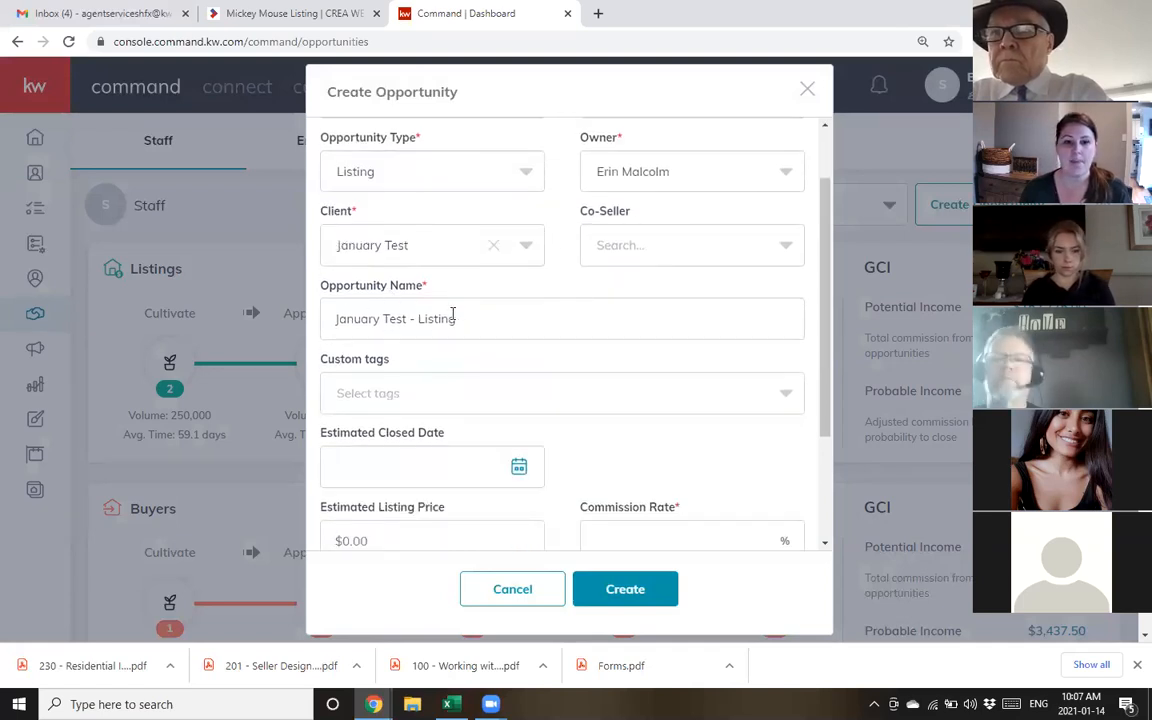
triple_click(365, 320)
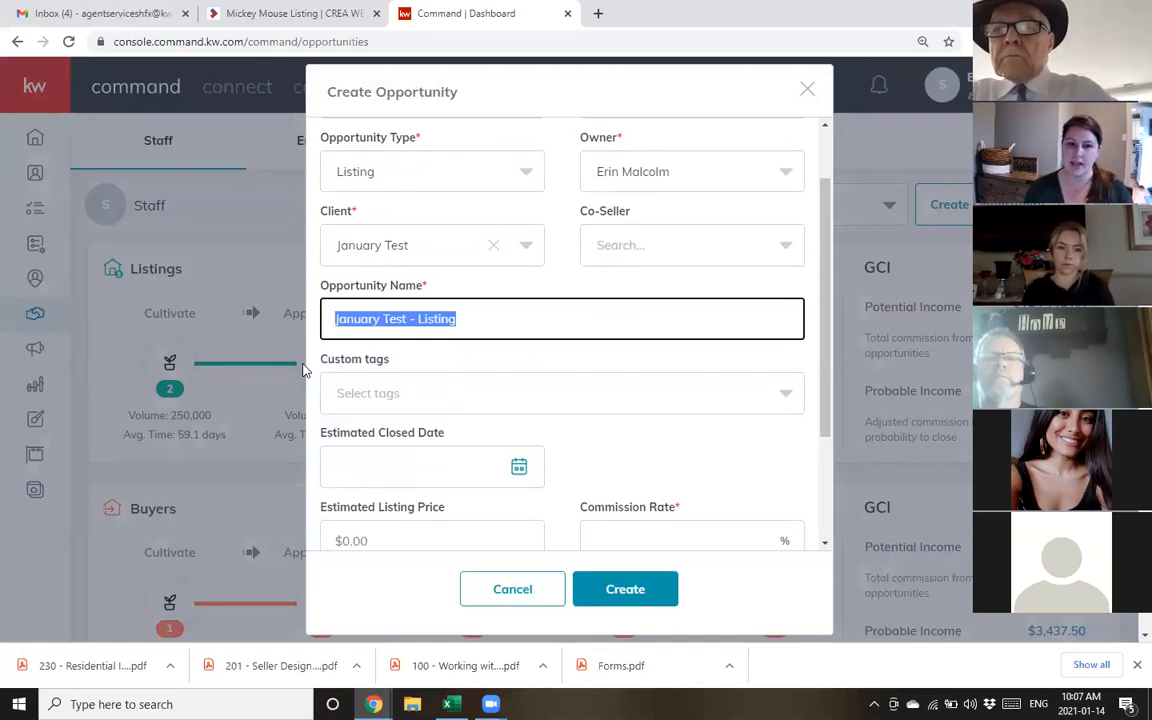
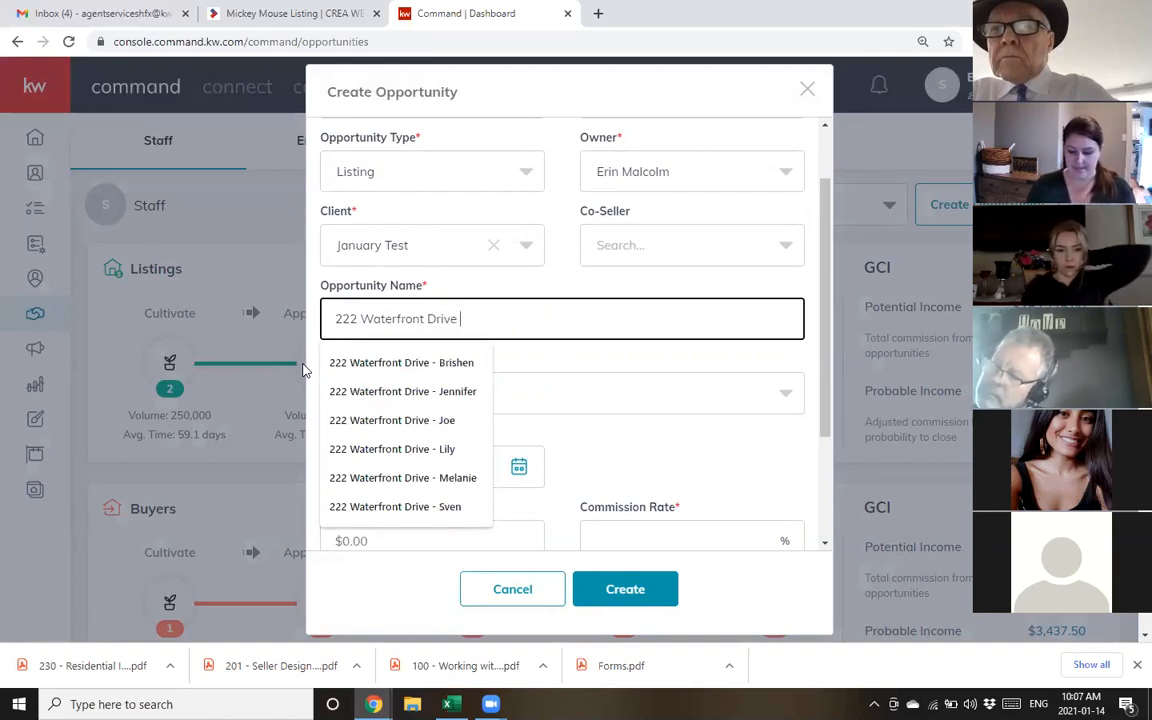
type("- Docusign")
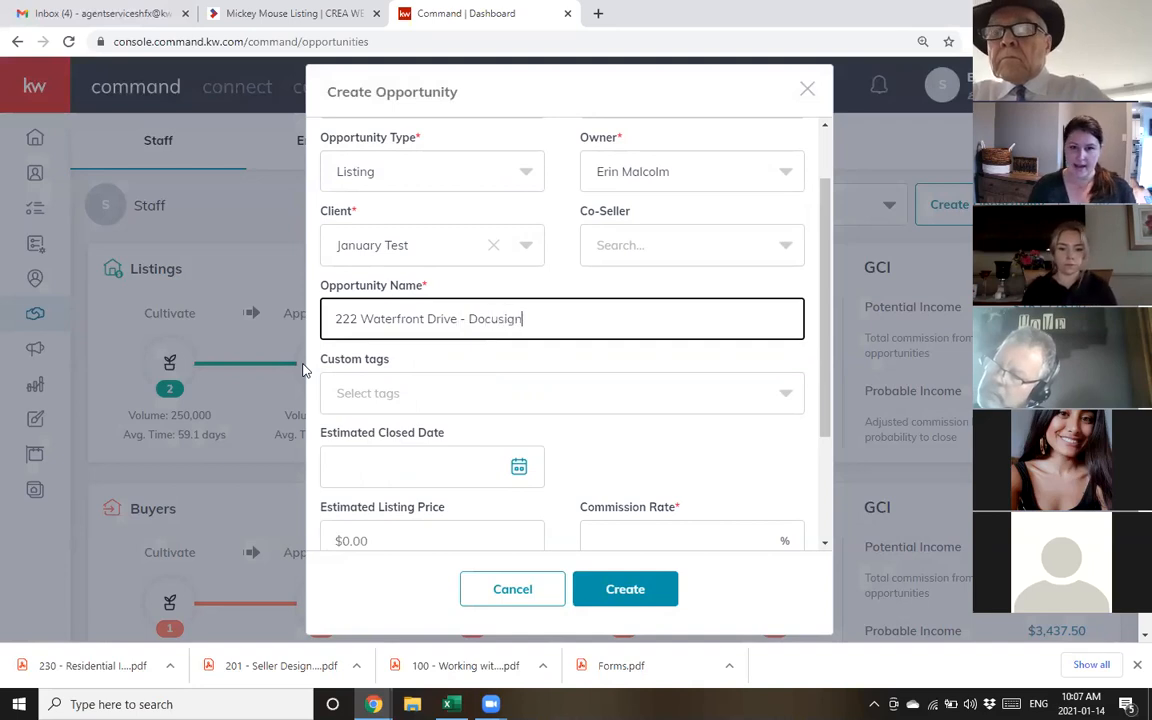
left_click(562, 200)
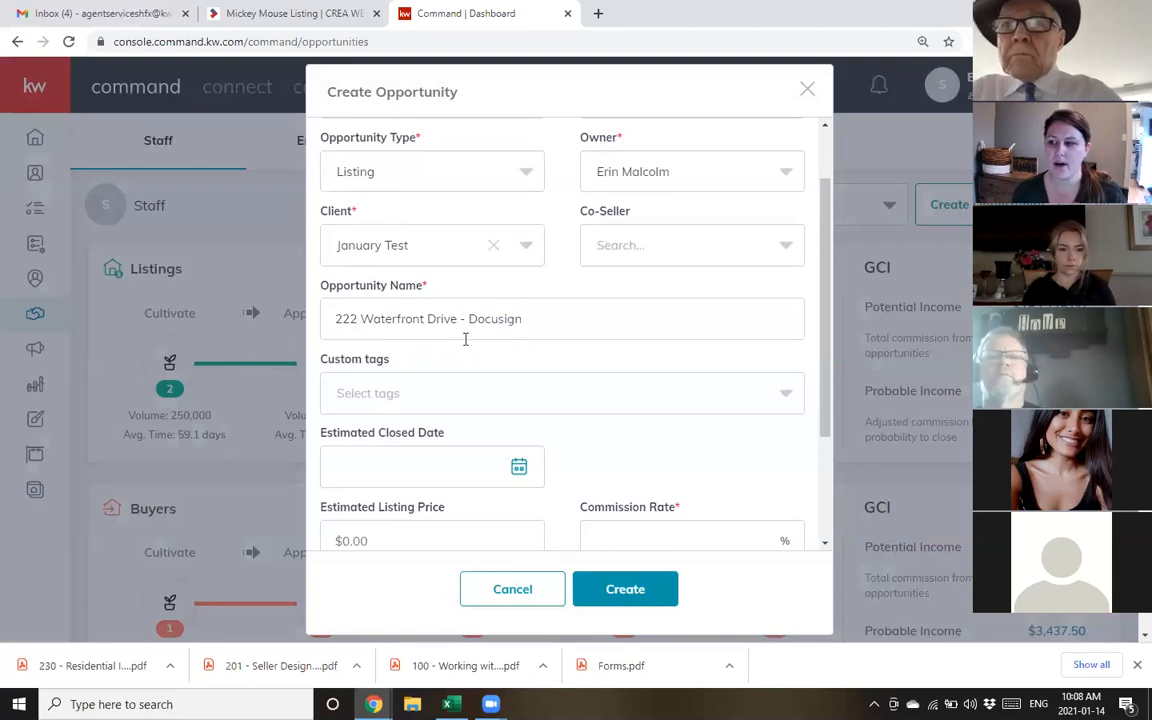
Enter an estimated listing price of 250,000
scroll(494, 310, "down", 1)
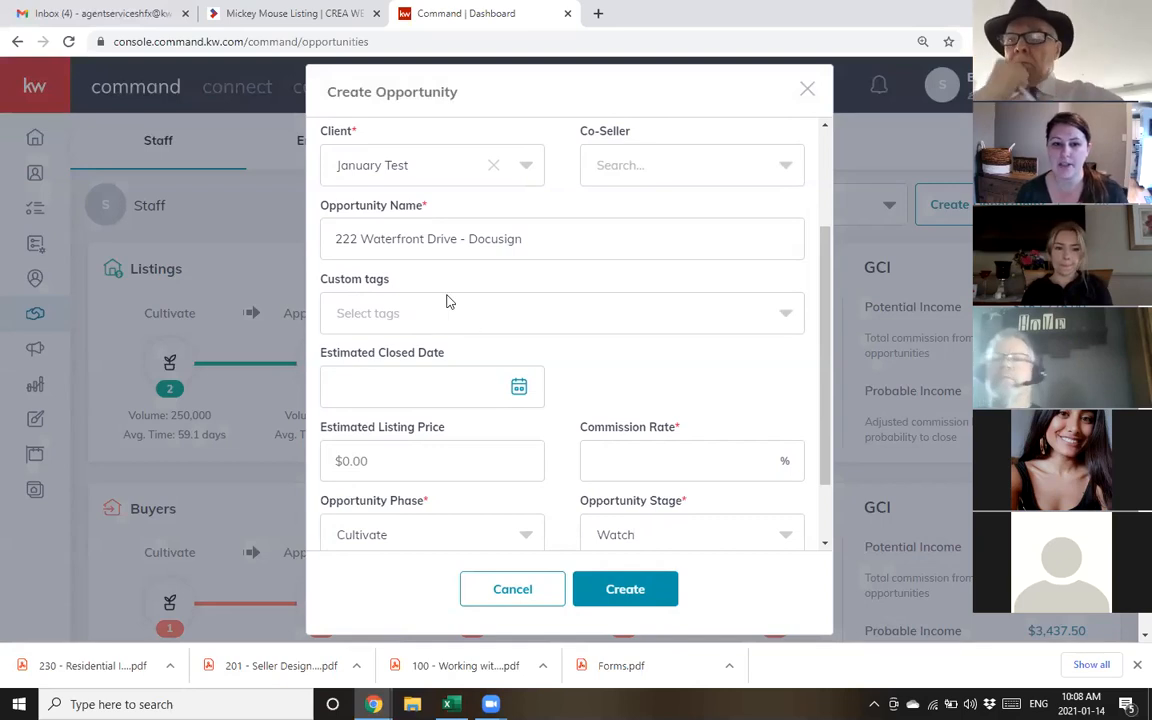
scroll(465, 282, "down", 1)
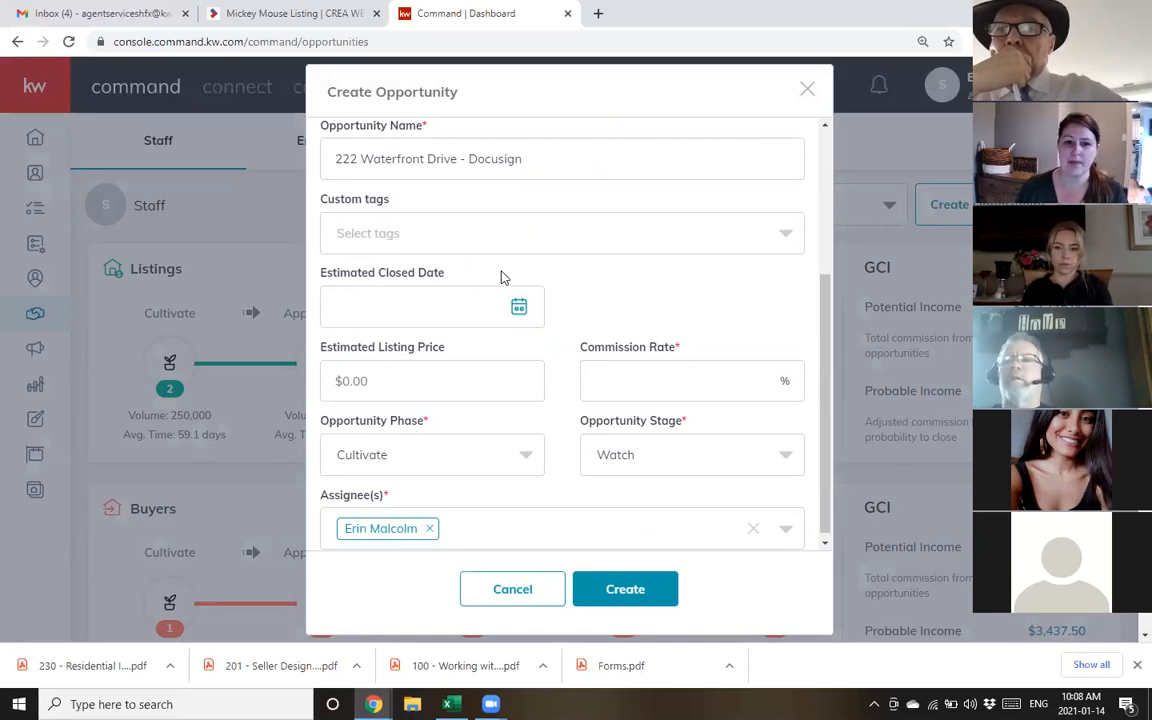
scroll(445, 368, "down", 1)
left_click(436, 380)
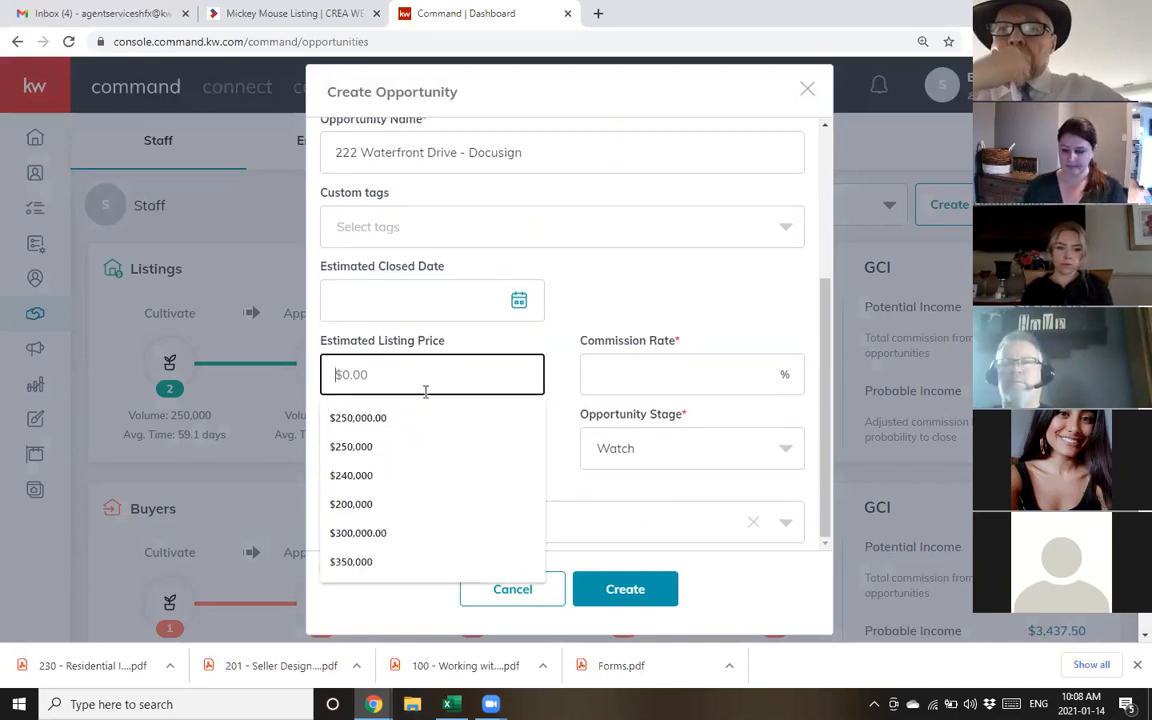
type("250,000")
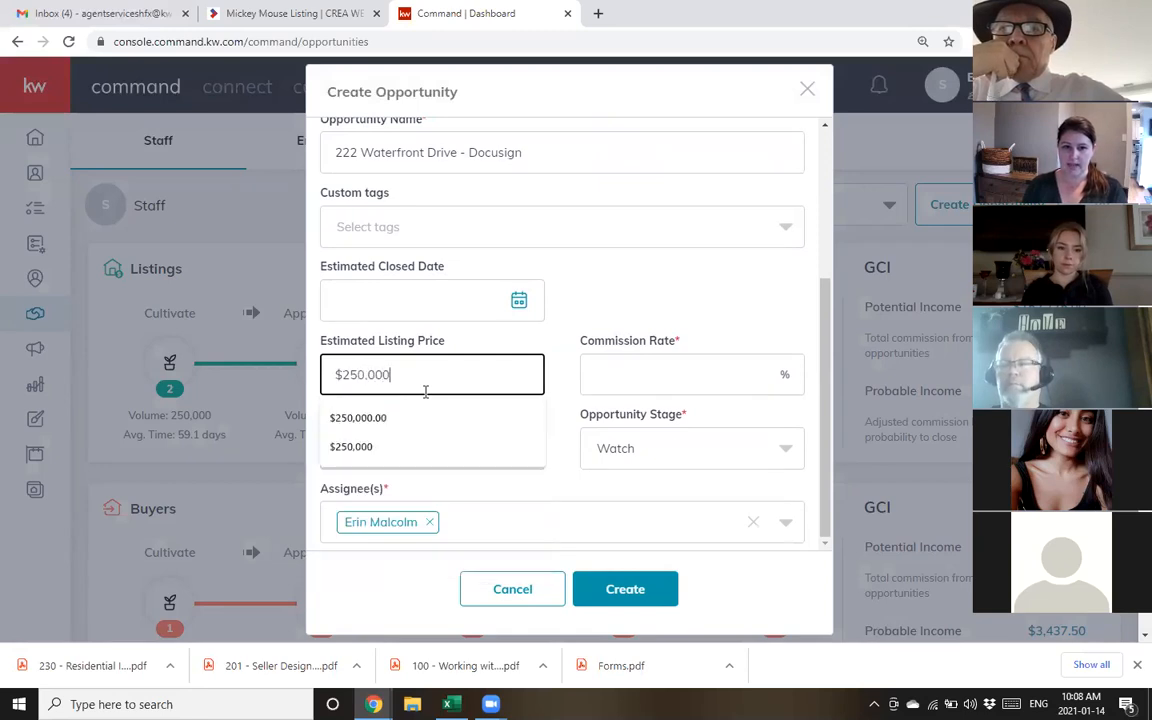
left_click(550, 352)
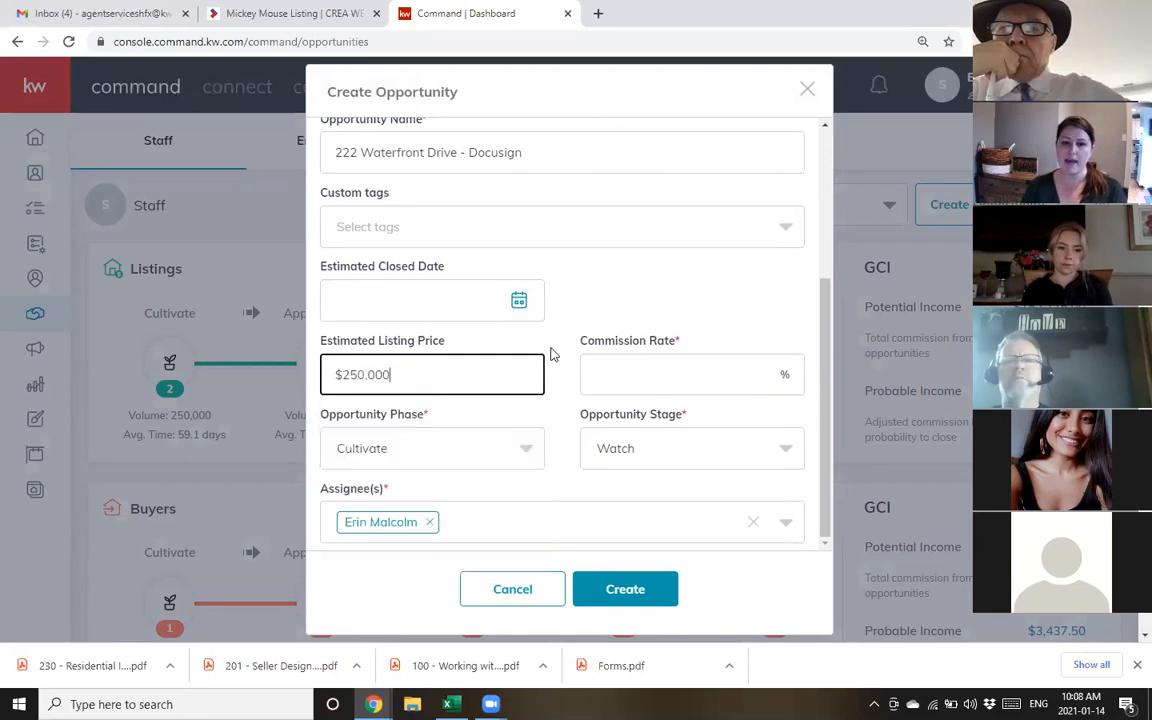
Set the commission rate to 2.5%
scroll(473, 247, "up", 3)
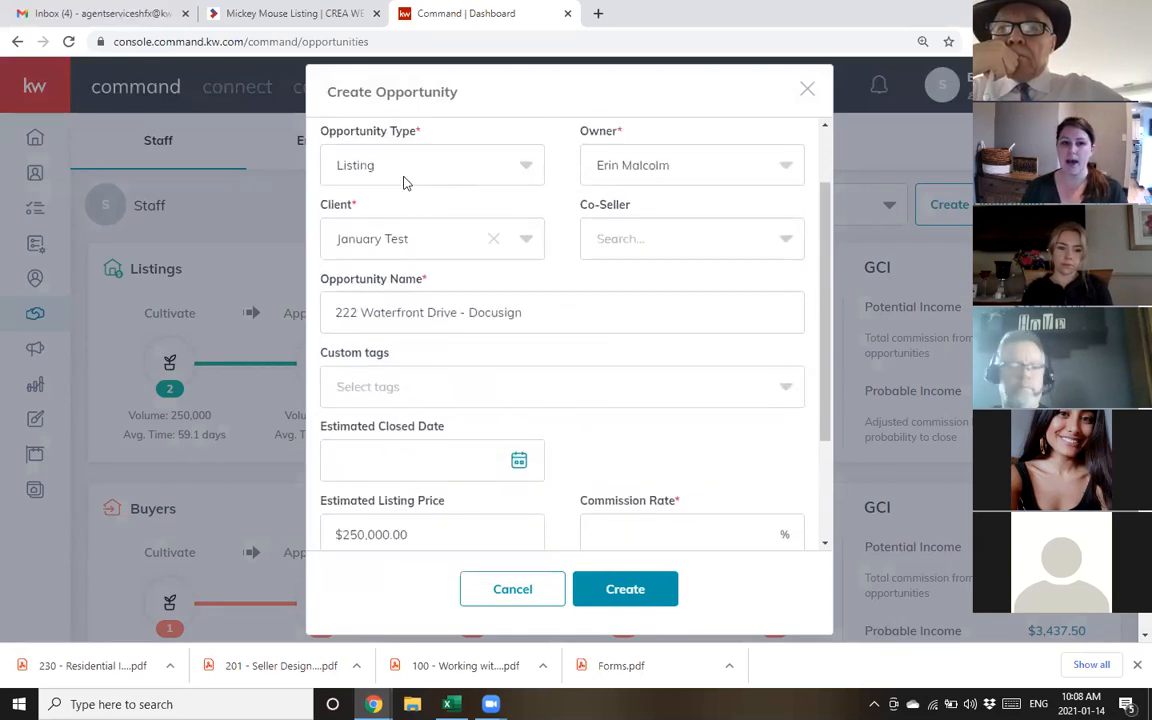
scroll(450, 380, "down", 3)
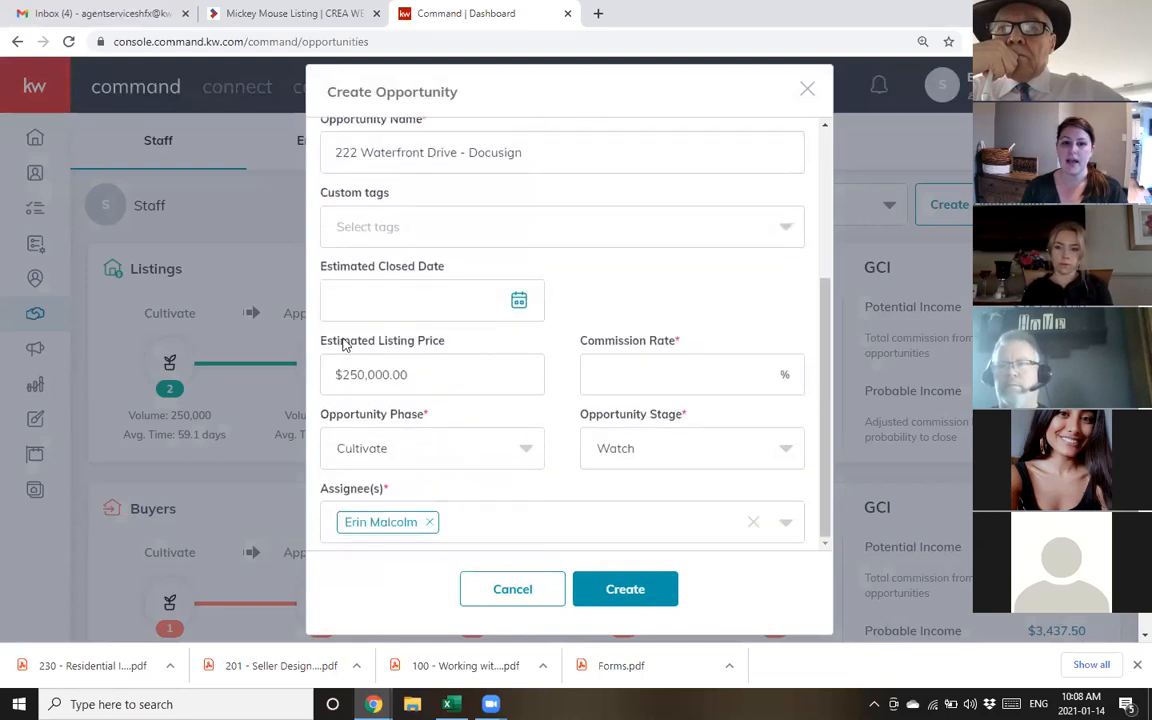
left_click(605, 378)
type("2.5")
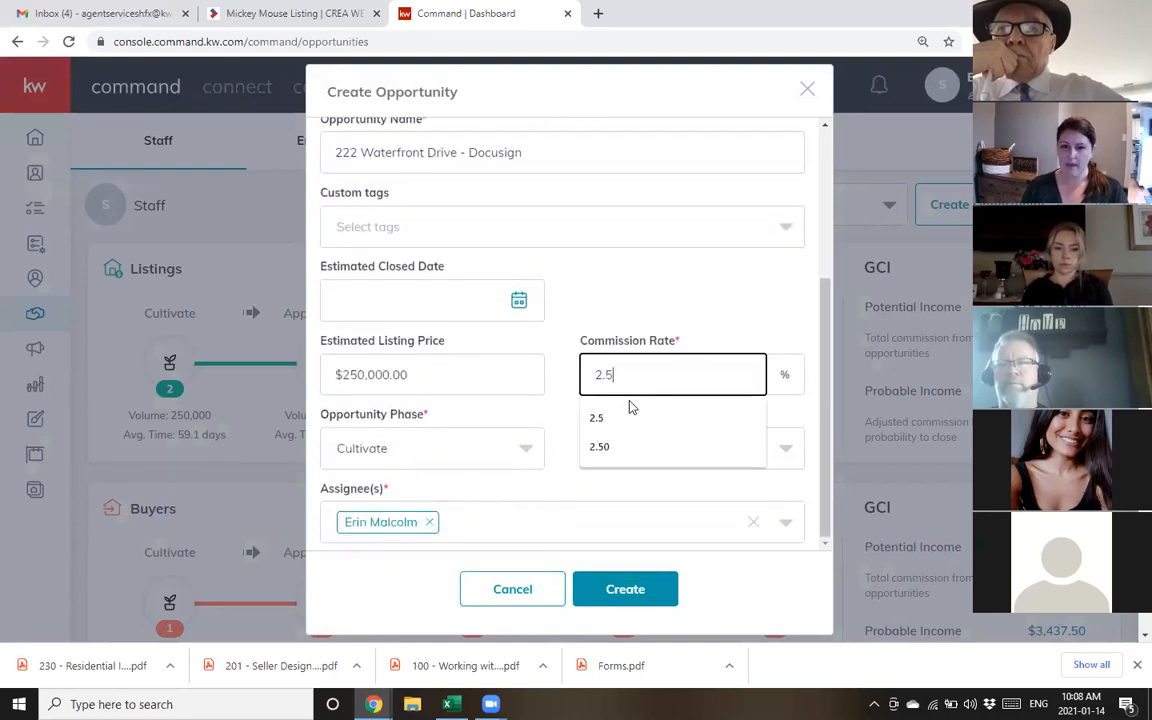
left_click(684, 301)
scroll(575, 315, "down", 1)
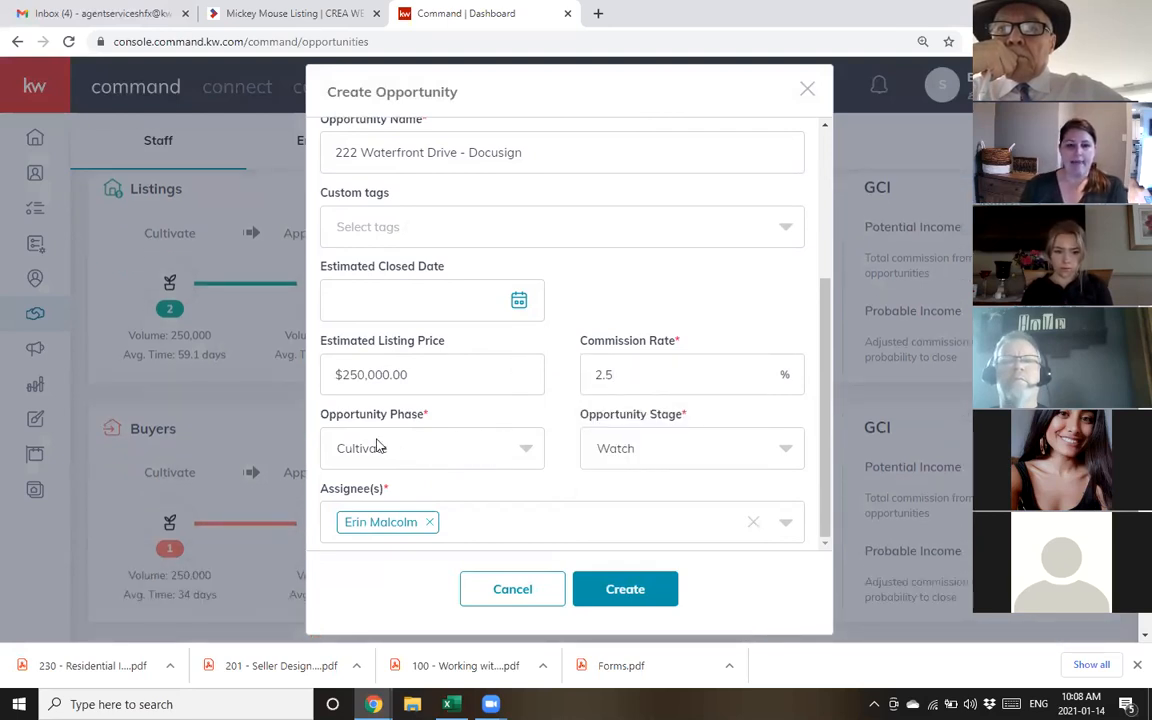
left_click(400, 458)
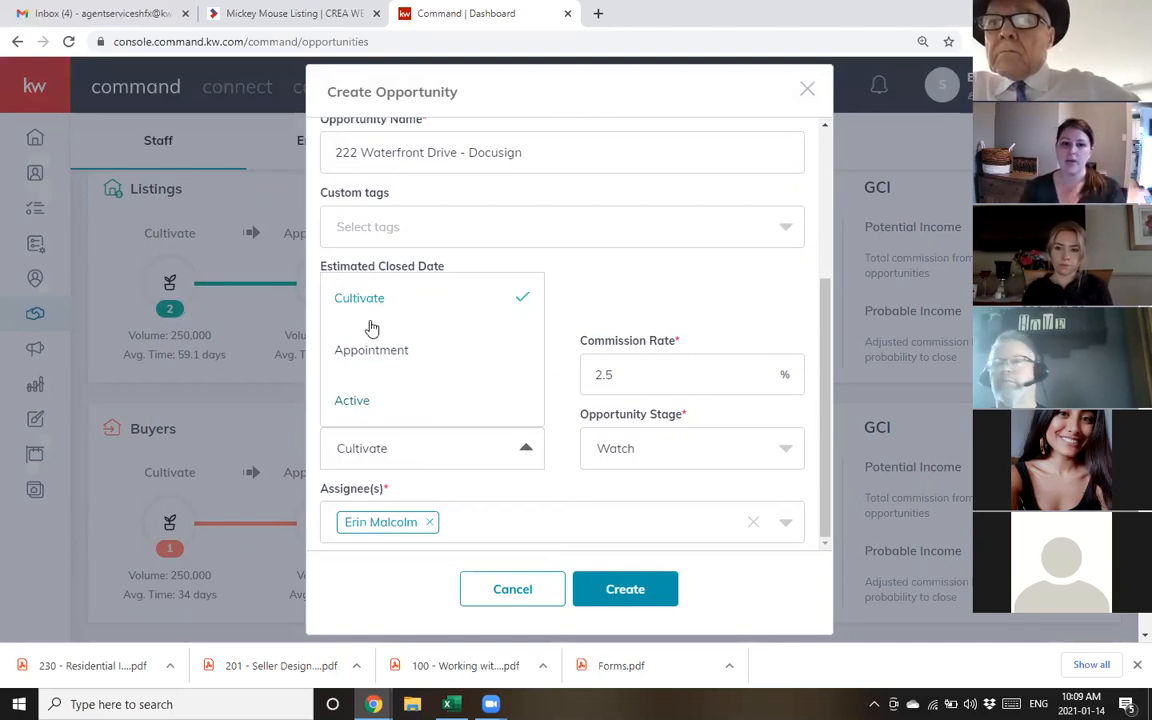
Set the opportunity phase to Active
left_click(364, 404)
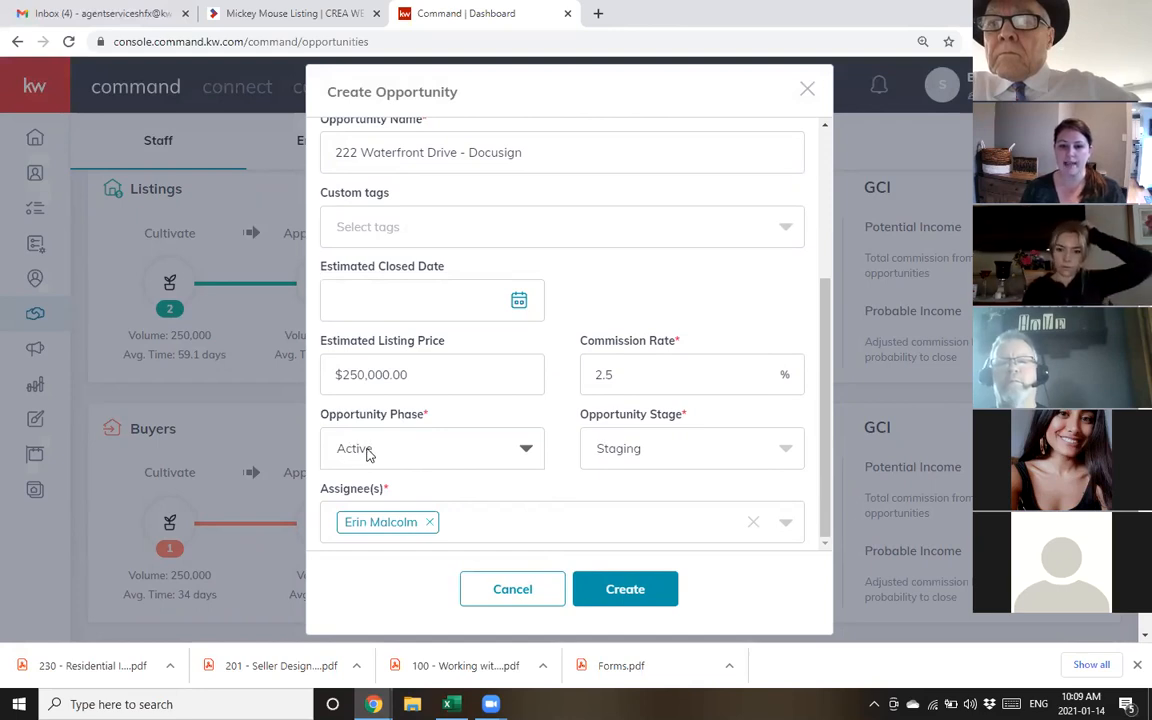
left_click(368, 454)
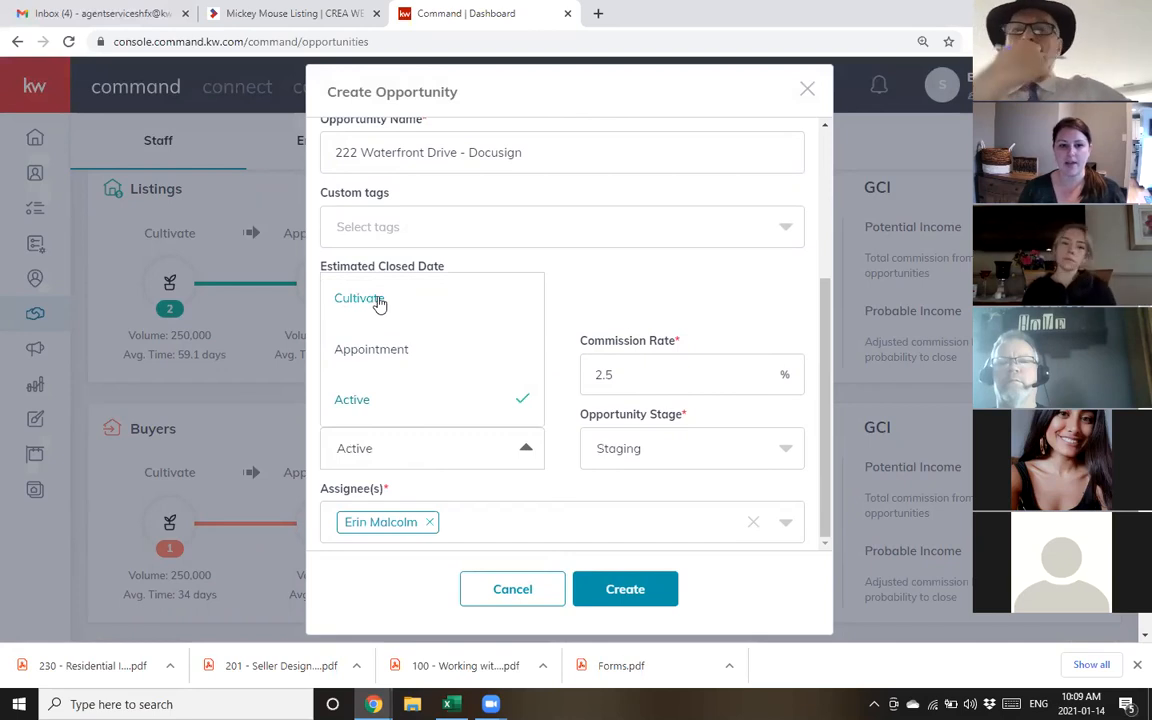
left_click(352, 401)
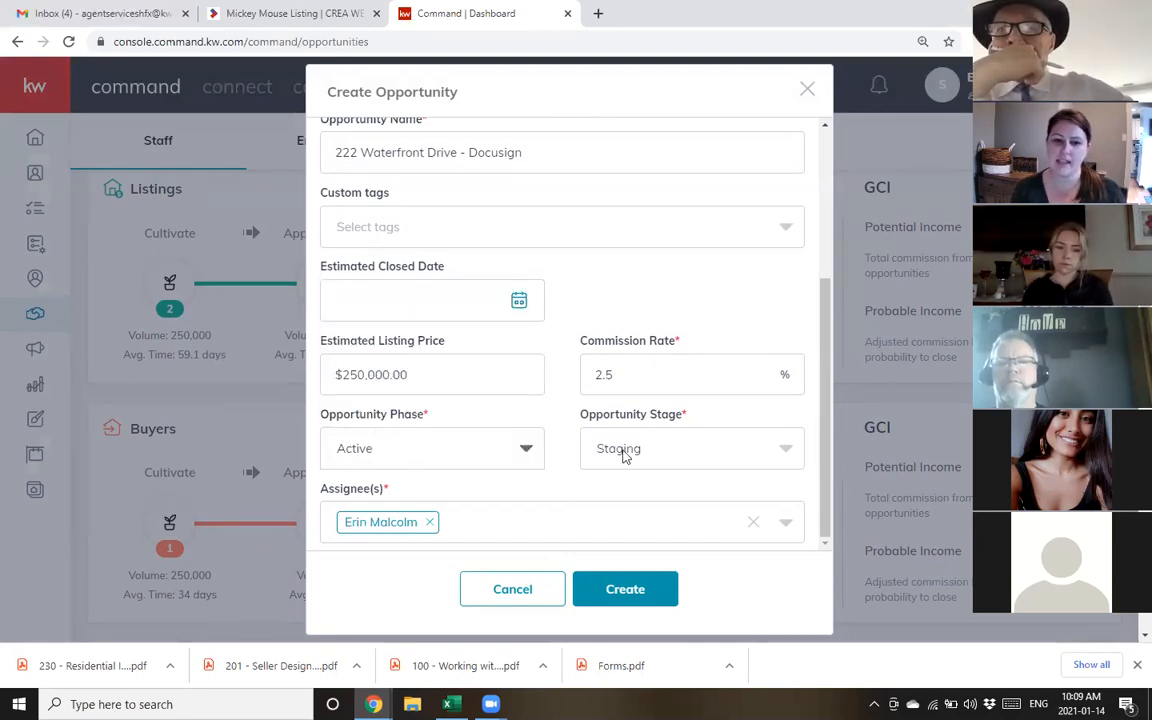
scroll(464, 490, "down", 1)
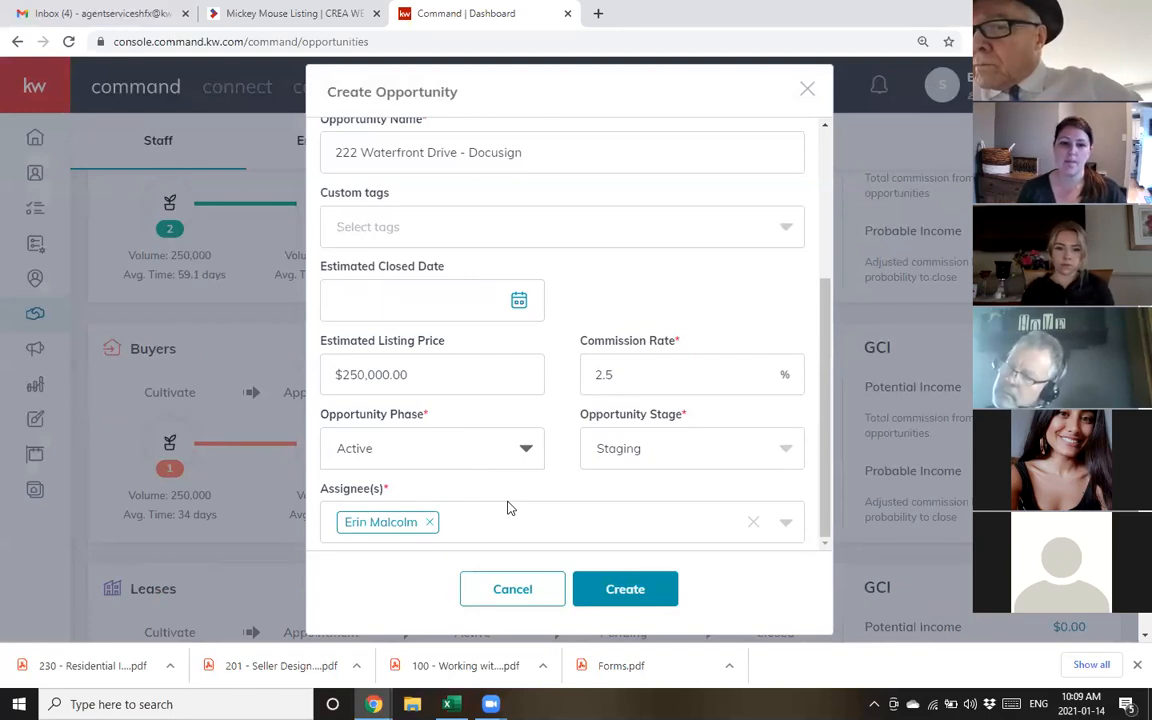
scroll(658, 267, "up", 3)
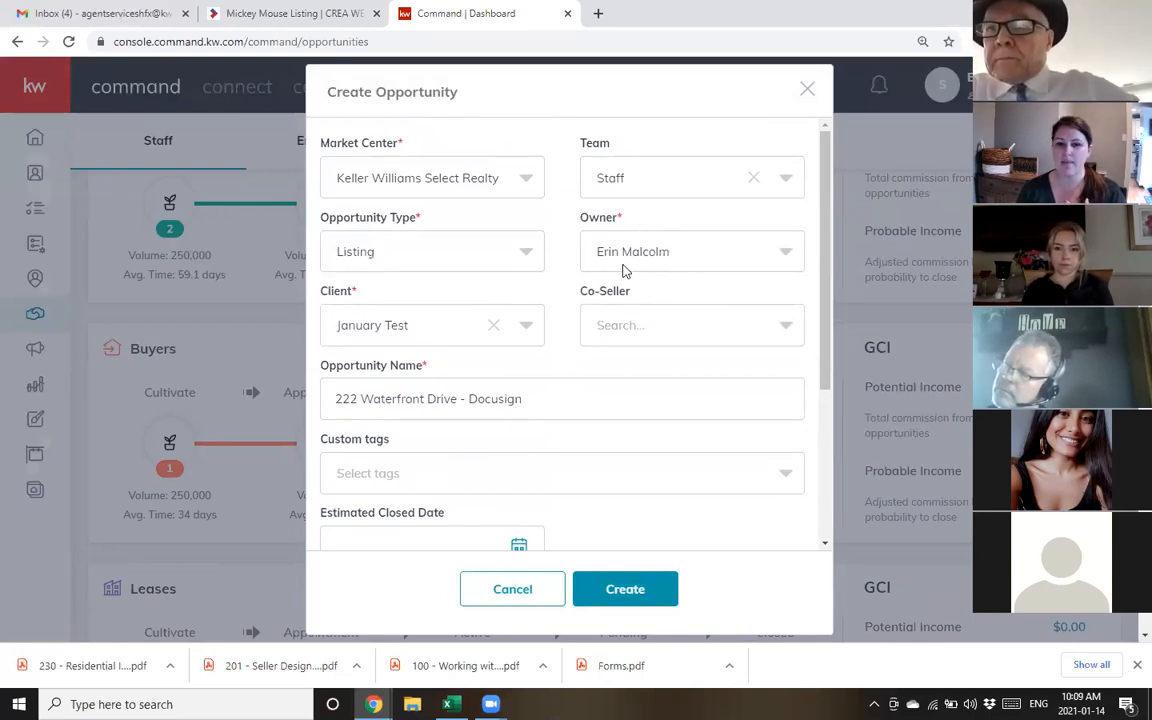
scroll(625, 245, "down", 3)
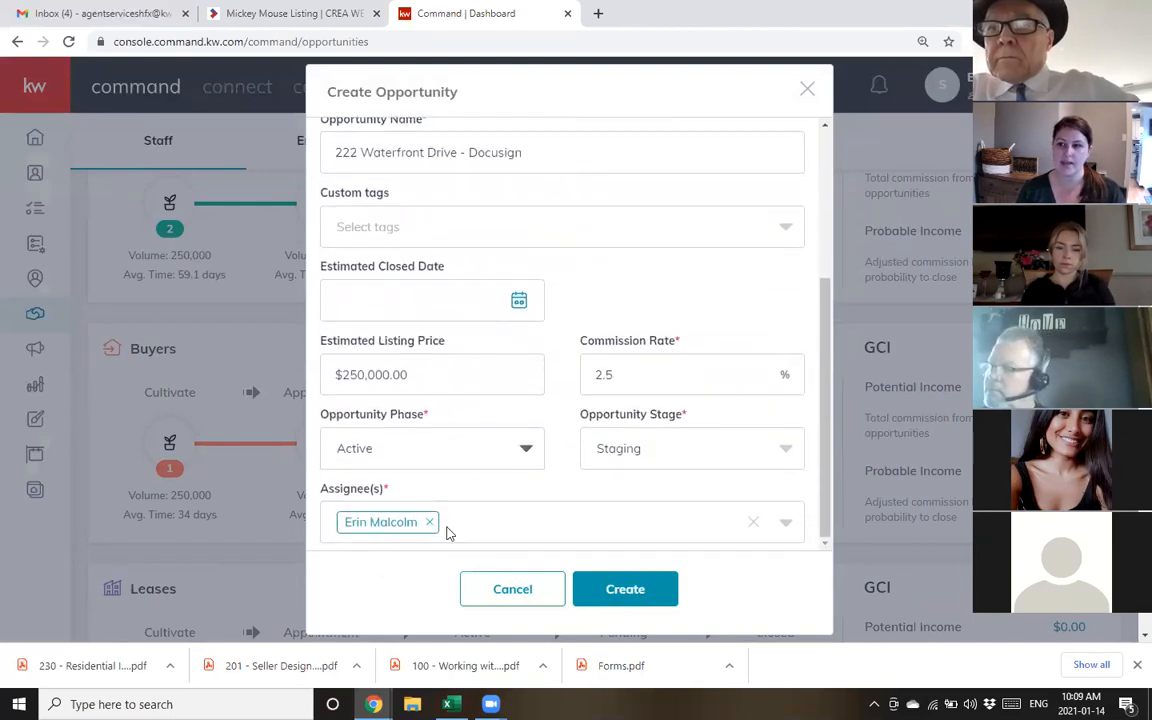
Add and then remove an extra assignee, and create the listing opportunity
left_click(470, 525)
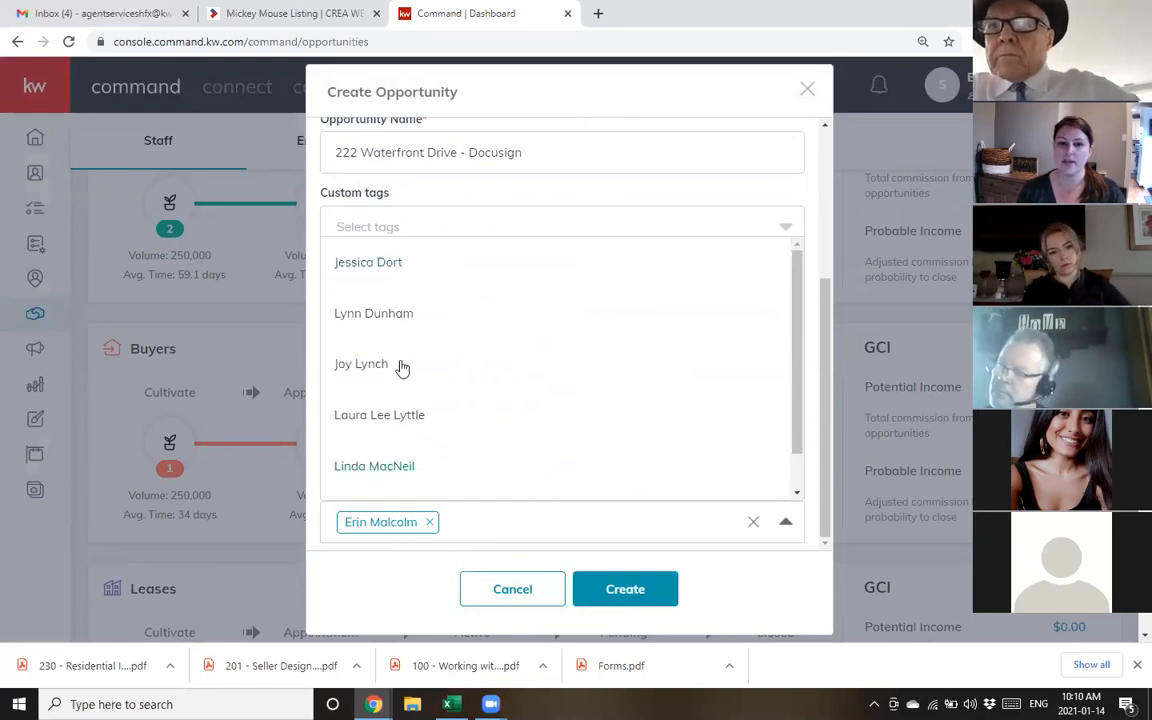
left_click(390, 265)
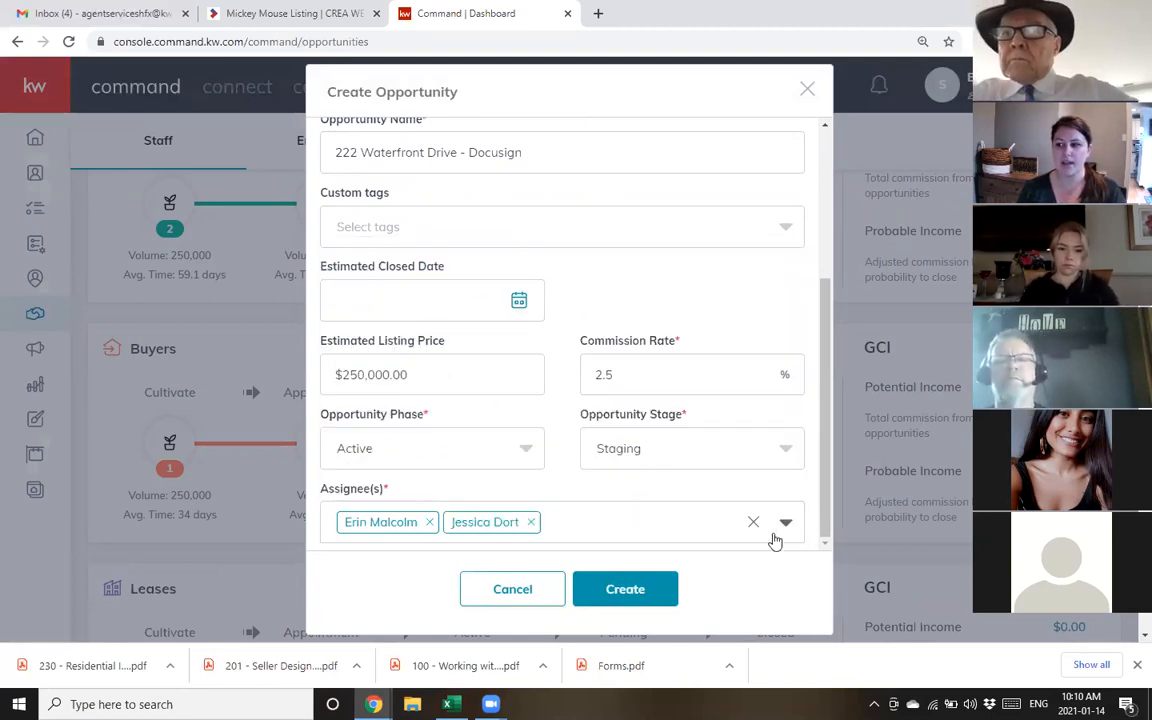
left_click(531, 522)
left_click(631, 590)
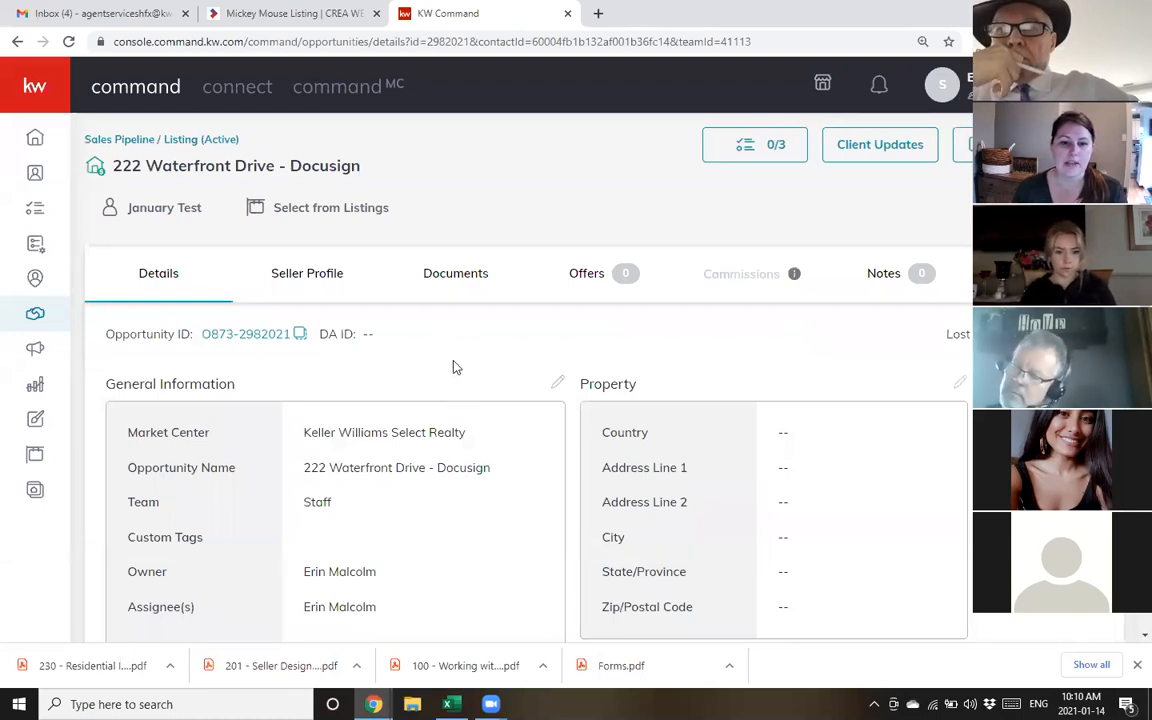
scroll(440, 340, "down", 5)
scroll(290, 450, "down", 1)
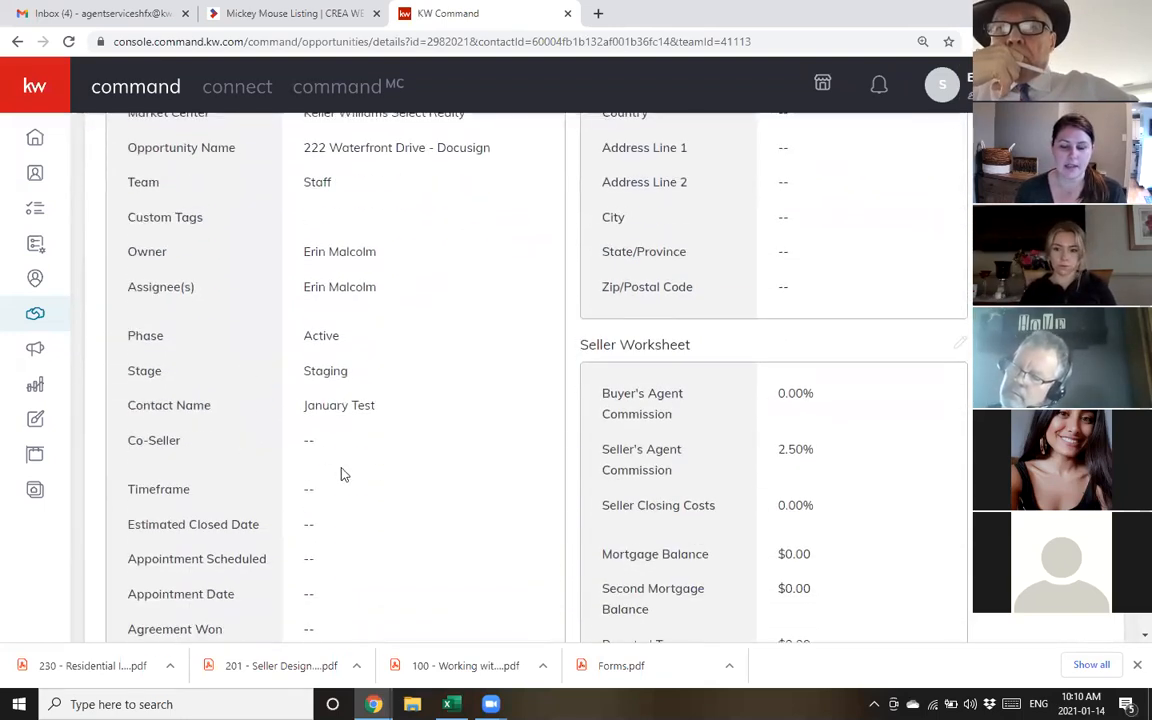
scroll(406, 455, "up", 5)
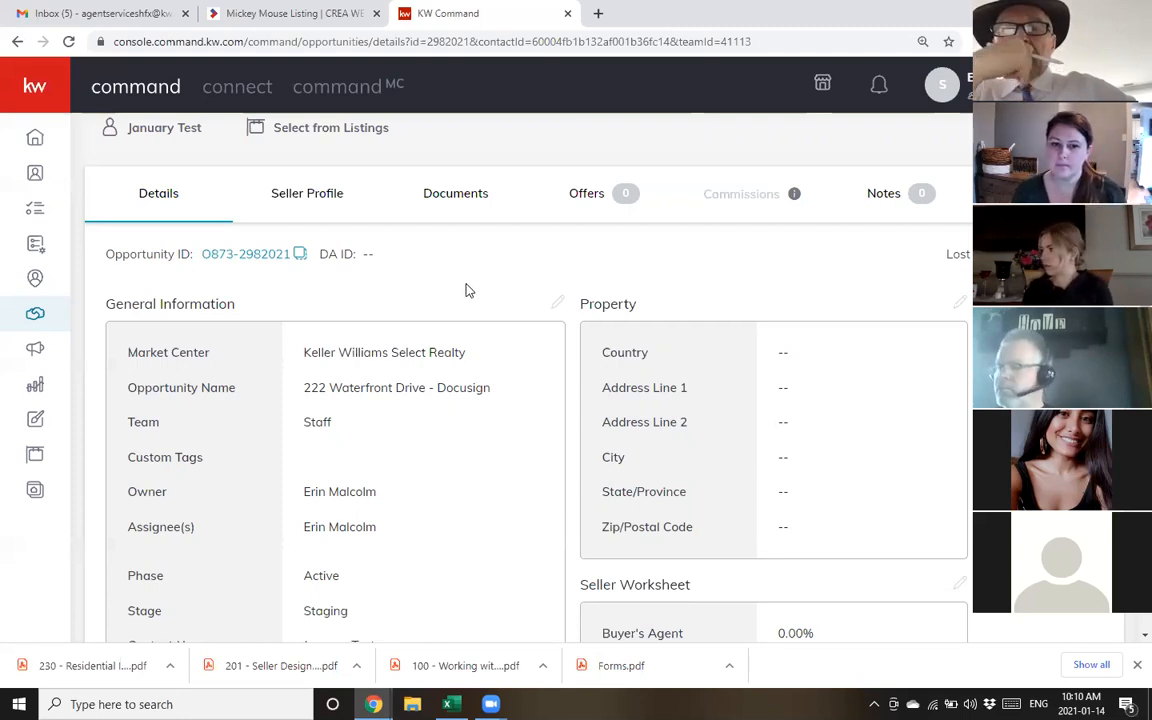
scroll(465, 290, "down", 2)
scroll(329, 257, "up", 3)
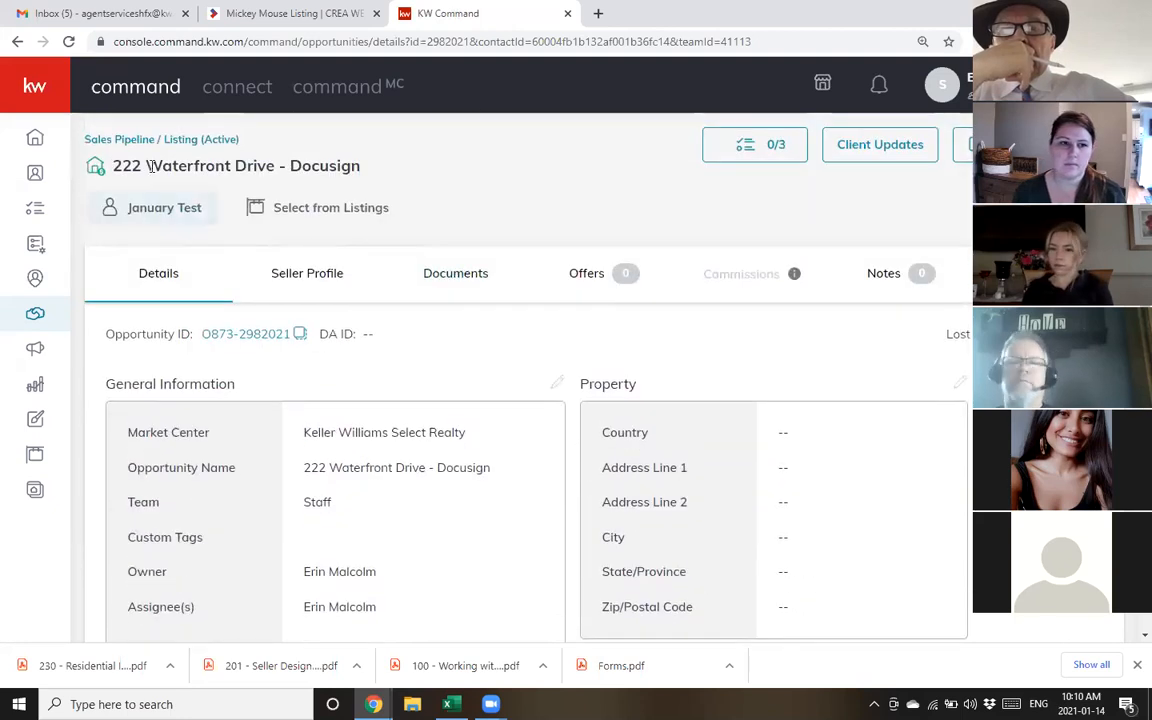
left_click(113, 140)
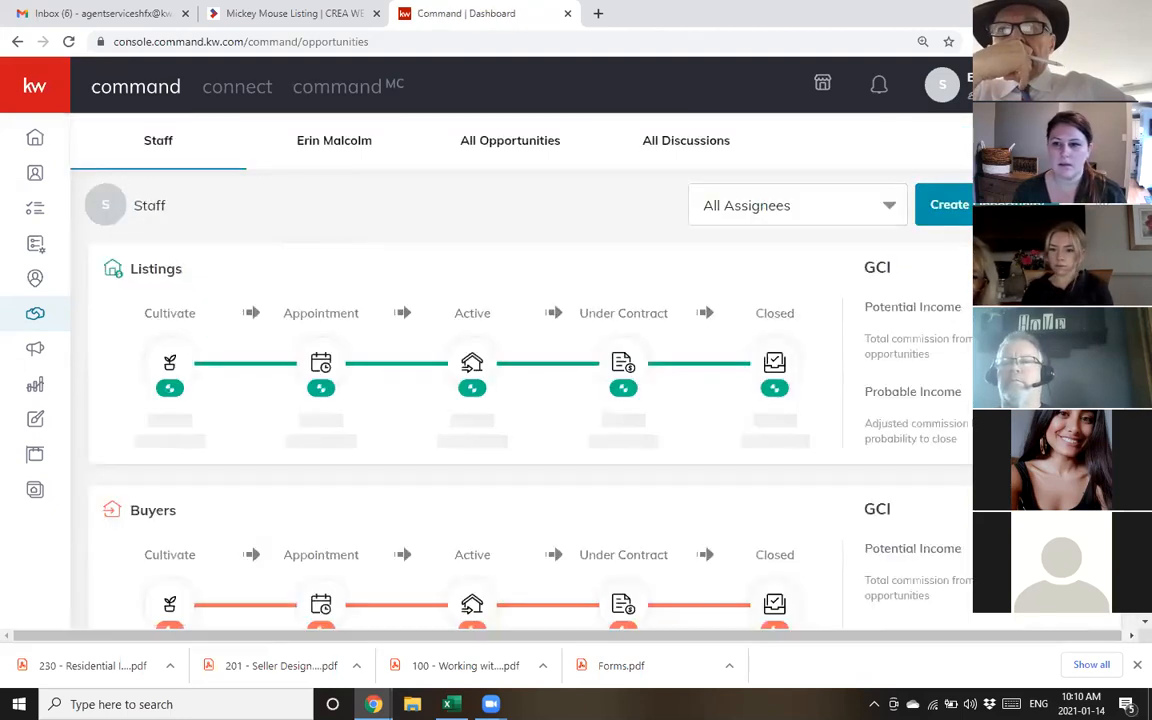
Open a new Create Opportunity form, review it, and cancel without creating anything
left_click(945, 205)
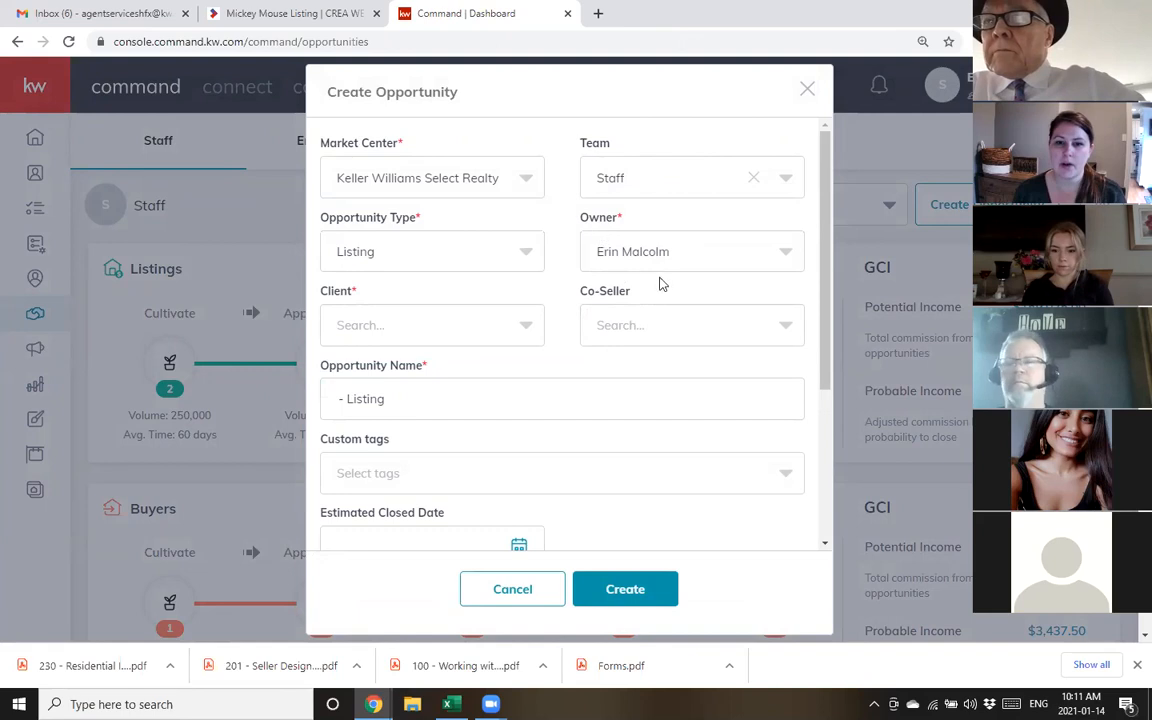
scroll(660, 240, "down", 3)
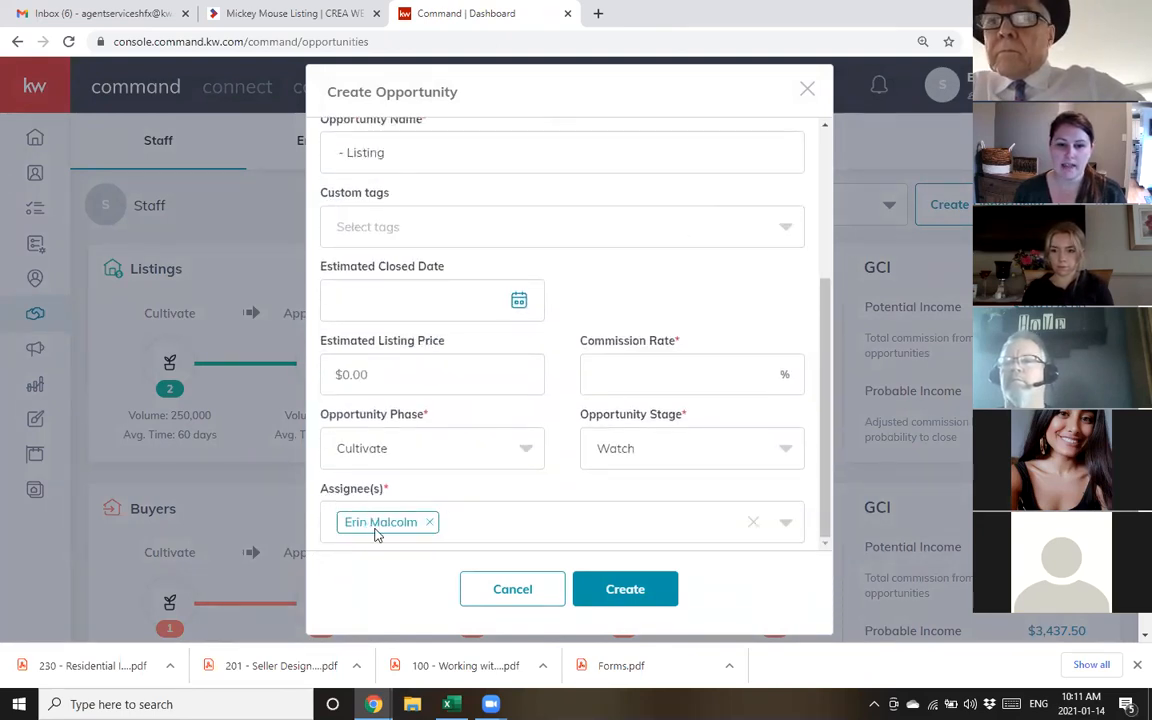
left_click(516, 592)
left_click(470, 370)
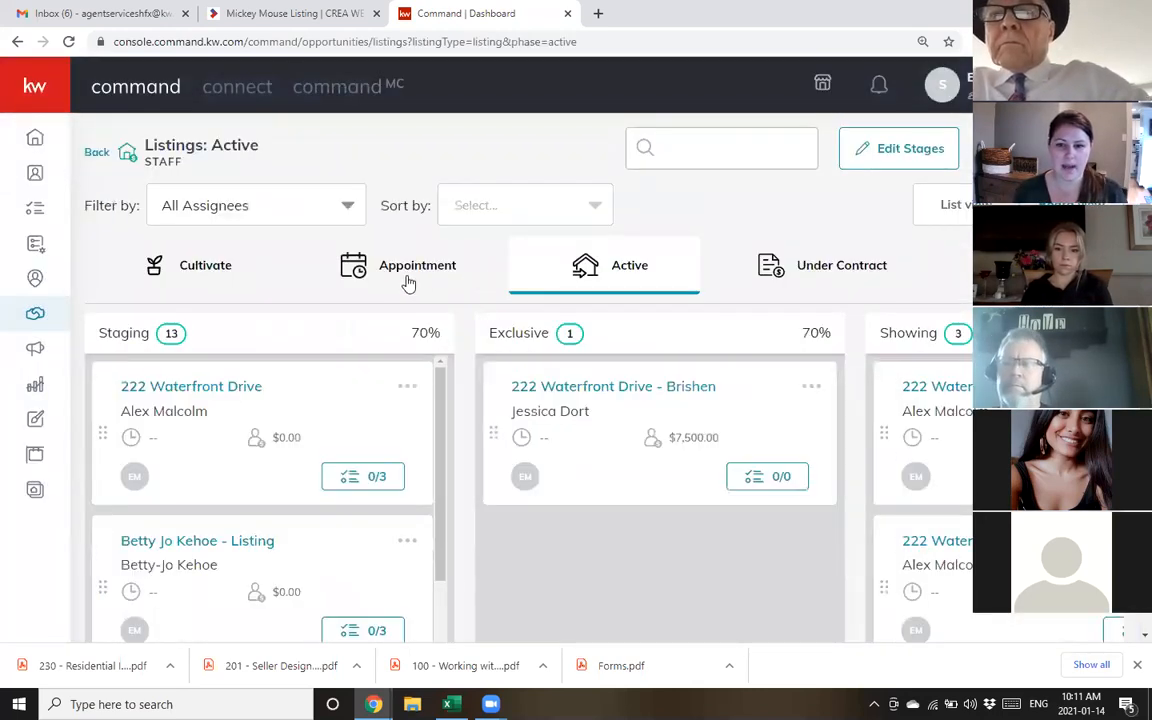
scroll(406, 290, "down", 1)
scroll(329, 378, "down", 4)
scroll(316, 400, "down", 10)
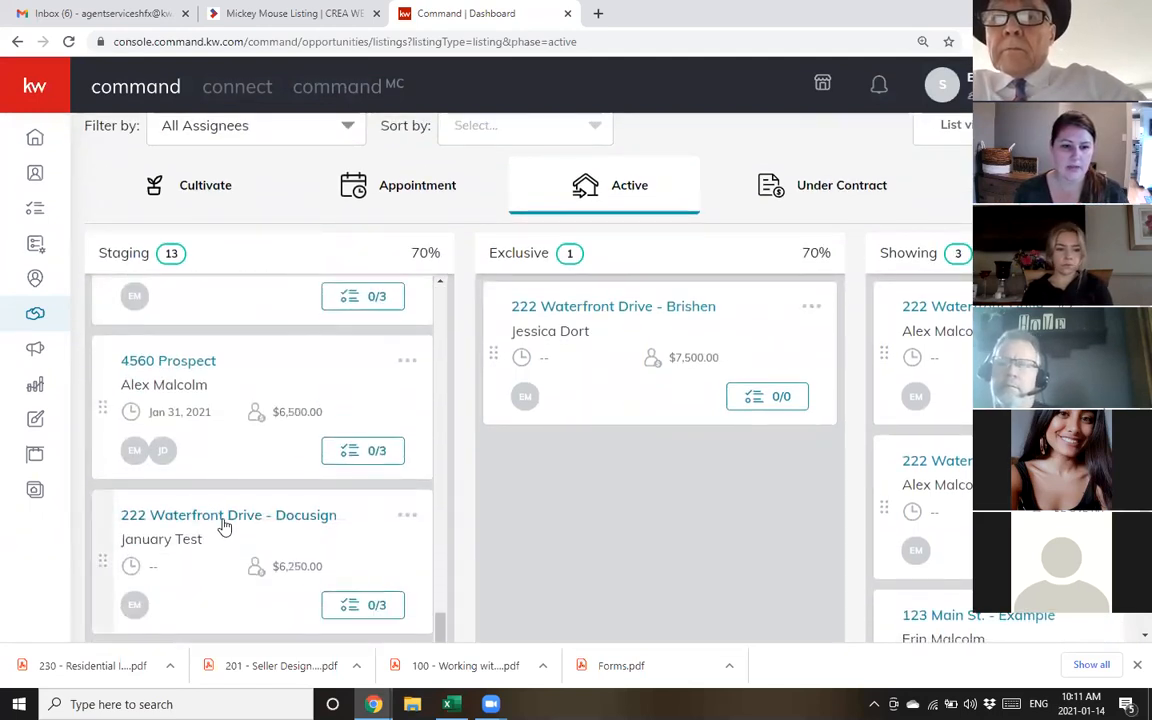
left_click(263, 524)
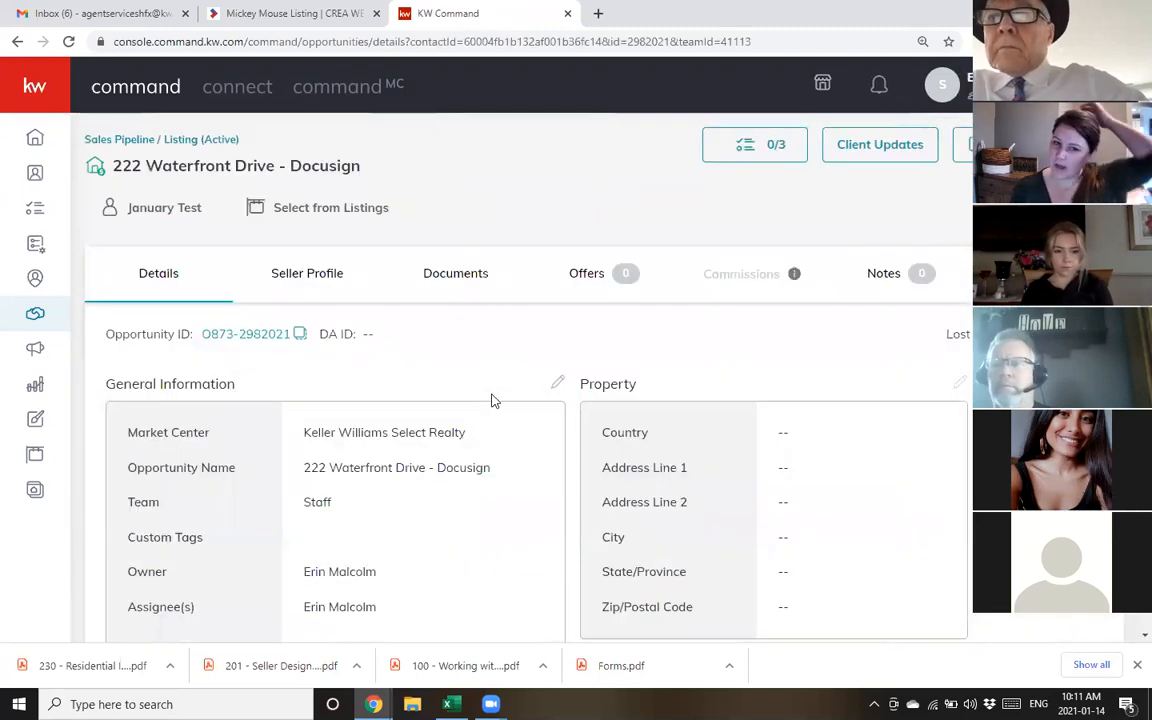
scroll(505, 342, "down", 1)
scroll(505, 342, "down", 1)
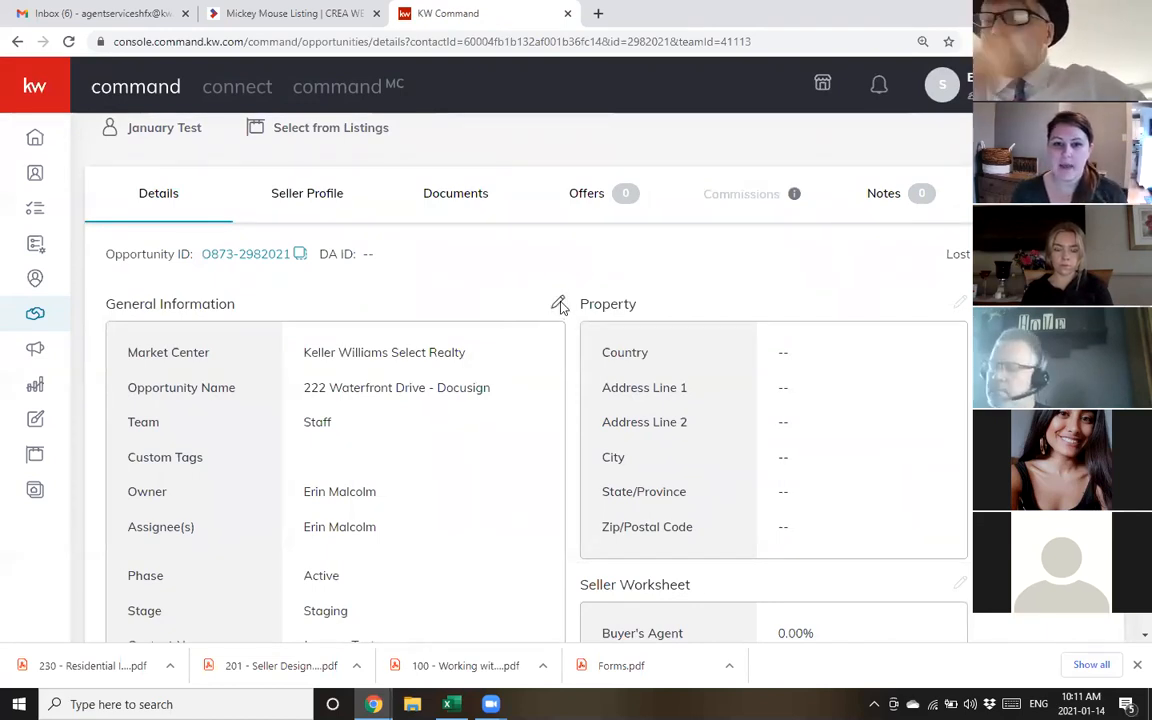
Review the listing's opportunity name and $250,000.00 estimated price in General Information, then cancel without saving
left_click(556, 303)
left_click_drag(679, 207, 638, 173)
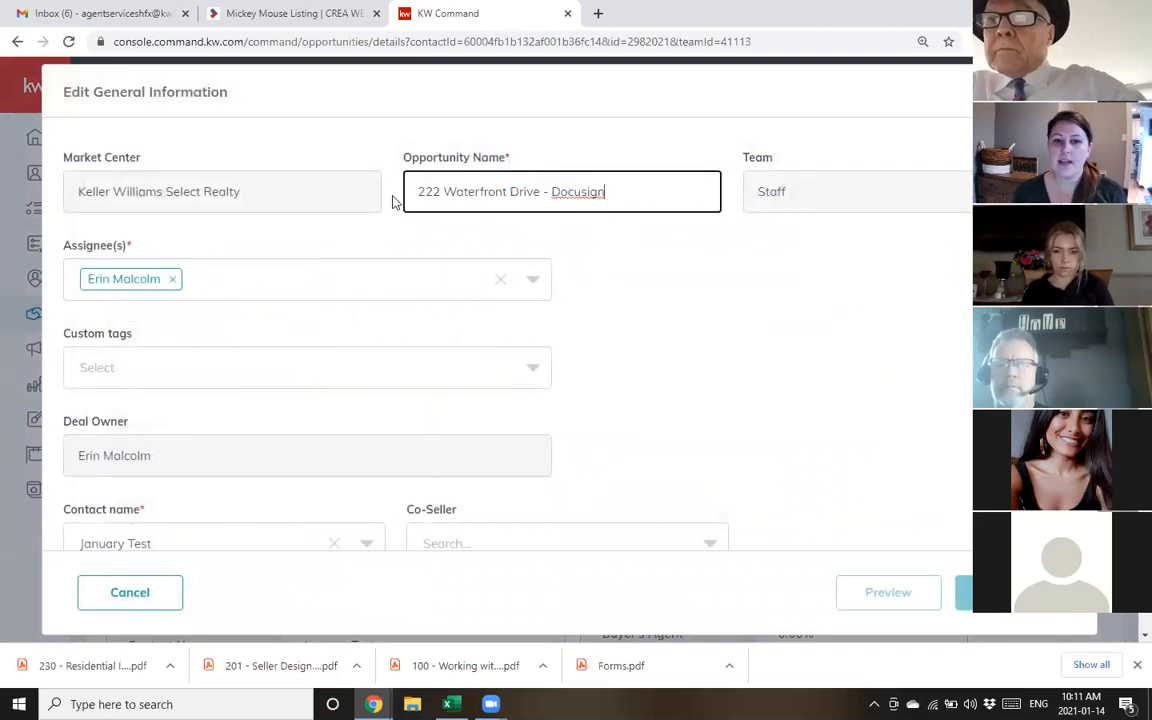
left_click_drag(440, 189, 649, 193)
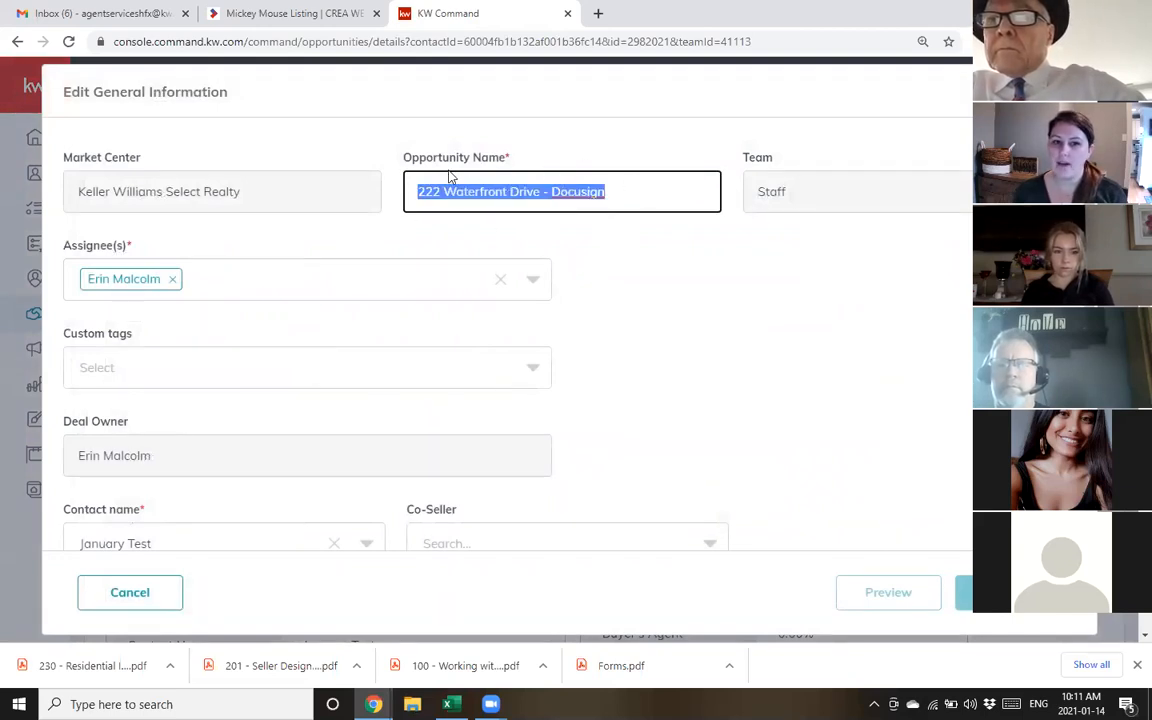
scroll(725, 295, "down", 5)
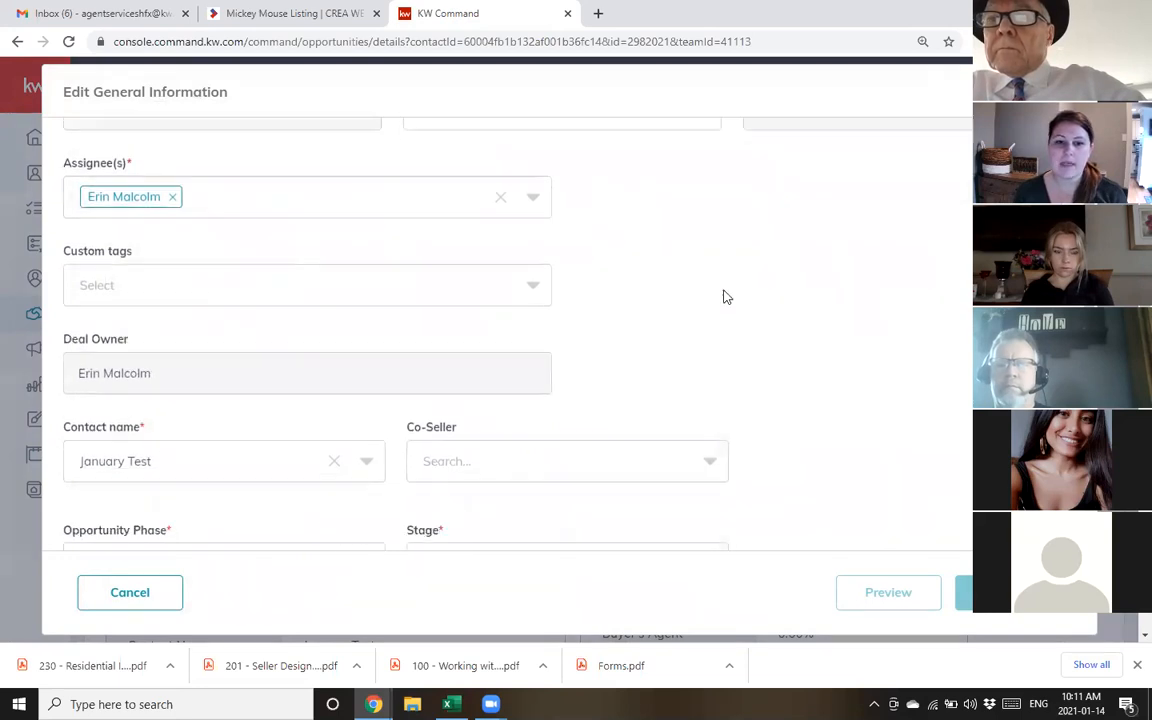
left_click_drag(162, 452, 5, 453)
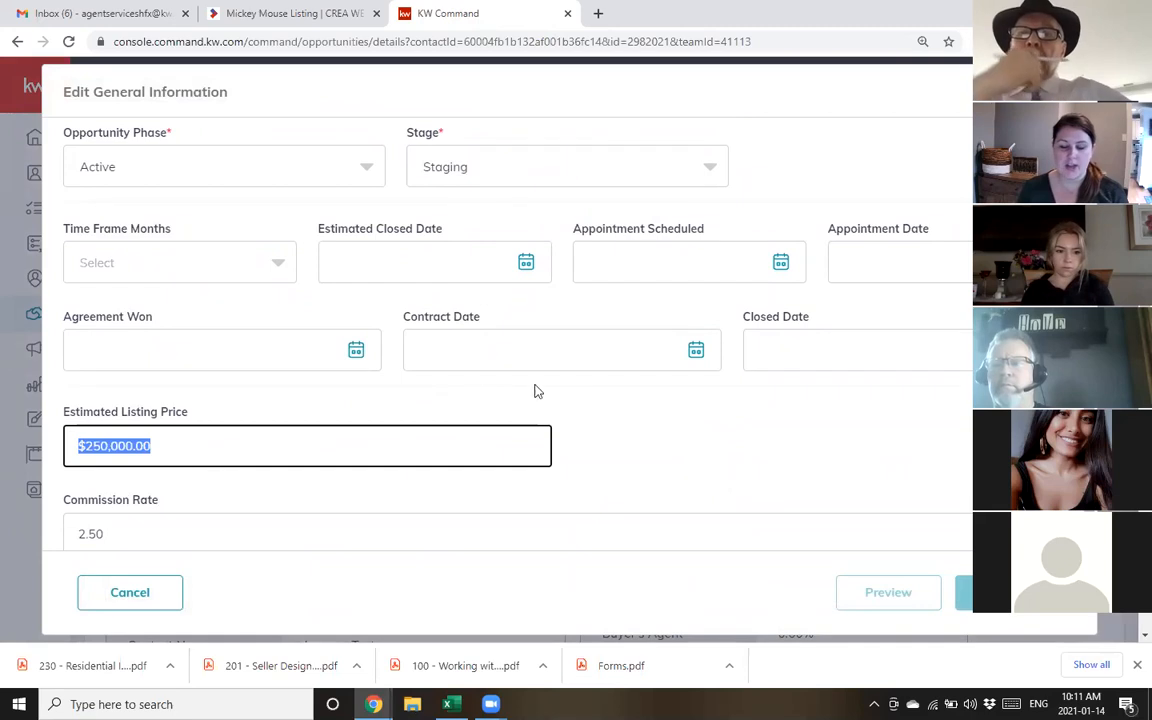
left_click(112, 597)
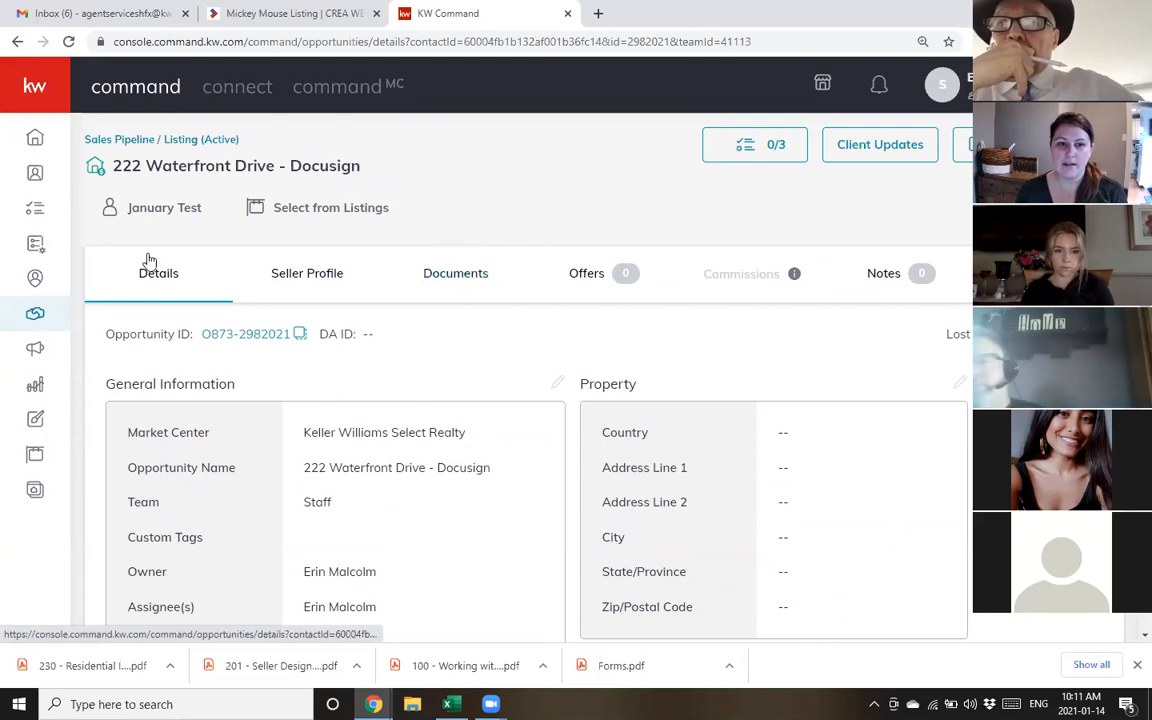
Go to the listing's Documents area and log in to DocuSign Rooms to reach the room's empty documents
left_click(462, 285)
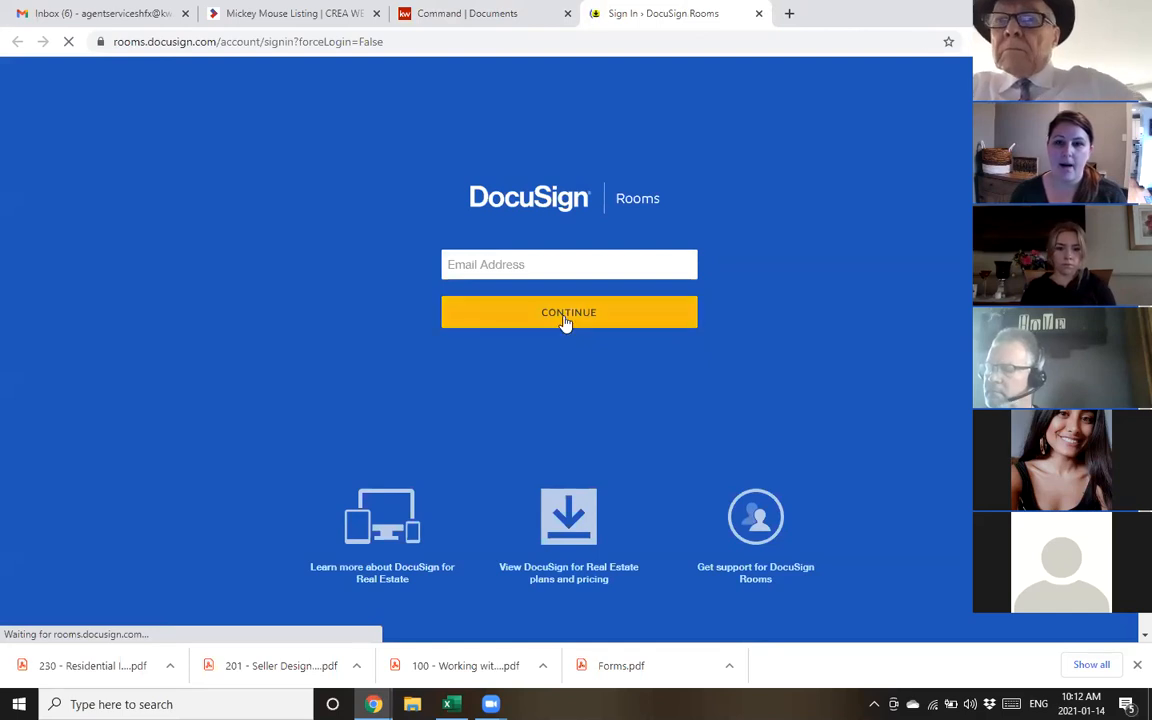
left_click(565, 316)
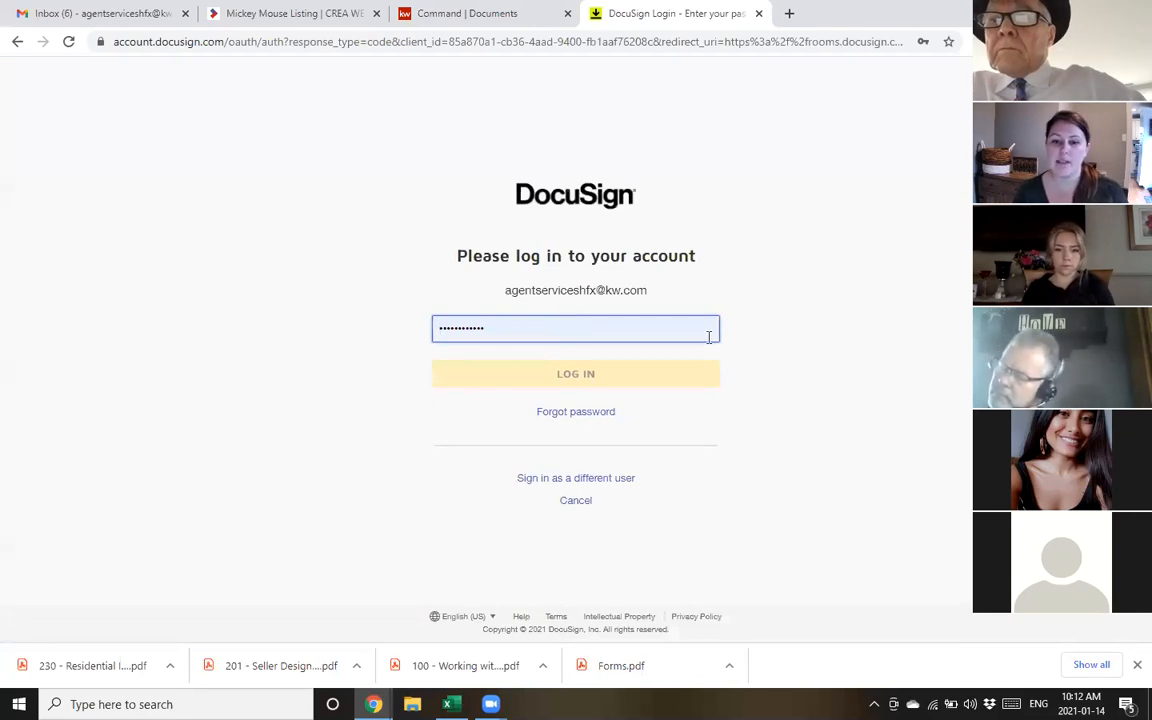
left_click(697, 379)
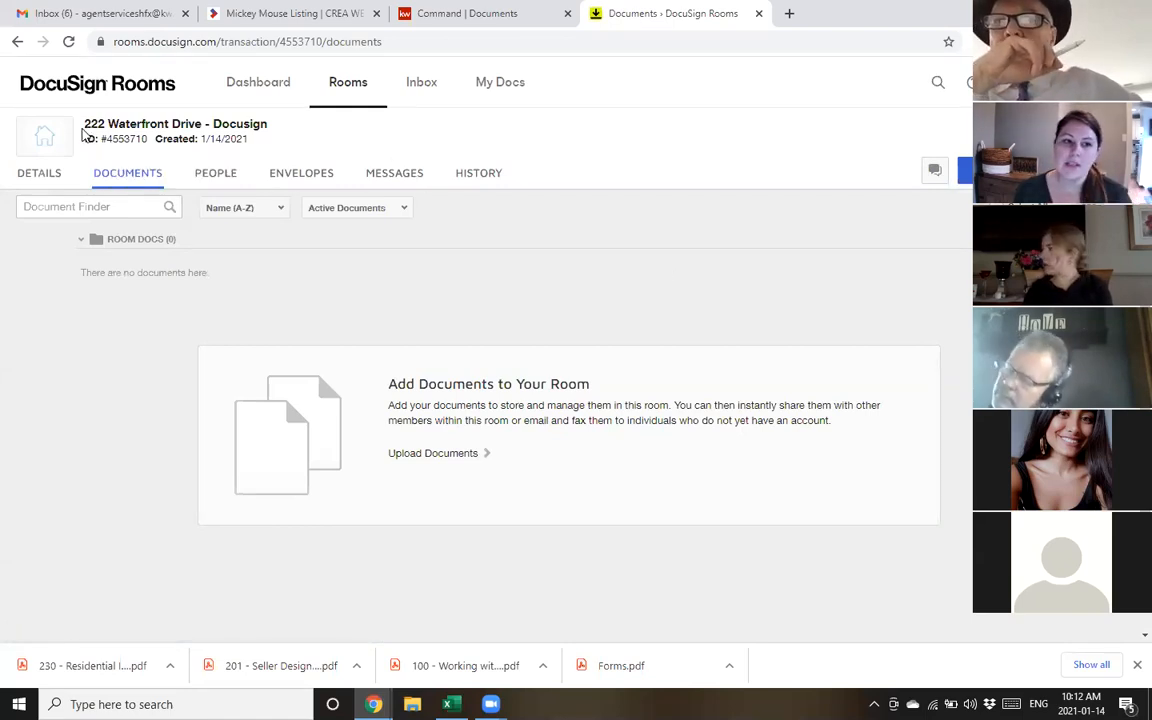
left_click_drag(84, 124, 267, 124)
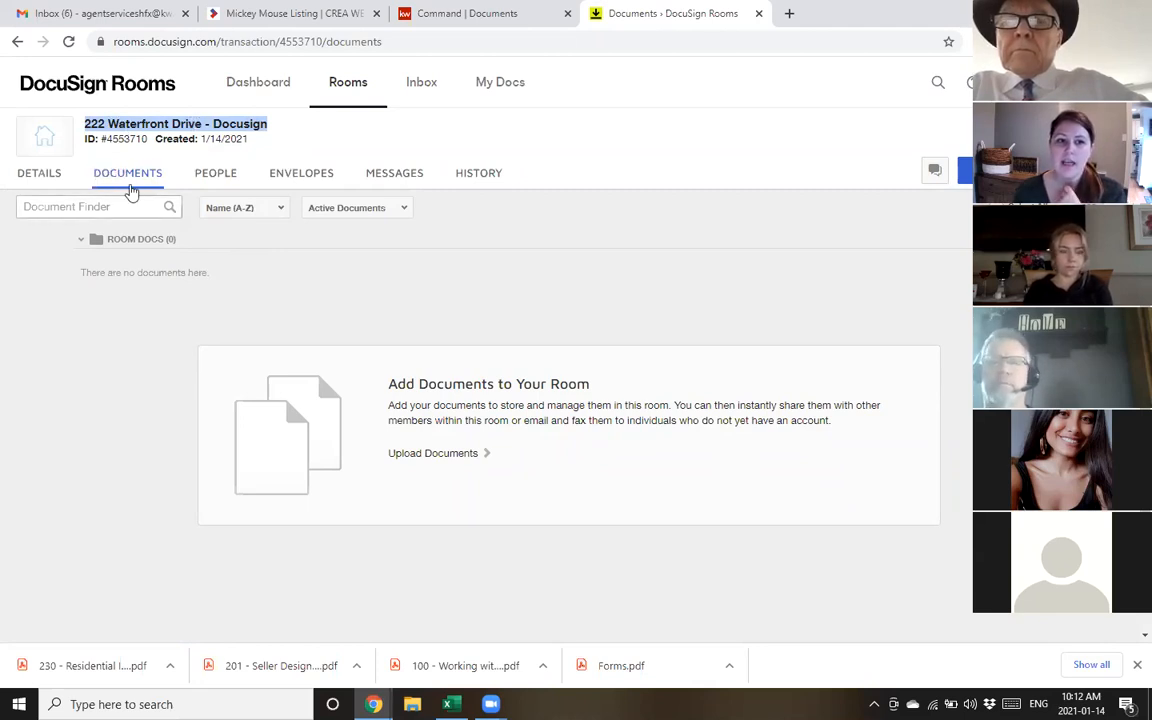
left_click(86, 419)
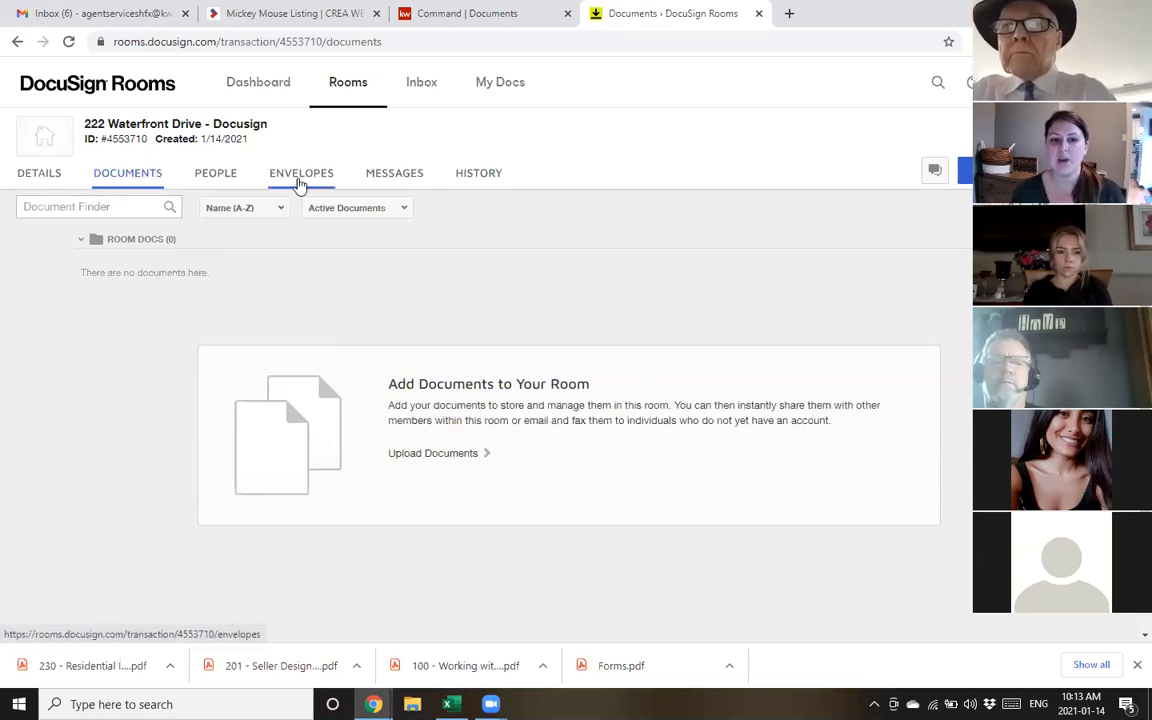
Create a new envelope from the room's Envelopes list
left_click(300, 176)
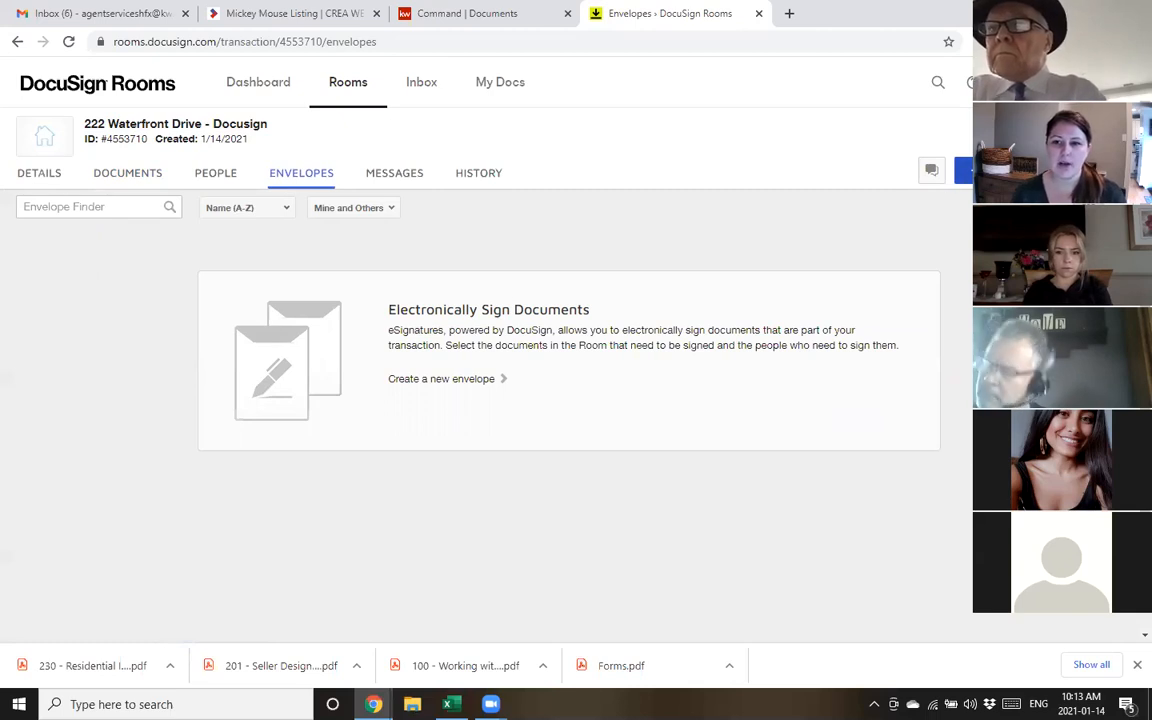
left_click(984, 171)
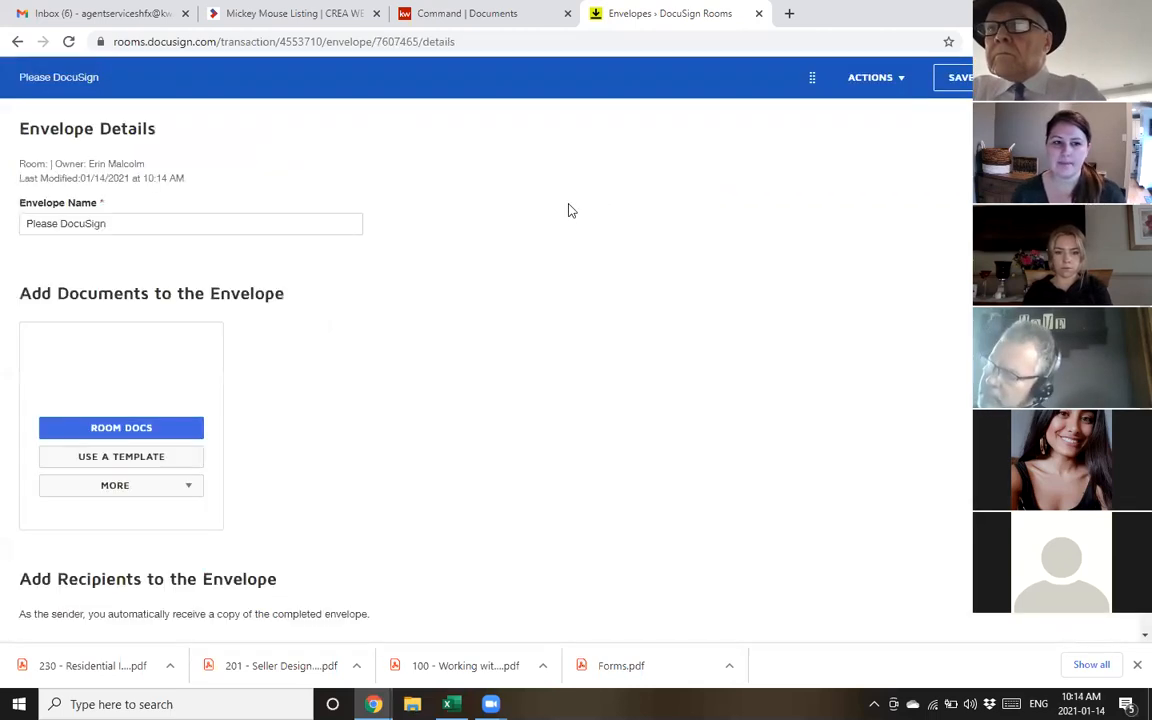
Replace the envelope name 'Please DocuSign' with the 'Listing Docs' suggestion and scroll to the documents section
left_click_drag(20, 225, 154, 216)
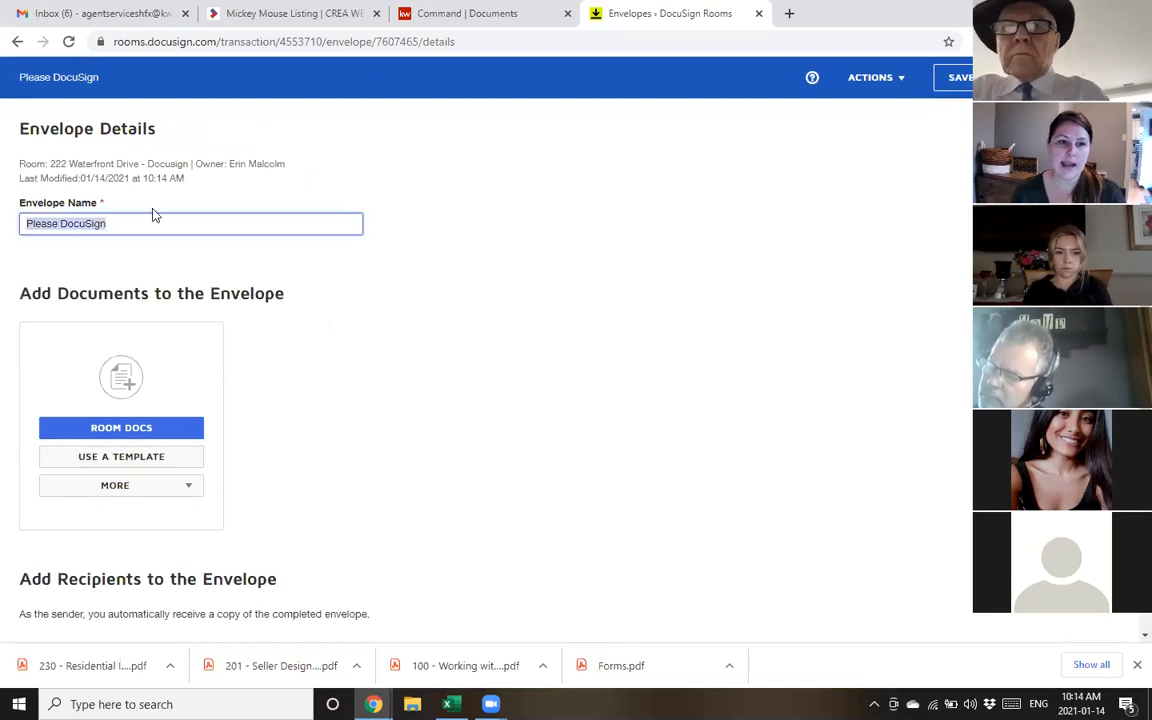
left_click_drag(52, 163, 139, 163)
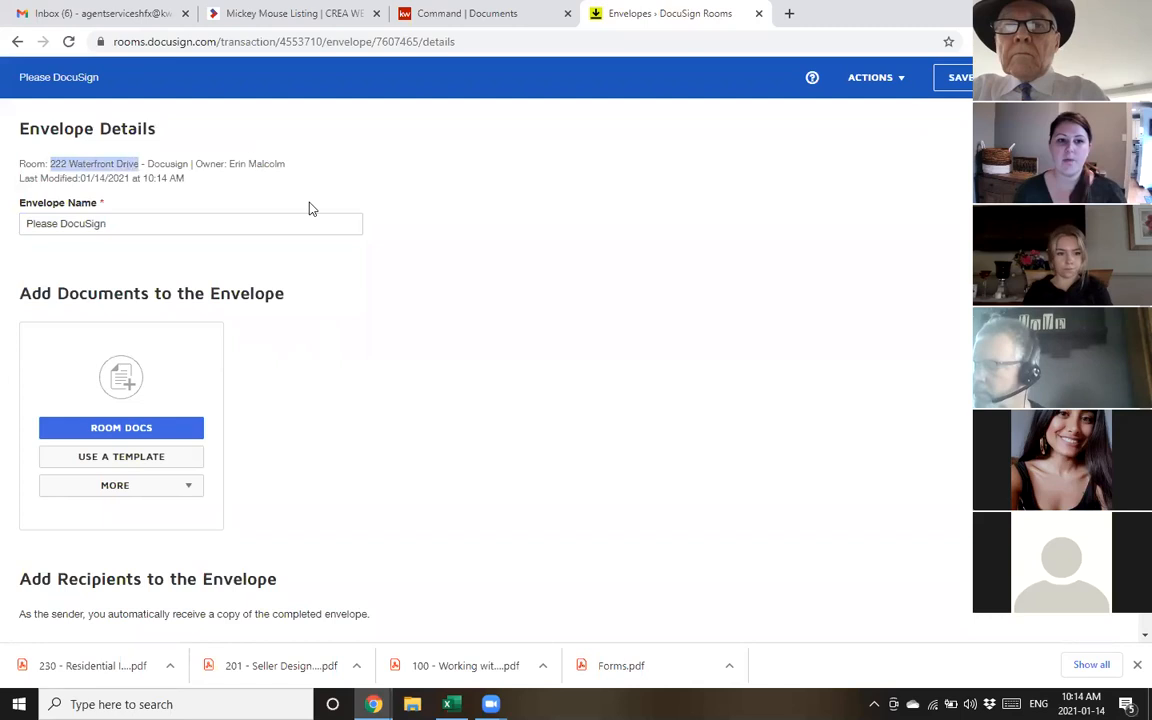
left_click_drag(200, 226, 5, 216)
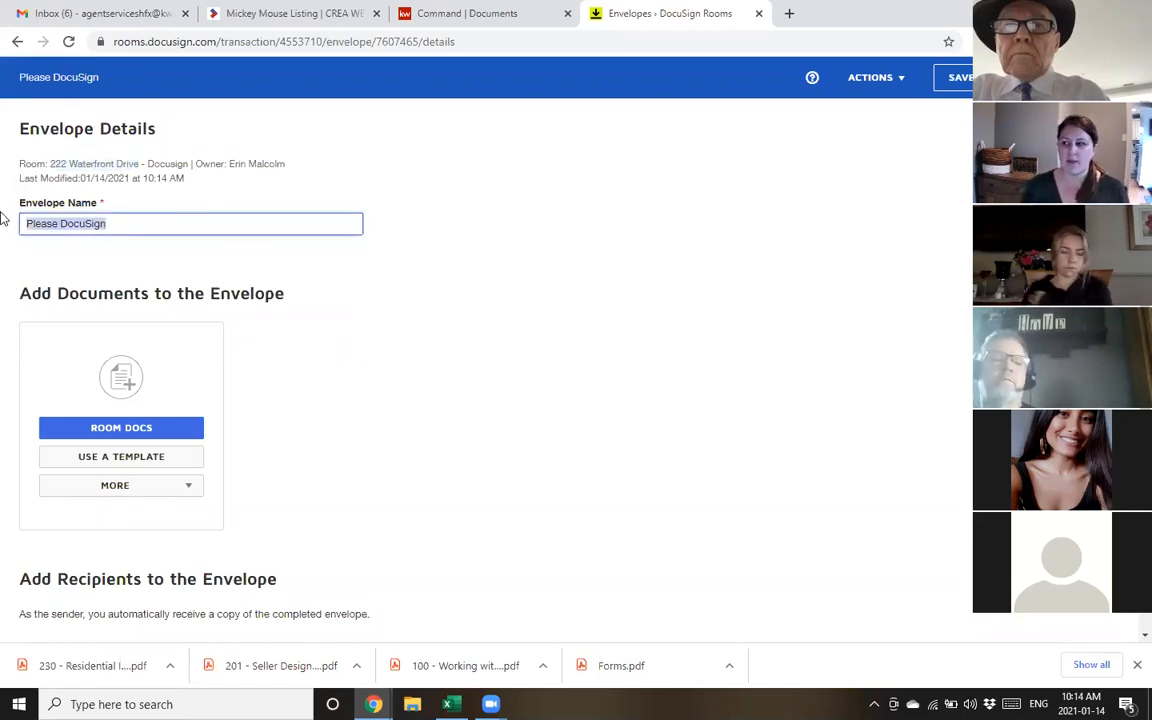
type("Lis")
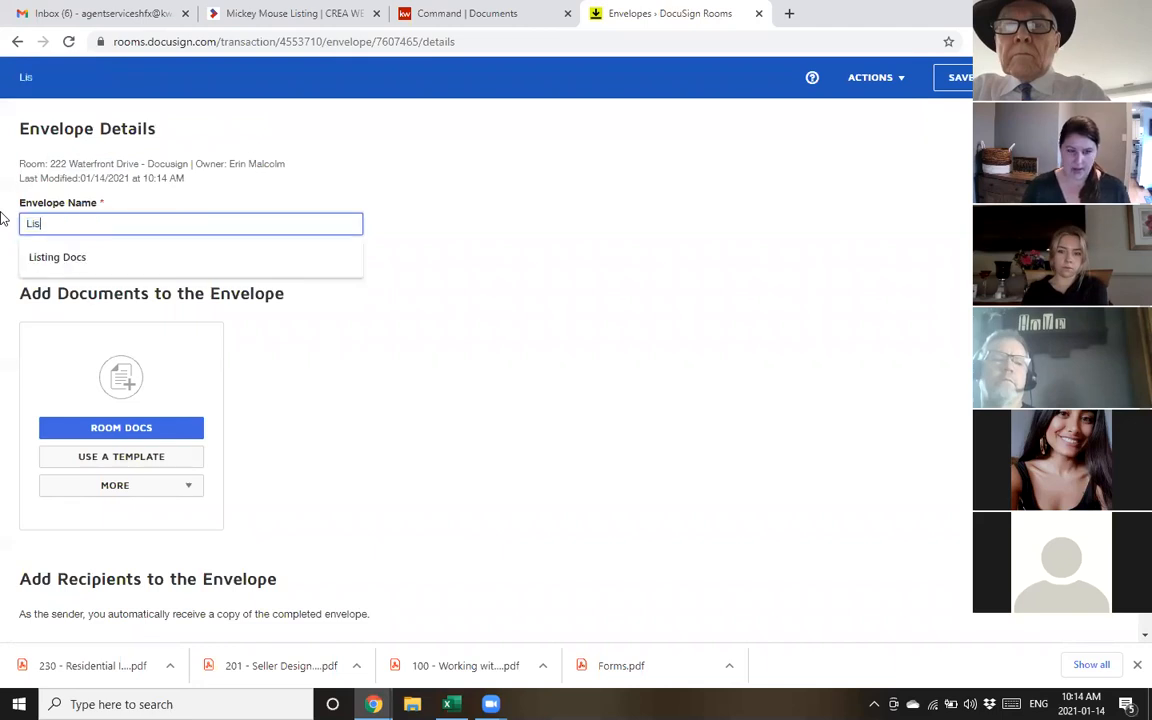
type("ting")
left_click(52, 262)
left_click(296, 301)
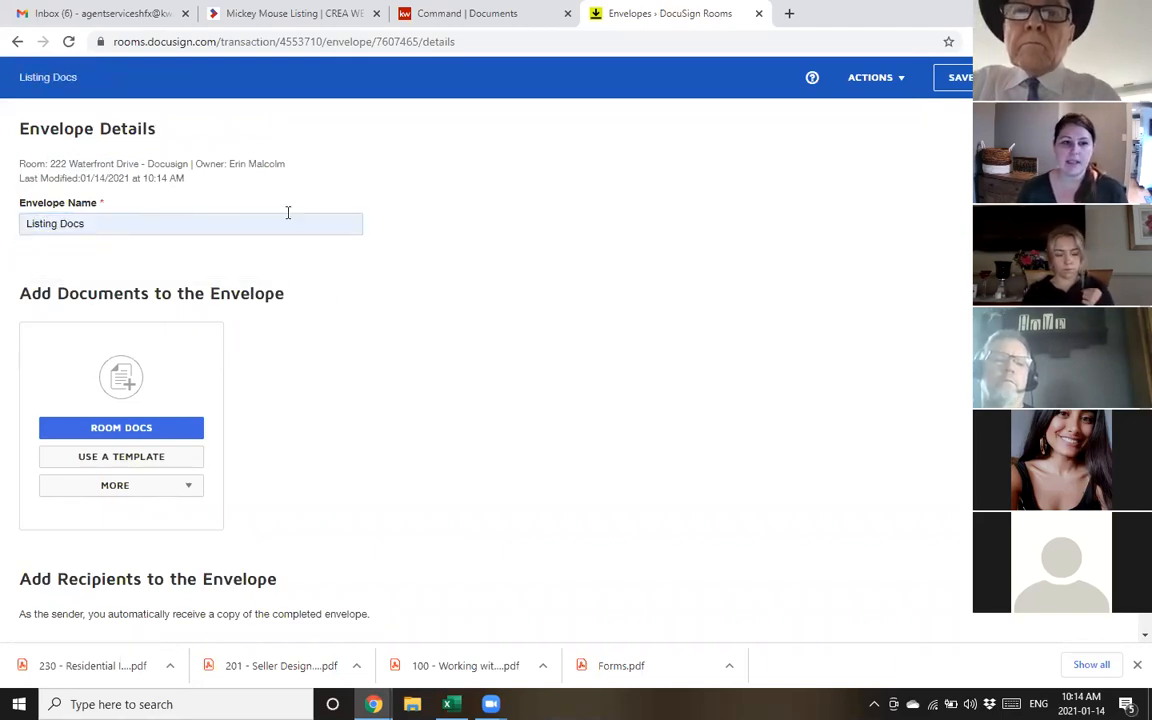
scroll(340, 200, "down", 2)
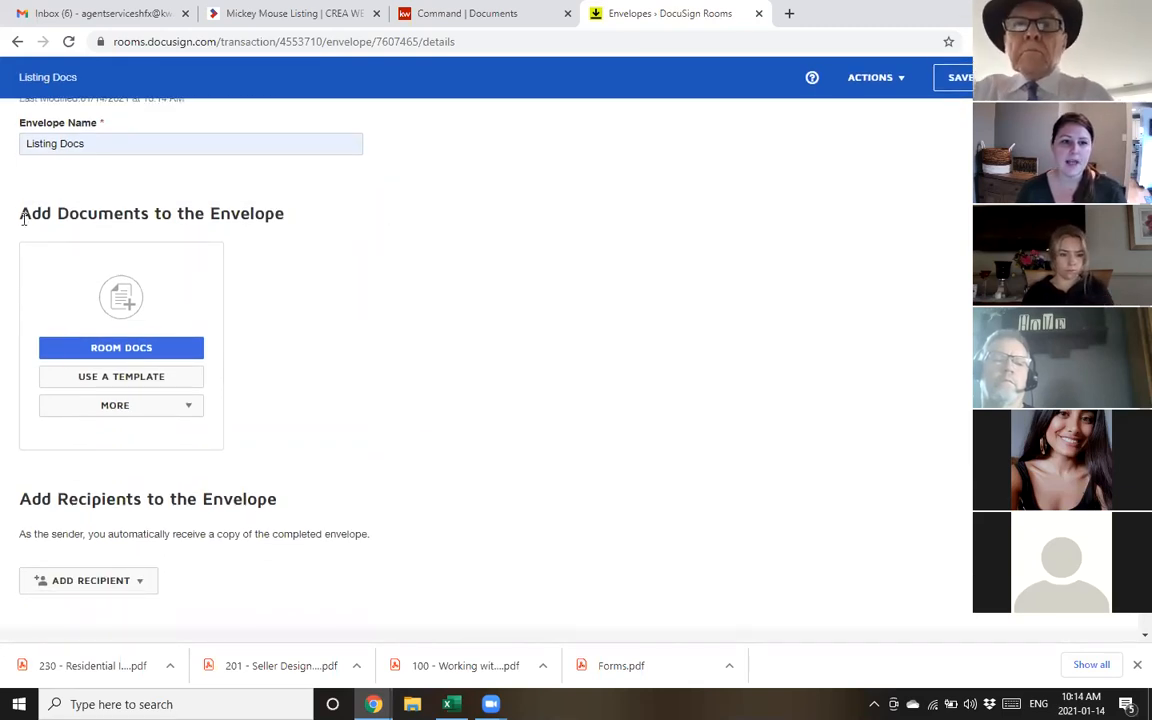
left_click_drag(63, 210, 284, 241)
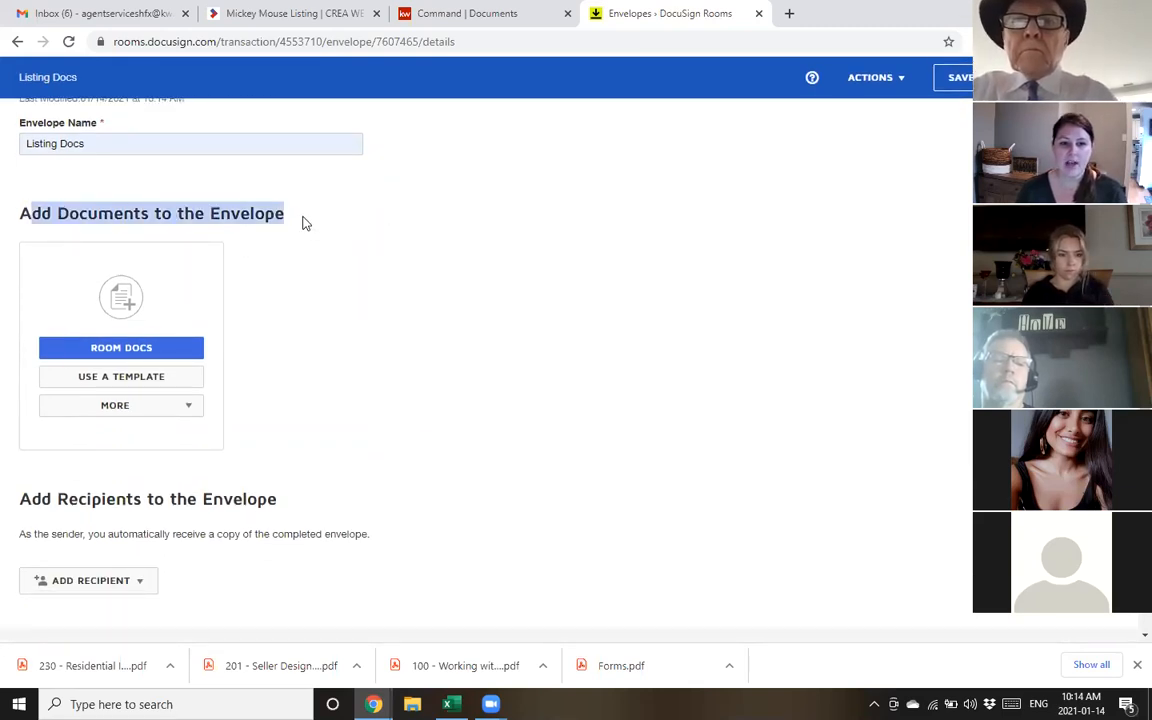
left_click(306, 222)
scroll(306, 222, "down", 1)
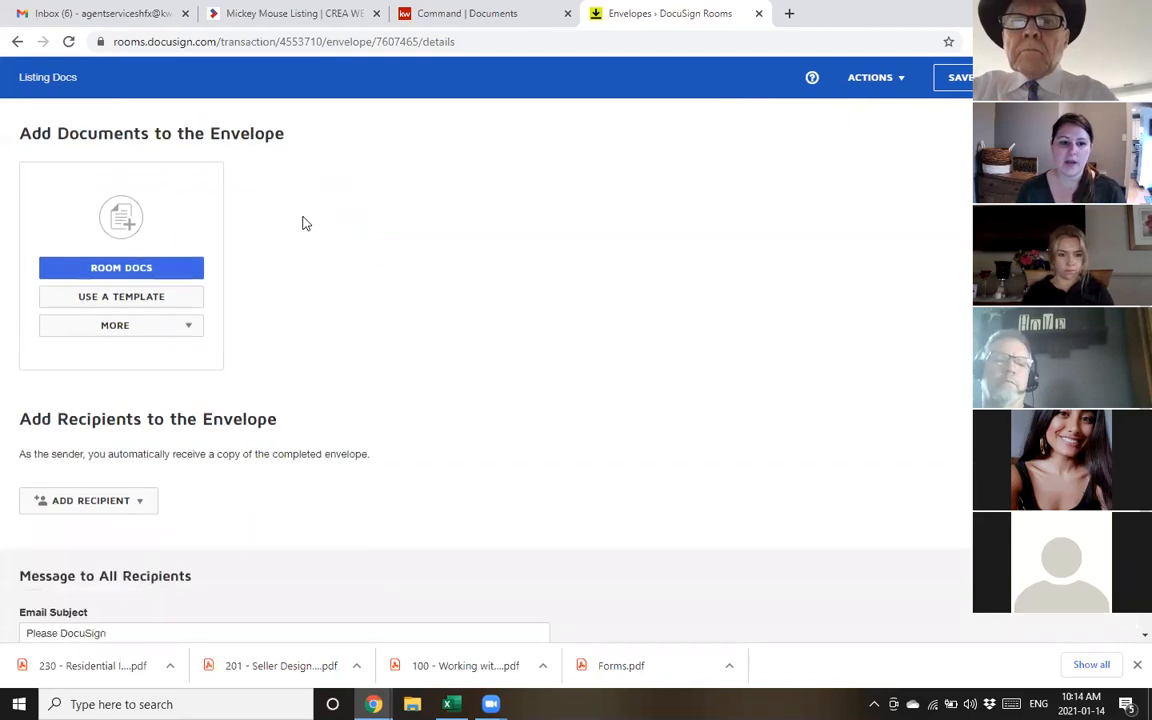
Try adding the Working with the Real Estate Industry PDF by dragging it onto the envelope
left_click(112, 334)
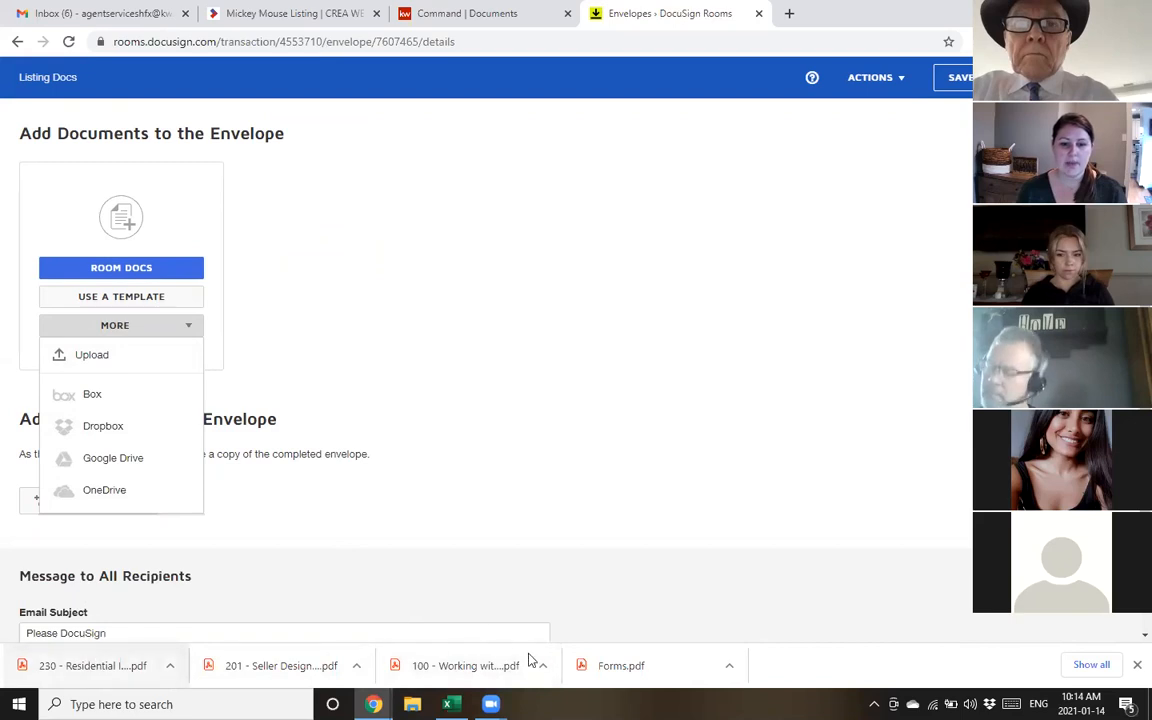
left_click_drag(442, 666, 158, 234)
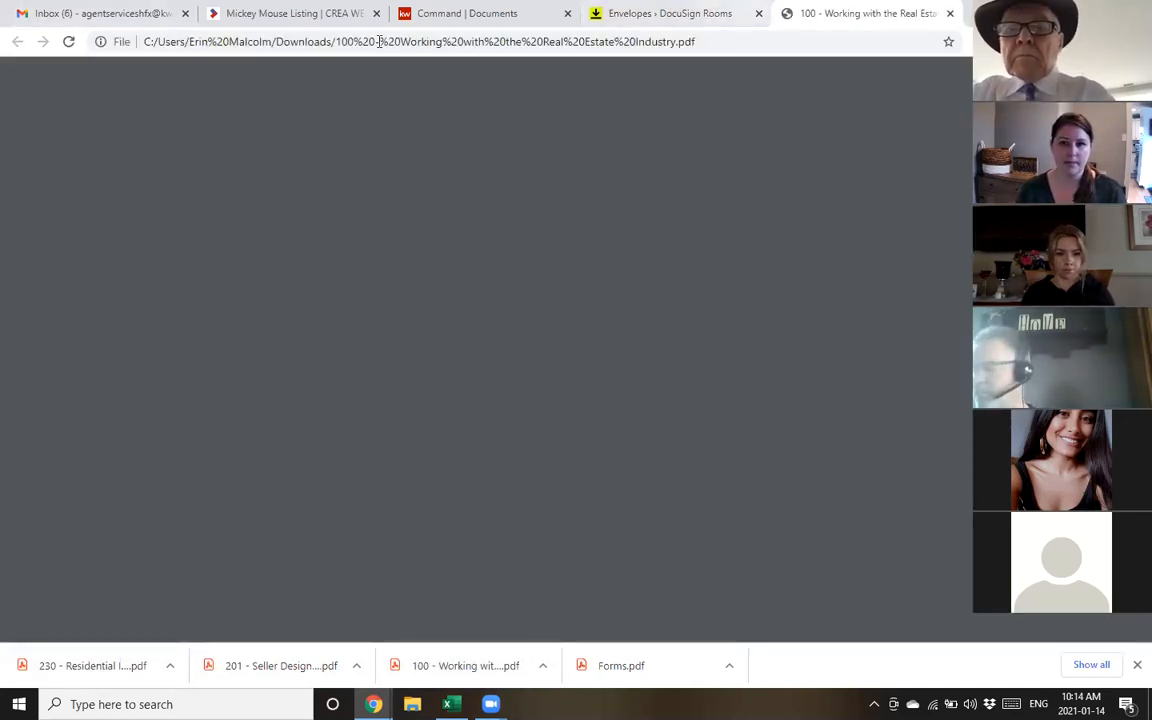
left_click(756, 20)
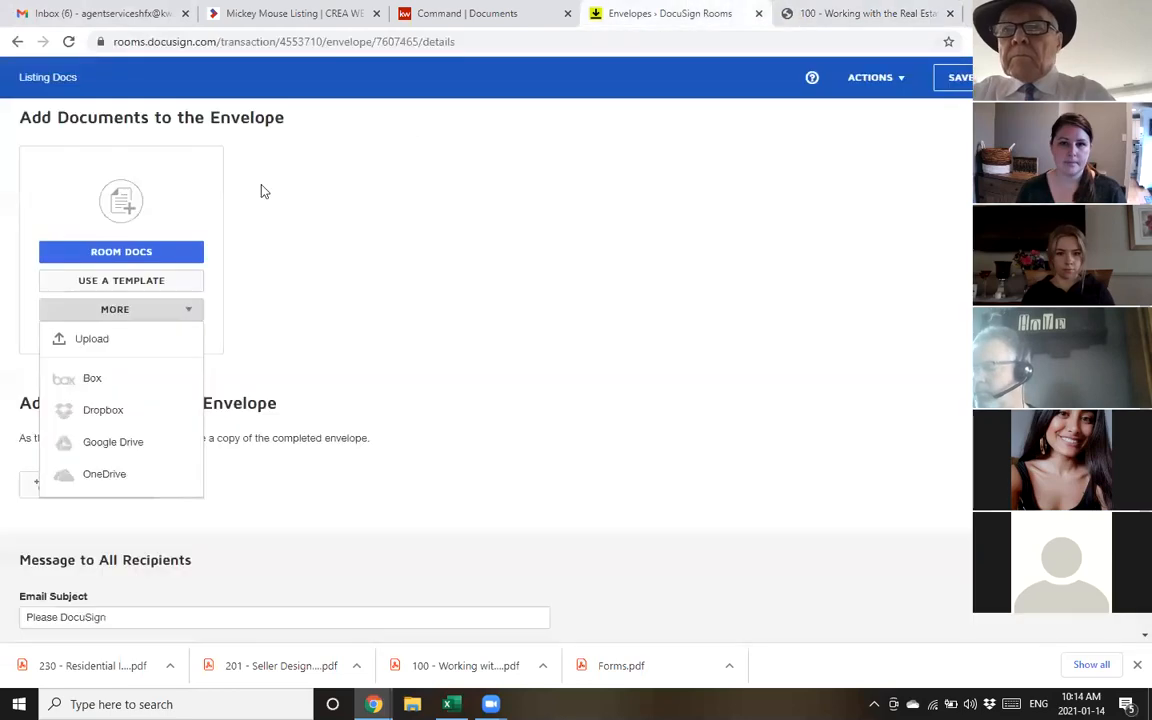
Upload the form 100, 201 and 230 PDFs together from the Downloads folder
left_click(115, 342)
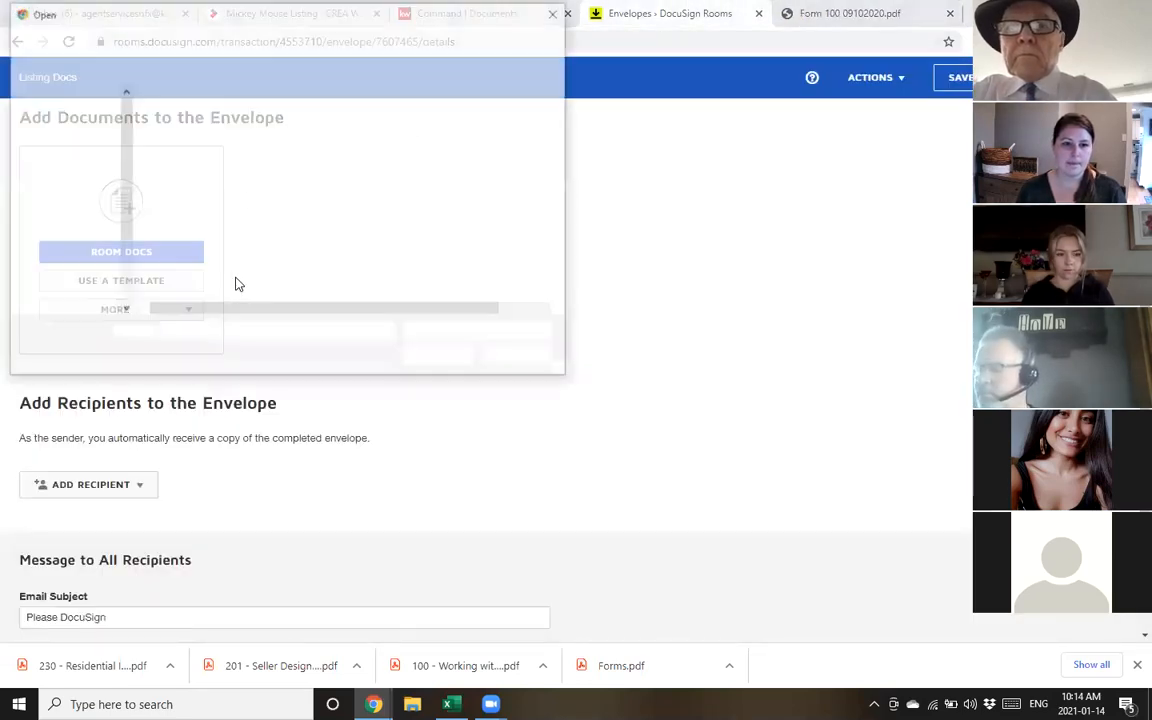
scroll(75, 142, "up", 8)
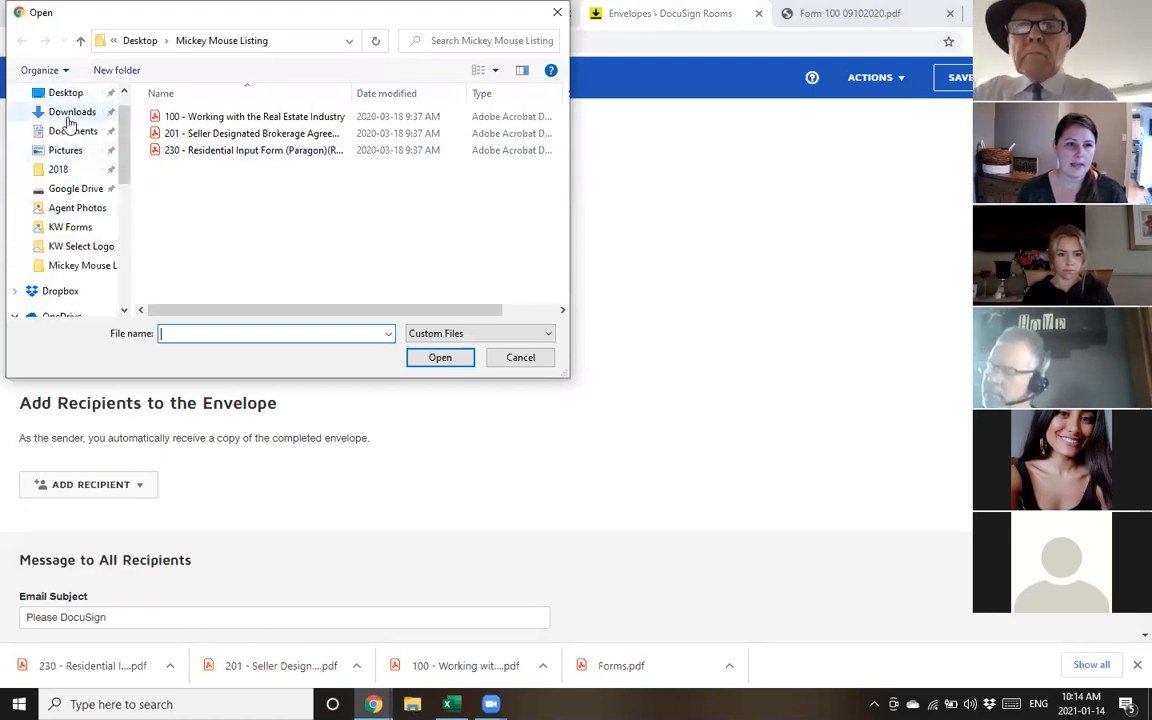
left_click(71, 113)
left_click(311, 152)
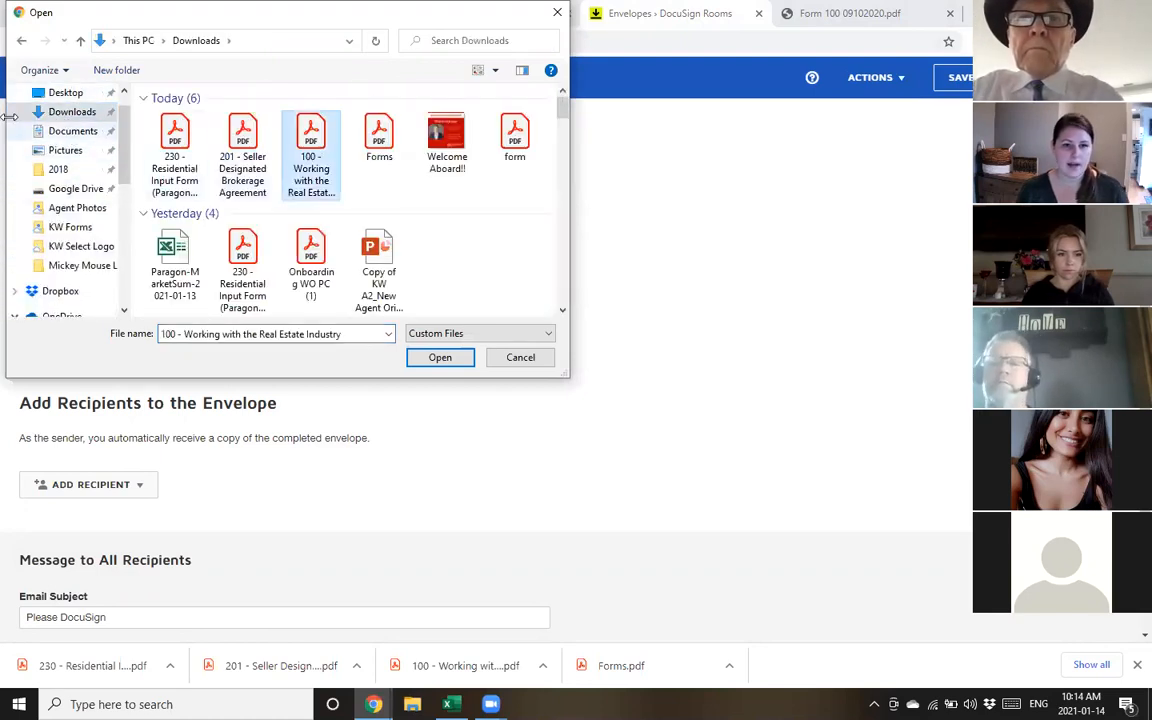
key("shift+Left")
key("shift+Left")
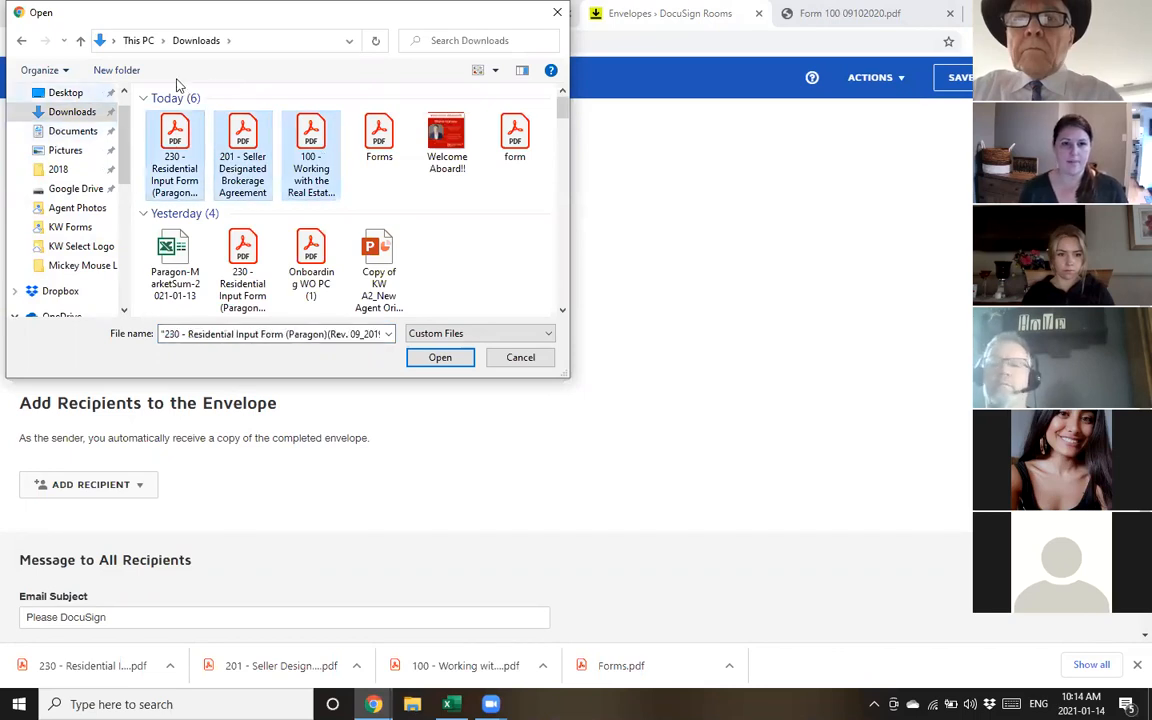
left_click(419, 358)
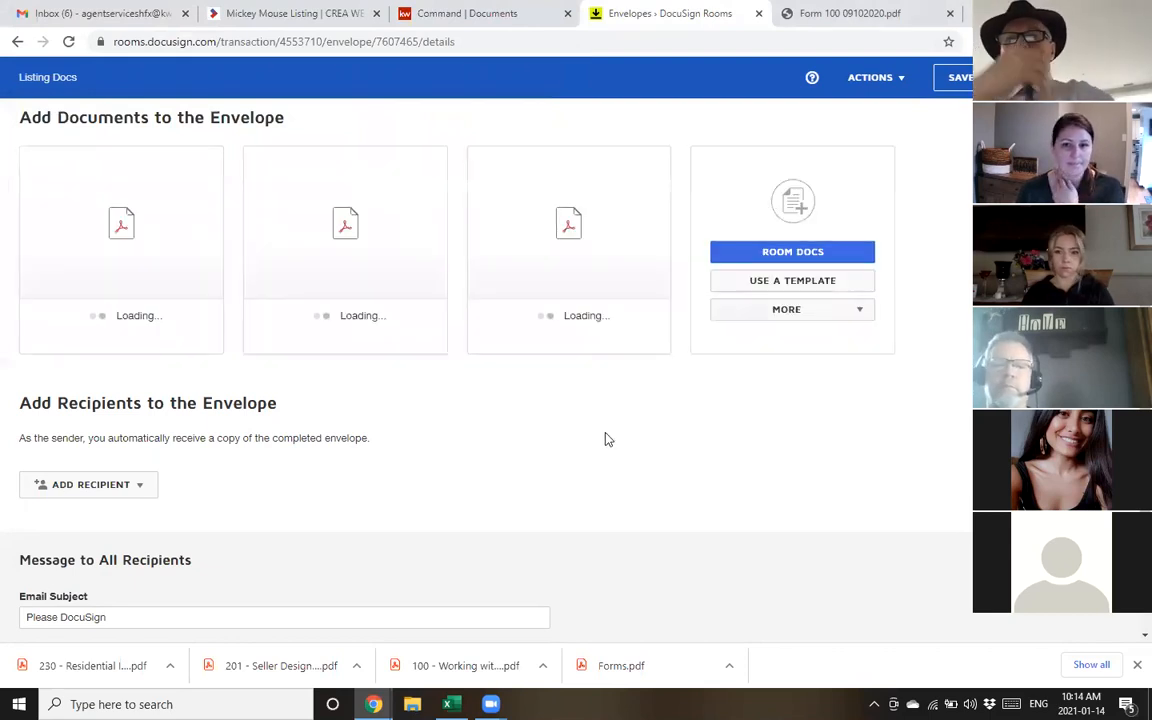
scroll(178, 374, "down", 1)
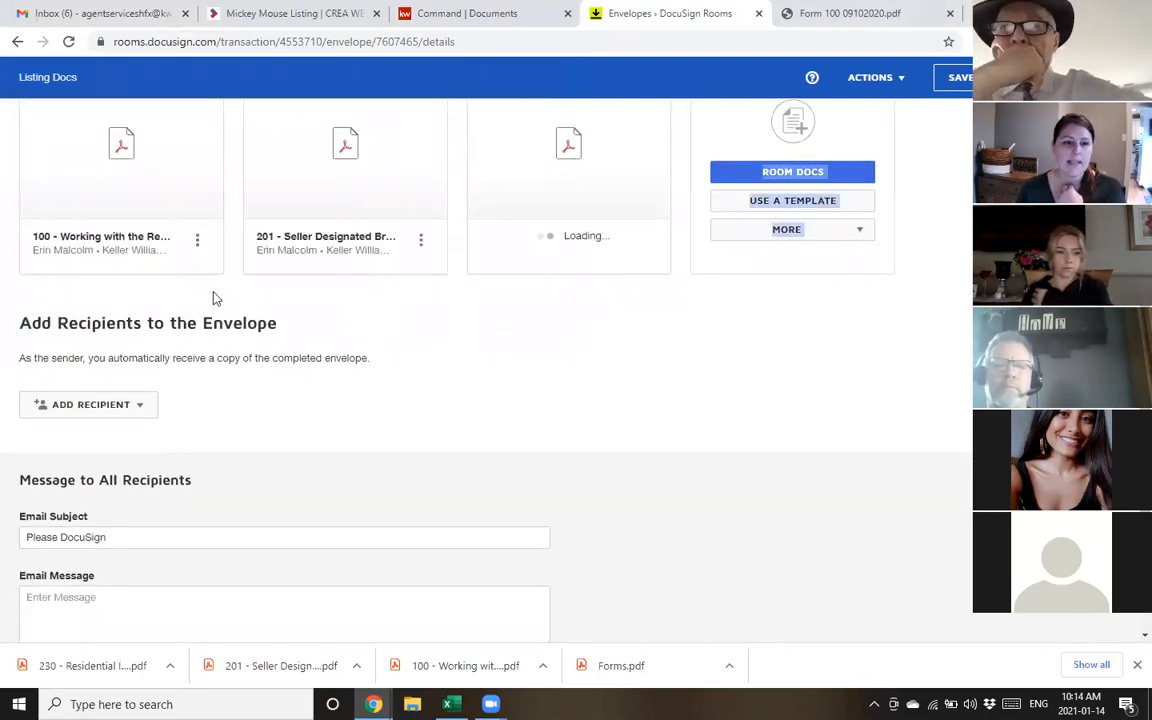
triple_click(290, 330)
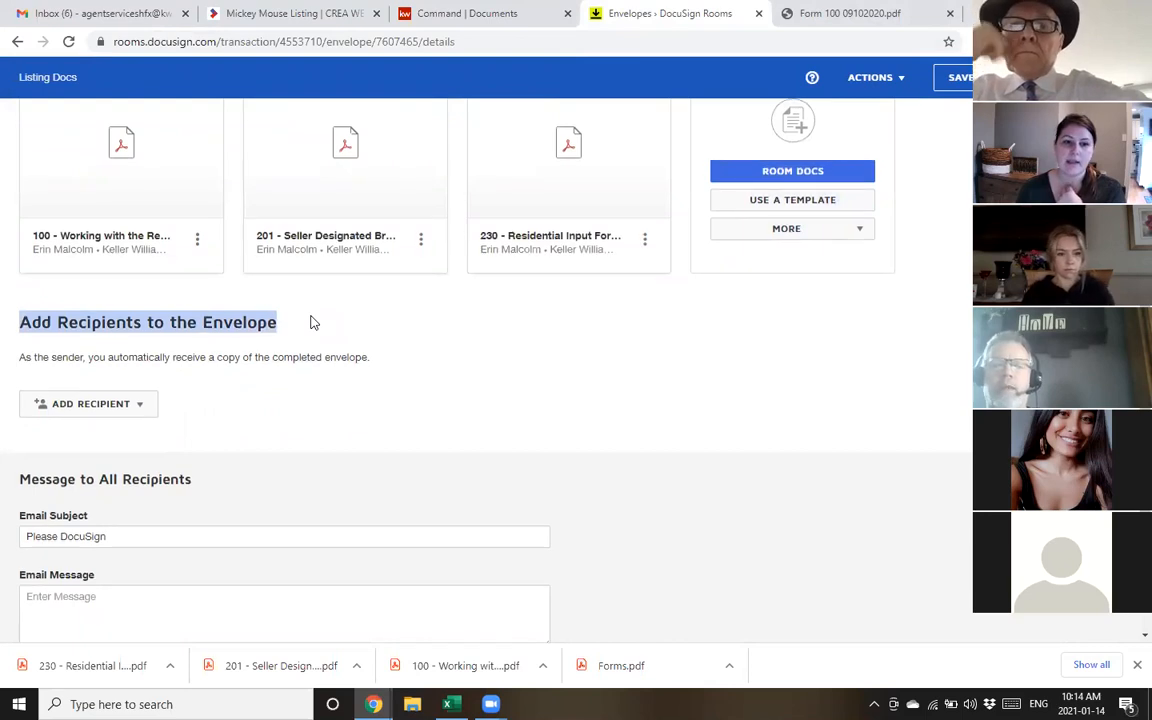
scroll(220, 345, "down", 1)
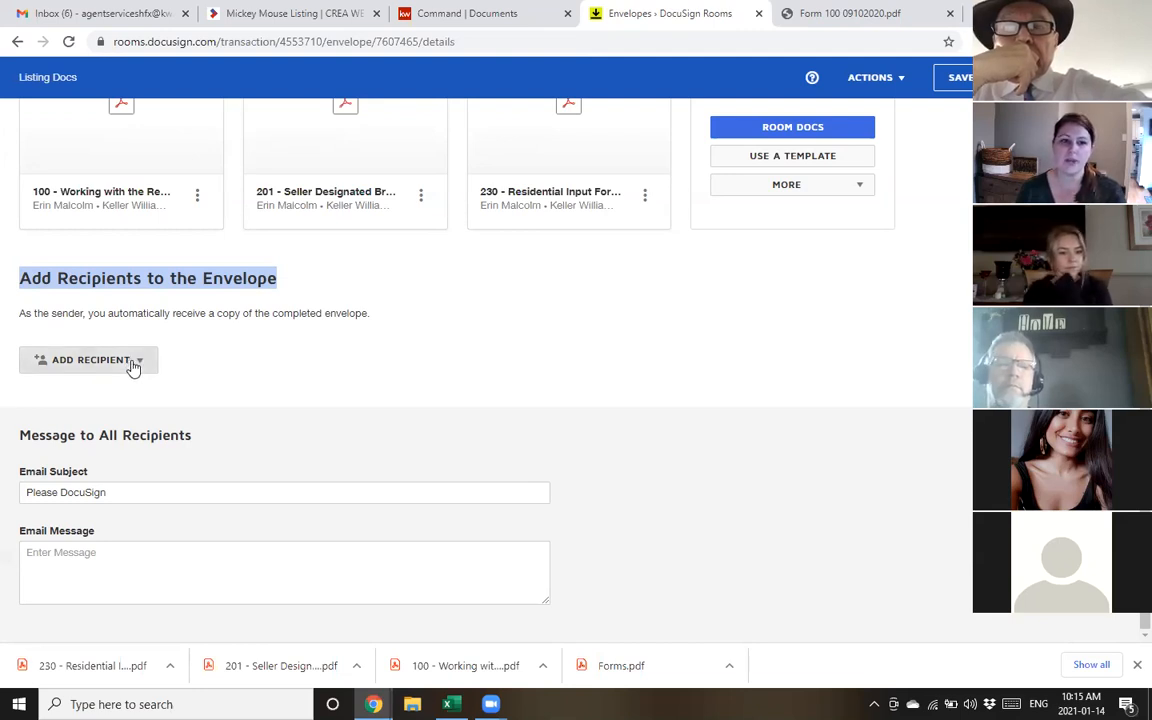
Add Listing Agent 1 and Seller 1 from Room Participants as envelope signers
left_click(132, 367)
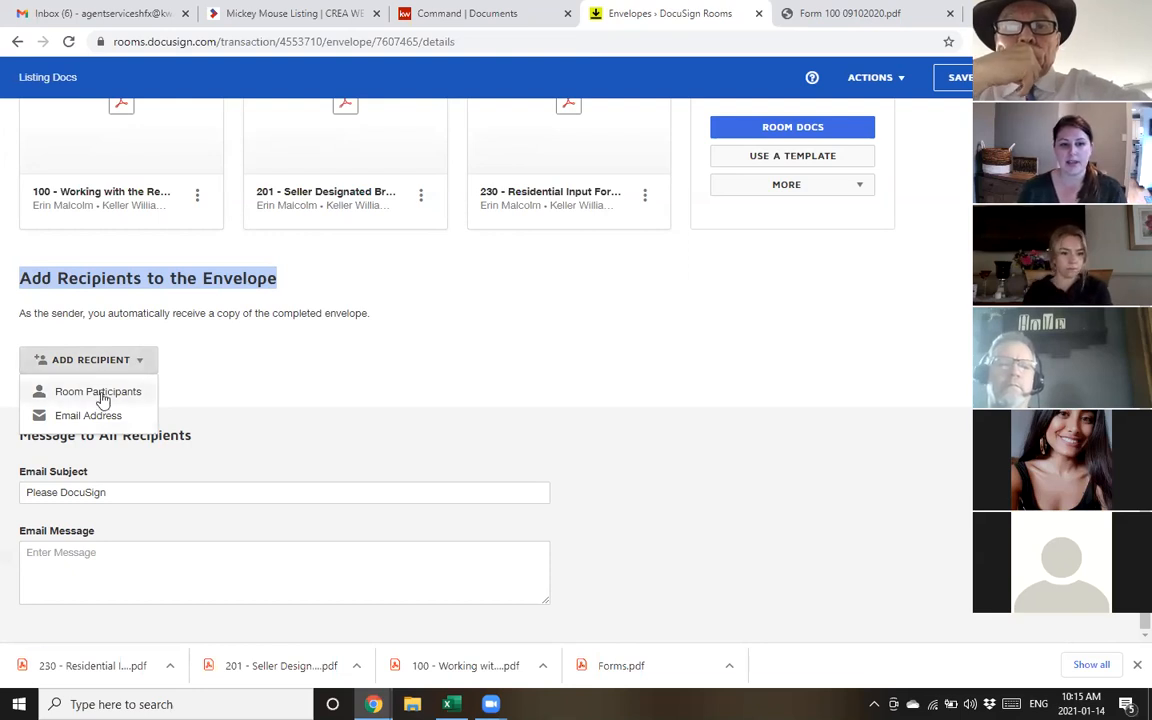
left_click(98, 392)
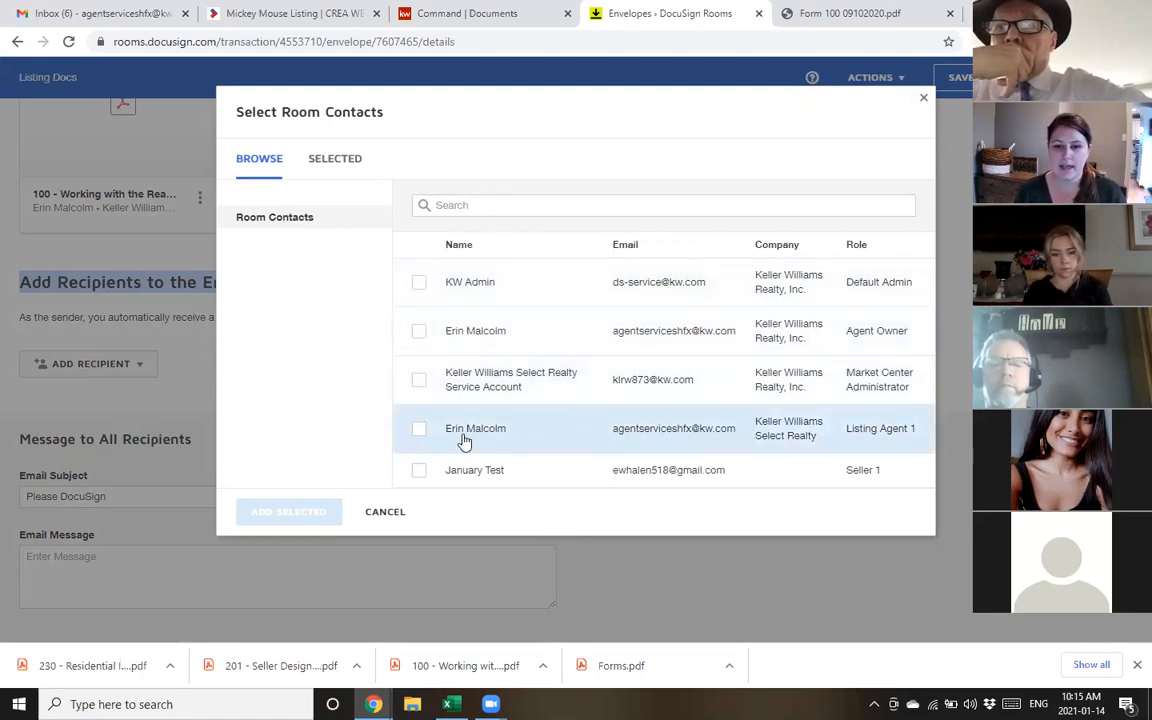
left_click(420, 430)
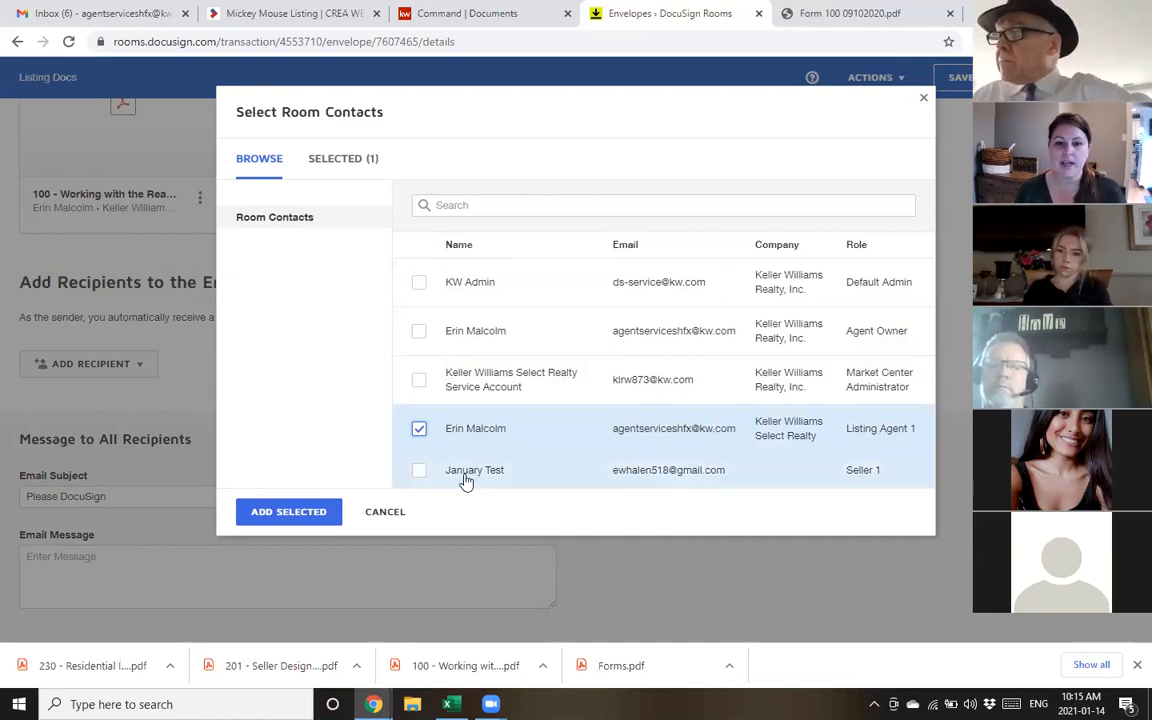
left_click(420, 472)
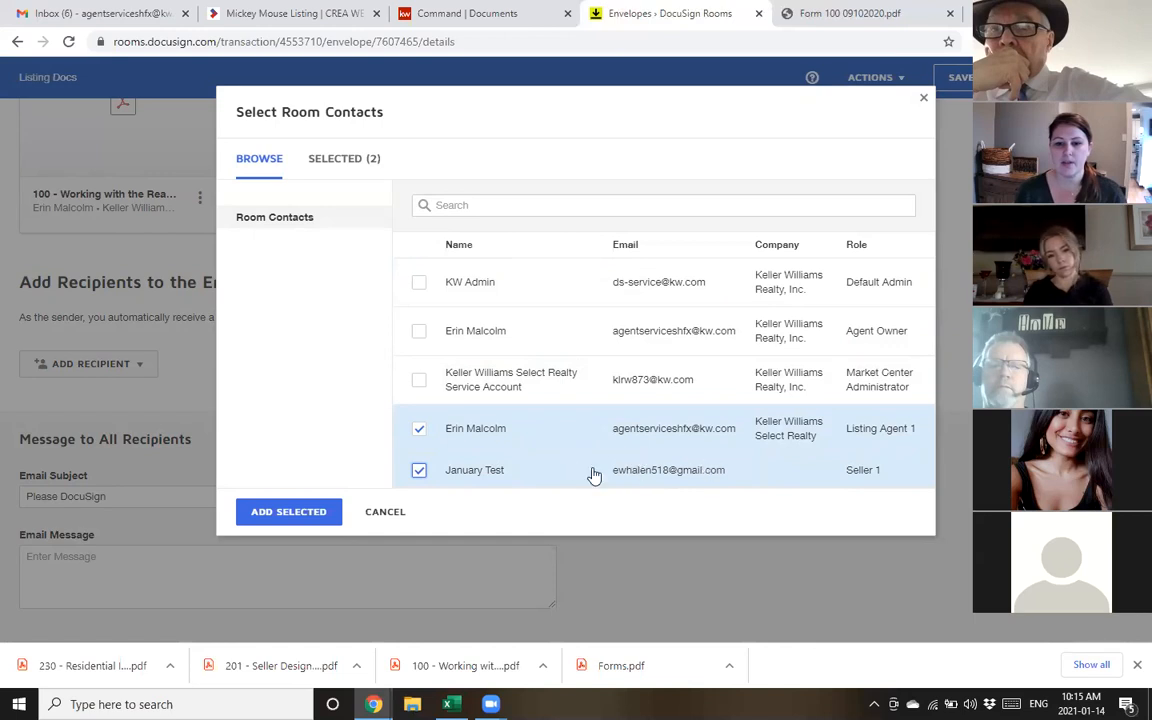
left_click(312, 516)
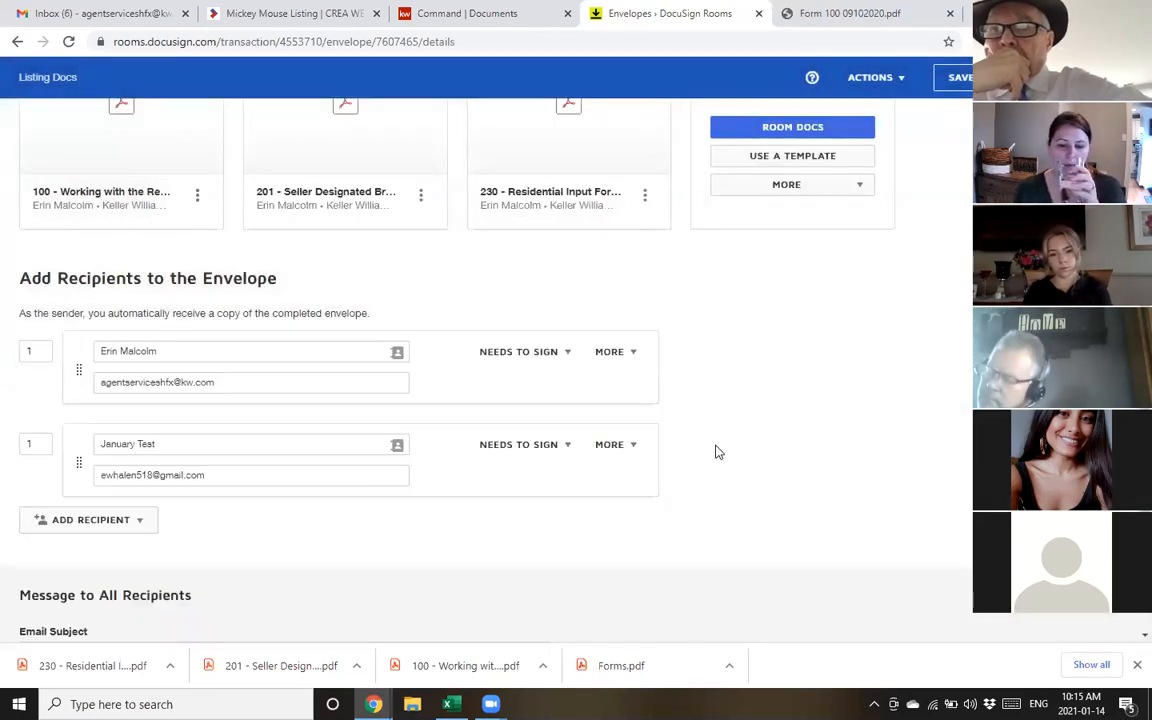
Add an email-address recipient named 'test' and bring up its Needs to Sign role options
mouse_move(660, 390)
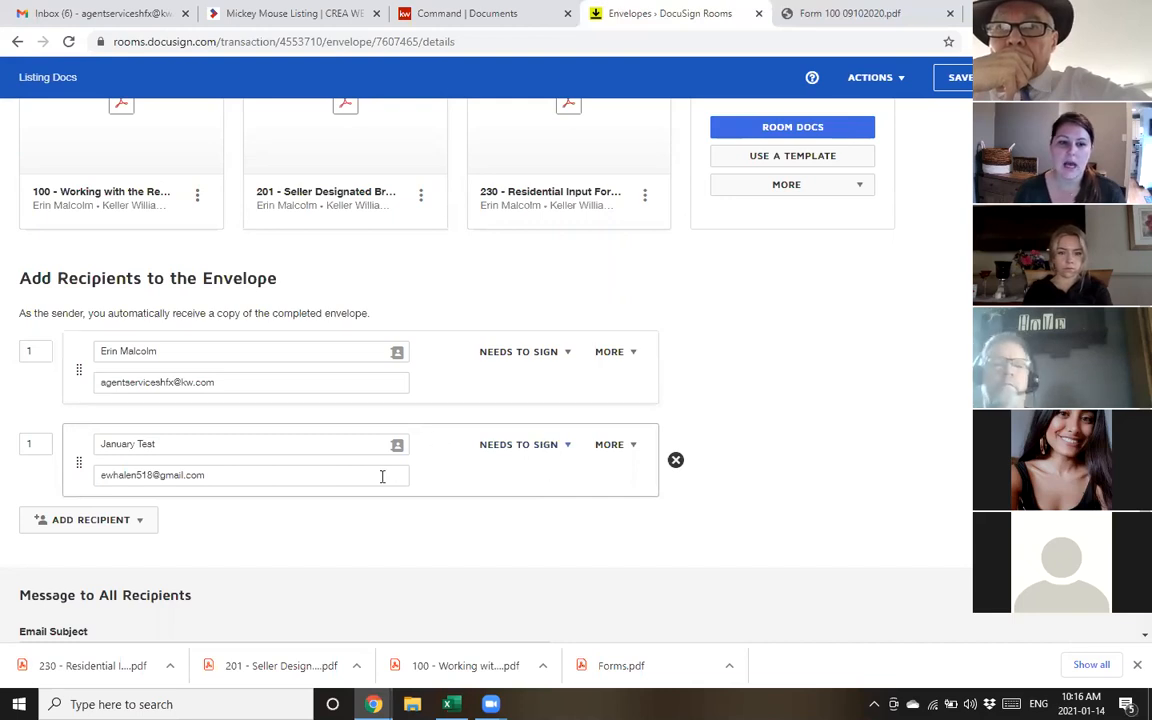
left_click(105, 535)
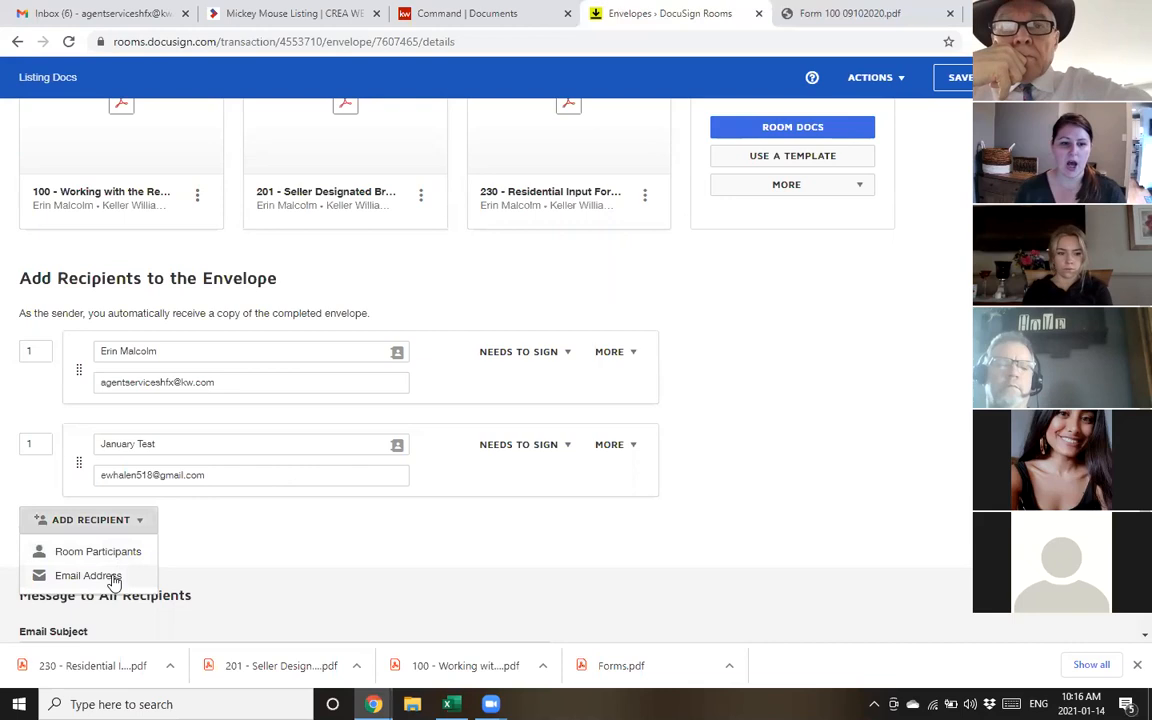
right_click(62, 580)
left_click(737, 480)
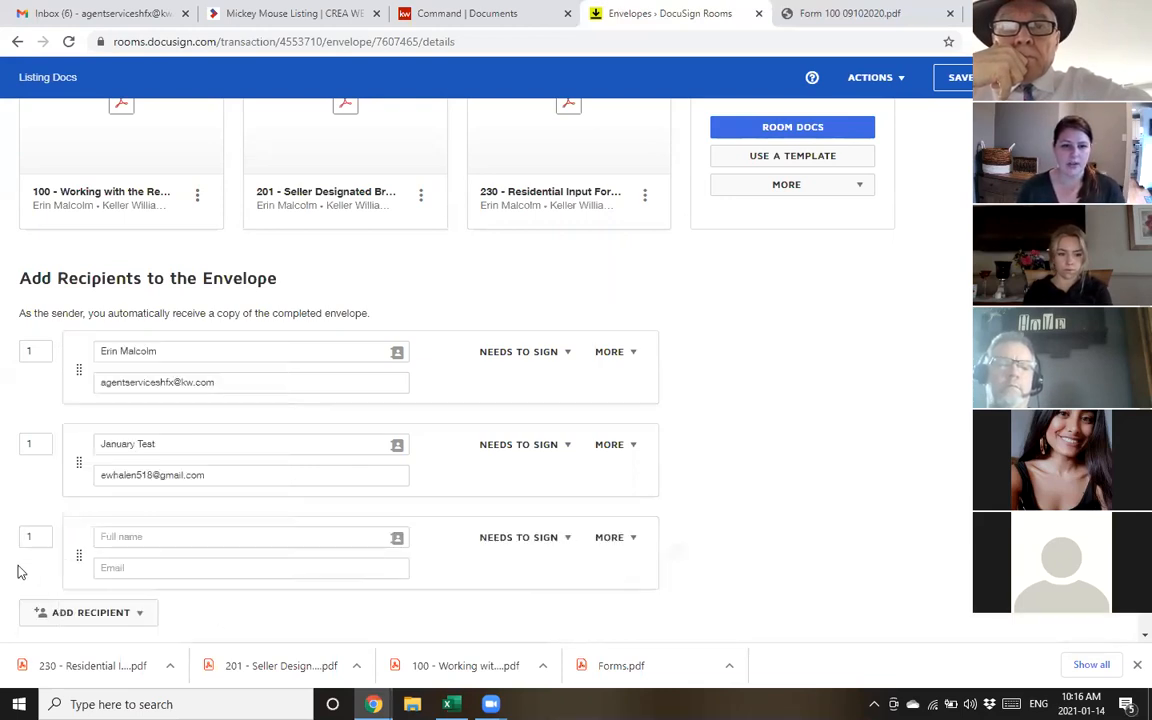
left_click(186, 540)
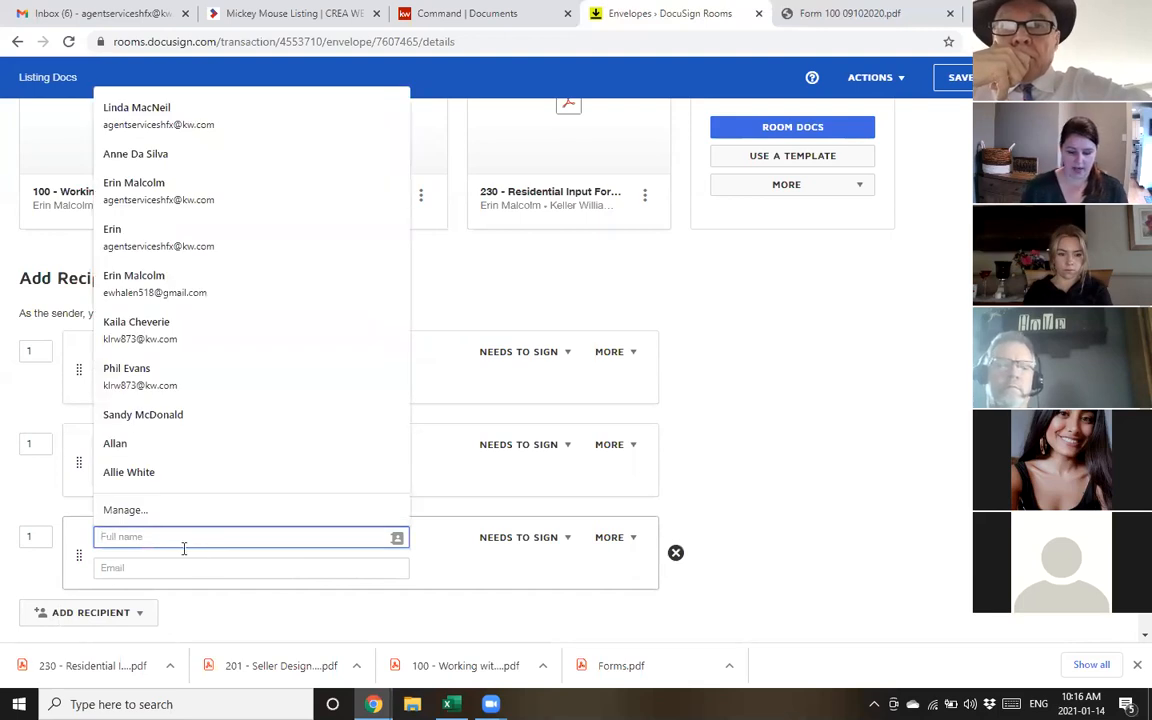
type("test")
left_click(192, 540)
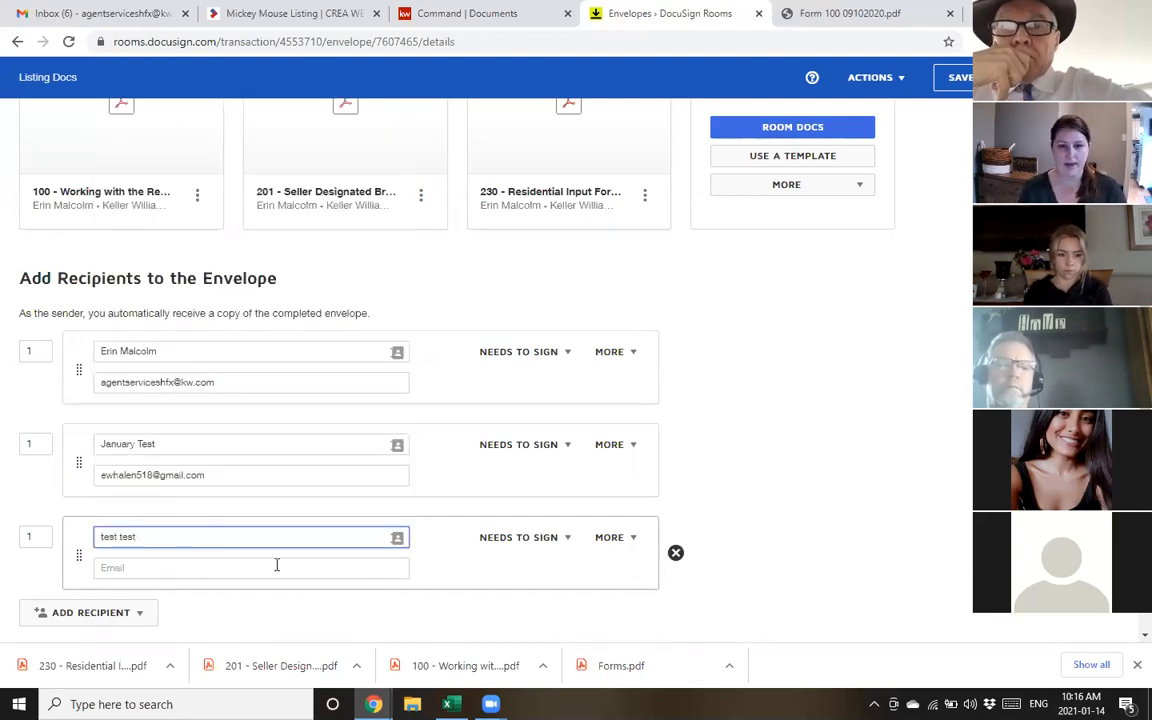
left_click(556, 539)
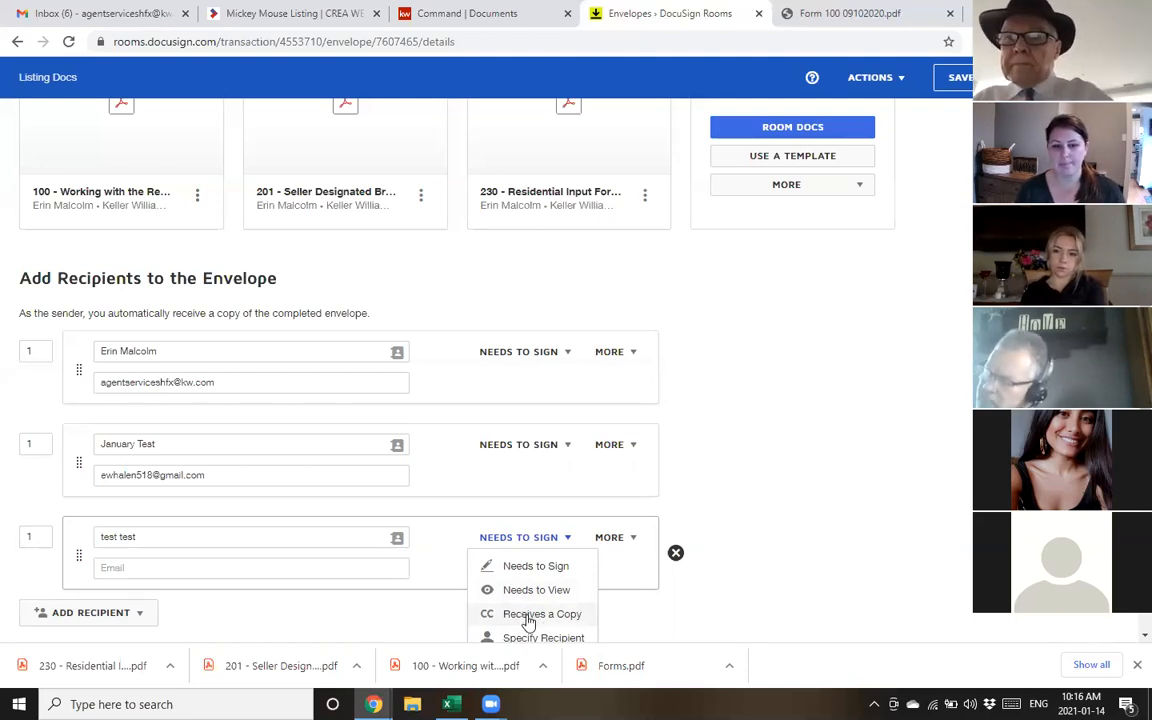
Change the test recipient's signing order to 2, then delete that recipient
double_click(31, 536)
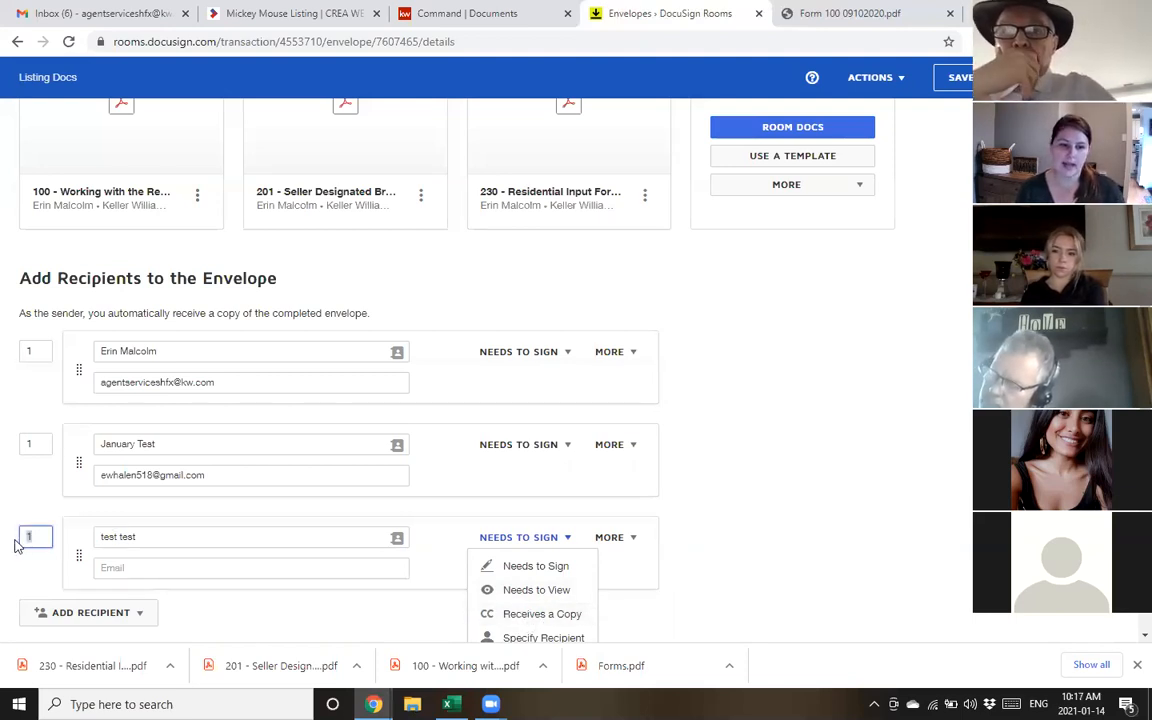
type("2")
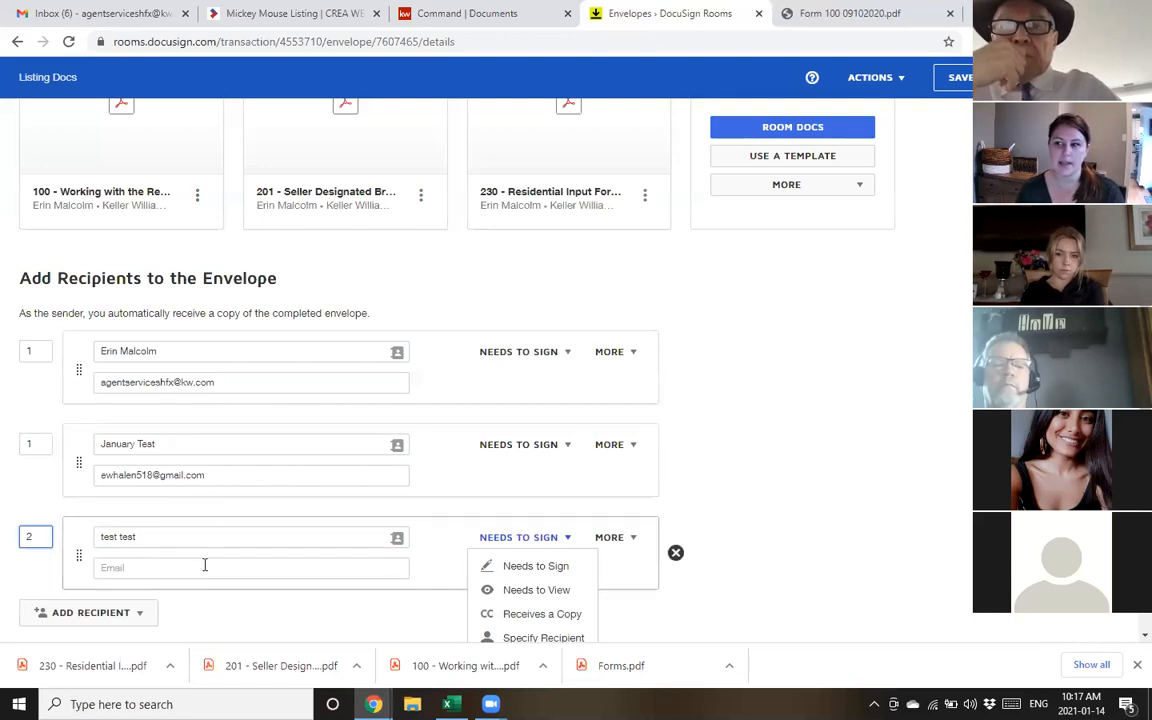
left_click(676, 554)
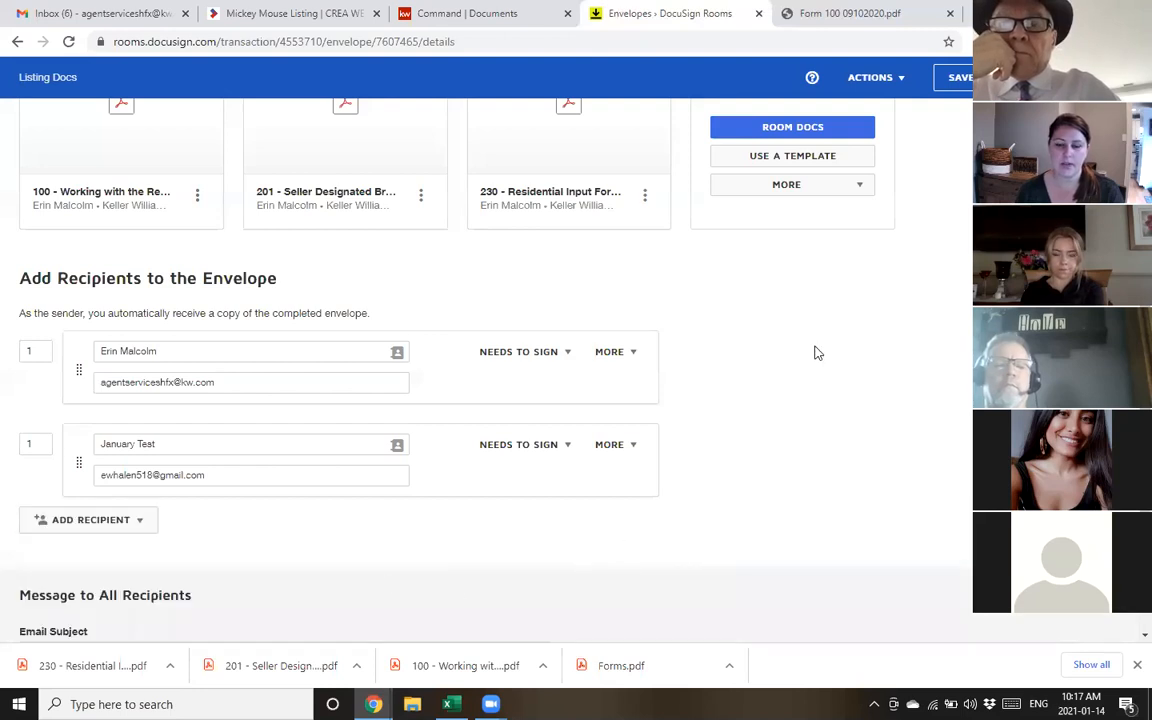
scroll(800, 362, "down", 2)
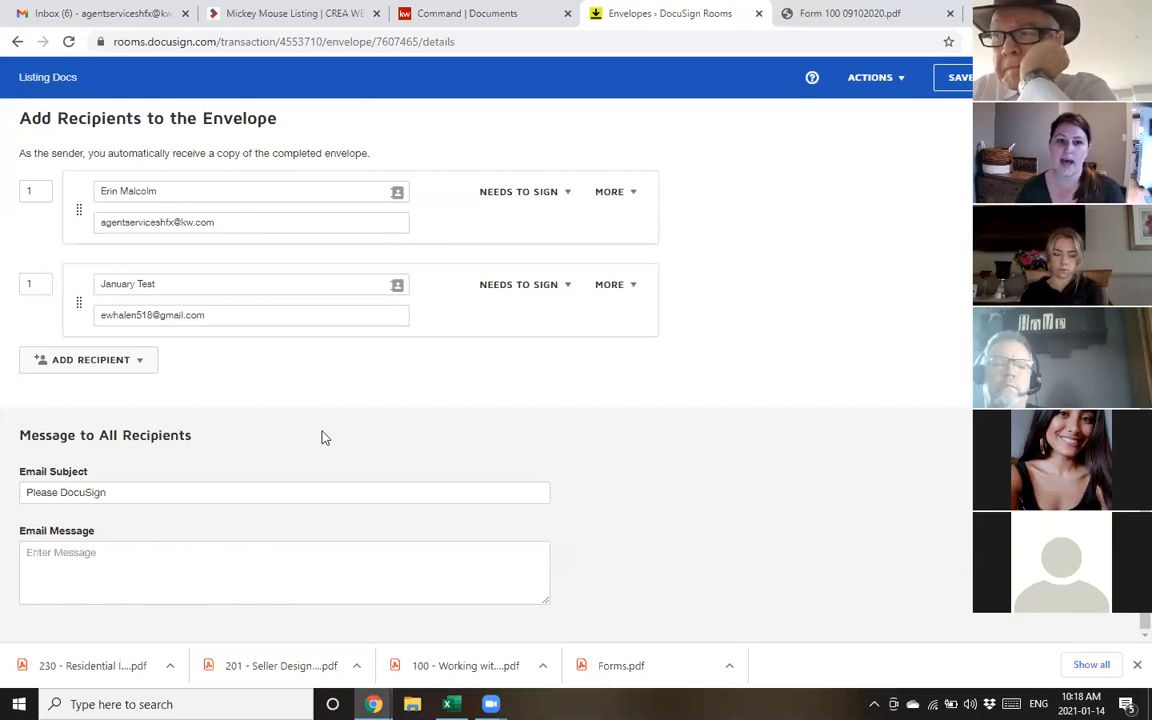
left_click(162, 574)
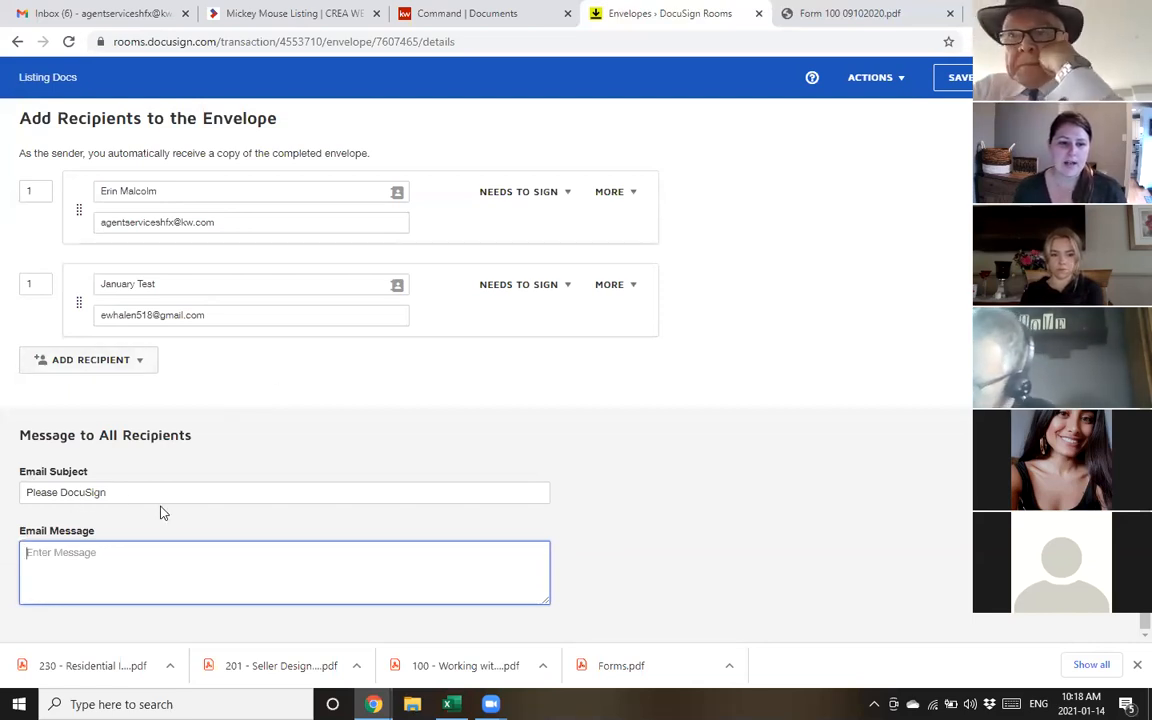
left_click_drag(135, 494, 3, 485)
left_click(112, 558)
left_click_drag(140, 493, 5, 496)
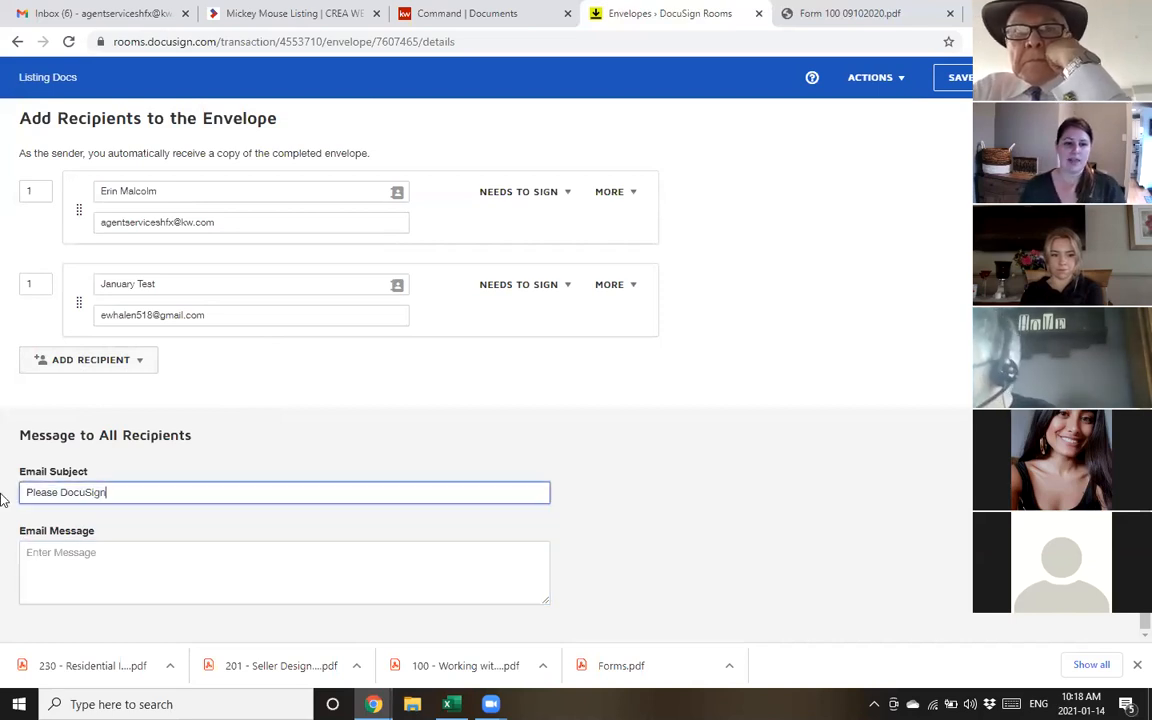
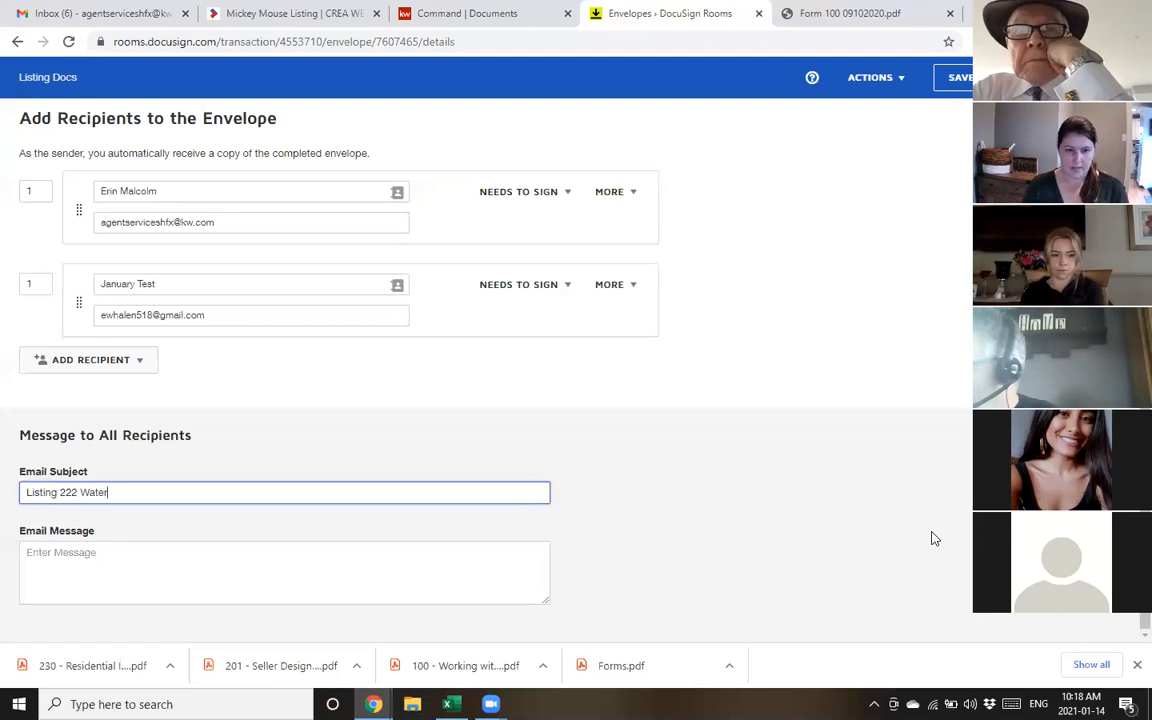
Write an email message about the paperwork and save the envelope
key("Tab")
type("Here")
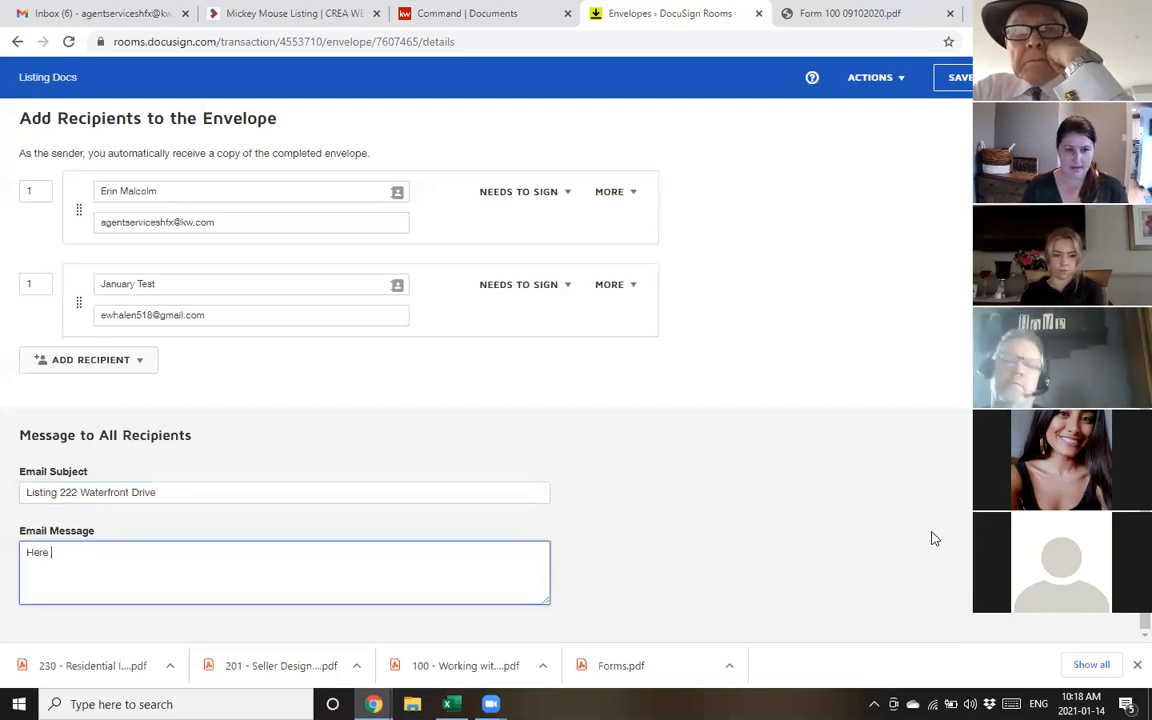
key("BackSpace")
key("BackSpace")
key("BackSpace")
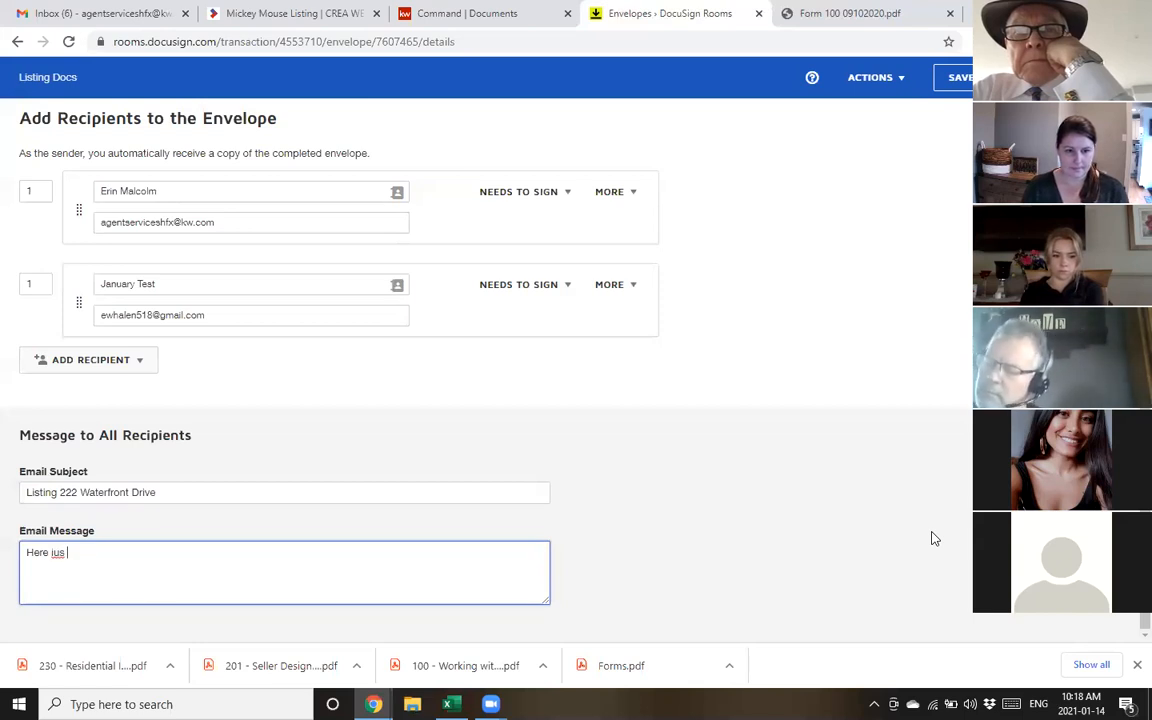
type("paperwor")
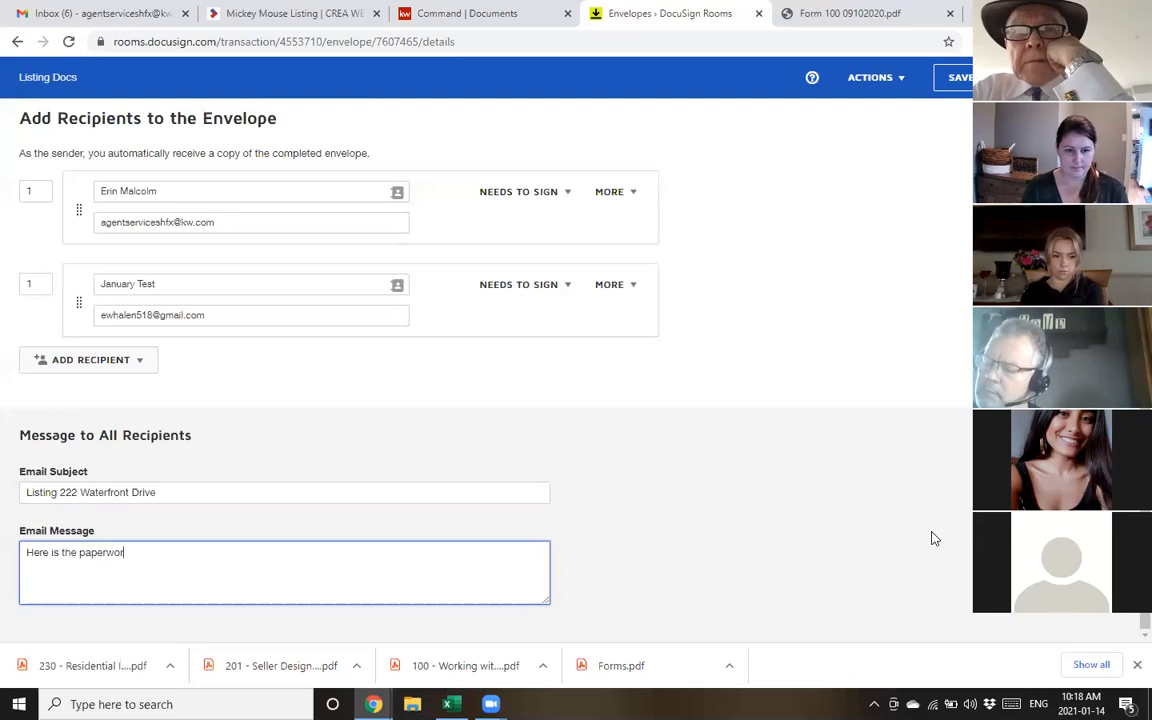
type("k, call me t")
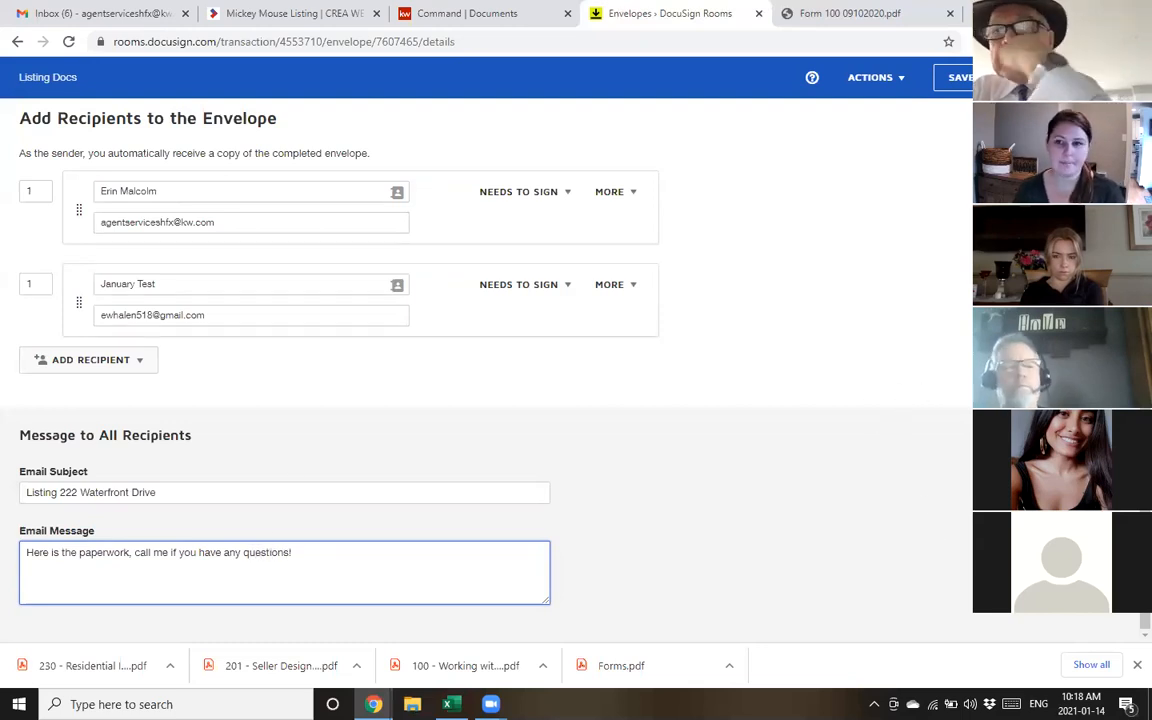
left_click(1095, 77)
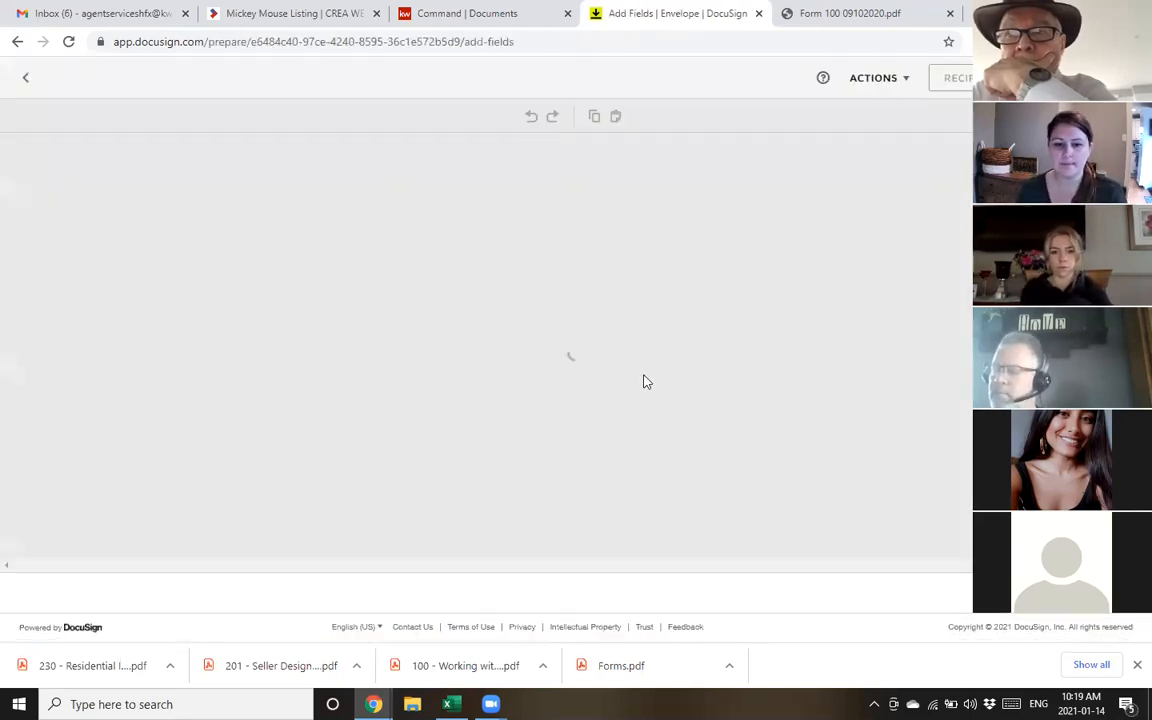
Dismiss the download bar, scroll through page 1 of form 100, and open the recipient selector
left_click(1134, 664)
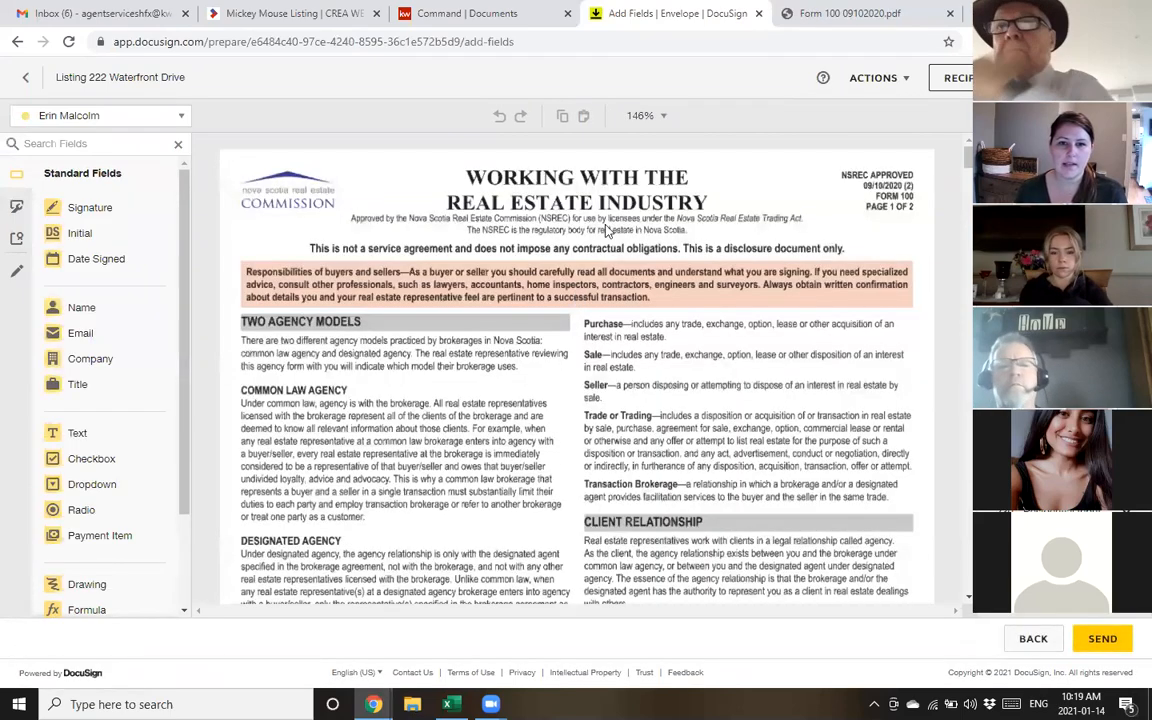
scroll(609, 226, "down", 2)
scroll(609, 226, "down", 5)
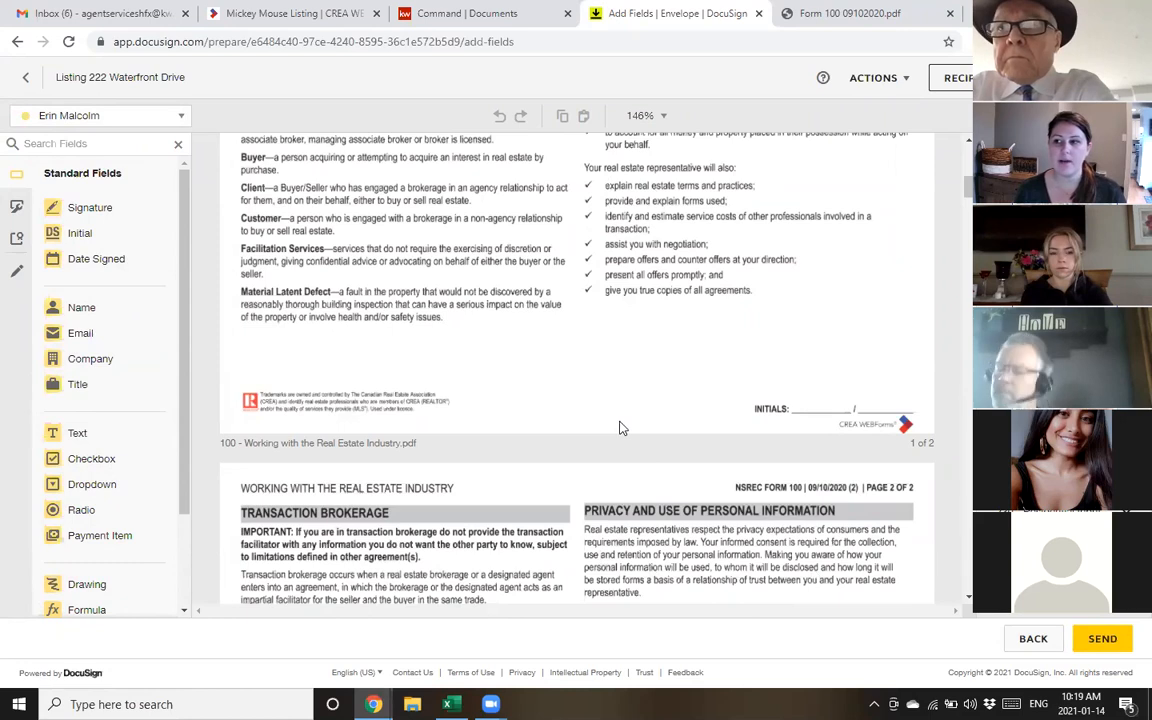
left_click(136, 118)
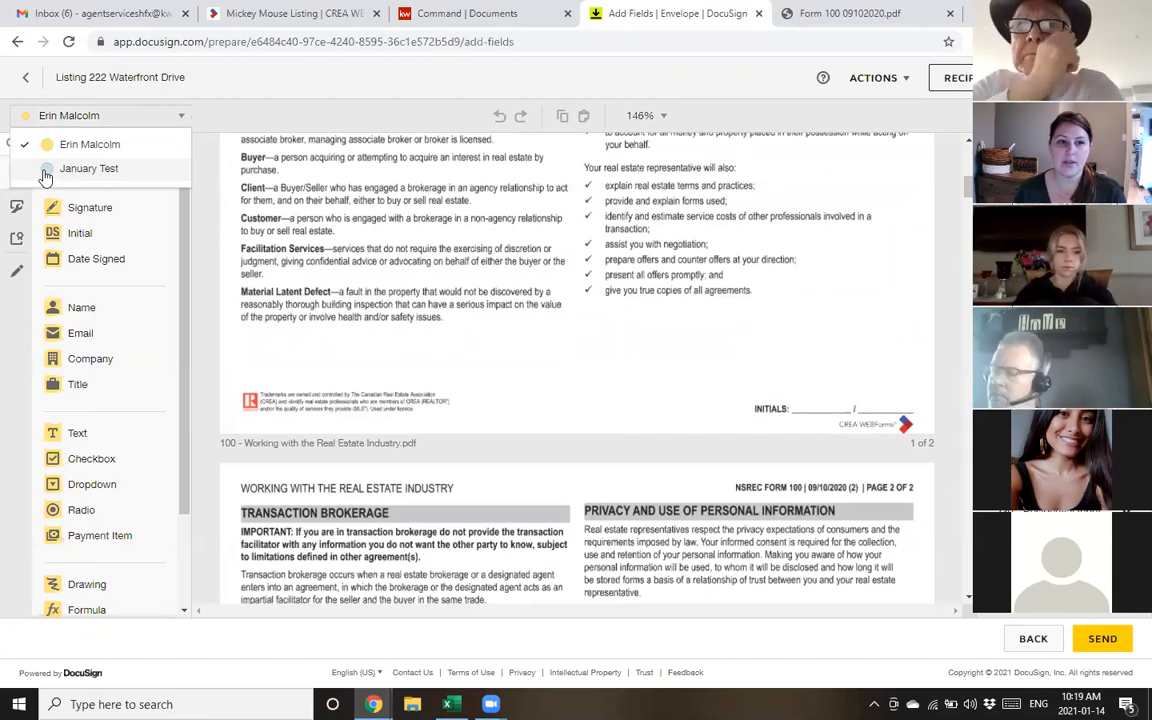
For the second recipient, place an initials field sized to fit page 1's INITIALS line
left_click(45, 175)
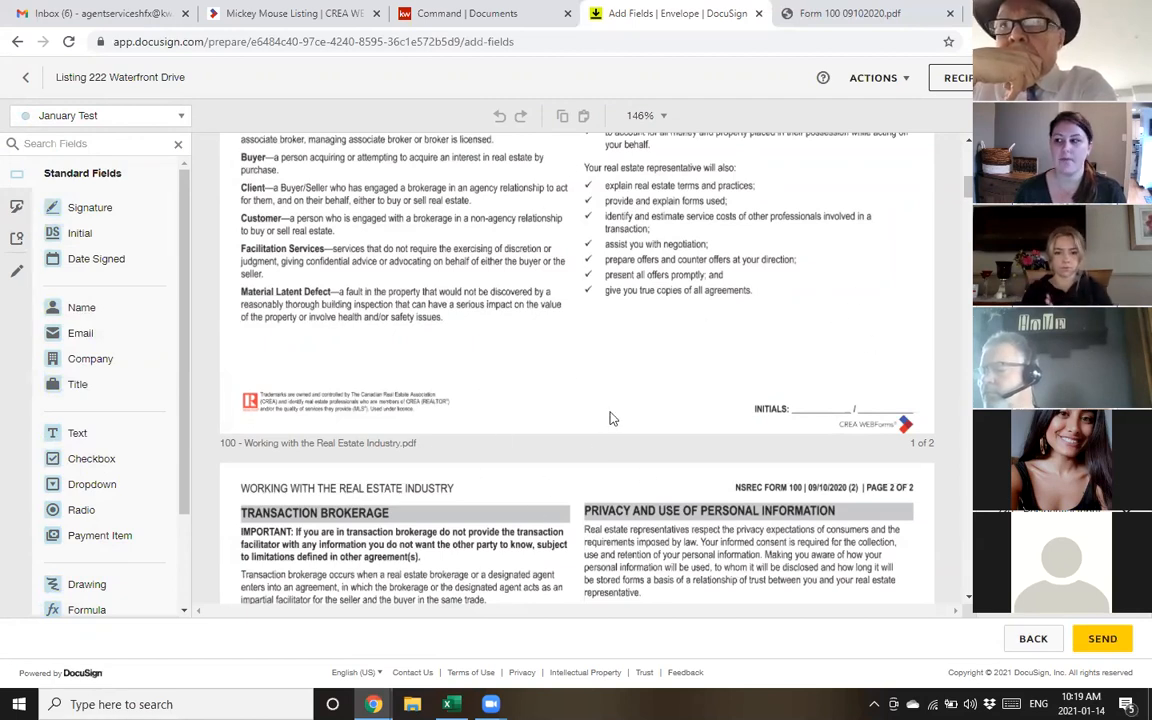
left_click(77, 232)
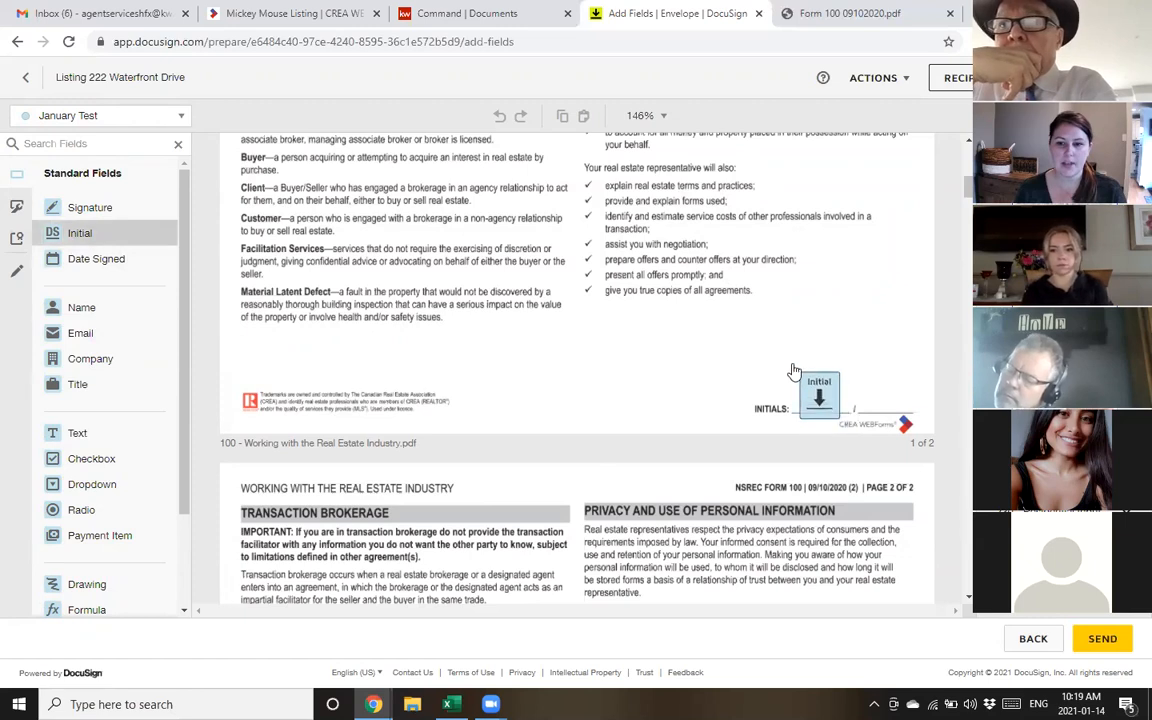
left_click(802, 375)
left_click_drag(802, 378, 821, 398)
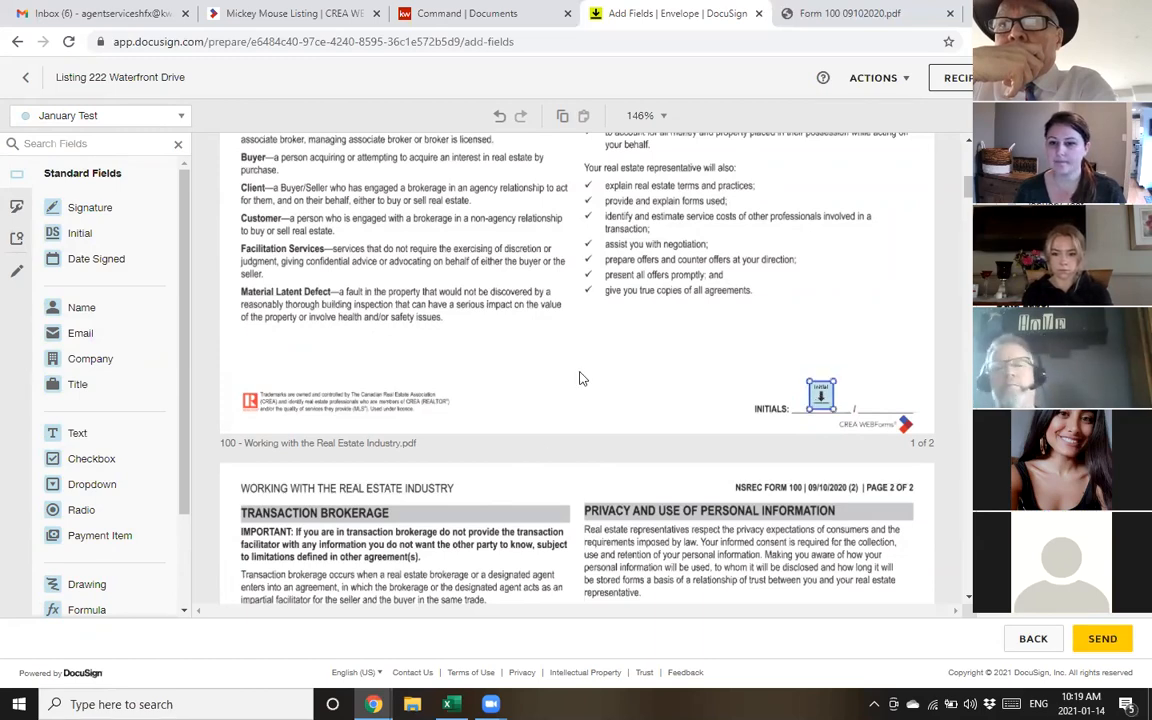
Add Signature and Date Signed fields on page 2's Seller/Buyer signature and Date lines
scroll(619, 310, "down", 1)
scroll(658, 410, "down", 7)
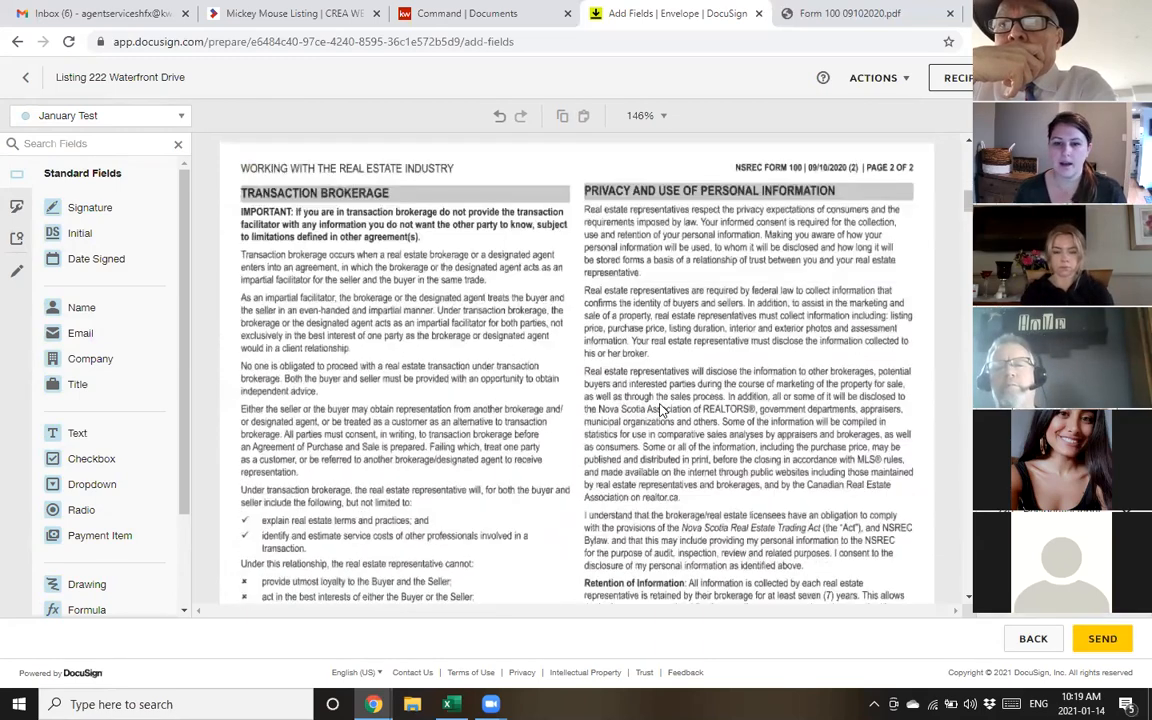
scroll(658, 418, "down", 1)
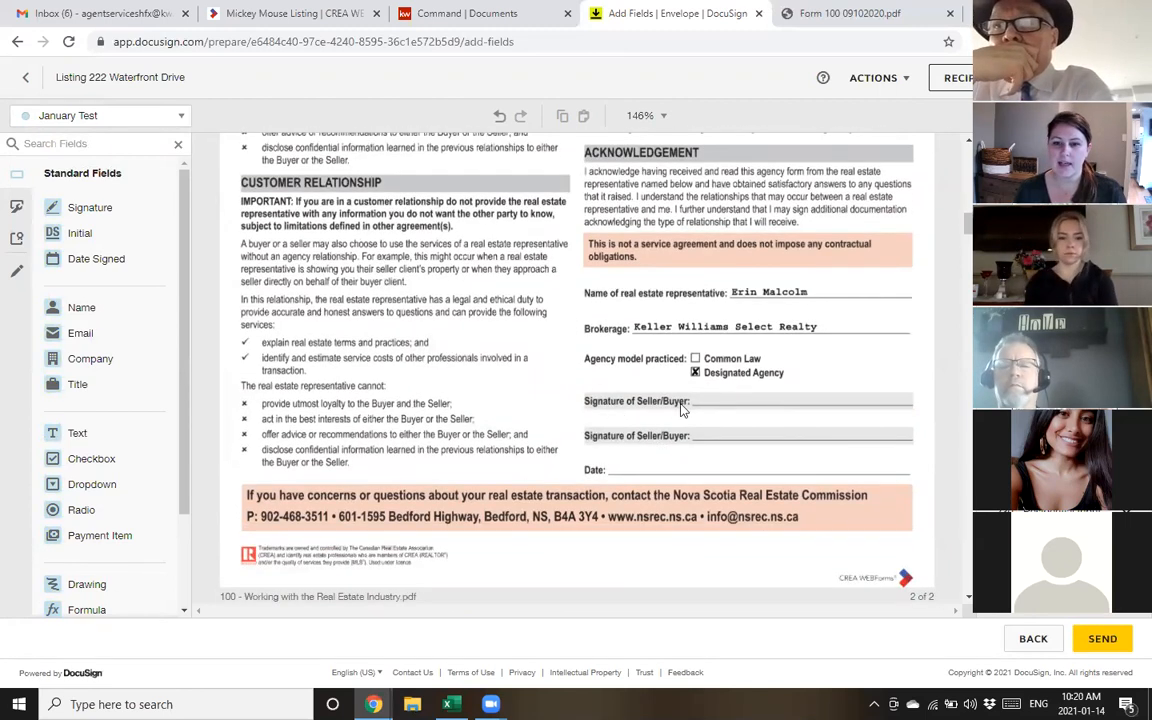
mouse_move(57, 205)
left_mouse_down()
mouse_move(380, 265)
mouse_move(727, 425)
mouse_move(733, 402)
left_mouse_up()
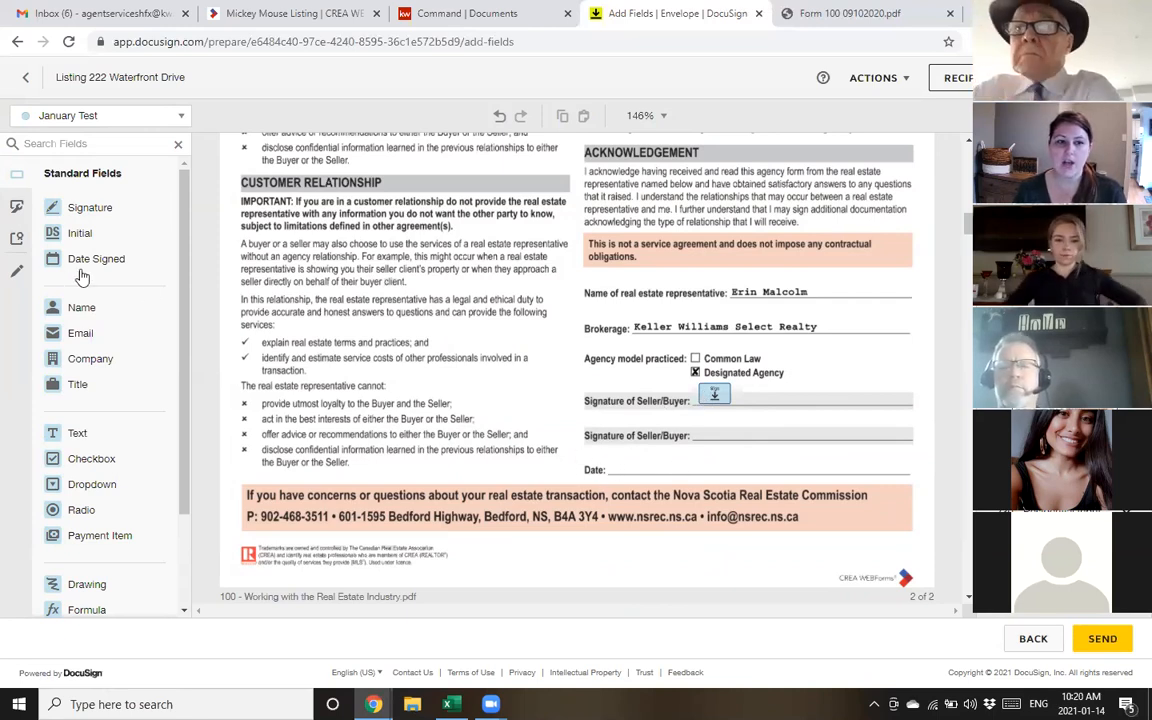
left_click_drag(87, 262, 616, 460)
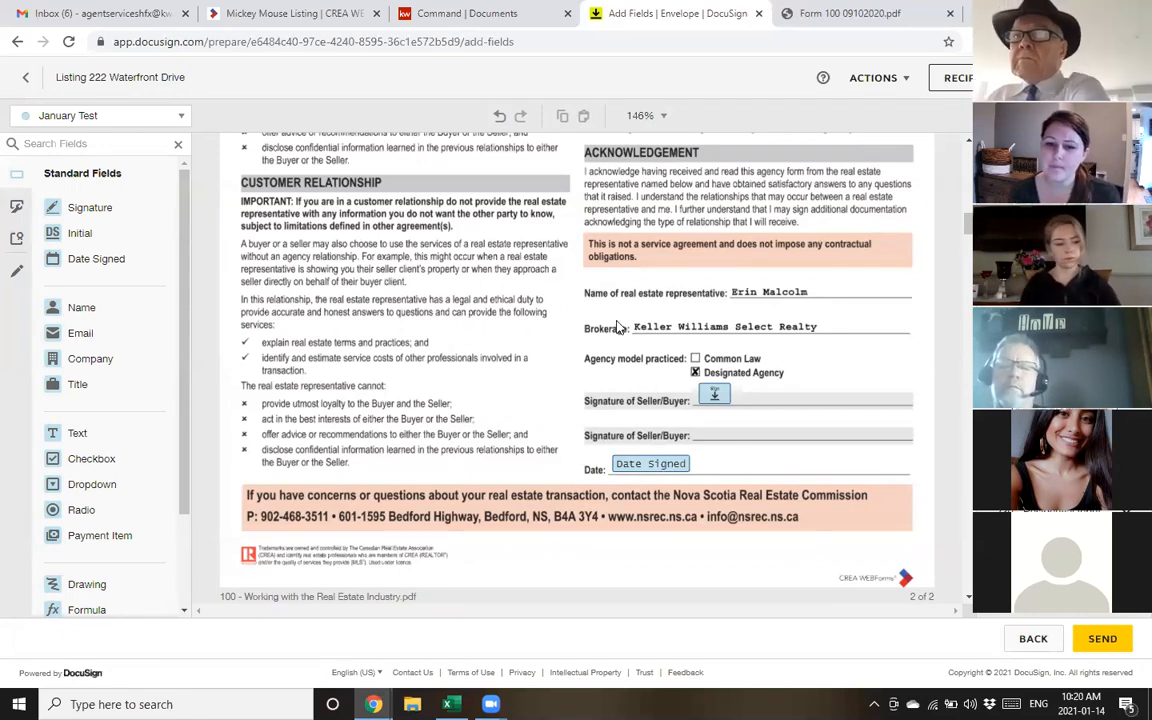
Place an initials field on page 1's SELLER'S INITIALS line
scroll(735, 328, "down", 3)
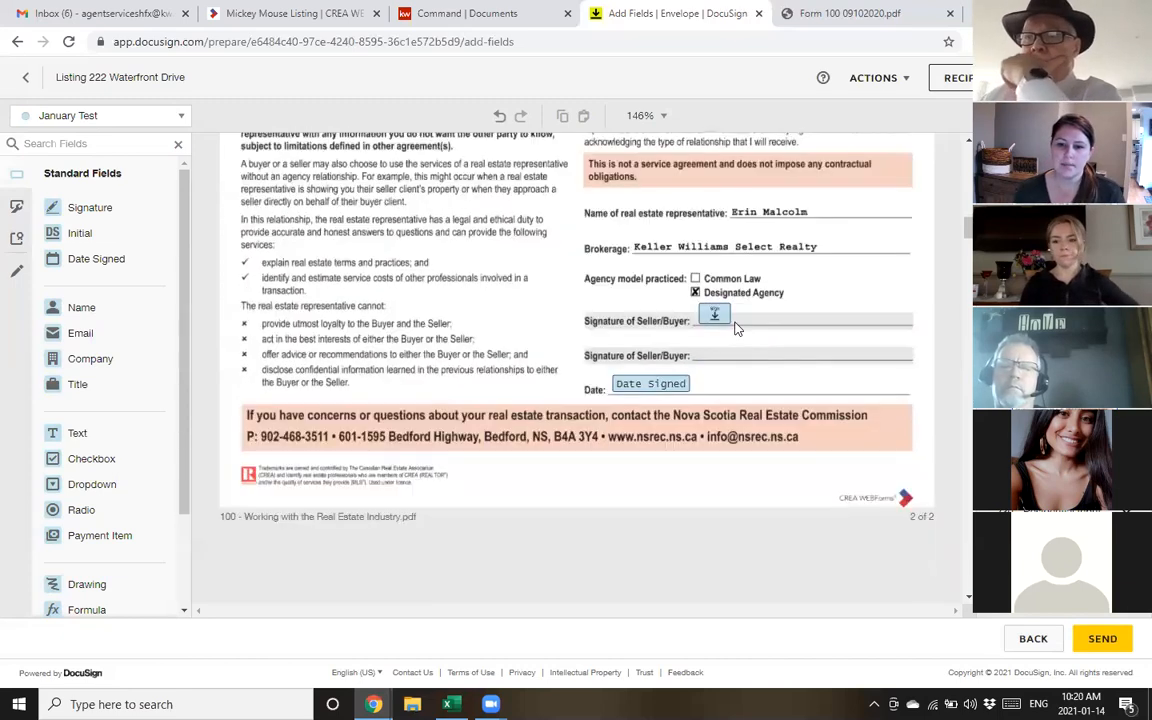
scroll(735, 328, "down", 12)
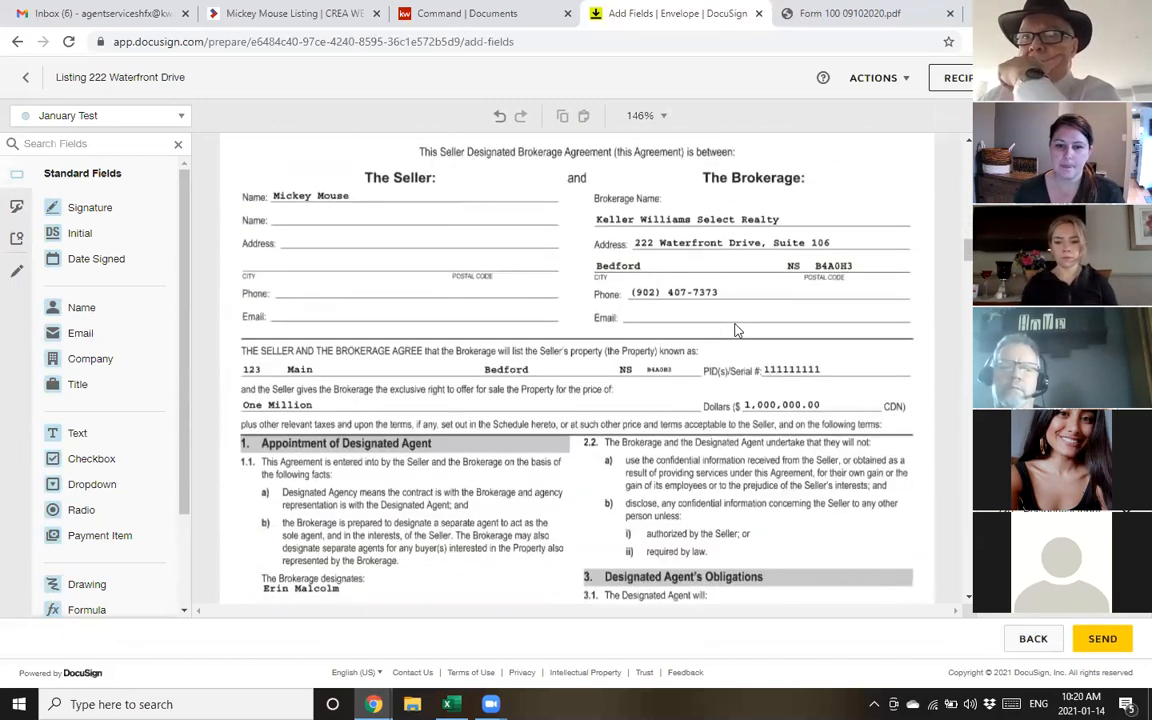
scroll(733, 328, "down", 7)
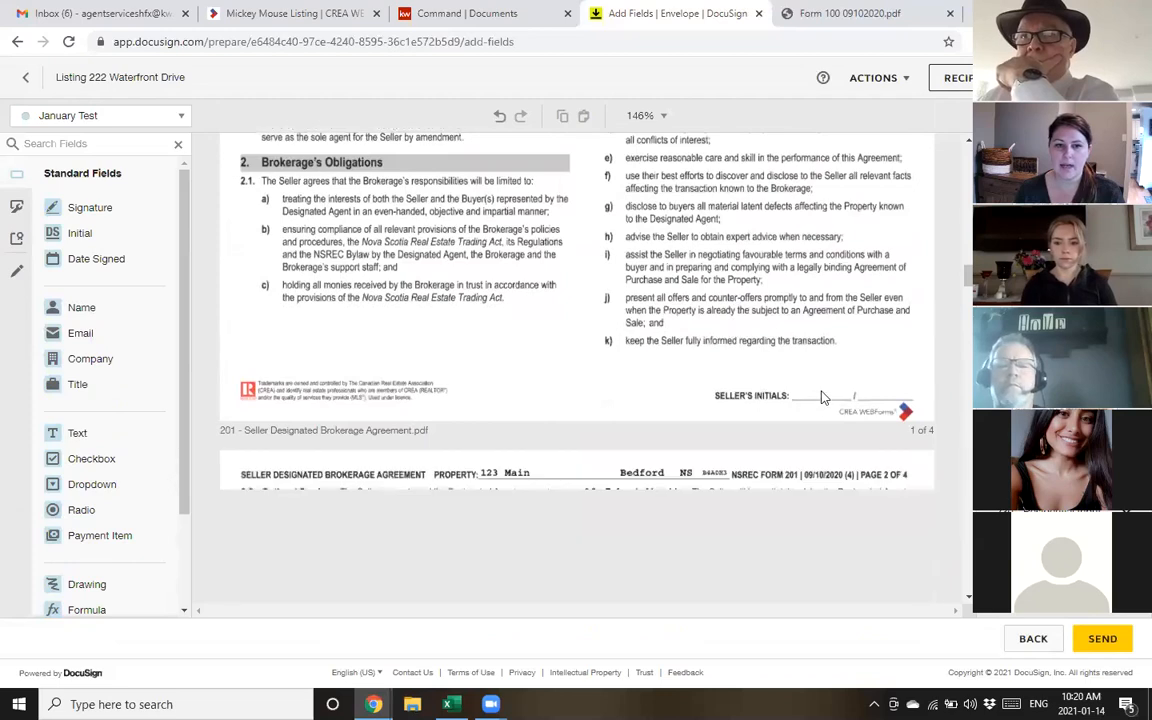
left_click(85, 232)
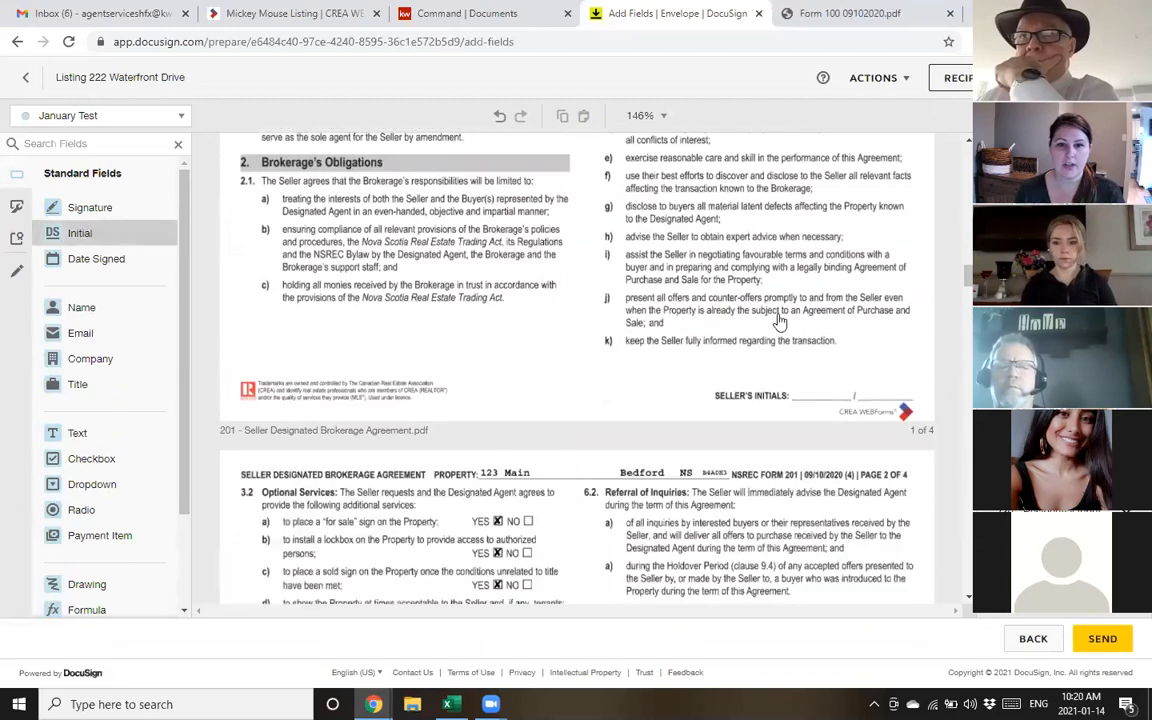
left_click(817, 381)
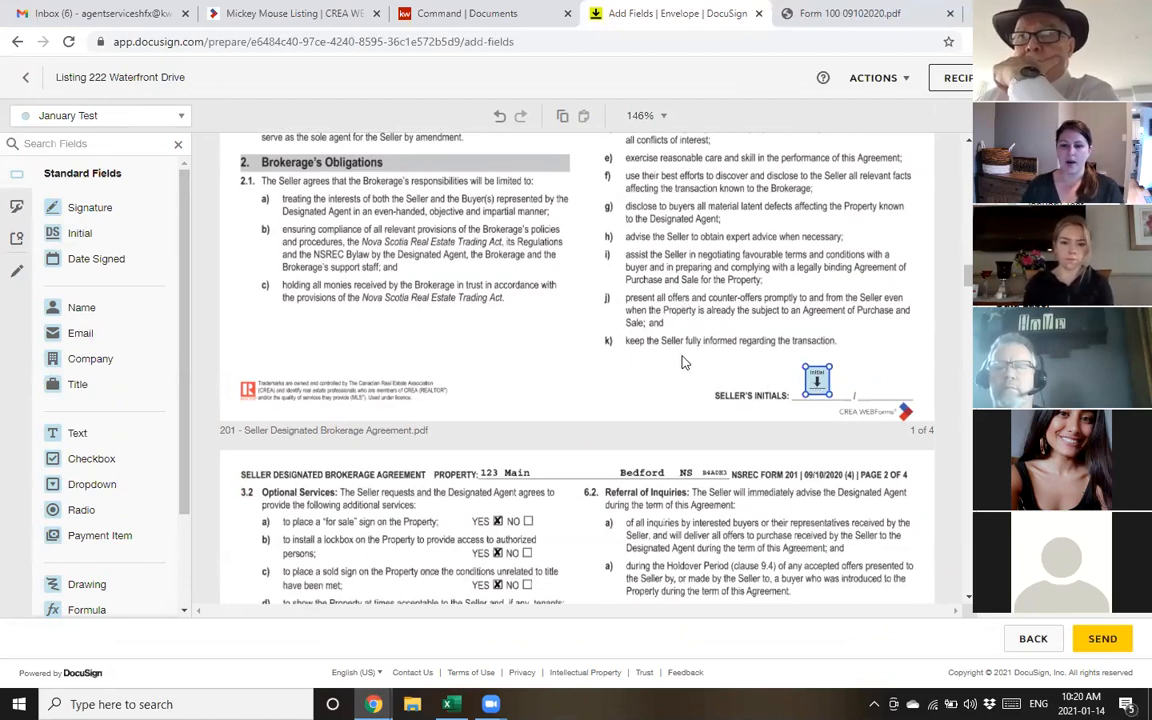
Add a second initials field beside the first on the SELLER'S INITIALS line
scroll(684, 363, "up", 10)
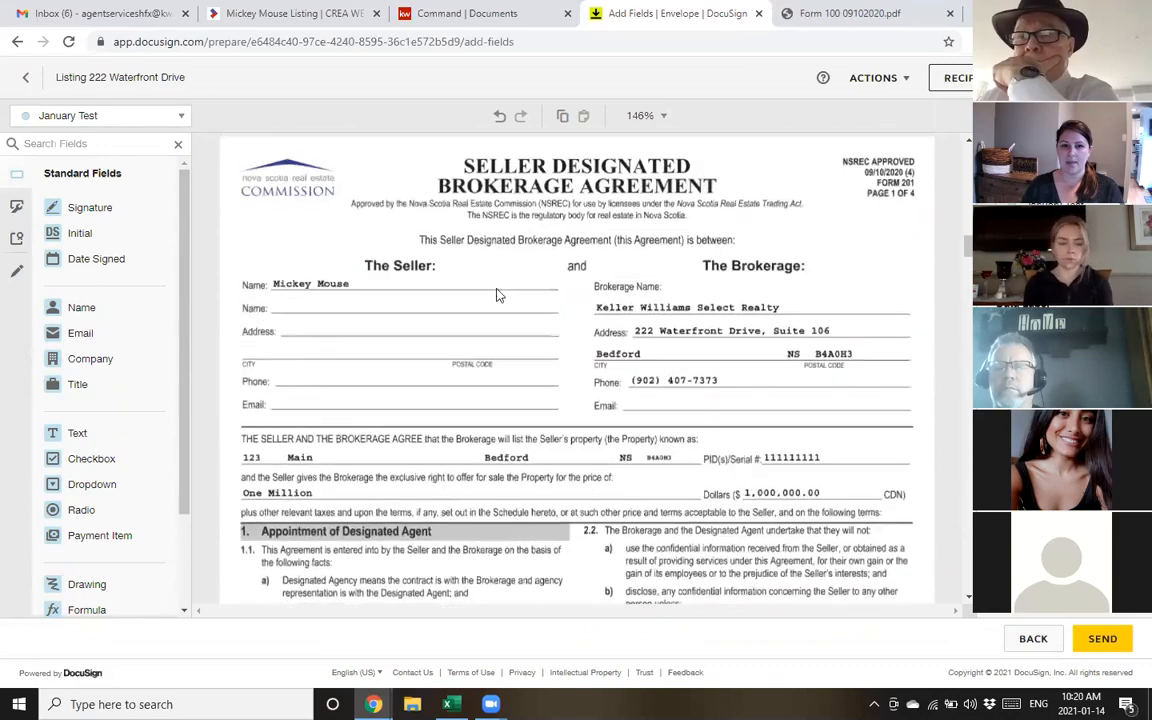
scroll(715, 434, "down", 8)
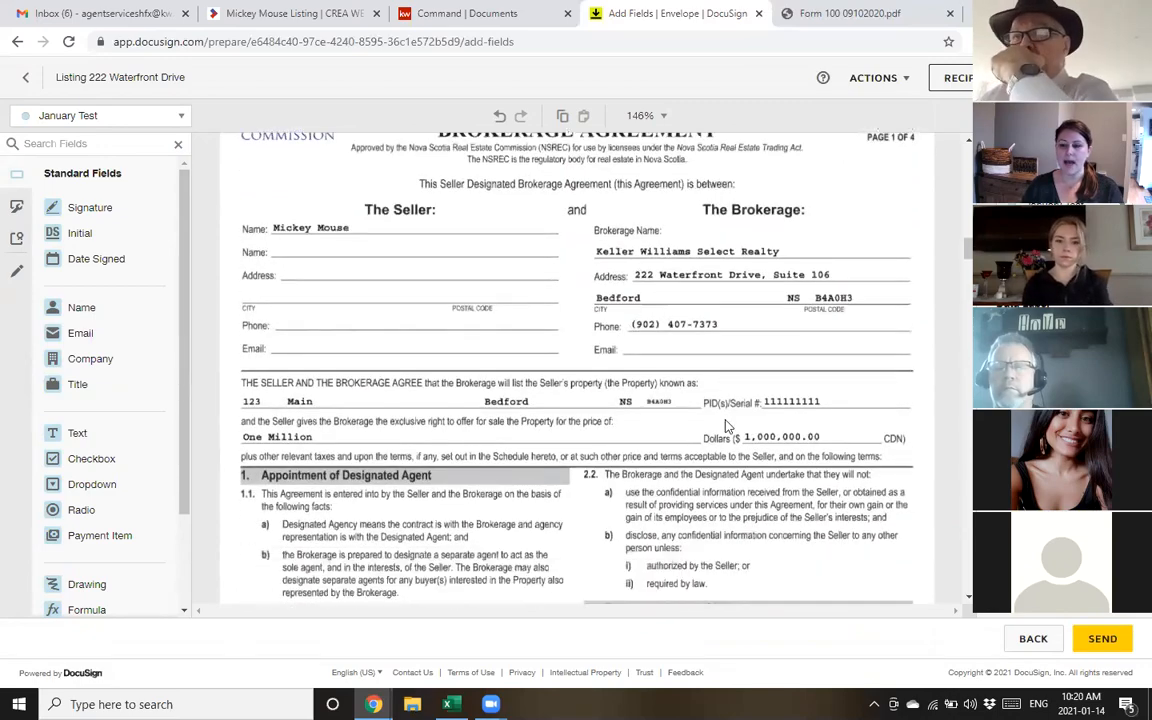
scroll(843, 471, "down", 10)
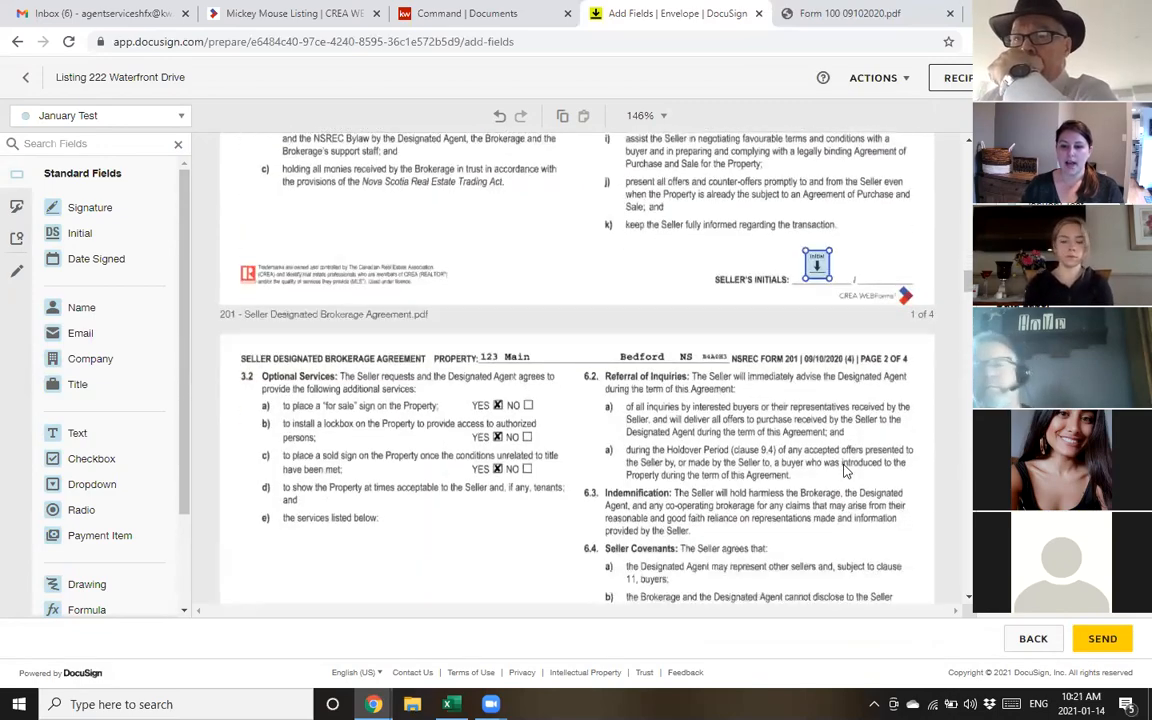
scroll(845, 470, "down", 10)
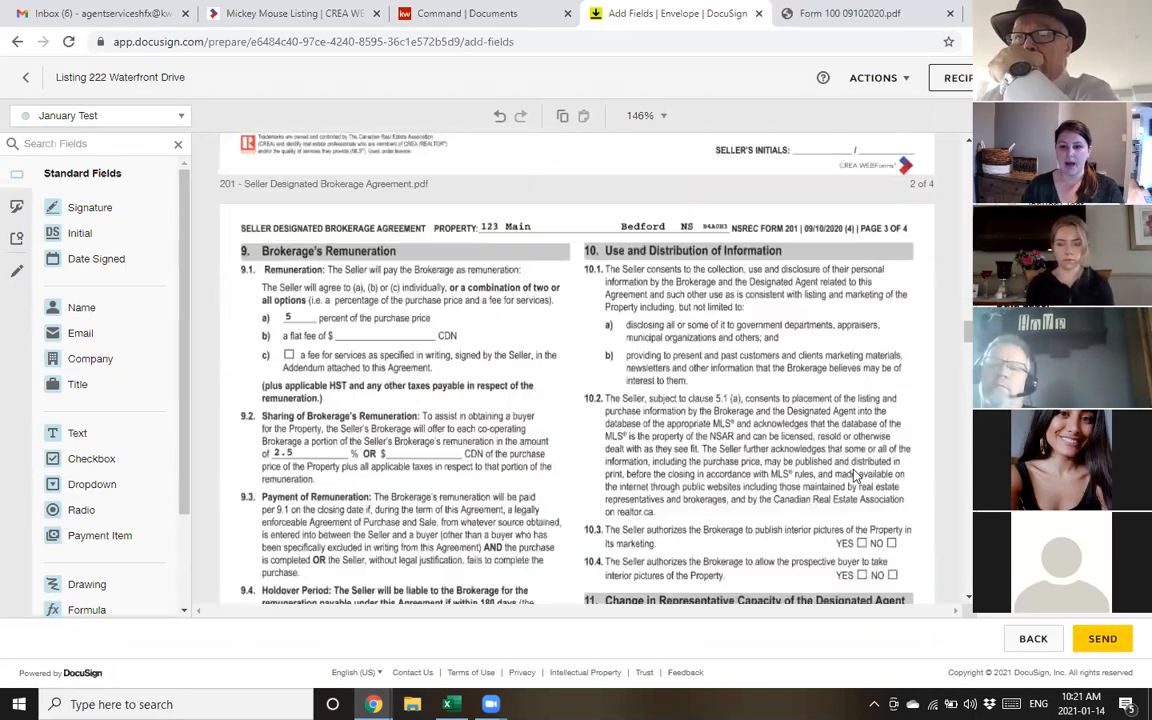
scroll(860, 481, "up", 20)
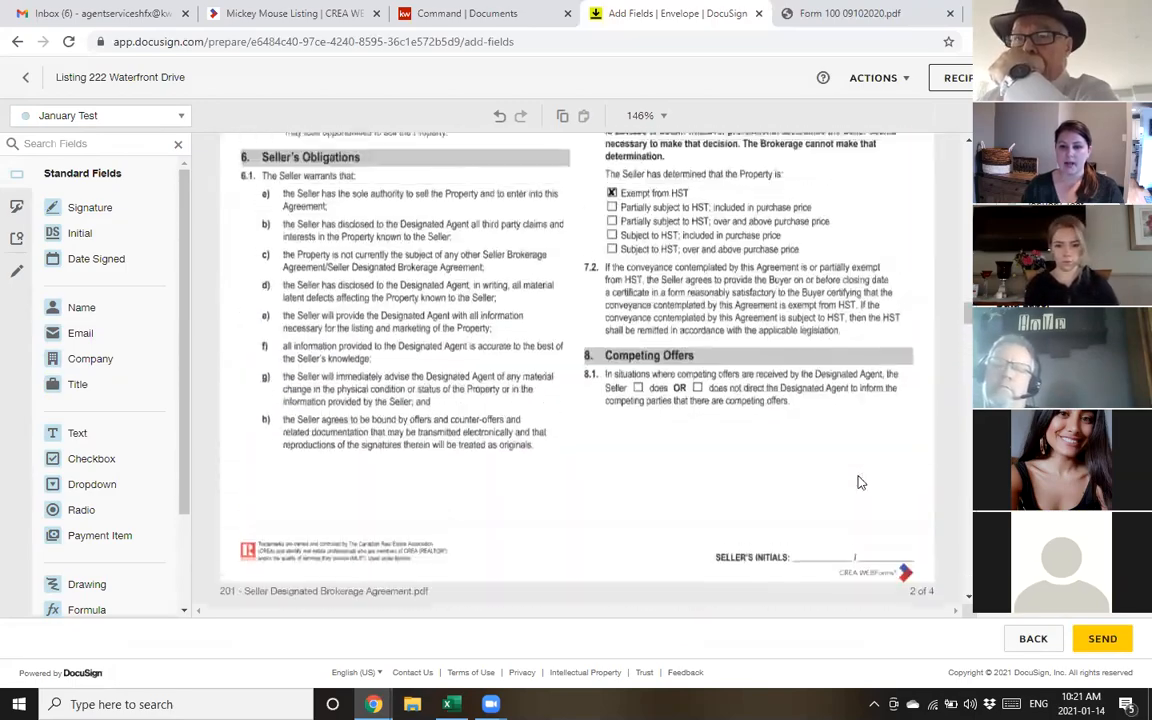
scroll(859, 478, "down", 4)
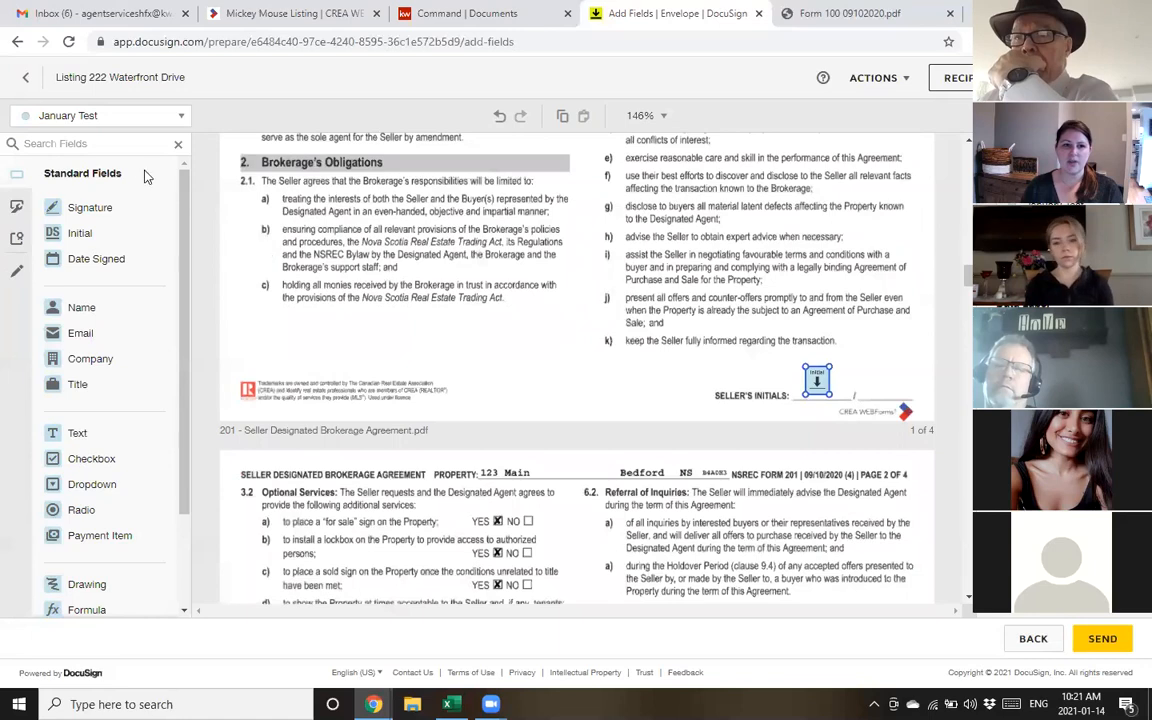
left_click(80, 232)
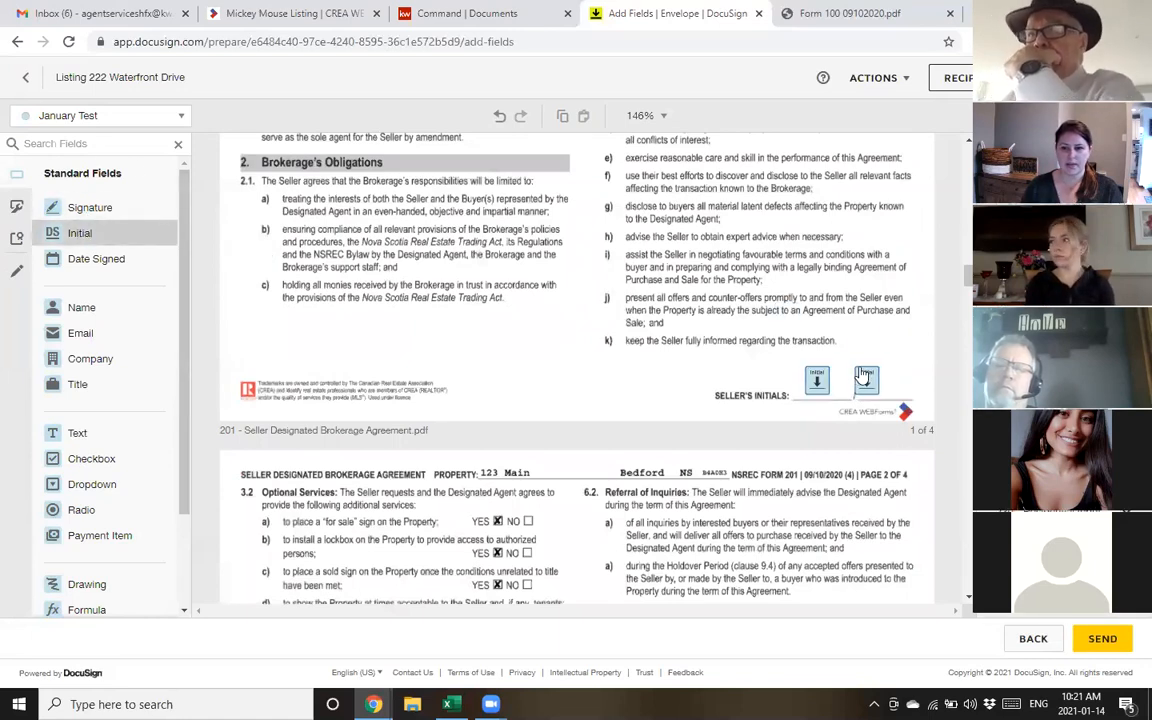
left_click(875, 370)
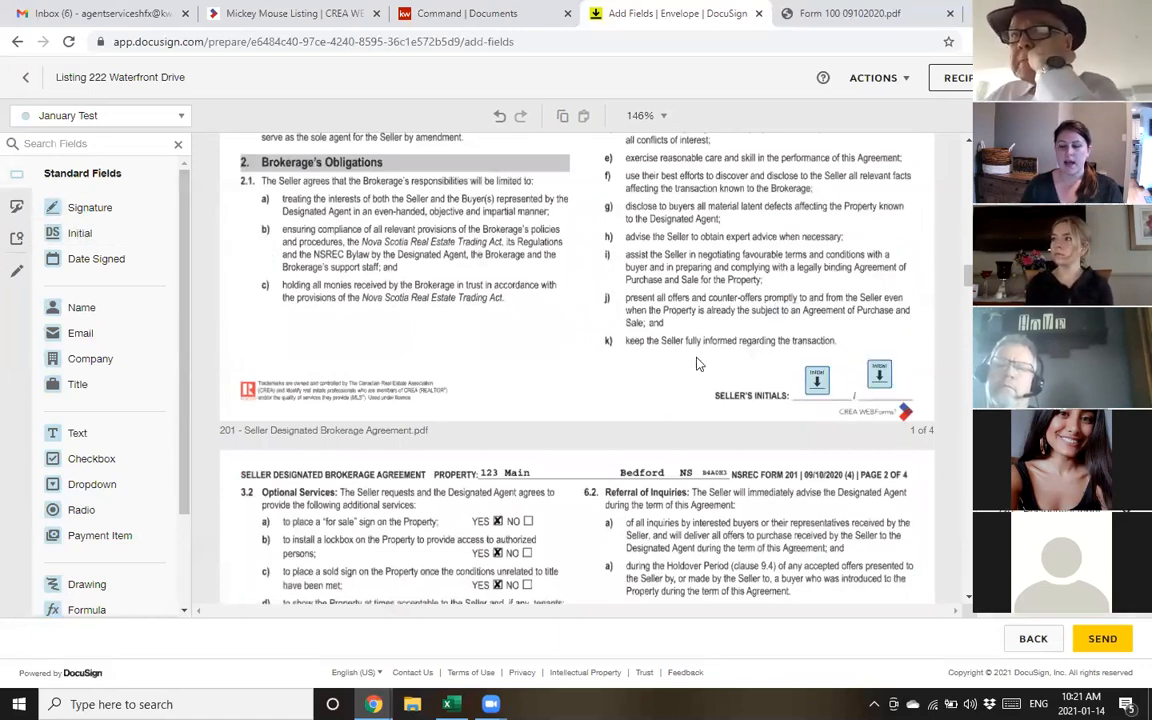
Copy both initials fields onto page 2's SELLER'S INITIALS line
left_click_drag(684, 278, 828, 401)
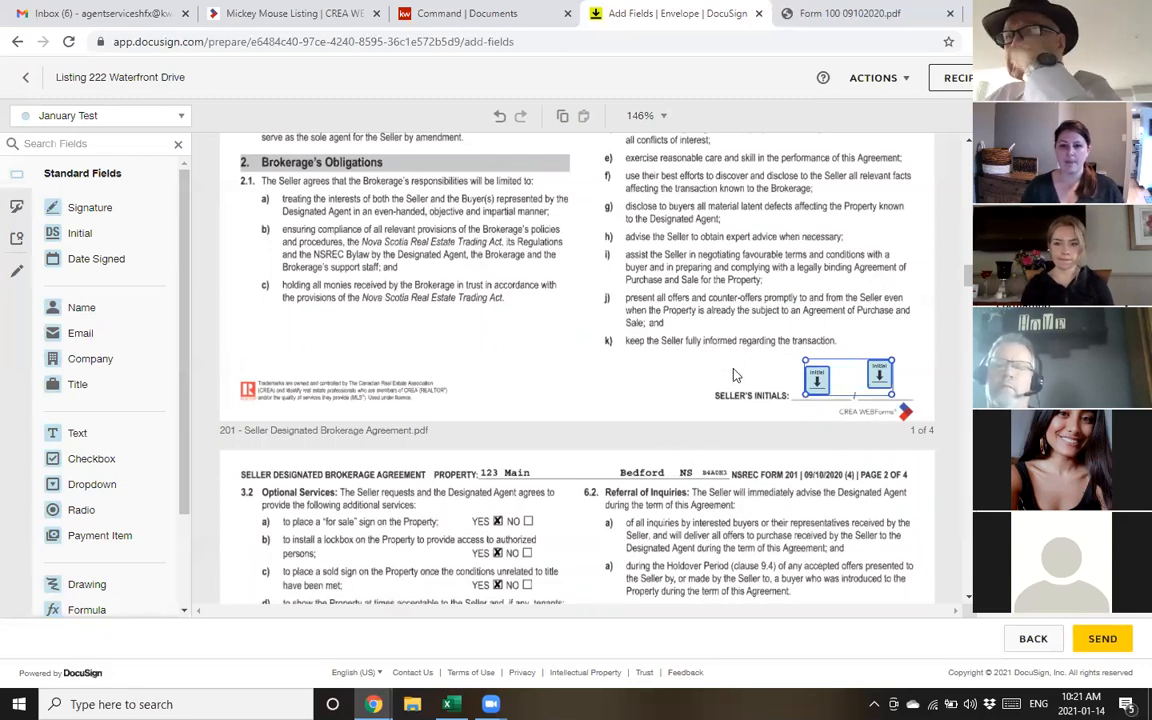
scroll(720, 343, "down", 5)
scroll(733, 378, "down", 6)
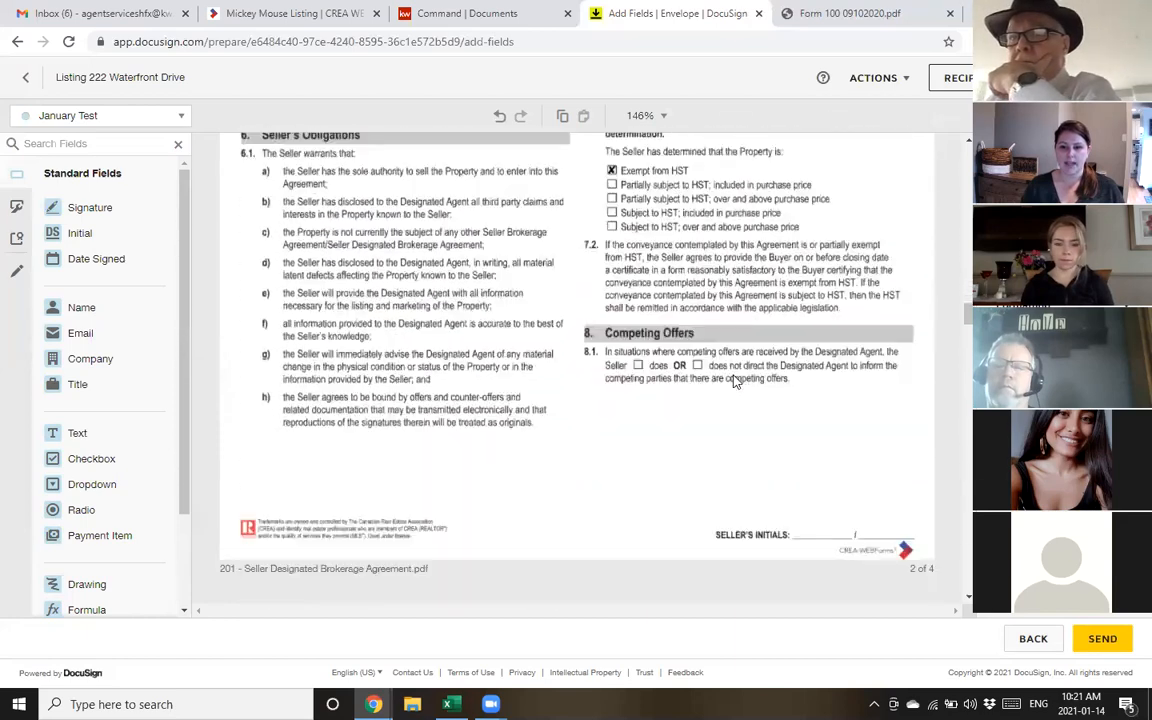
scroll(733, 372, "up", 2)
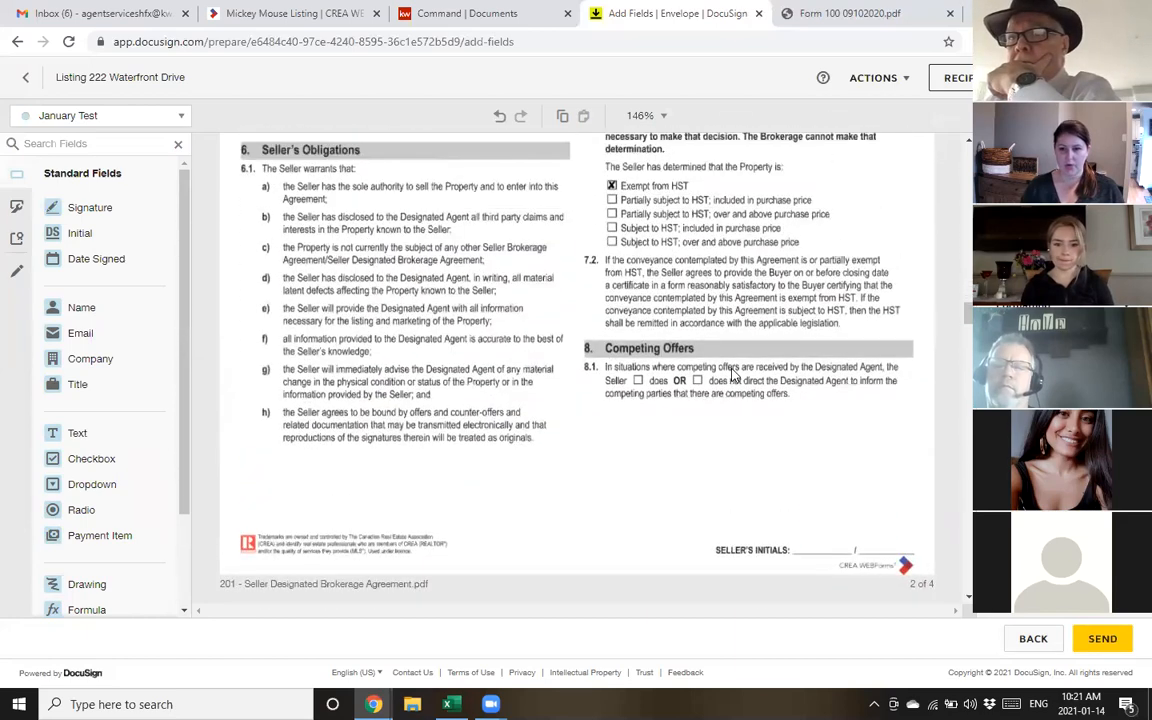
key("ctrl+v")
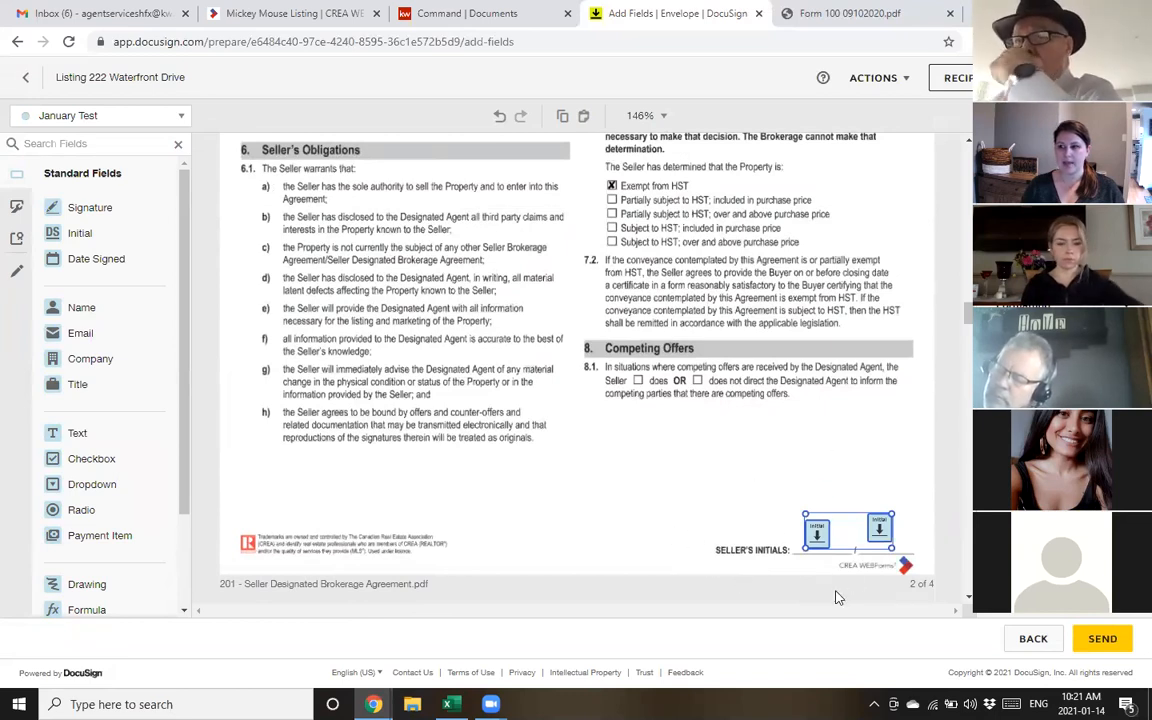
left_click(662, 463)
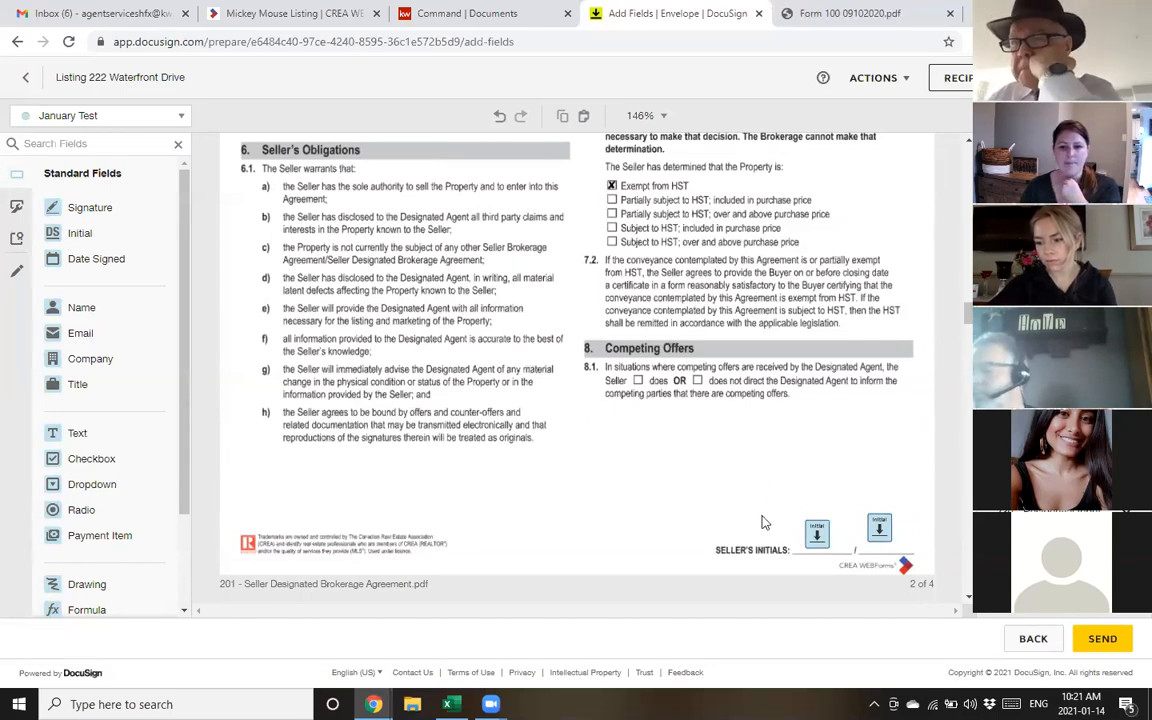
Delete the two initials fields beside page 1's SELLER'S INITIALS
left_click(877, 536)
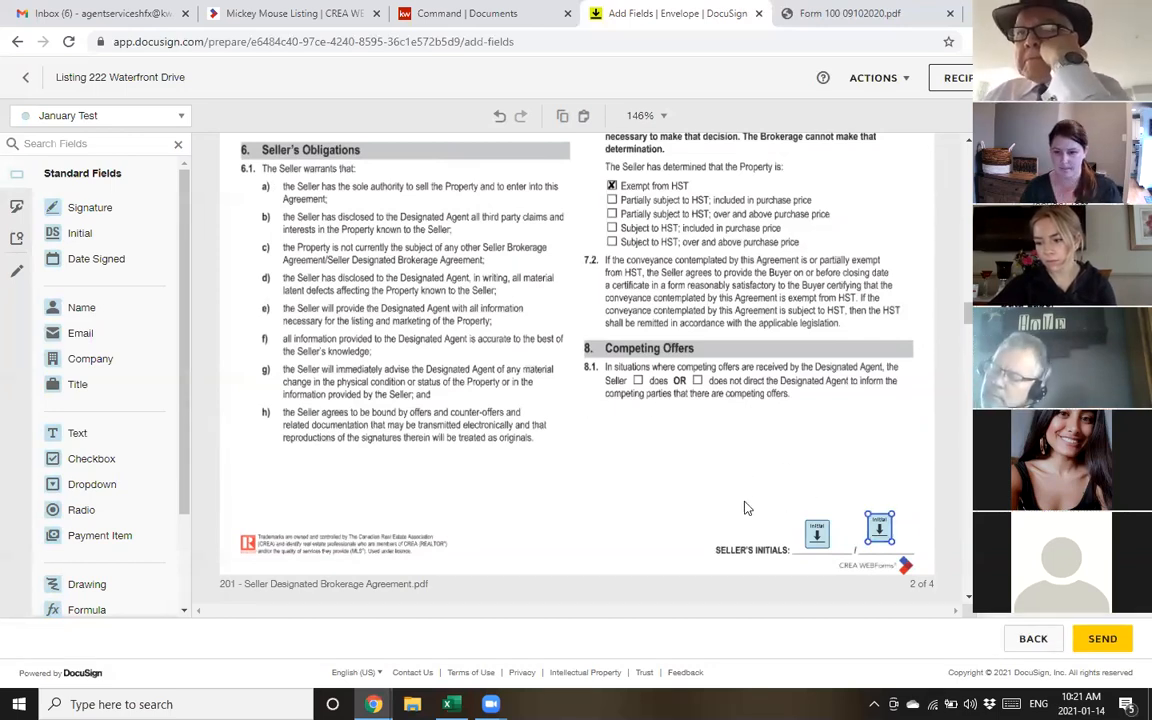
scroll(736, 507, "up", 10)
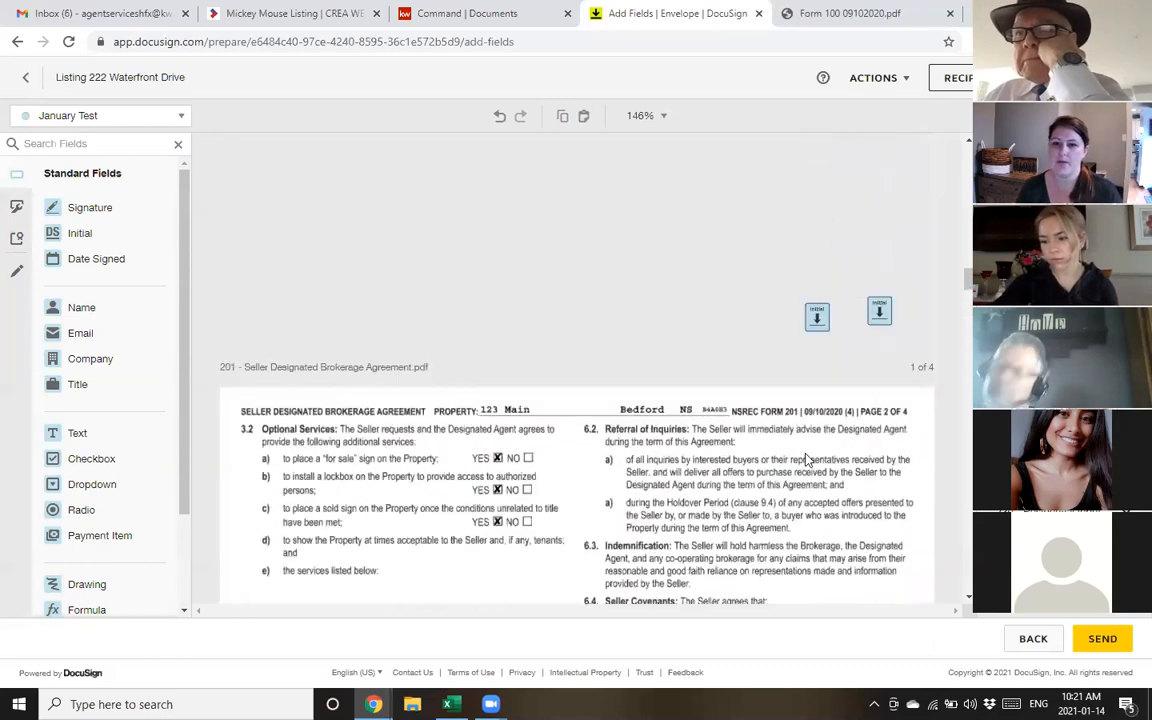
key("Delete")
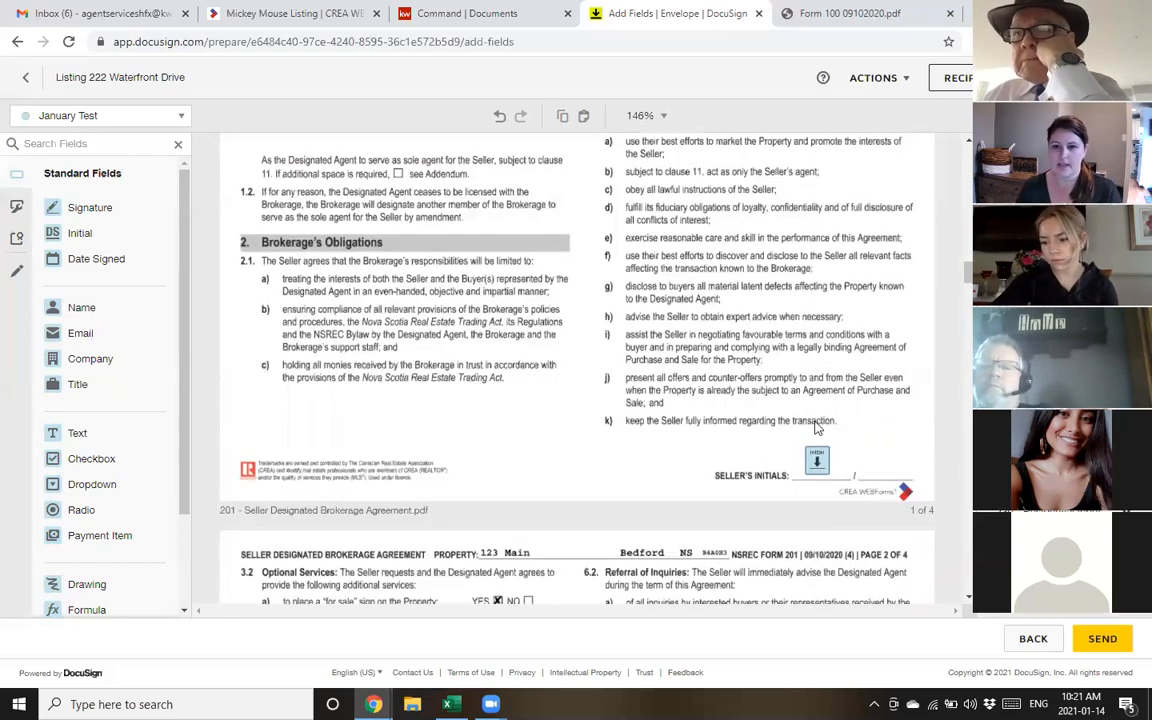
left_click(812, 463)
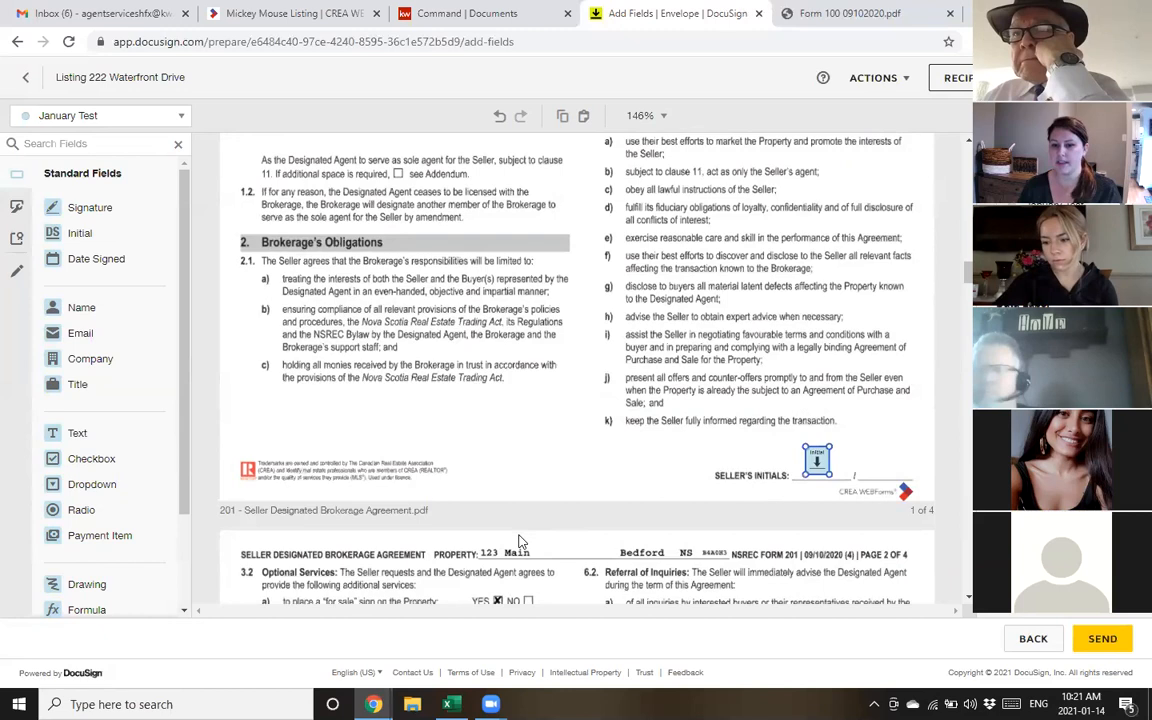
key("Delete")
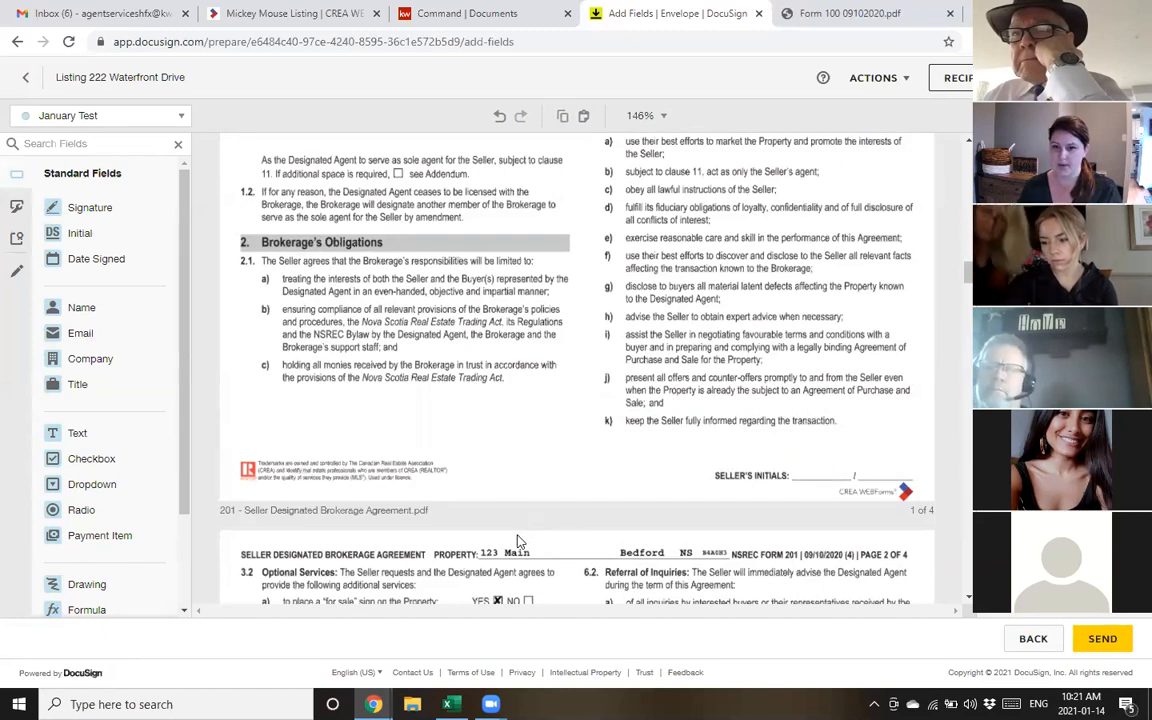
Place seller initials on two SELLER'S INITIALS lines, plus seller signature and Date Signed fields
left_click_drag(77, 233, 812, 450)
scroll(812, 450, "down", 10)
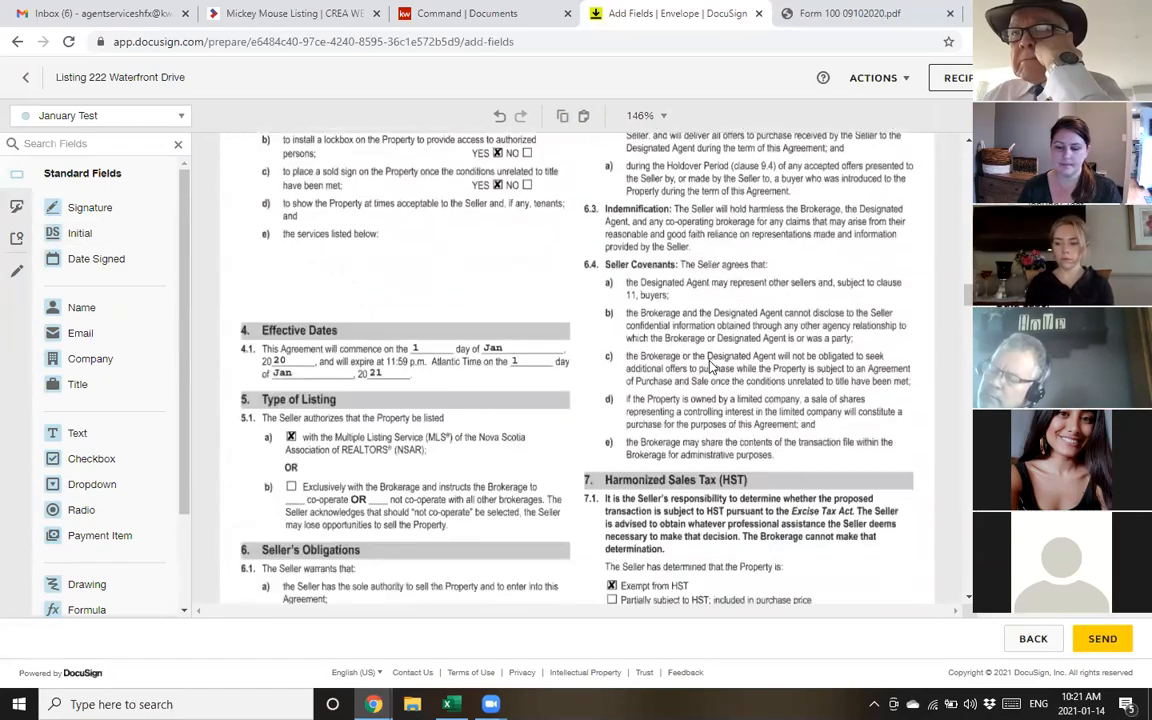
scroll(712, 373, "down", 9)
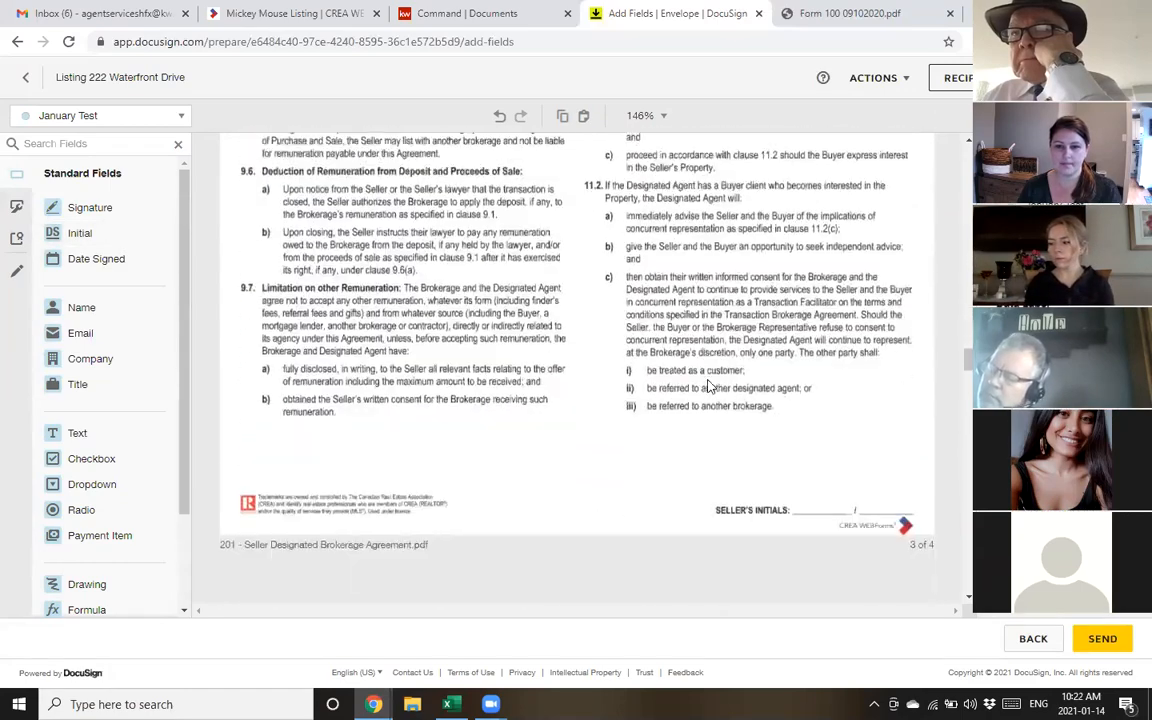
left_click_drag(110, 235, 823, 371)
scroll(721, 357, "down", 10)
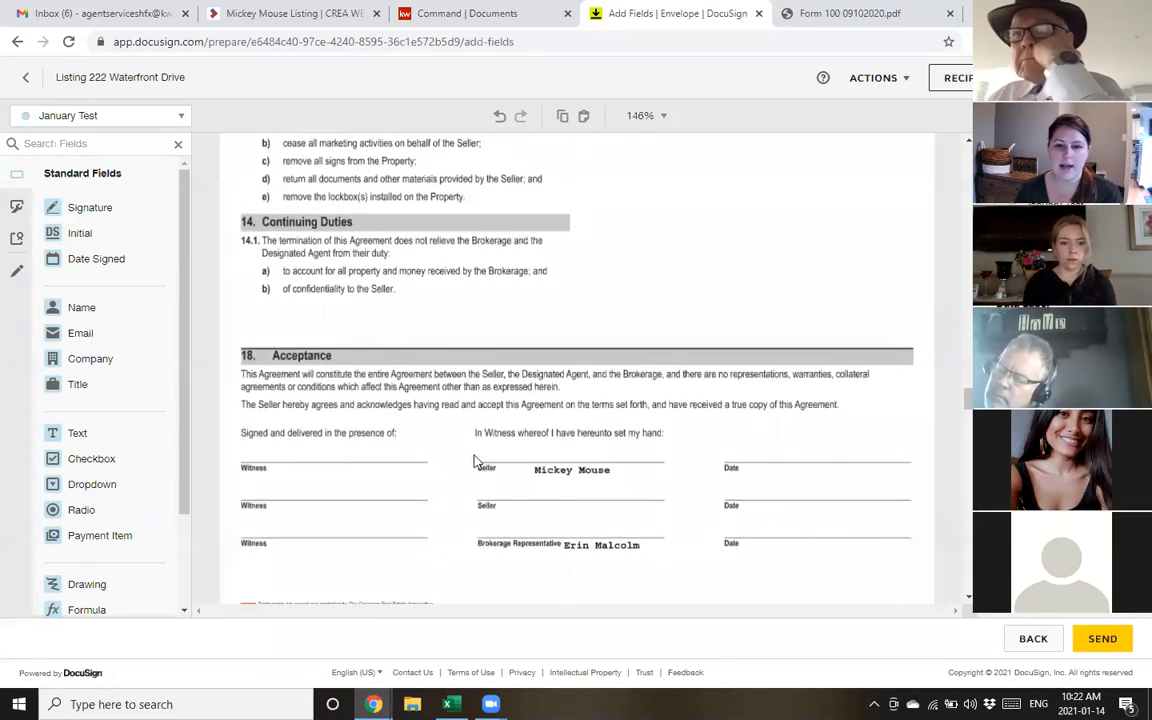
left_click_drag(106, 214, 489, 449)
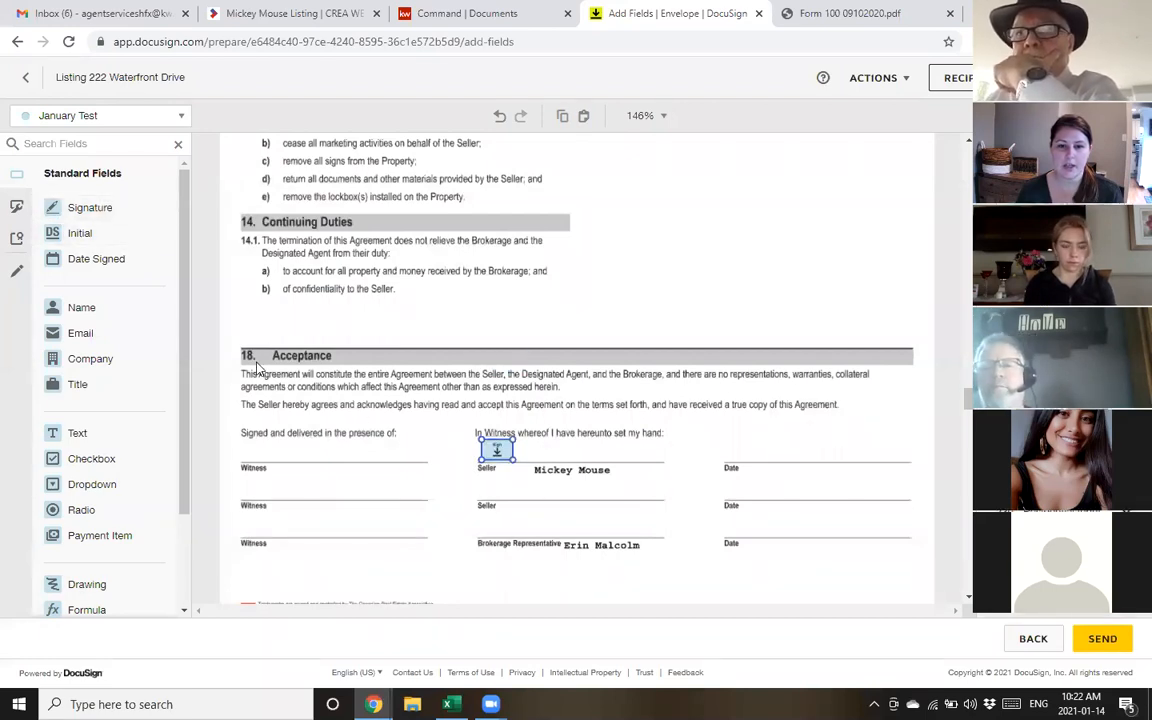
left_click_drag(90, 262, 766, 451)
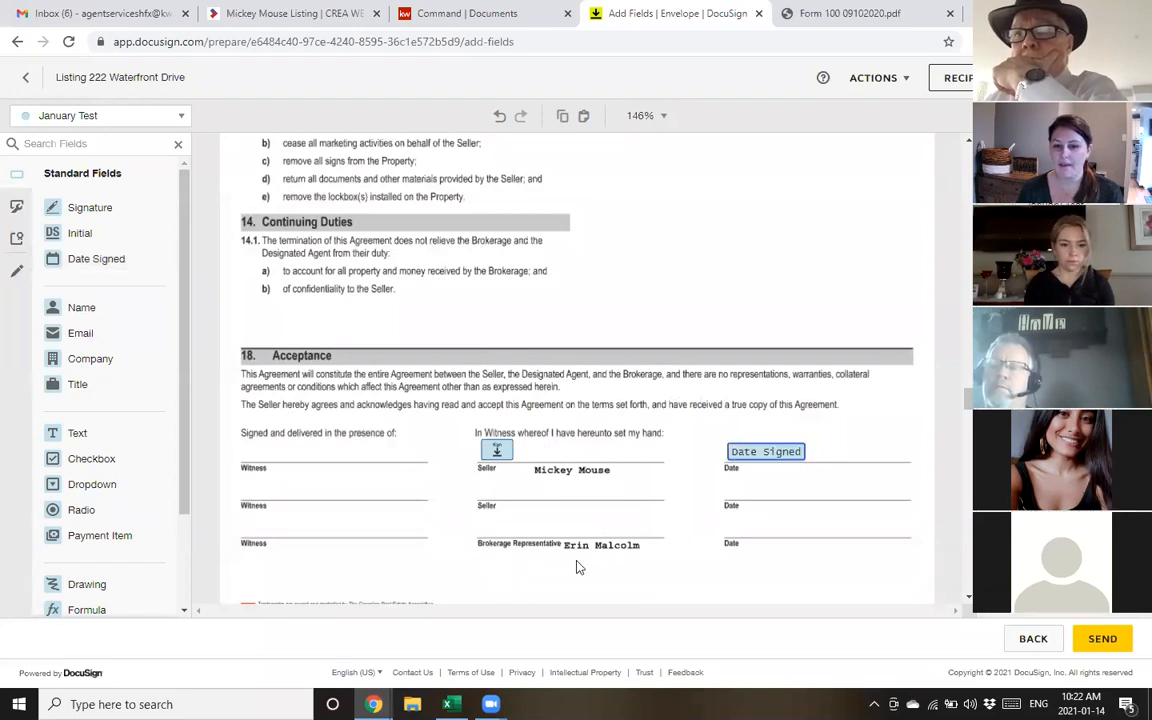
For the brokerage representative, add Signature and Date Signed fields on the Brokerage Representative line
left_click(57, 117)
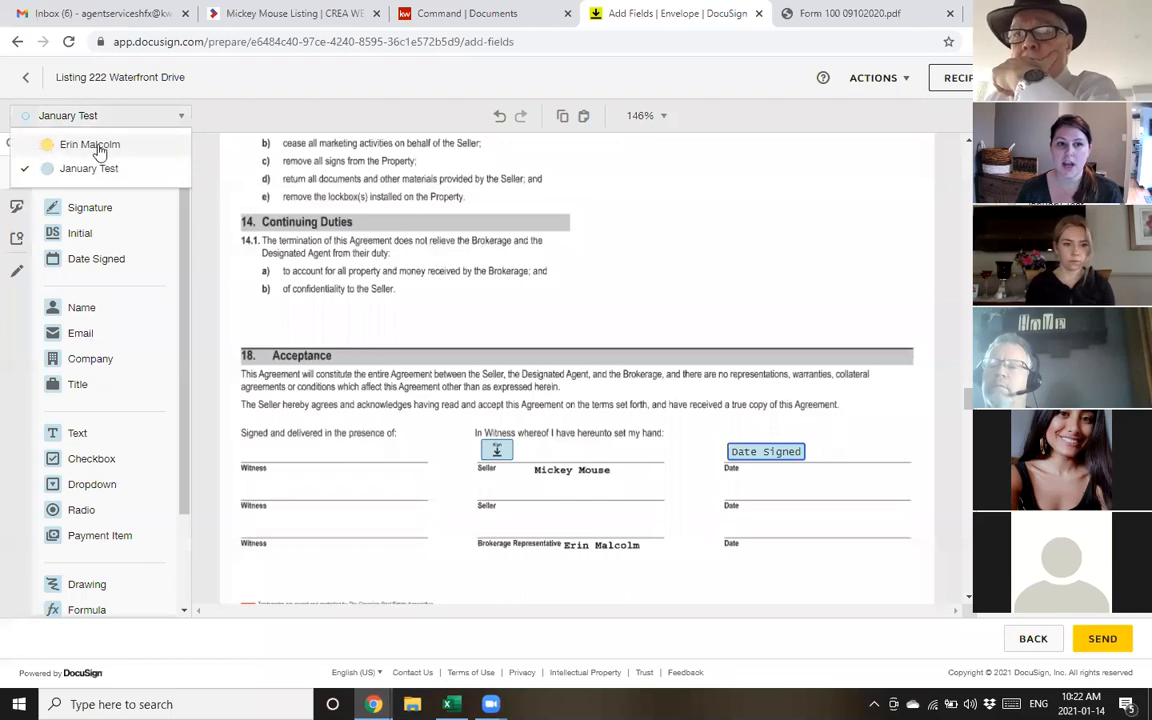
left_click(90, 148)
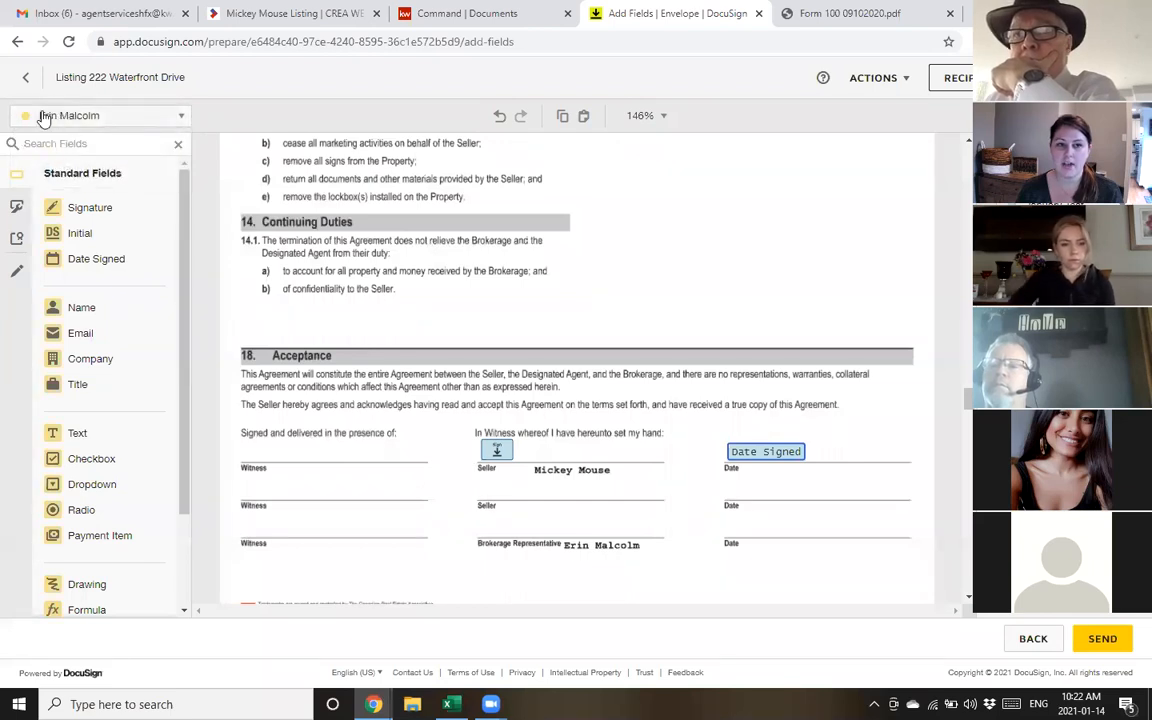
left_click(88, 207)
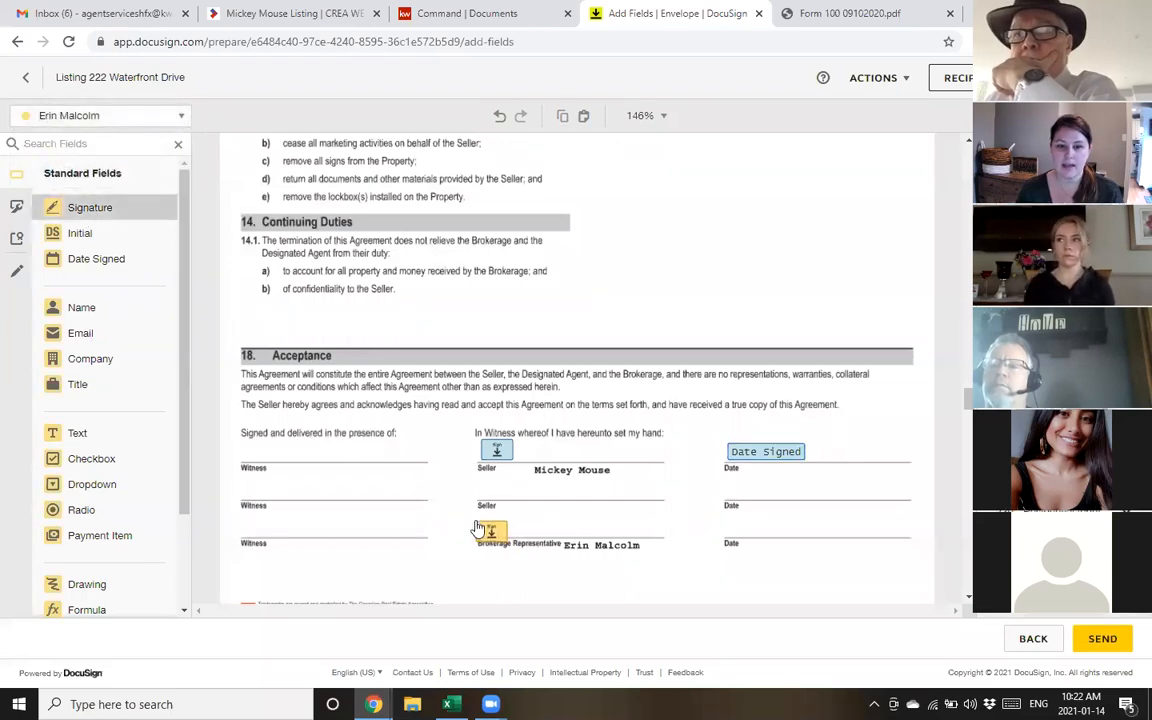
left_click(480, 522)
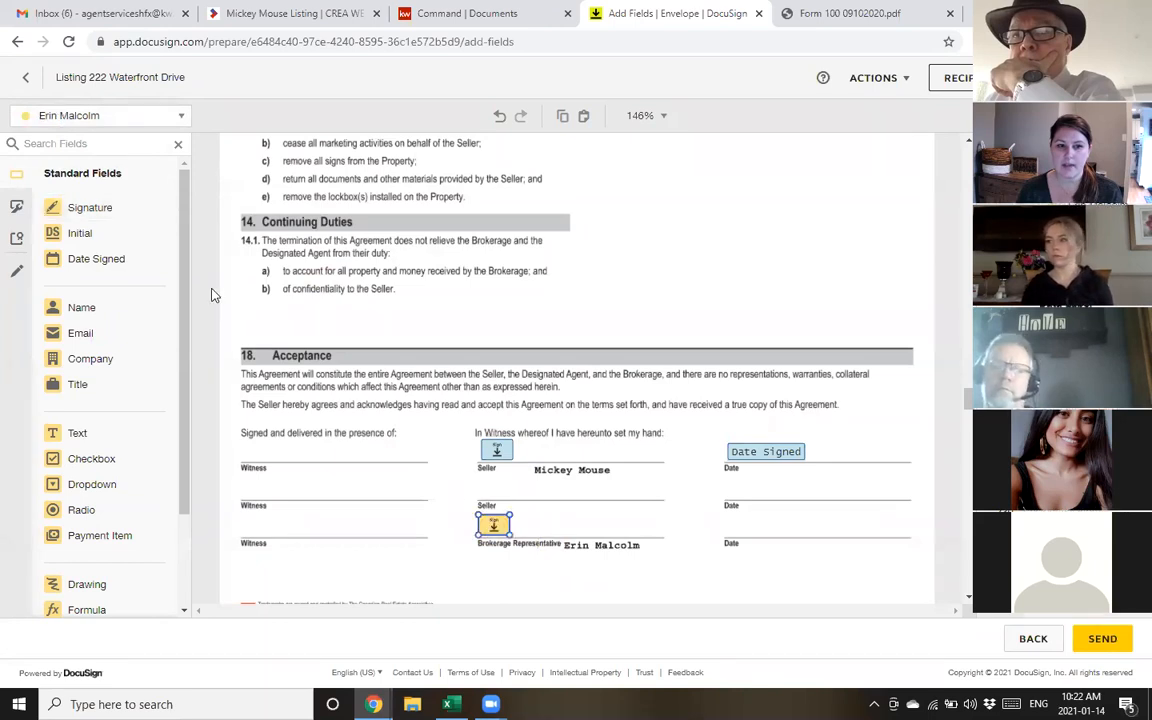
left_click(98, 258)
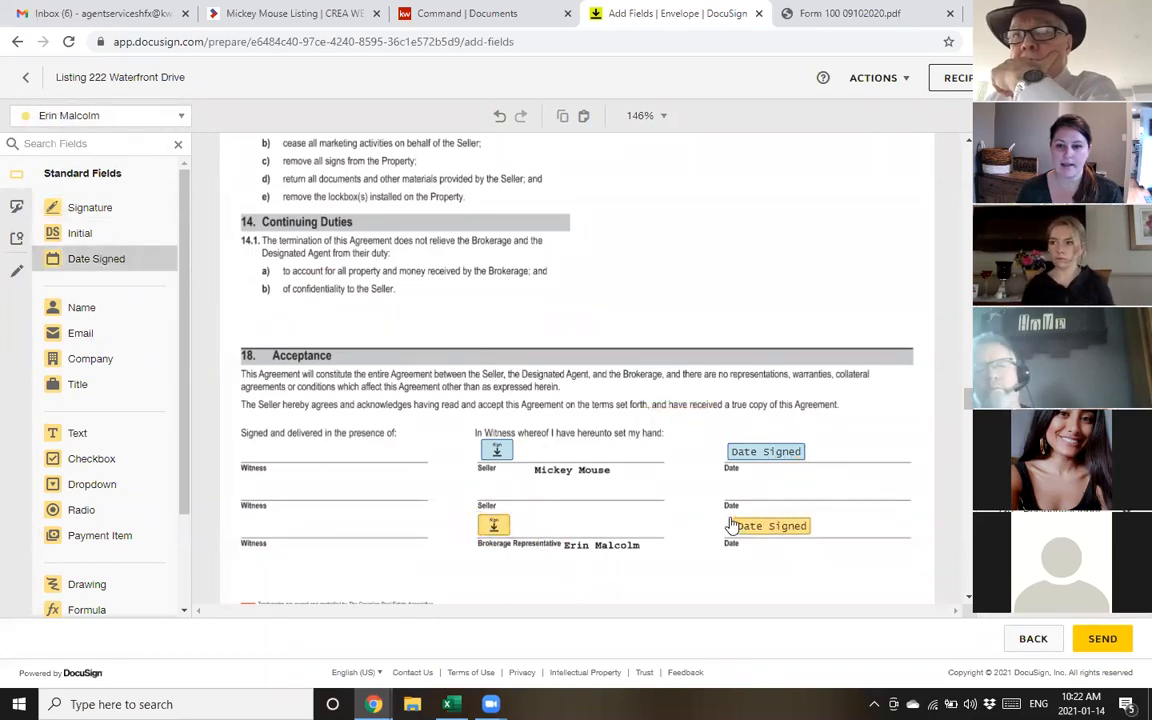
left_click(730, 525)
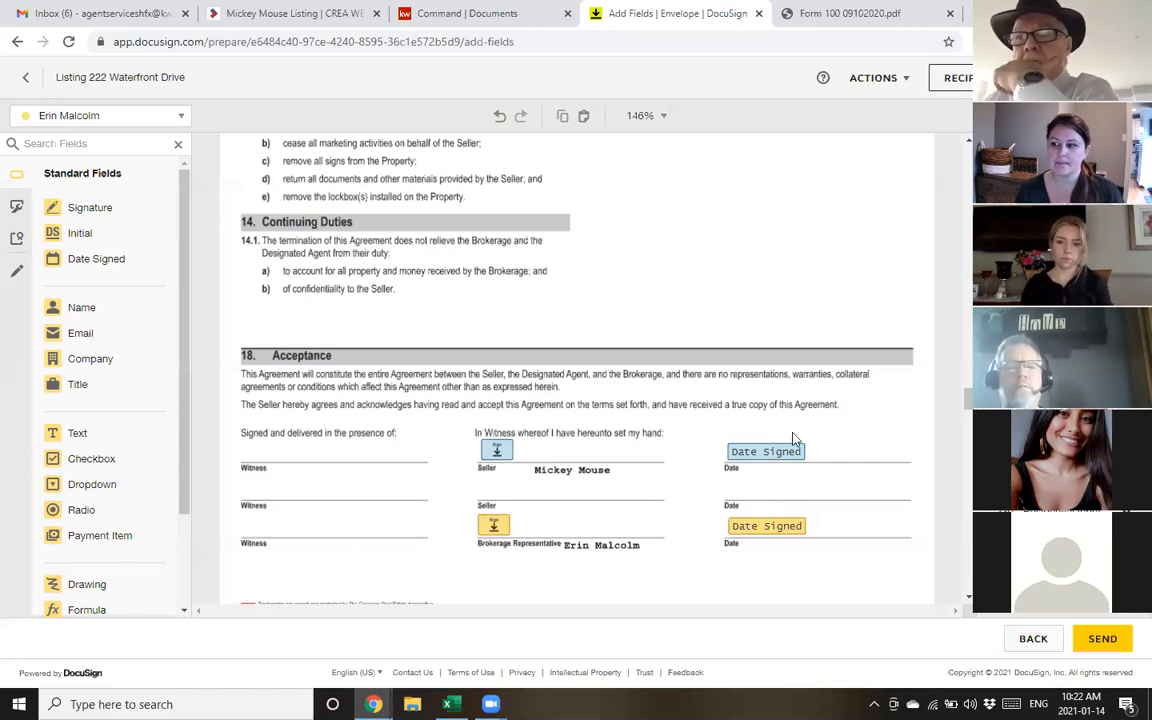
scroll(676, 430, "down", 3)
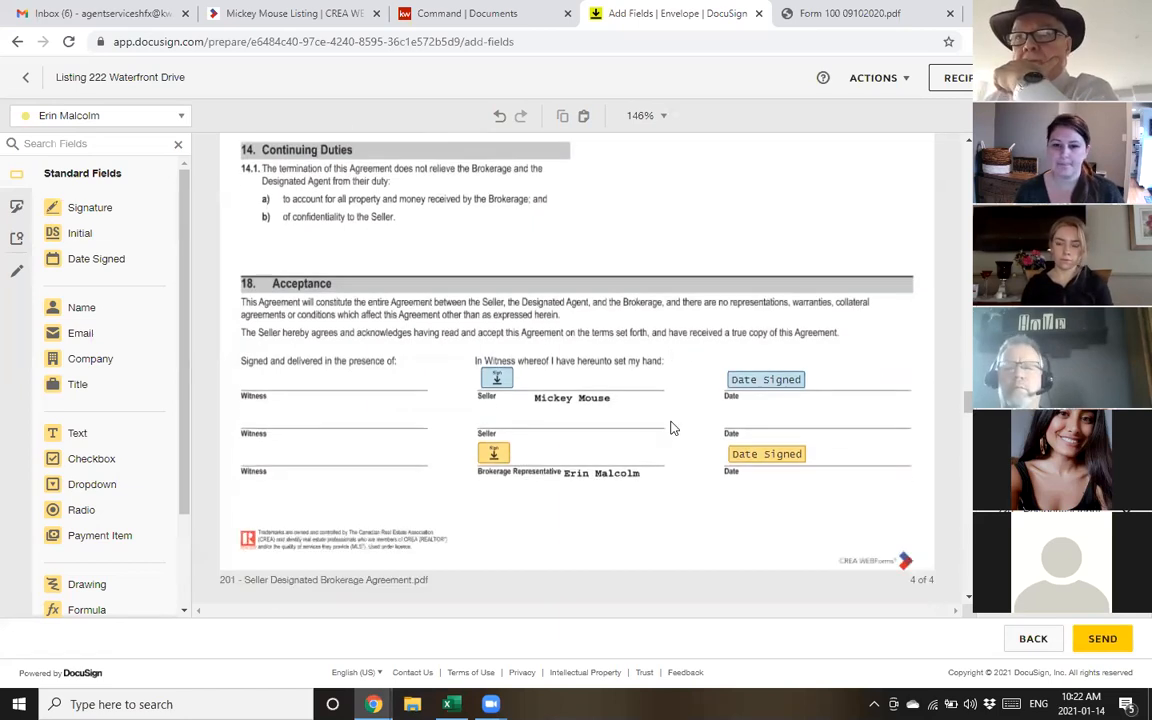
scroll(667, 432, "down", 15)
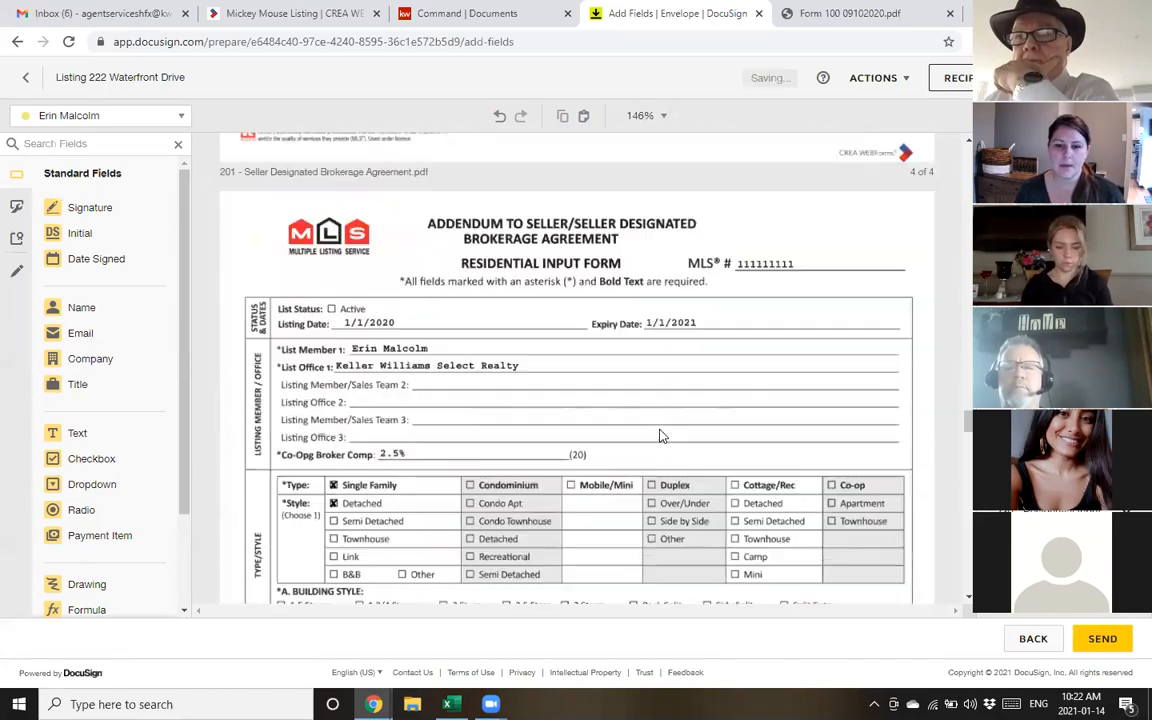
scroll(660, 436, "down", 3)
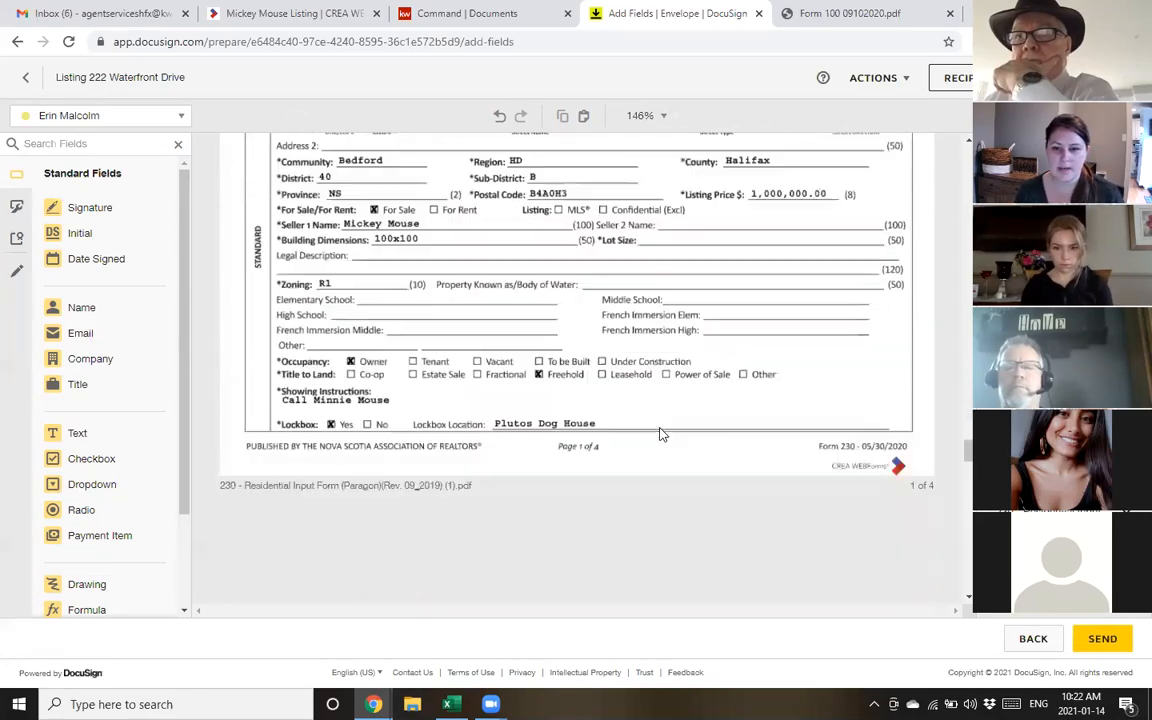
scroll(660, 436, "up", 6)
scroll(660, 437, "up", 10)
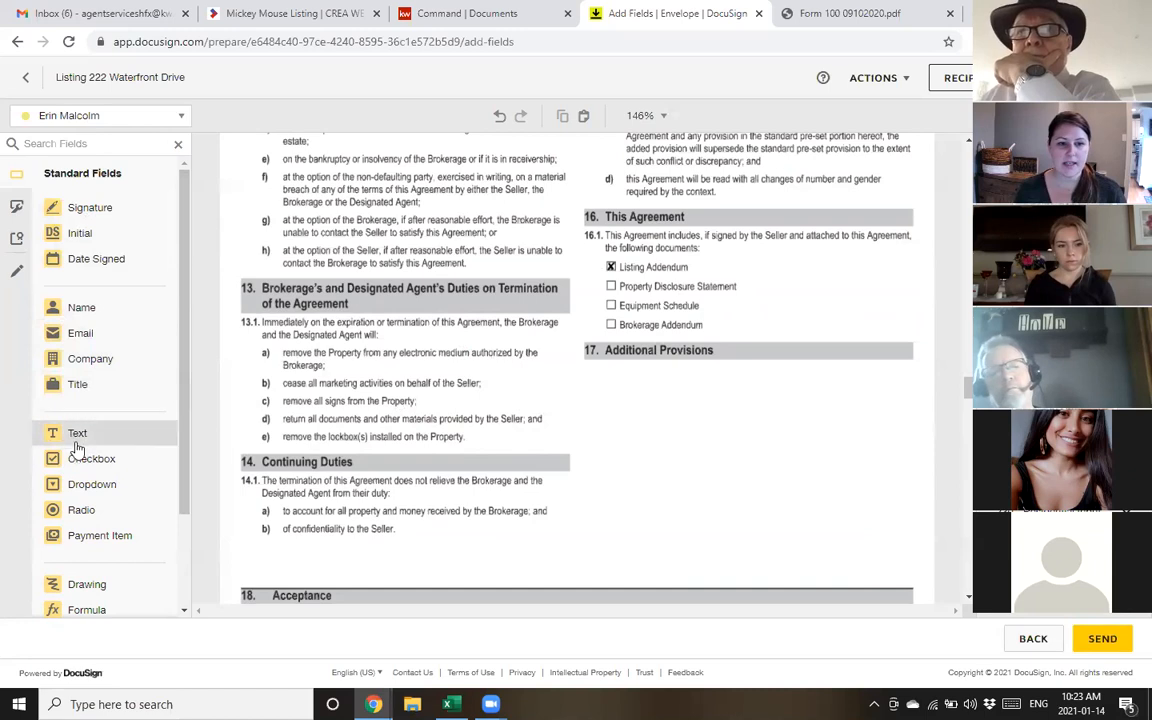
Add a text field under 17. Additional Provisions containing 'fghsdfhsfghfsghsfghbfghgsfnhsf'
left_click_drag(70, 440, 607, 383)
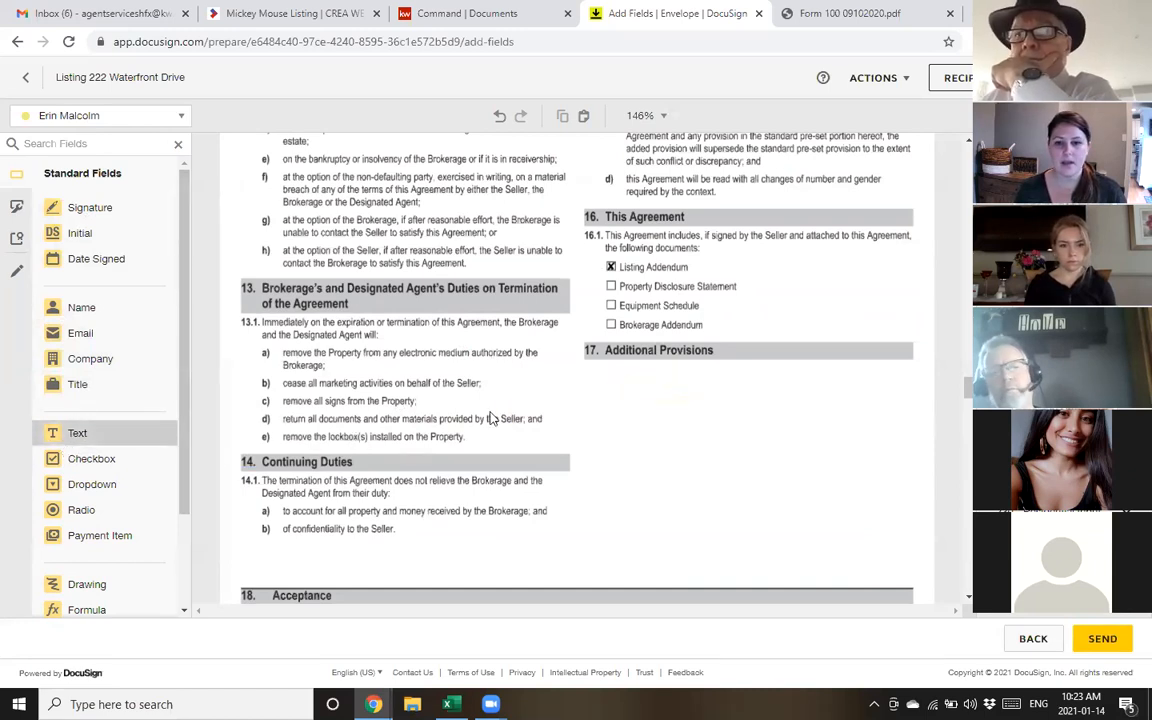
left_click_drag(490, 418, 620, 421)
left_click(634, 389)
type("fghsdfhsfghfsghsfghbfghgsfnhsf")
left_click(673, 502)
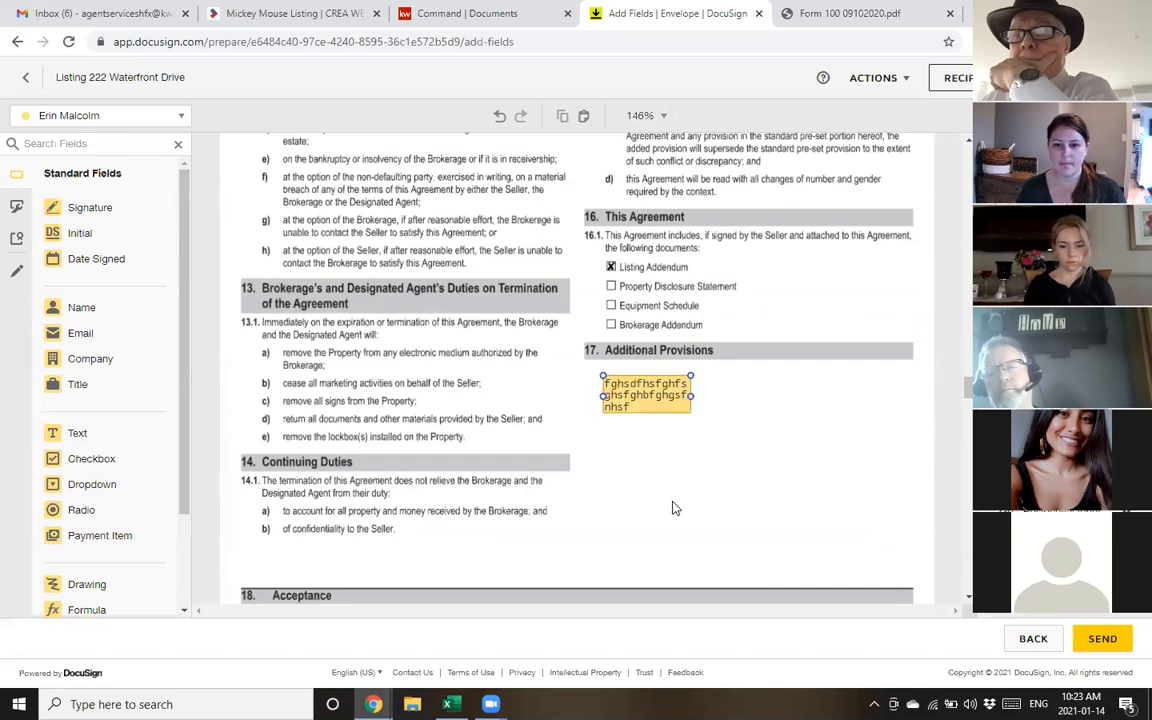
Resize and reposition the text field to span the Additional Provisions area
left_click(681, 416)
left_click_drag(691, 413, 910, 504)
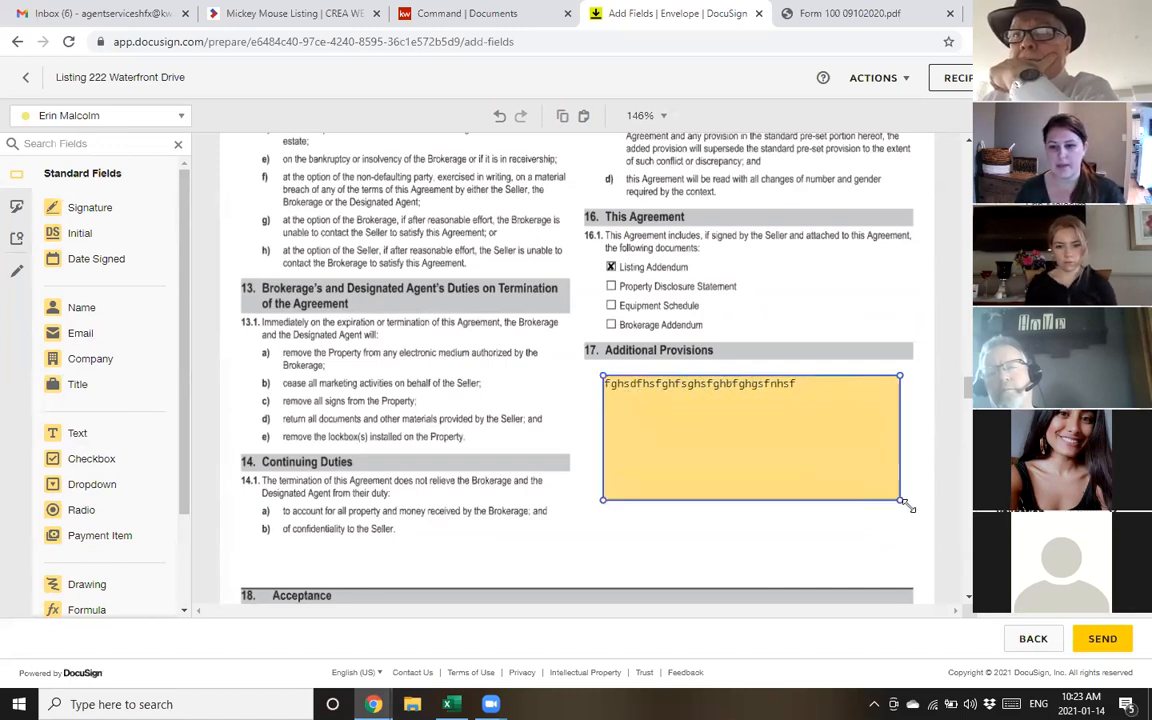
left_click_drag(746, 445, 734, 425)
left_click(730, 308)
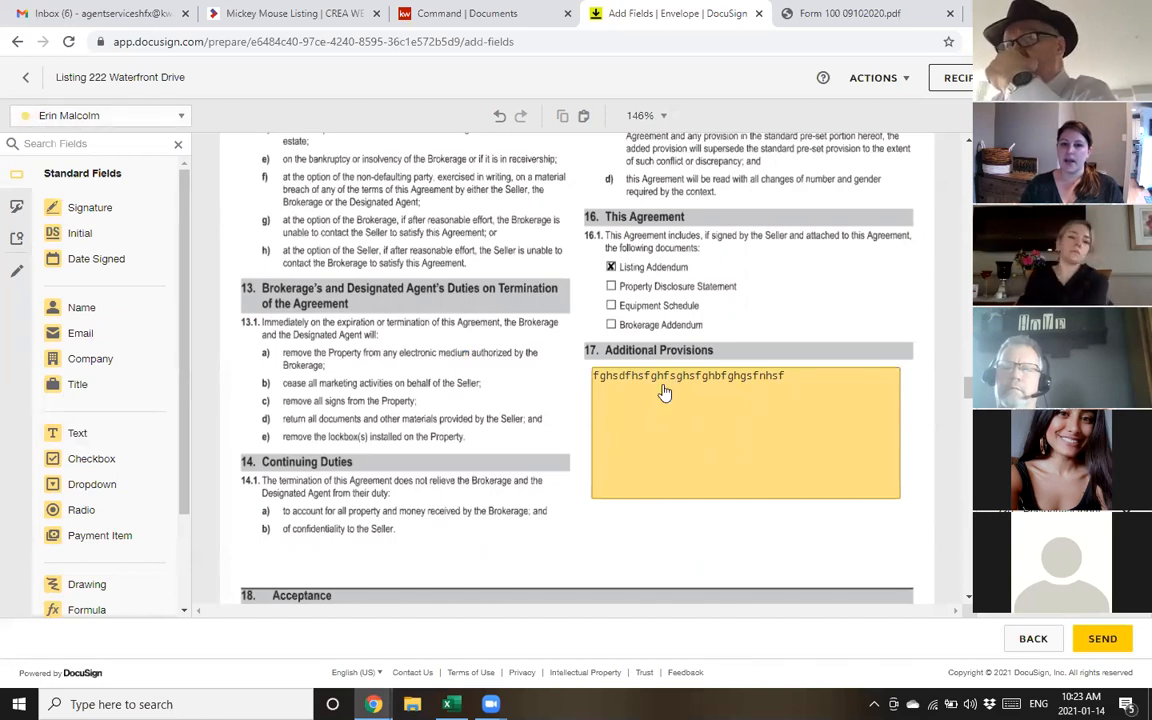
left_click(680, 411)
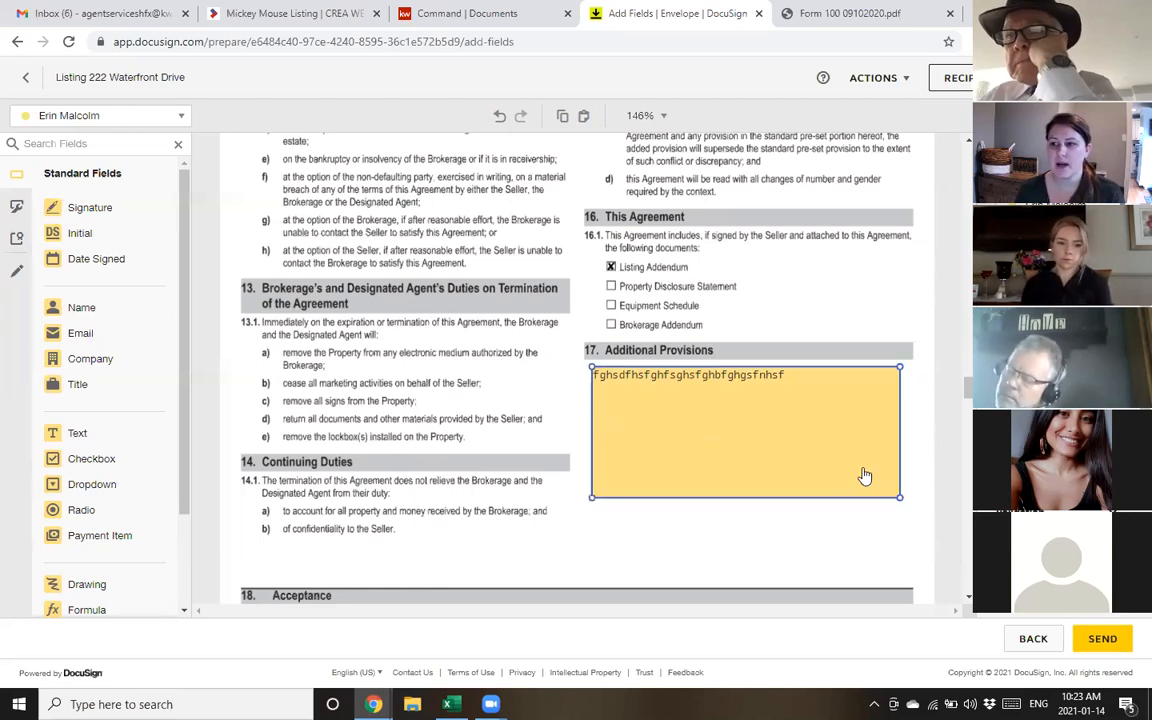
left_click_drag(900, 496, 896, 438)
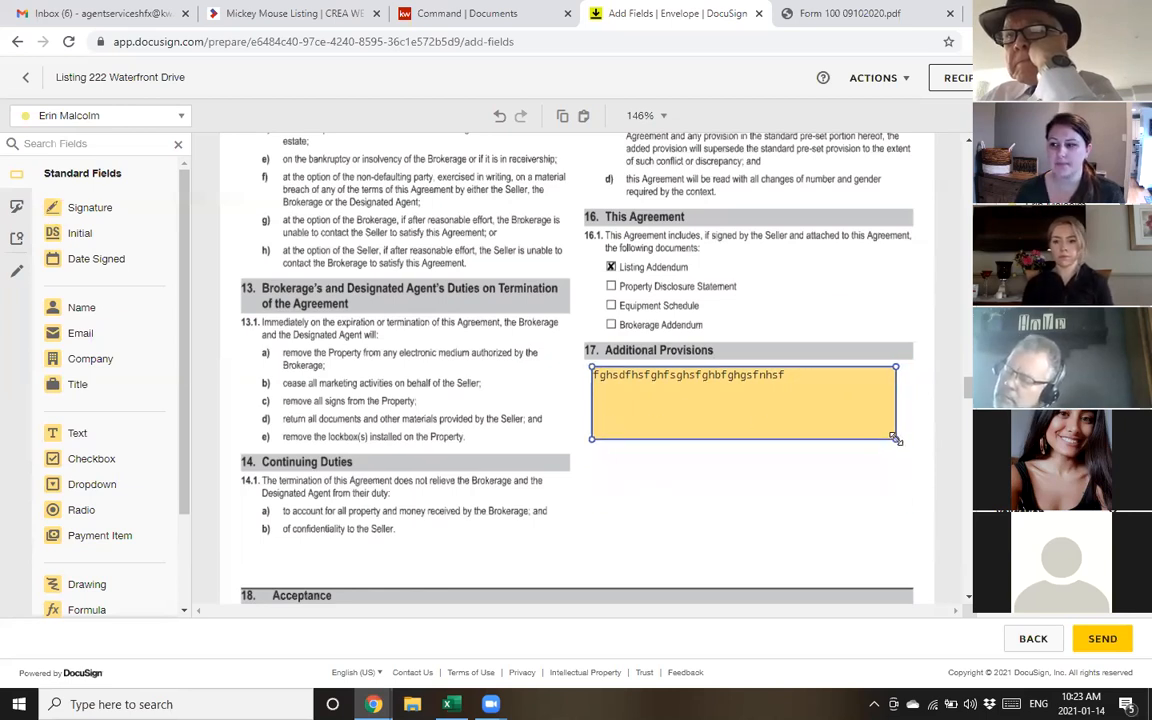
left_click(819, 521)
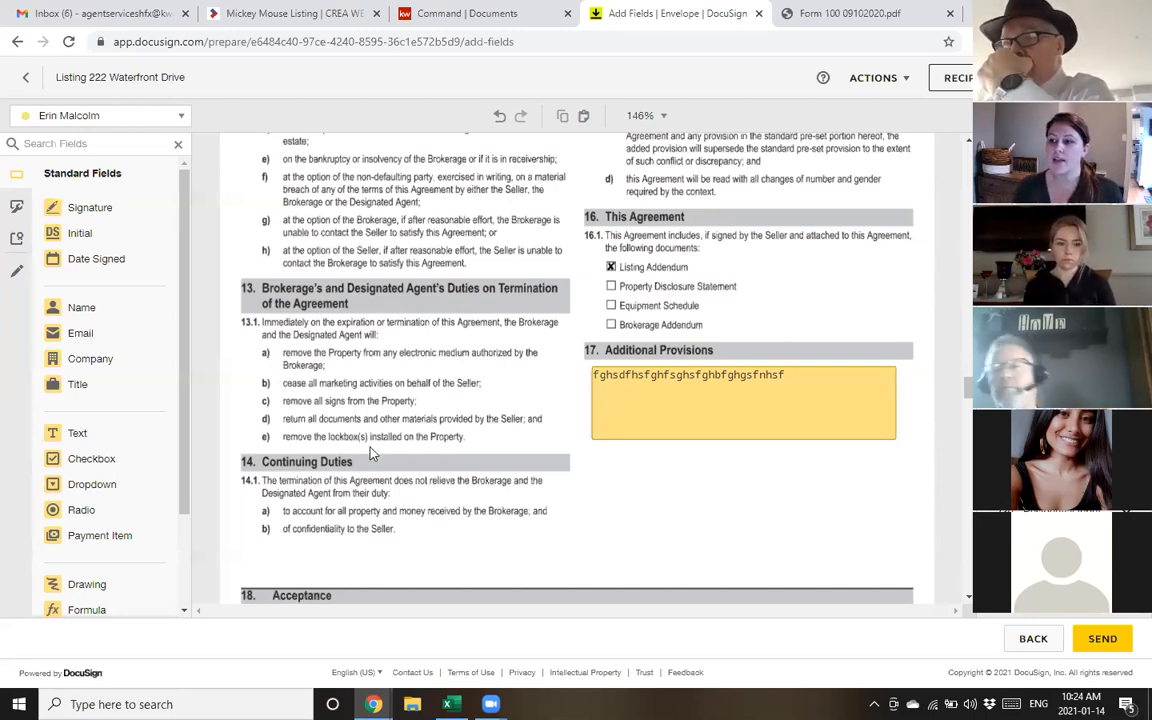
left_click(674, 396)
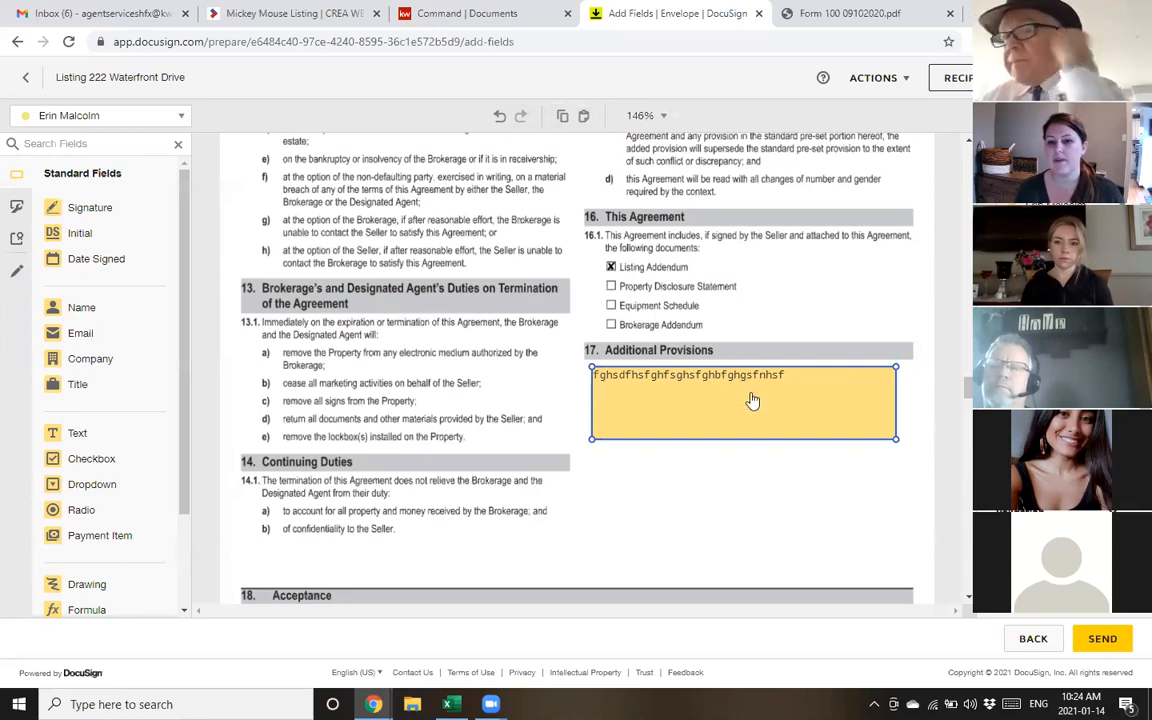
scroll(753, 291, "down", 1)
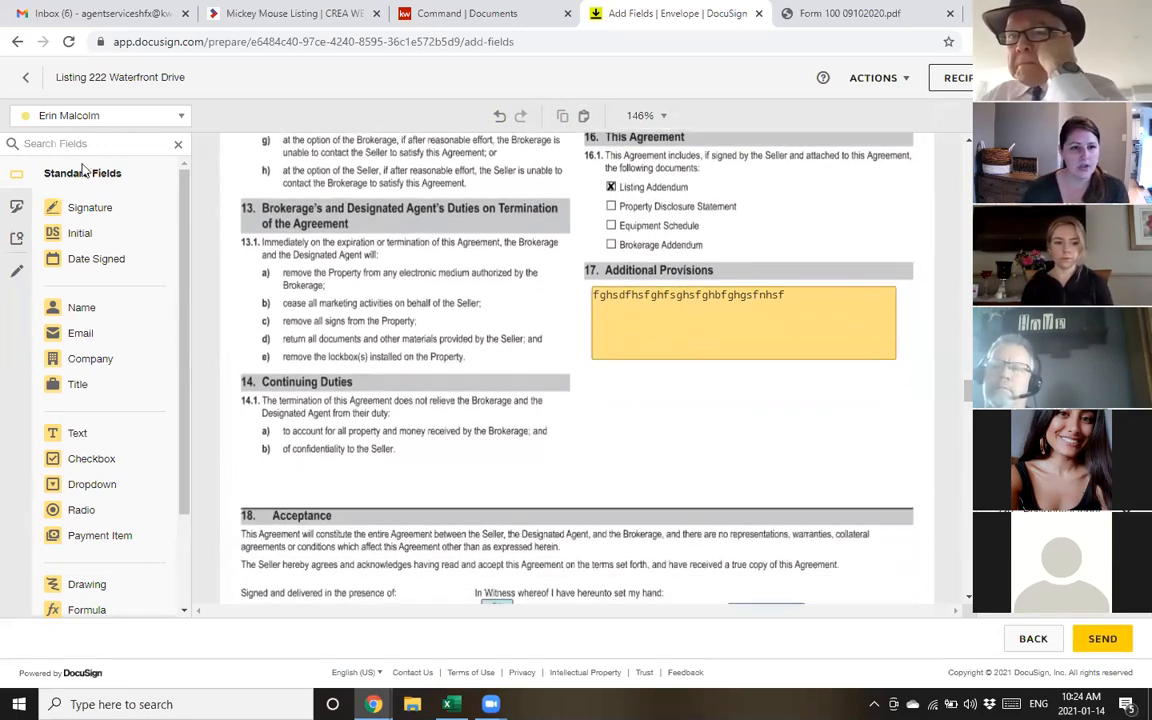
scroll(105, 550, "down", 1)
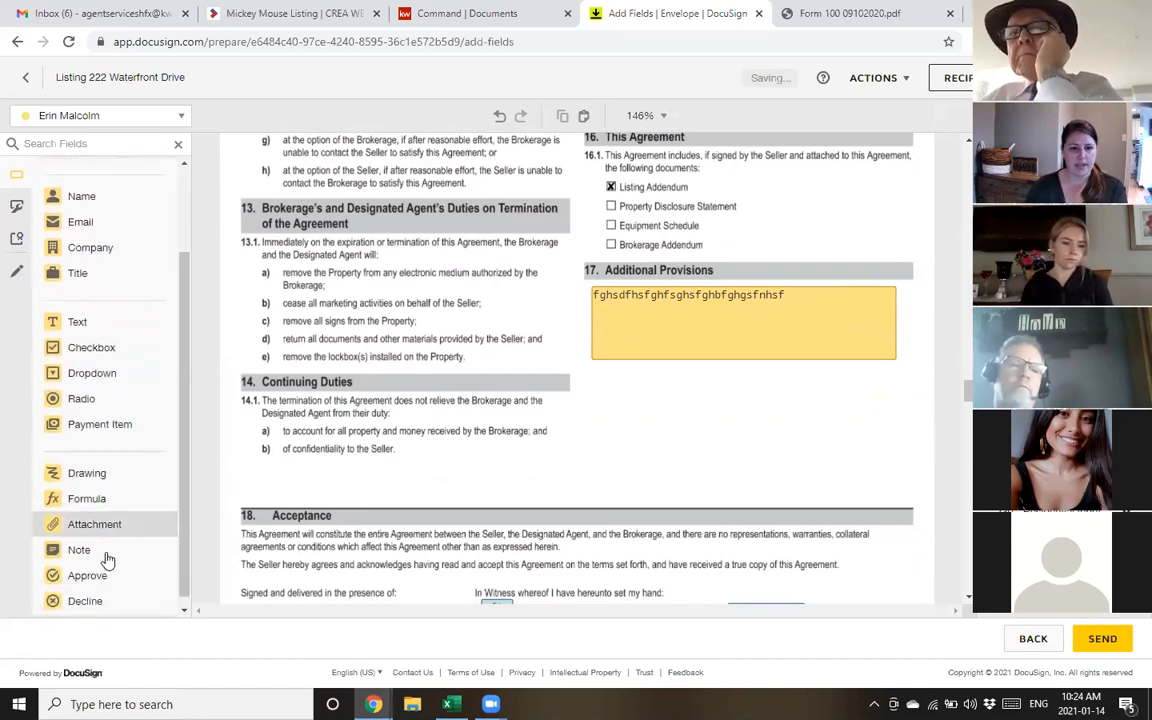
scroll(91, 530, "up", 1)
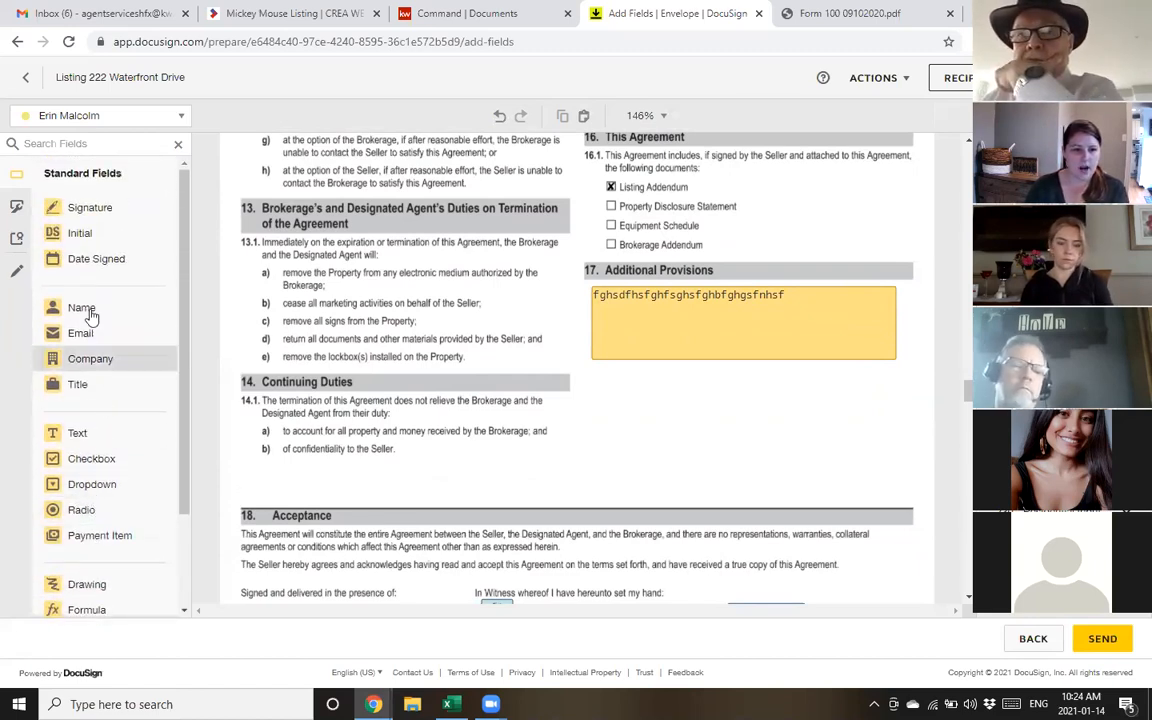
left_click(88, 460)
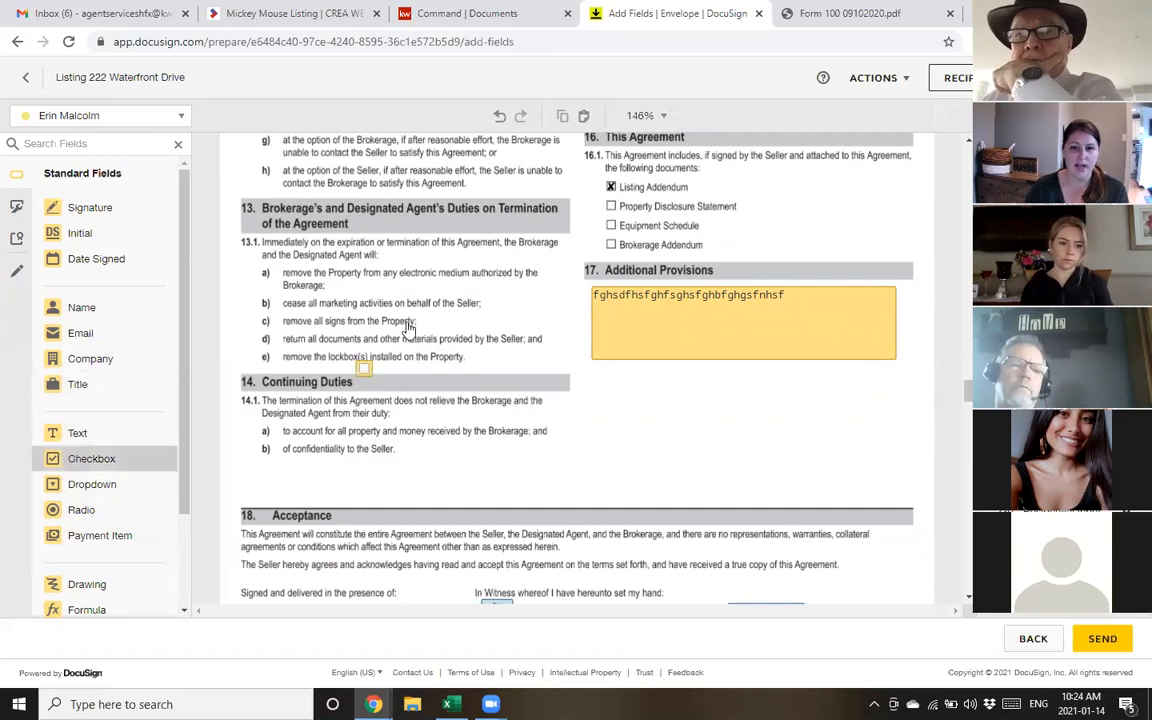
left_click(607, 186)
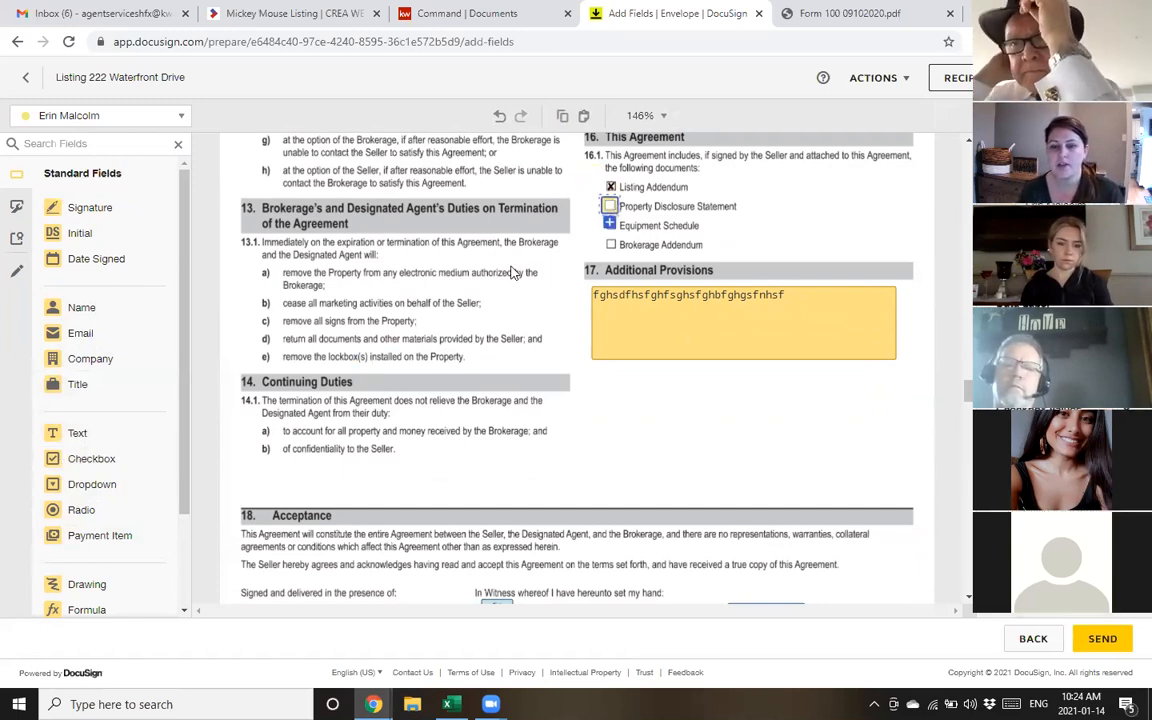
left_click(610, 225)
left_click(484, 246)
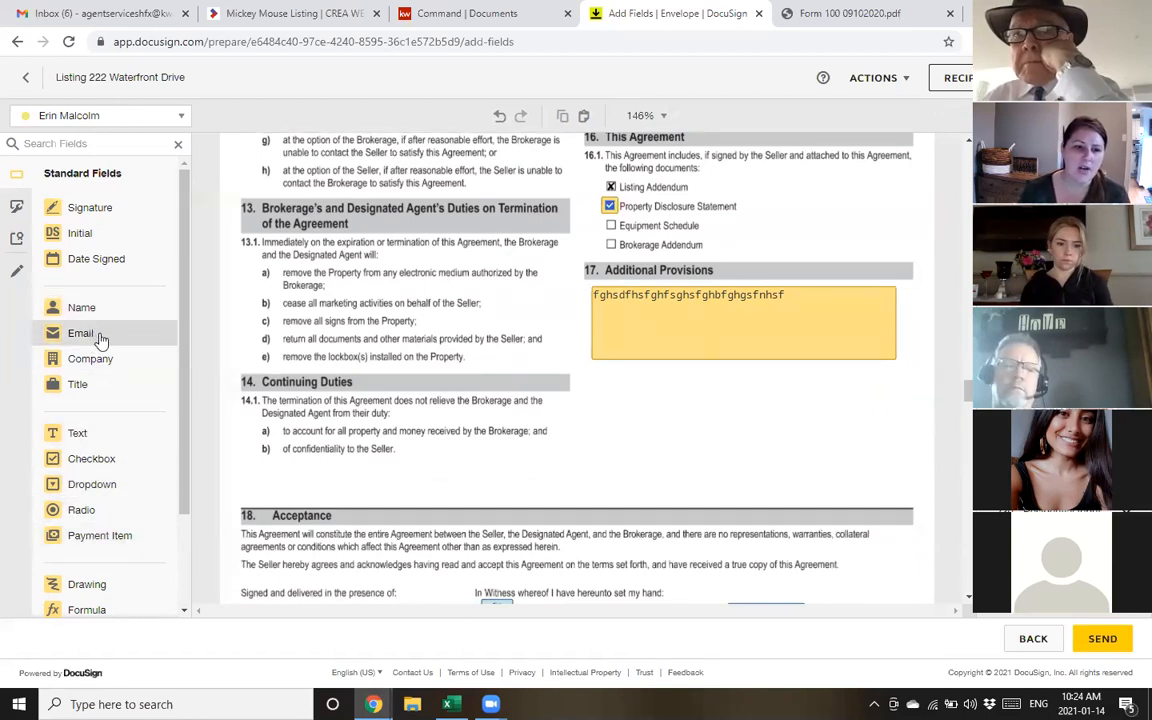
scroll(103, 357, "down", 1)
scroll(110, 309, "up", 1)
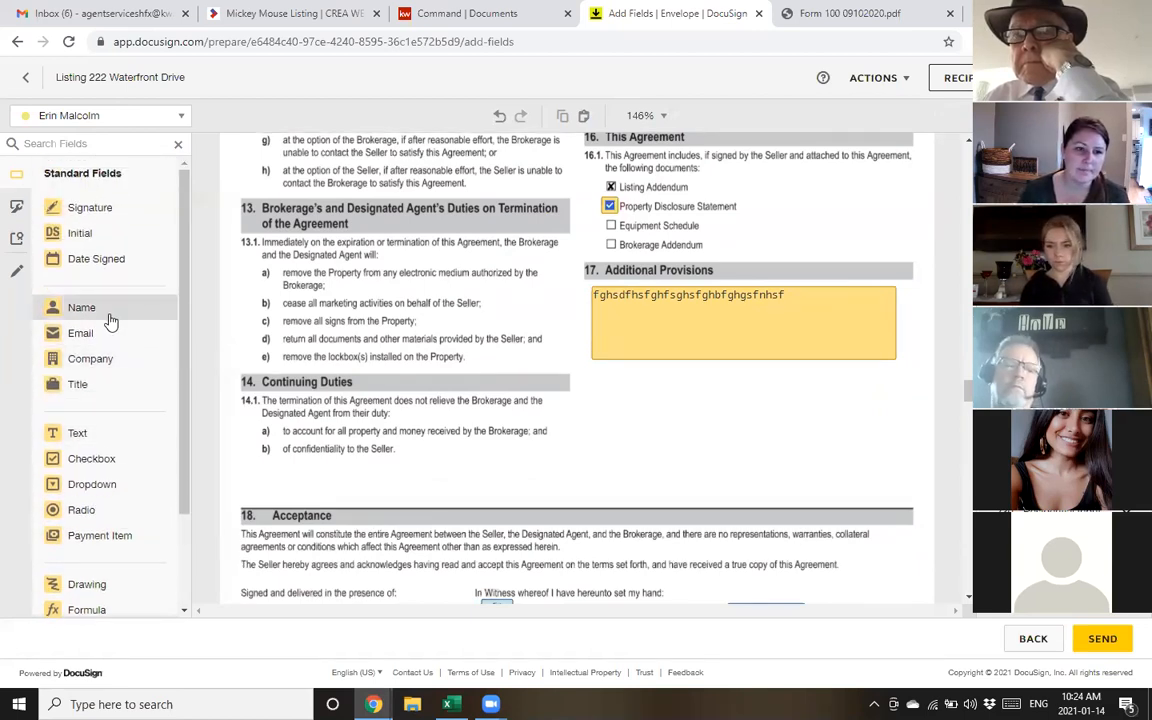
scroll(108, 340, "down", 3)
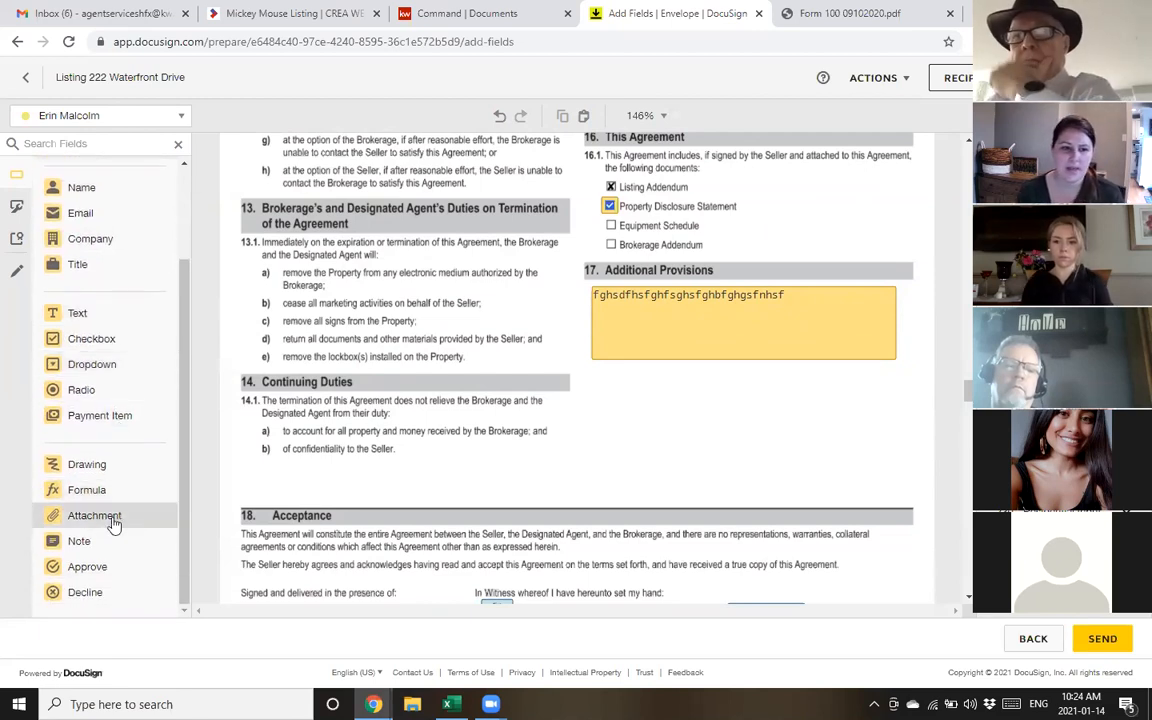
scroll(92, 455, "up", 1)
scroll(88, 452, "up", 1)
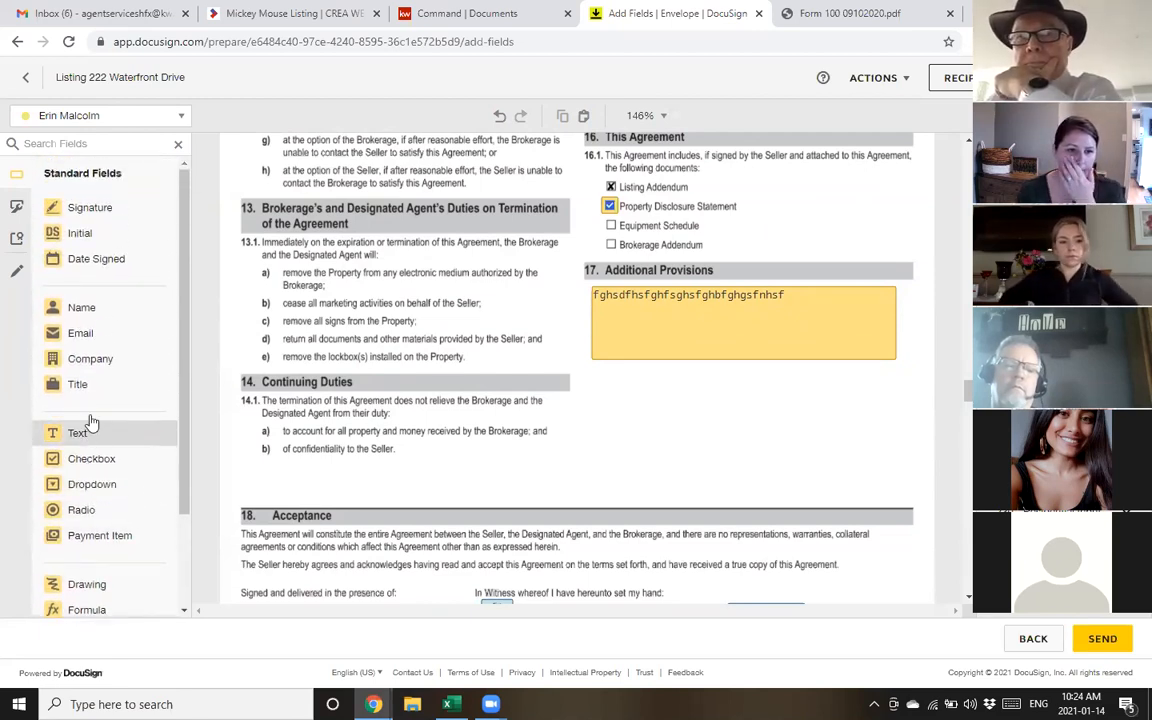
Place a Full Name field beneath 'The Brokerage designates' in clause 1.1 on page 1
left_click(129, 314)
scroll(304, 364, "up", 7)
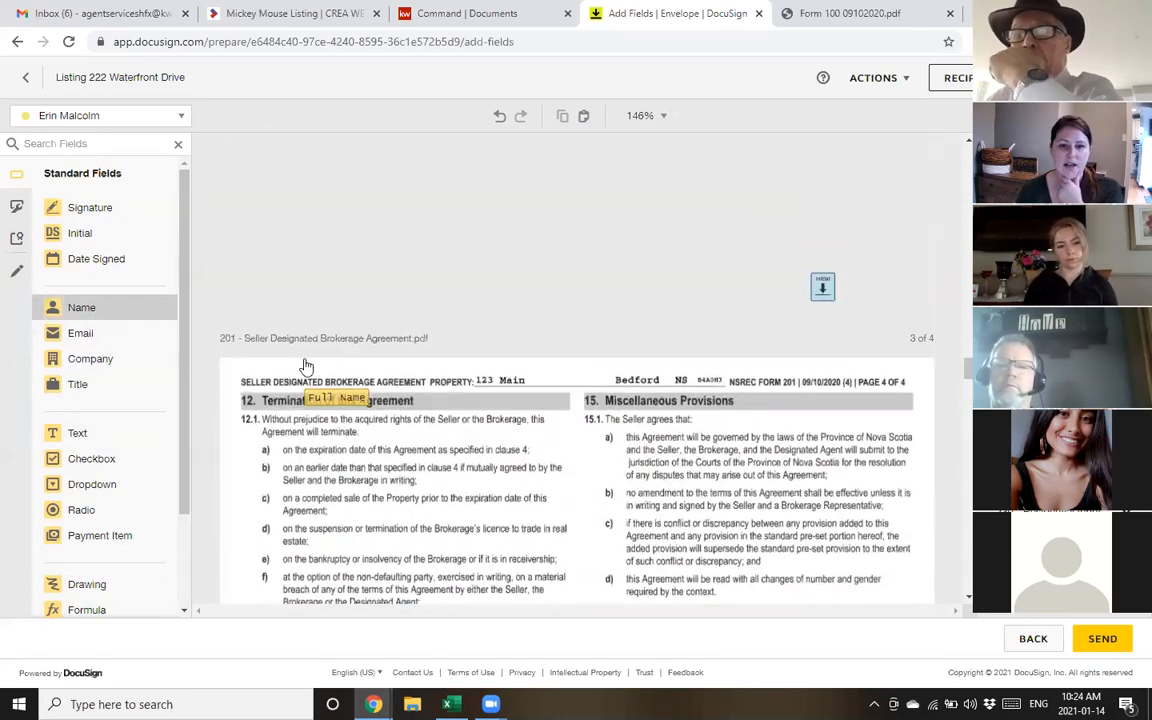
scroll(354, 348, "up", 10)
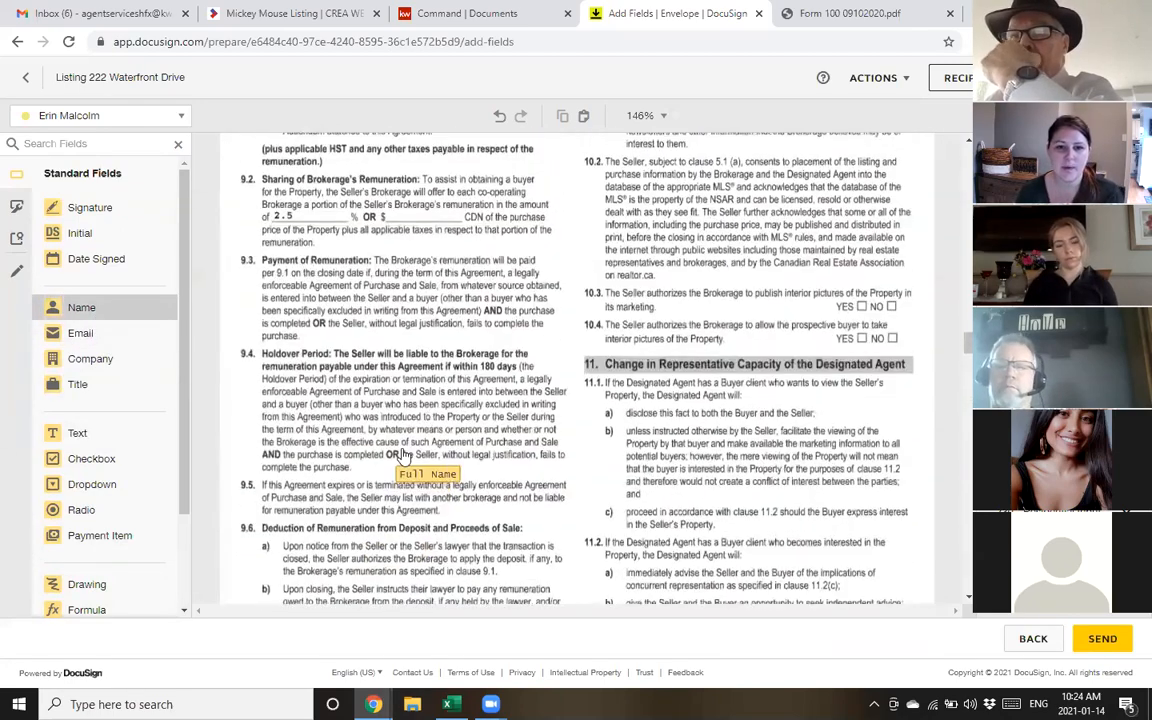
scroll(410, 452, "up", 12)
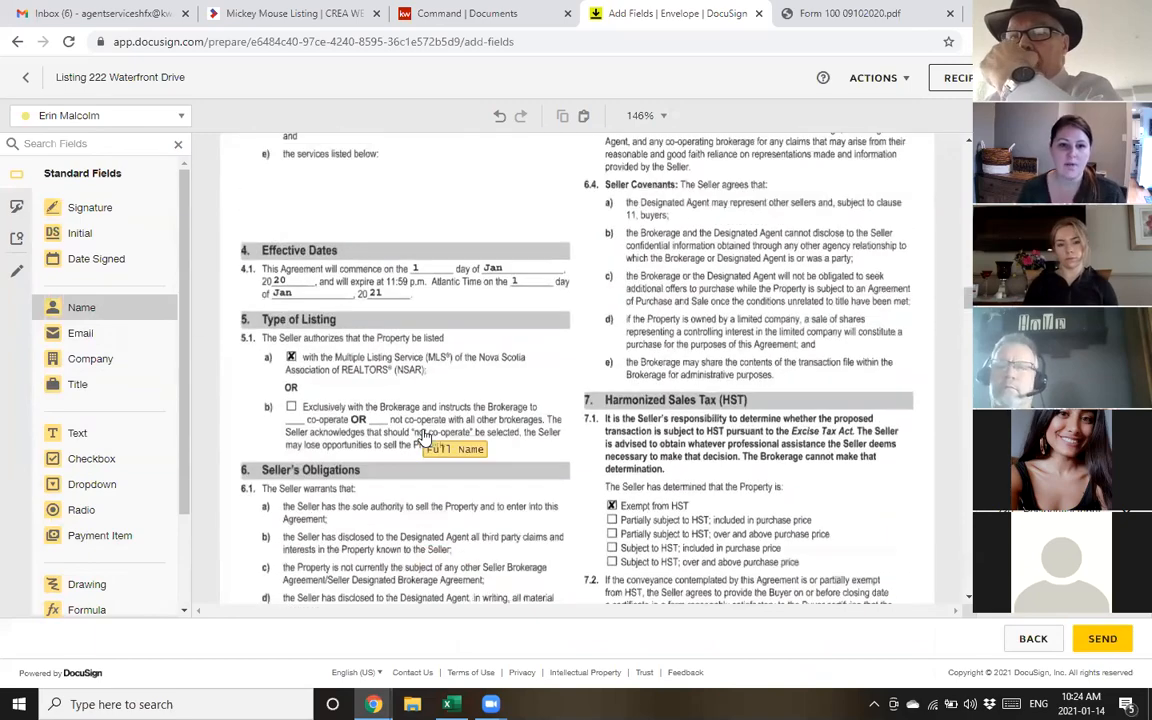
scroll(416, 427, "up", 10)
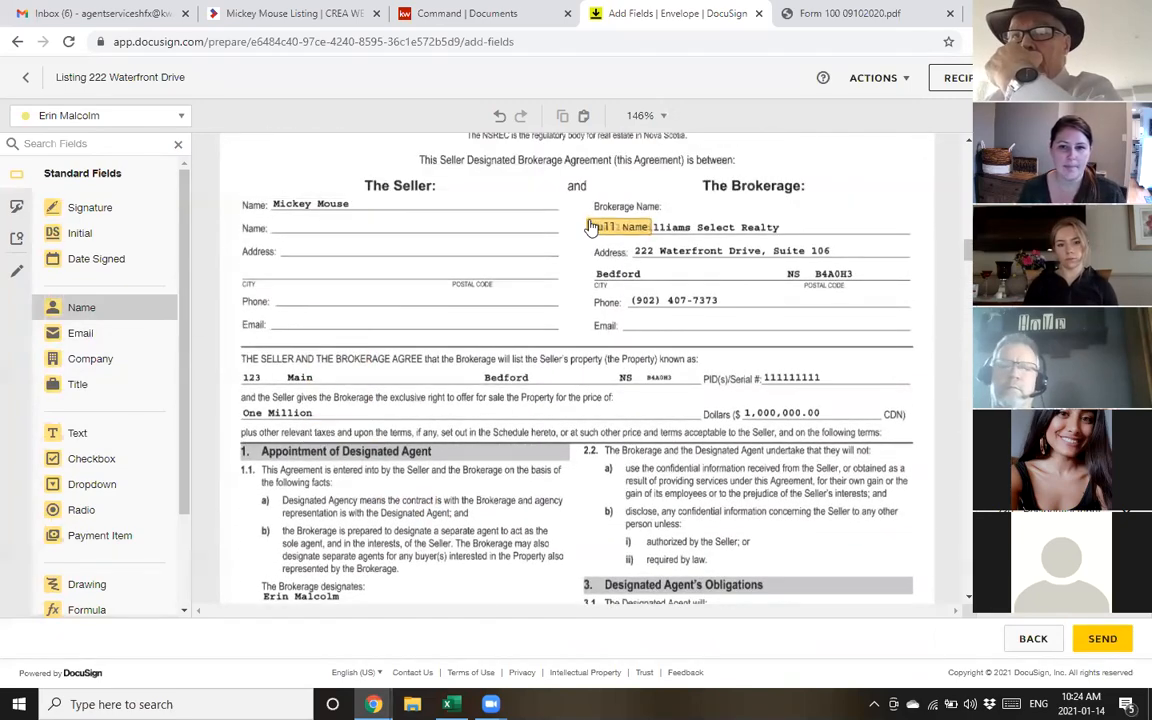
scroll(396, 310, "down", 1)
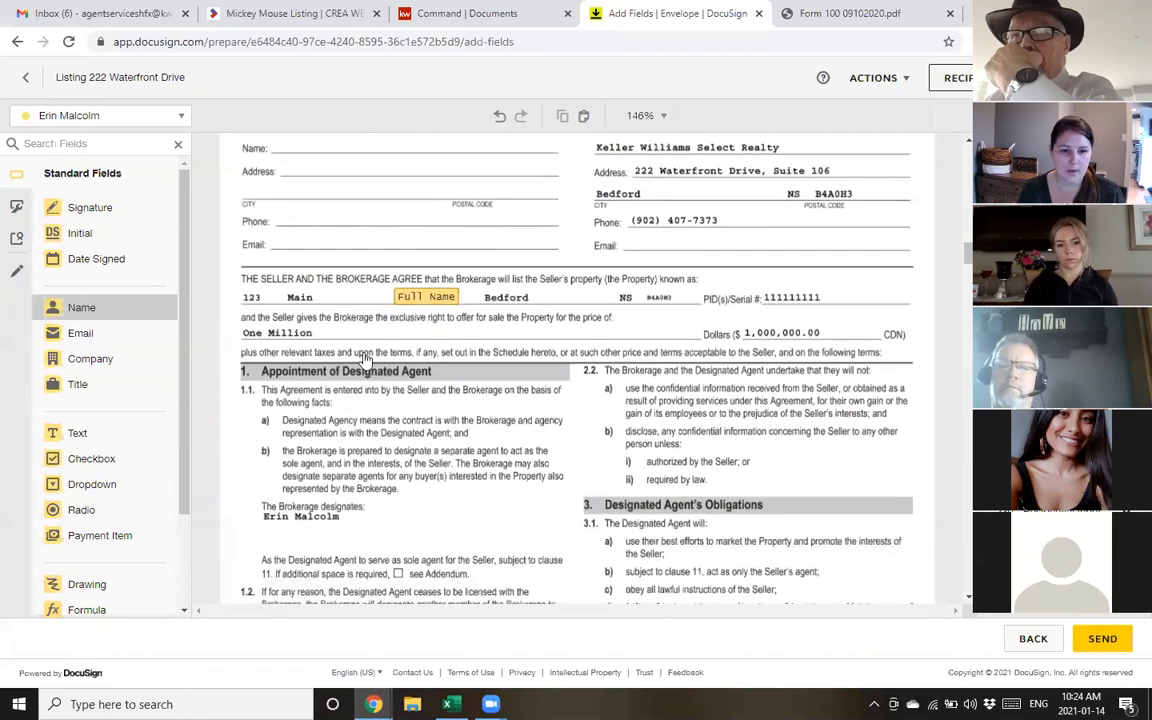
left_click(266, 540)
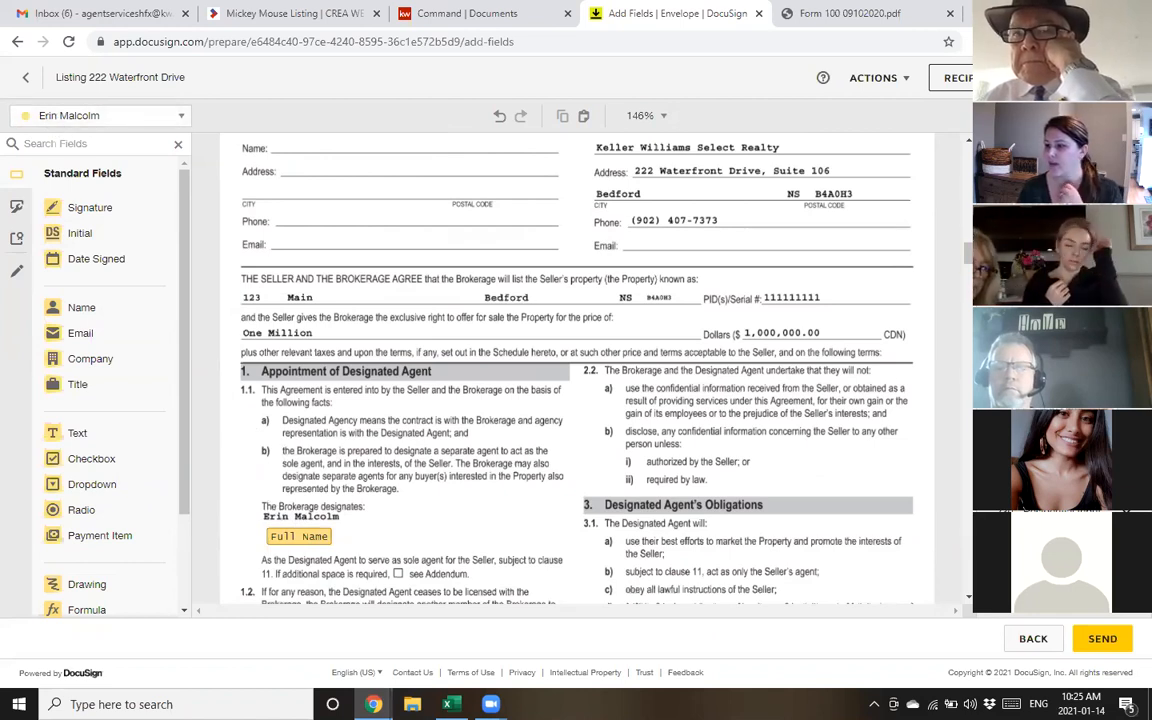
scroll(722, 285, "down", 1)
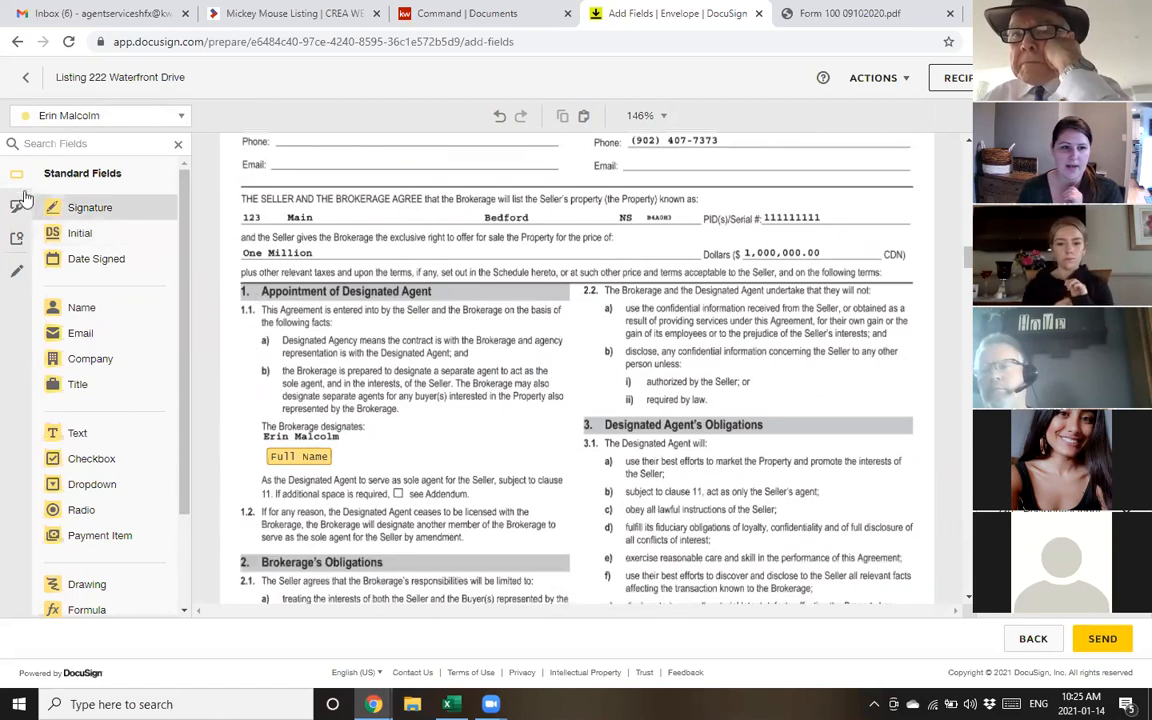
Draw two crossing lines forming an X over clause 2.1 Brokerage's Obligations
left_click(17, 278)
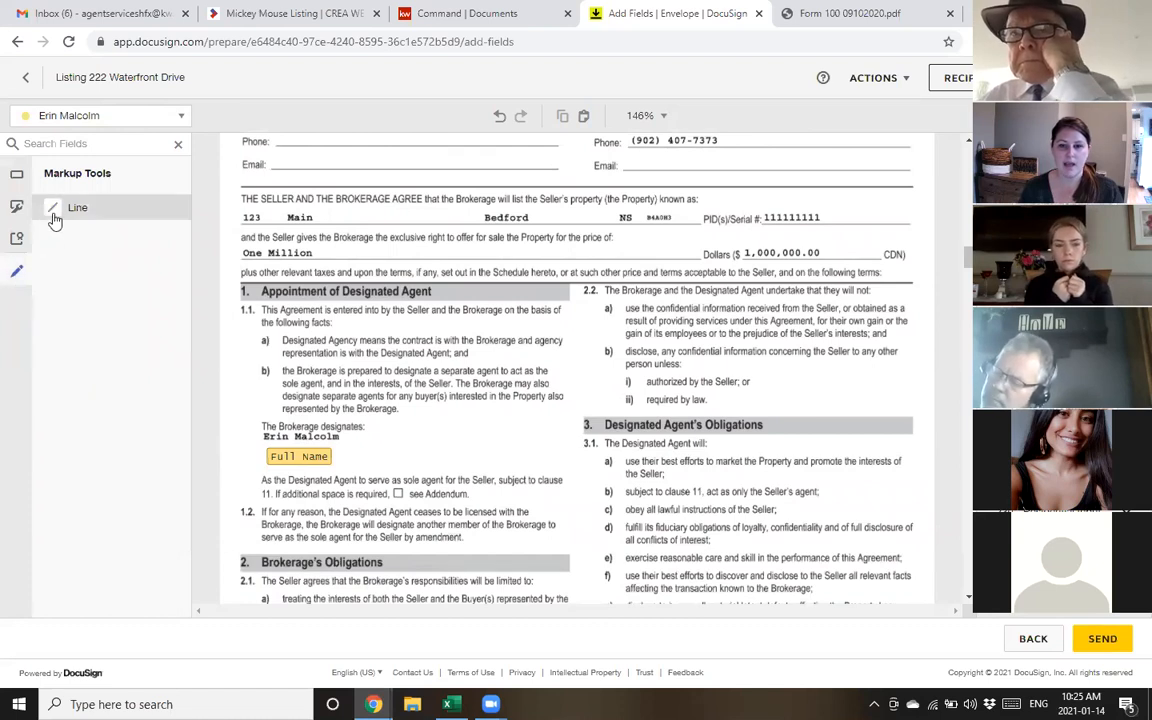
scroll(618, 330, "down", 5)
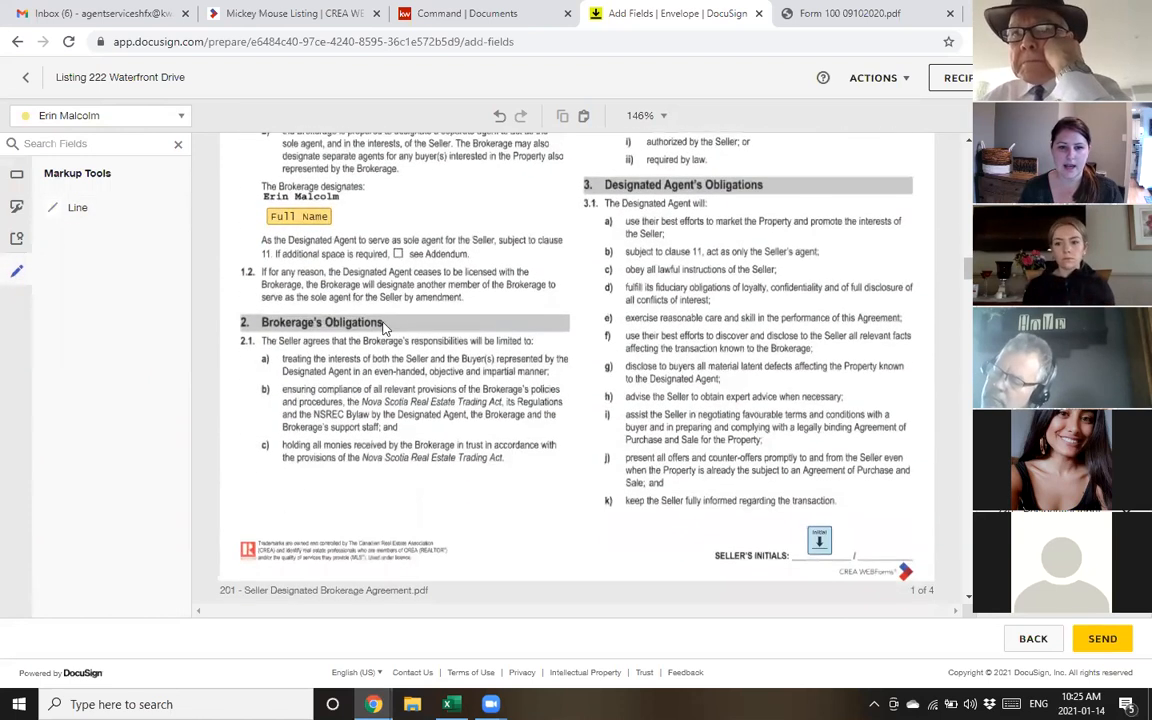
left_click(85, 209)
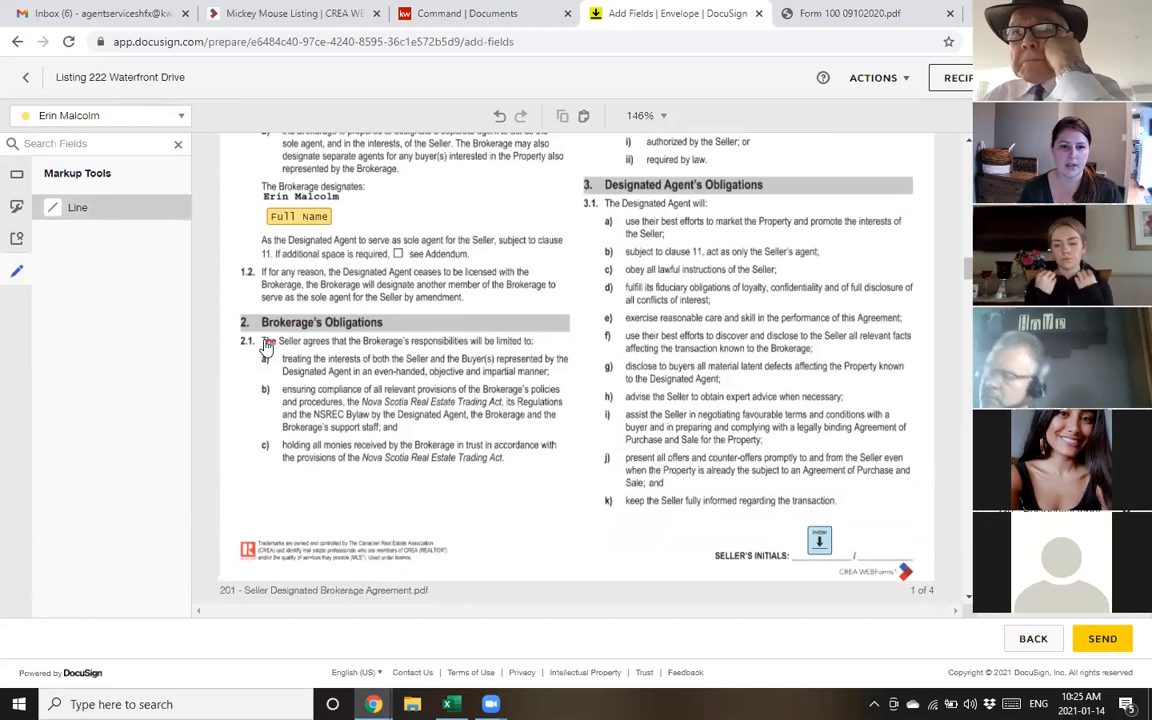
left_click_drag(262, 341, 545, 463)
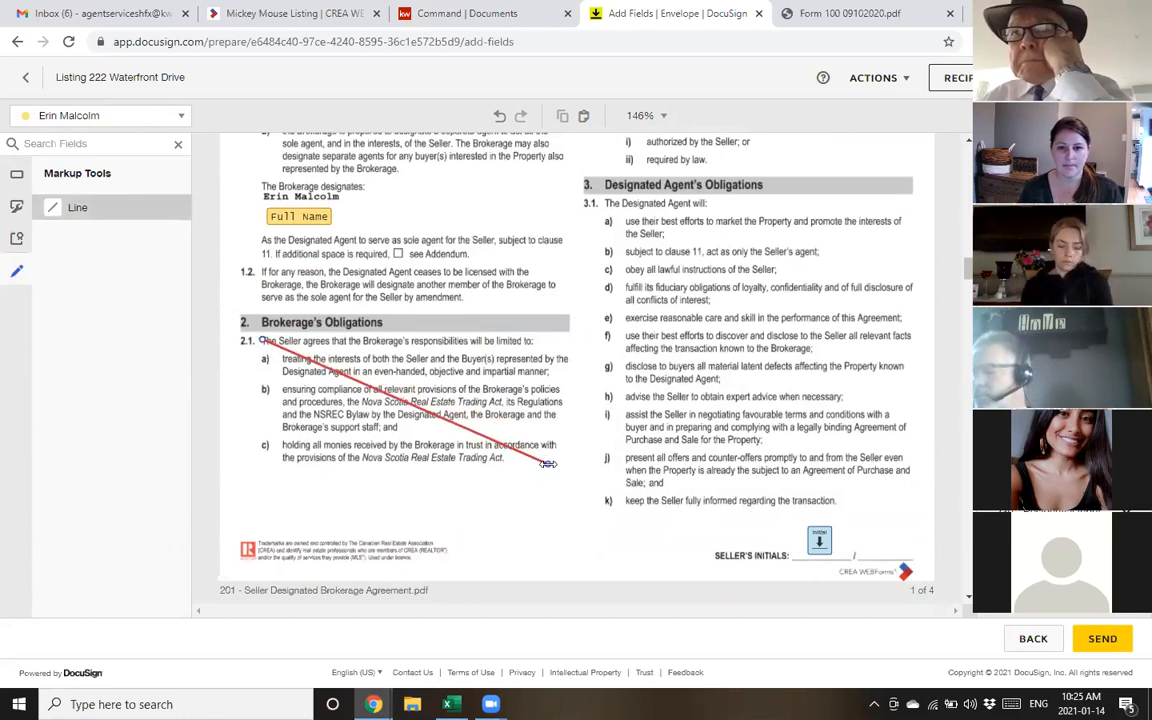
left_click(69, 210)
mouse_move(265, 475)
left_mouse_down()
mouse_move(430, 380)
mouse_move(545, 333)
left_mouse_up()
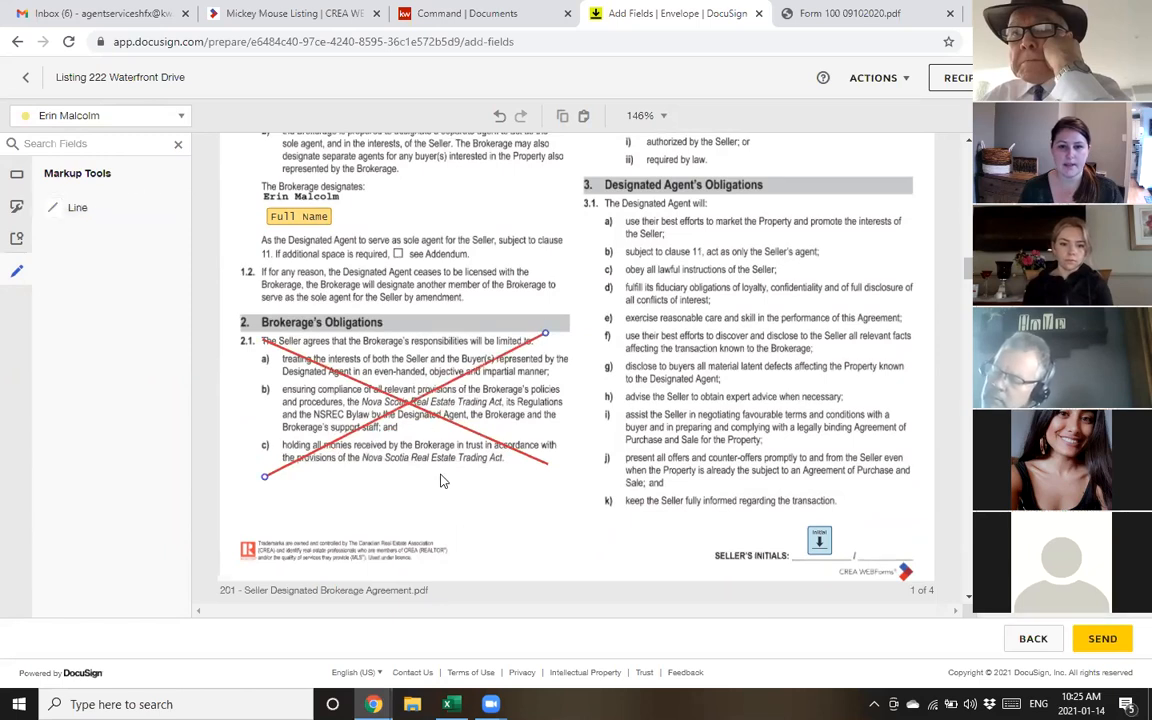
Add initial boxes below the crossed-out clause for the second and first recipients
left_click(16, 174)
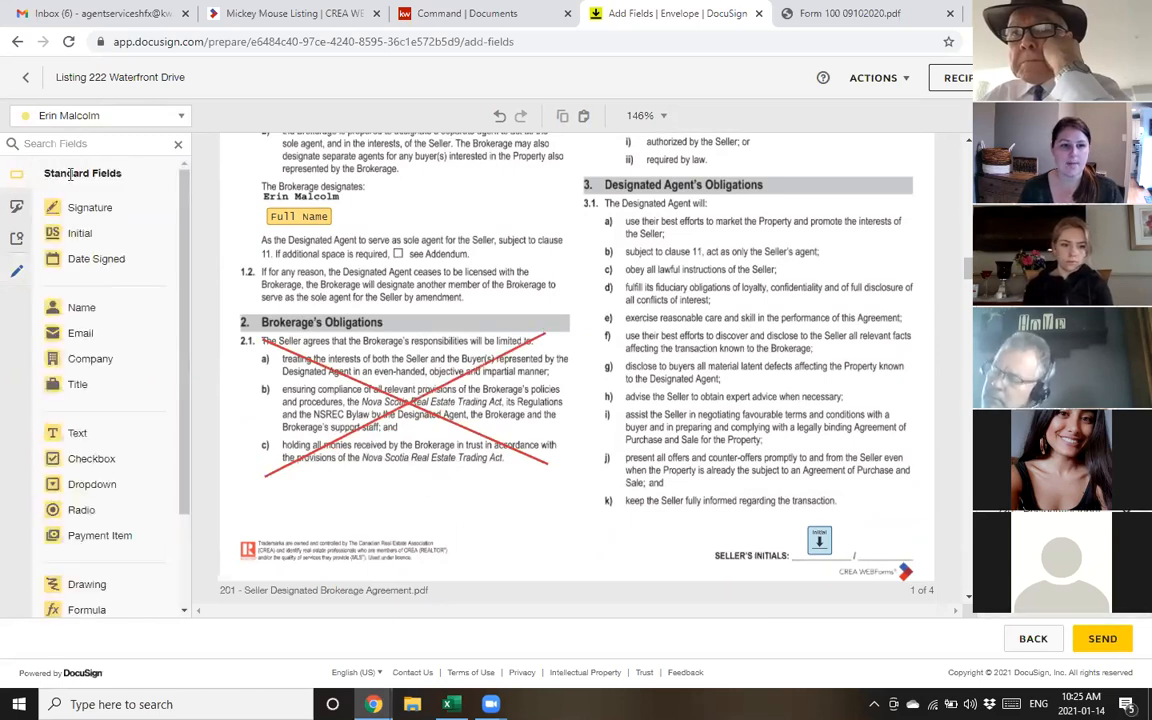
left_click(76, 117)
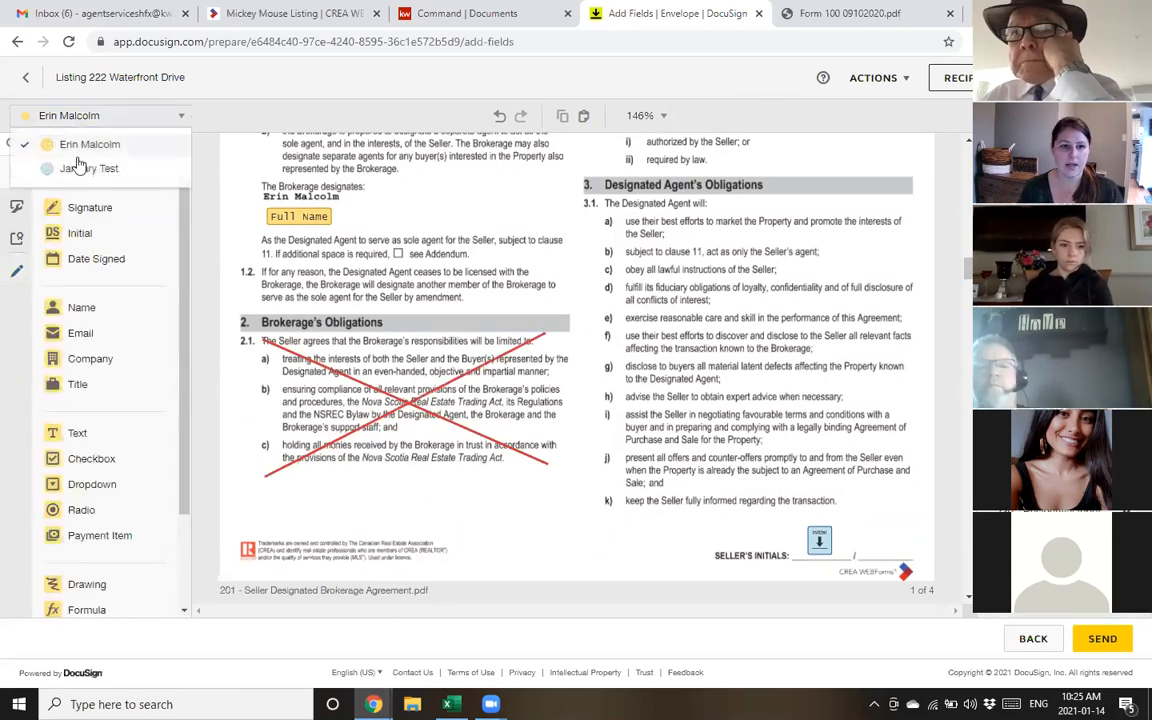
left_click(88, 168)
left_click_drag(88, 232, 310, 482)
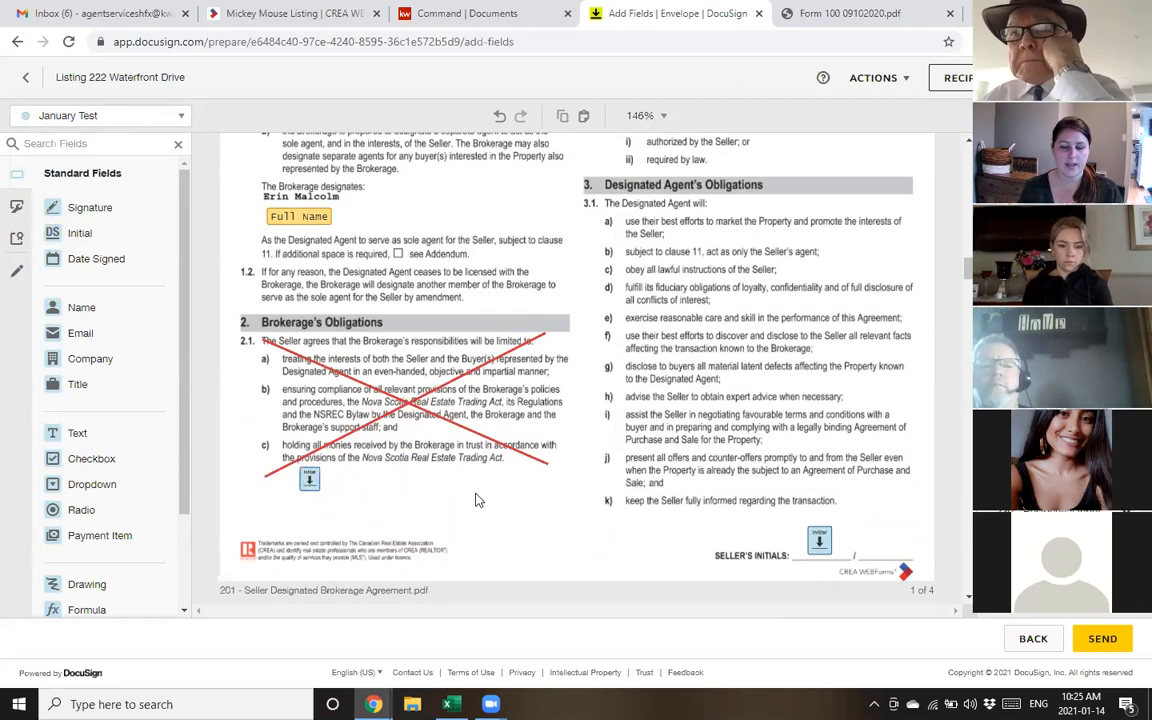
left_click(97, 115)
left_click(72, 146)
left_click_drag(79, 232, 340, 481)
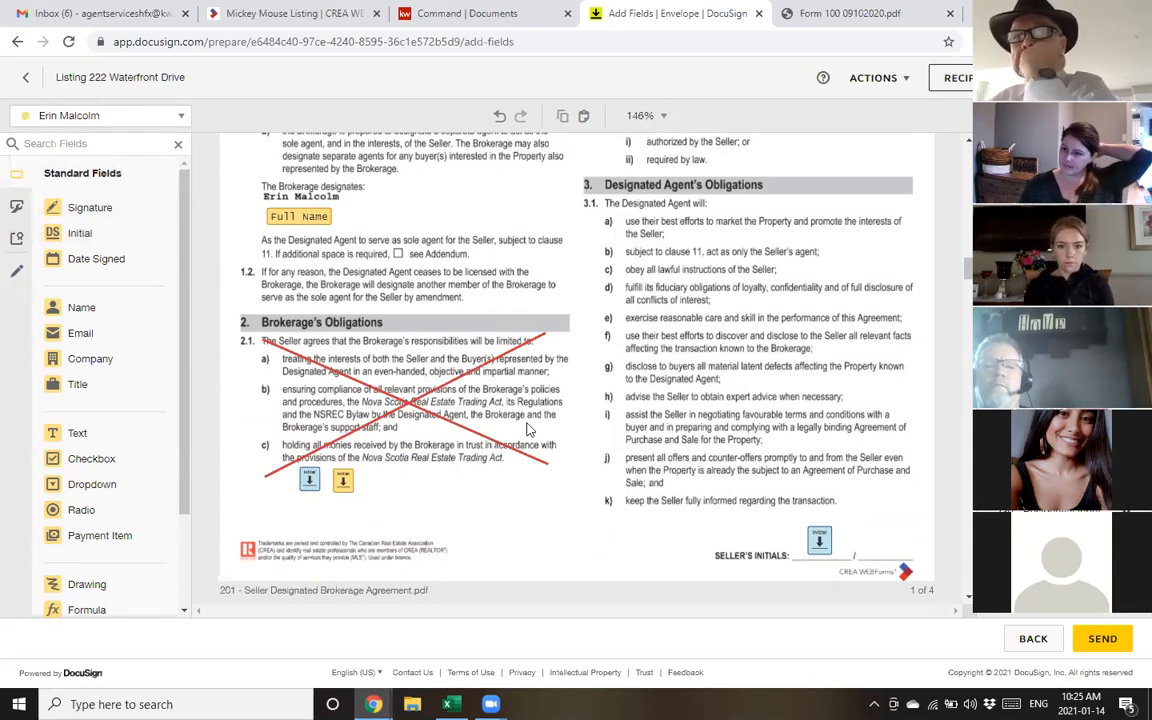
Reopen the markup tools and scroll down to form 230's page 4 signature block
left_click(13, 284)
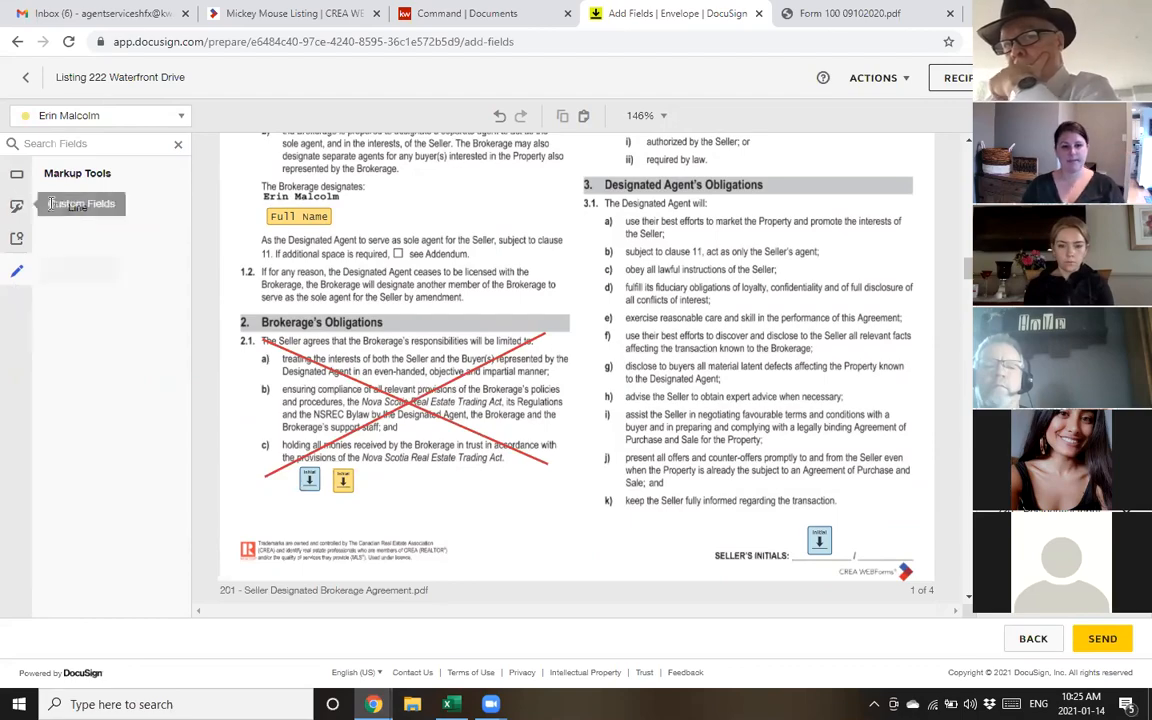
scroll(475, 360, "down", 10)
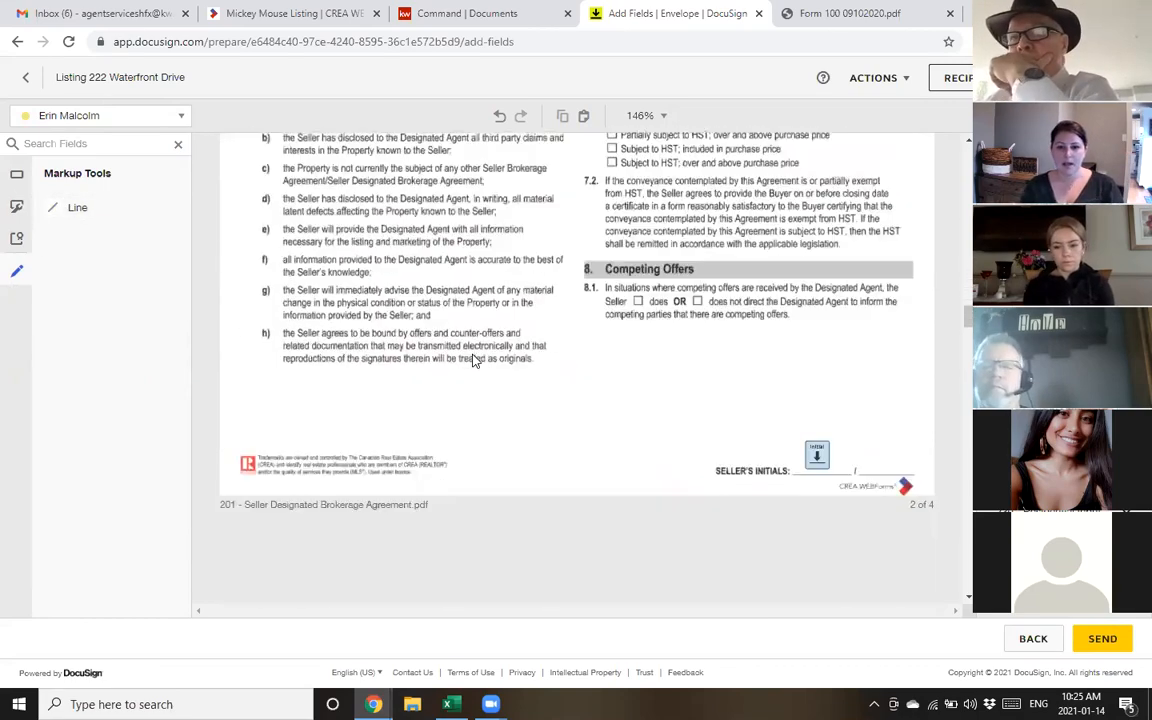
scroll(475, 360, "down", 10)
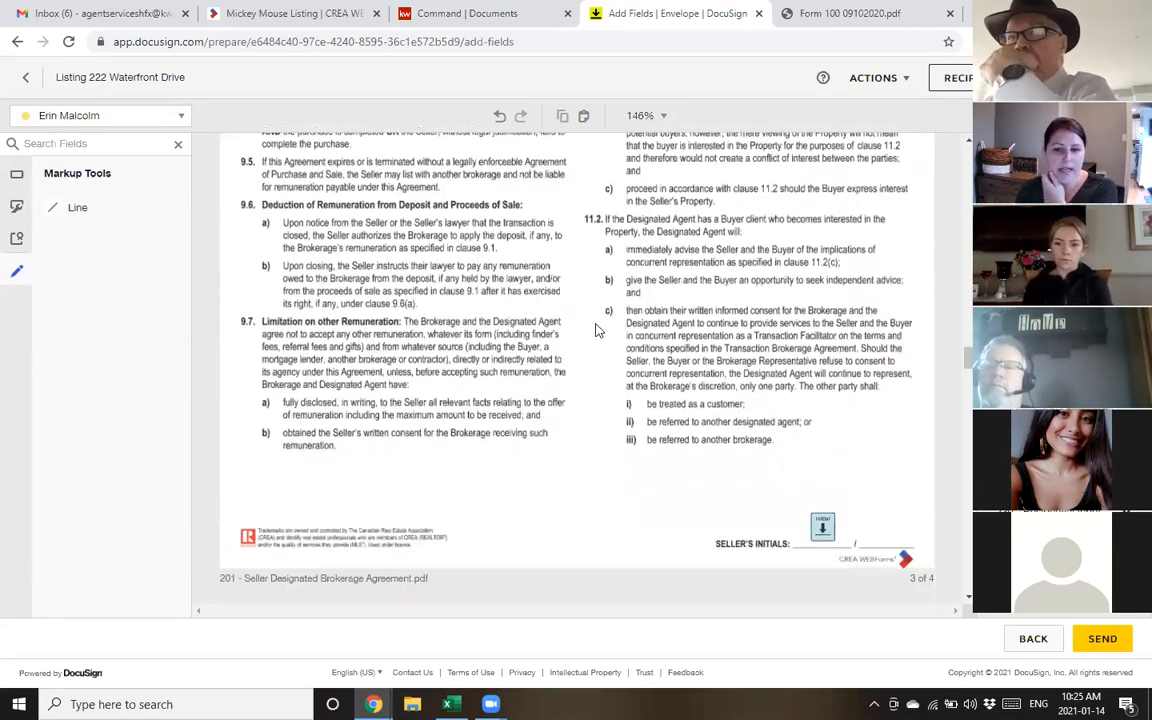
scroll(640, 330, "down", 10)
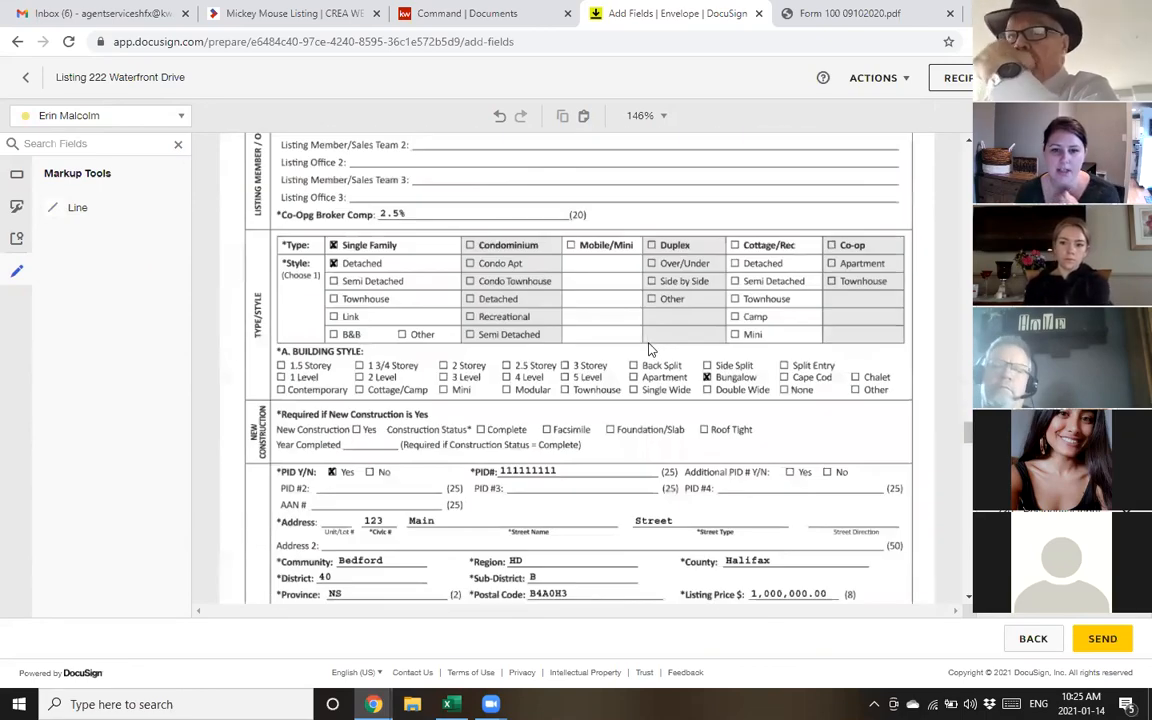
scroll(649, 352, "up", 3)
scroll(650, 355, "down", 12)
scroll(650, 358, "down", 15)
scroll(650, 361, "down", 10)
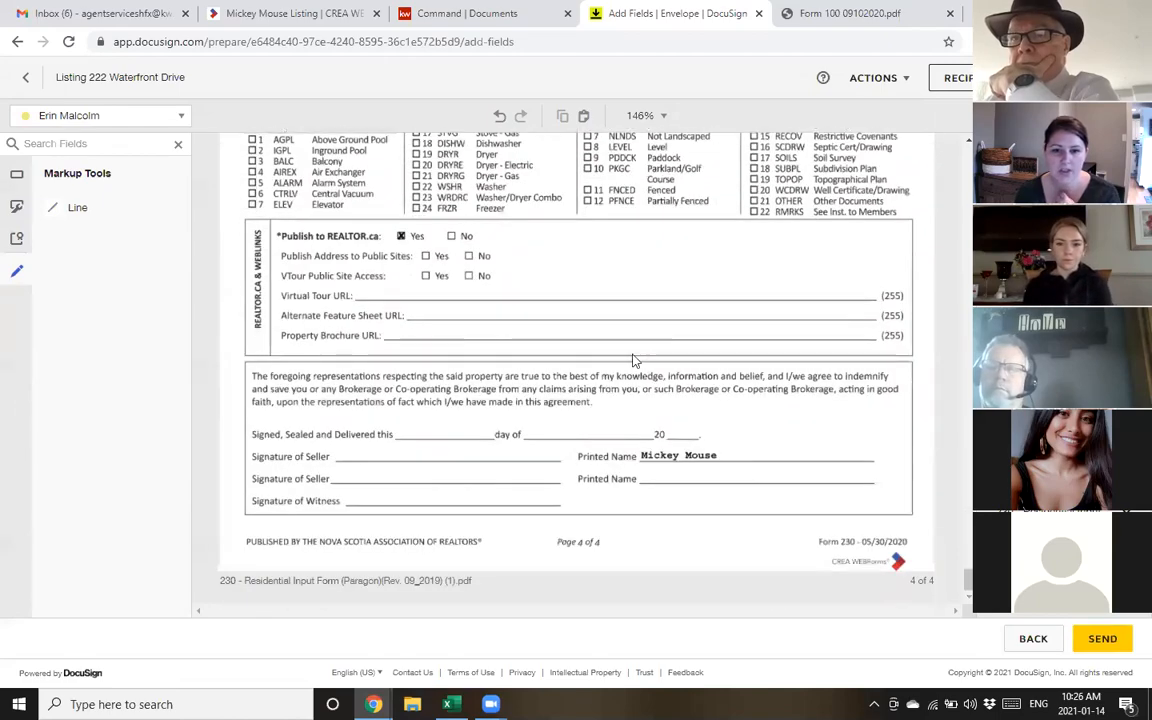
left_click(72, 120)
Place a signature field for the test seller beside 'Signature of Seller' on page 4
left_click(52, 165)
left_click(16, 174)
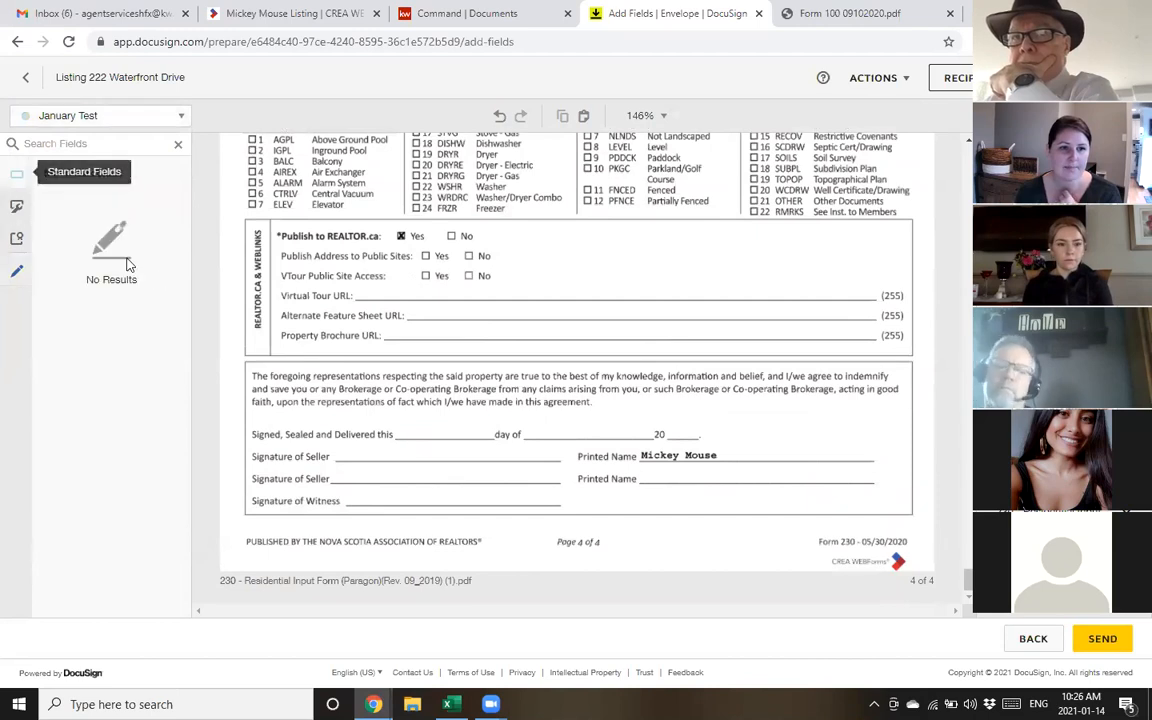
mouse_move(72, 222)
left_mouse_down()
mouse_move(355, 409)
mouse_move(411, 468)
mouse_move(340, 451)
left_mouse_up()
mouse_move(393, 481)
left_mouse_down()
mouse_move(373, 463)
mouse_move(404, 483)
mouse_move(357, 458)
left_mouse_up()
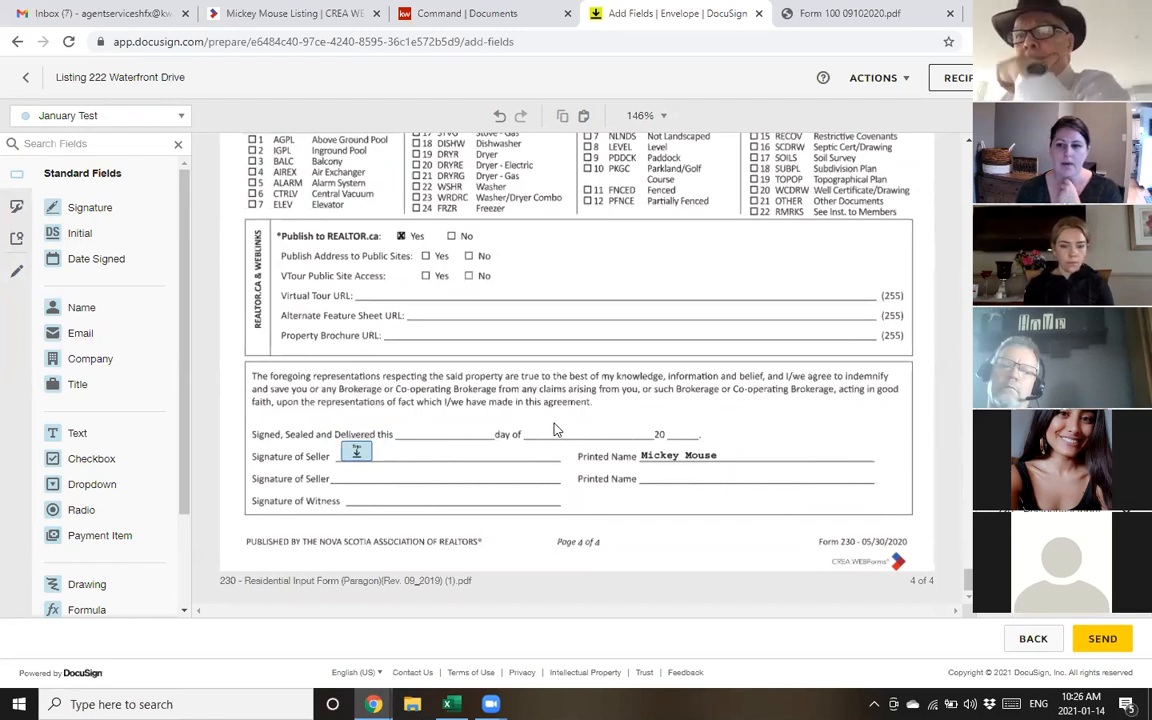
scroll(935, 507, "up", 1)
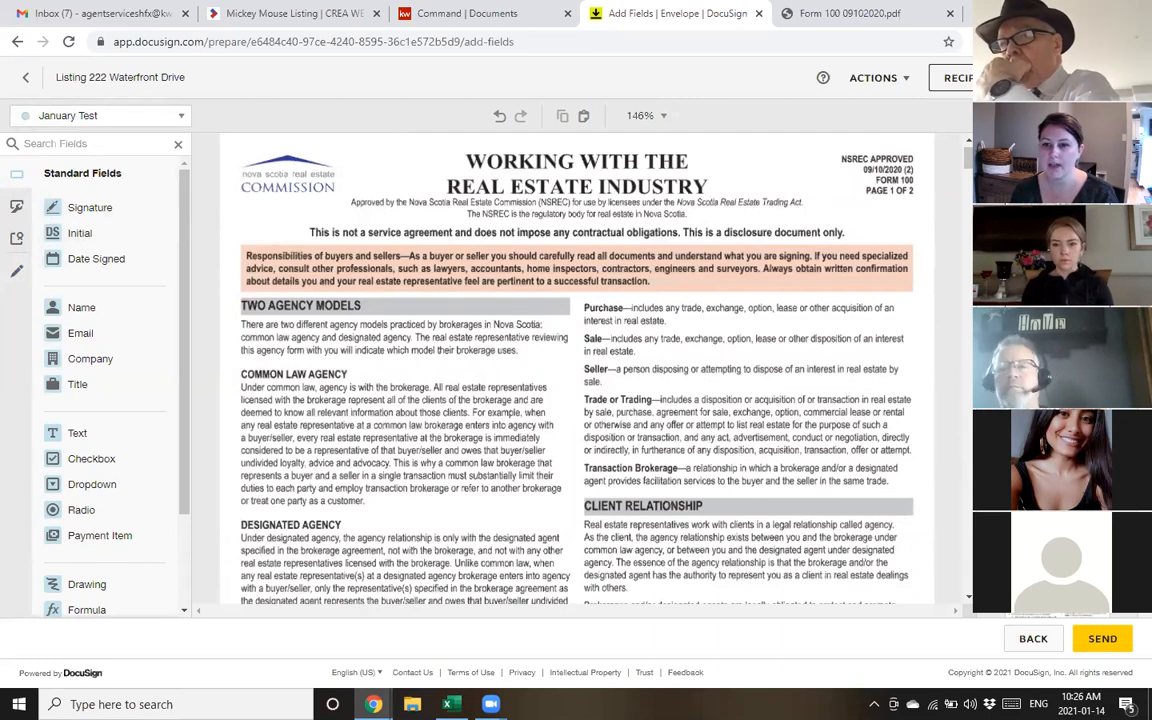
left_click(1062, 500)
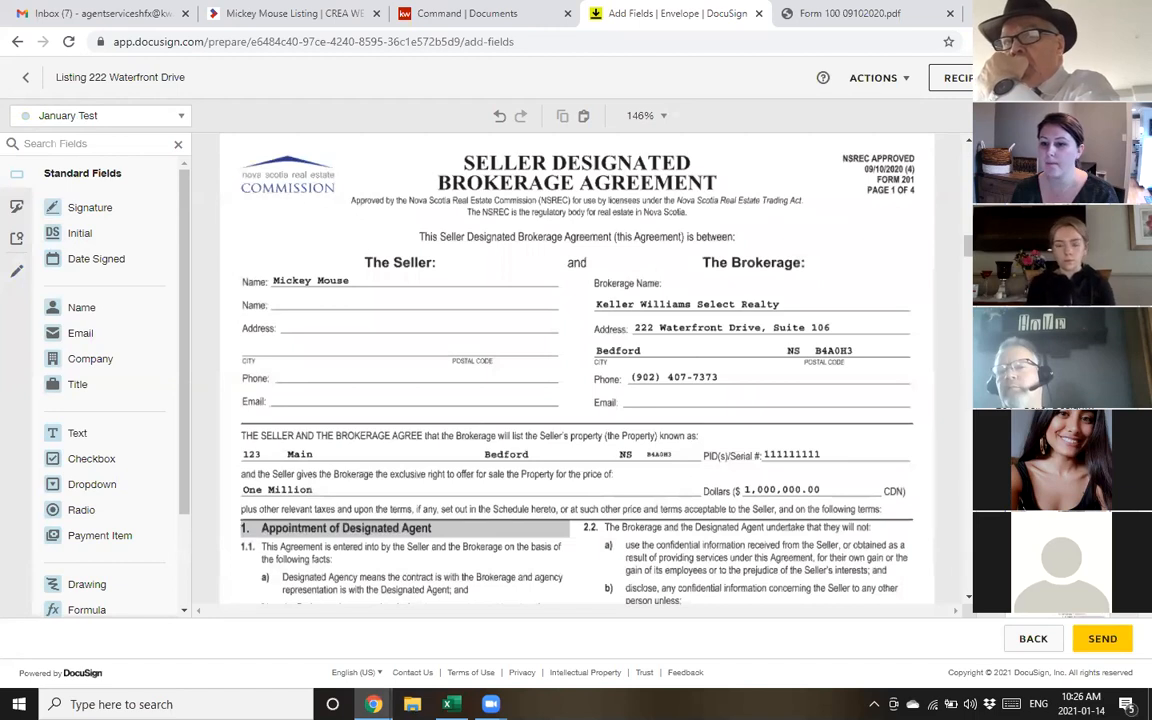
scroll(445, 369, "down", 3)
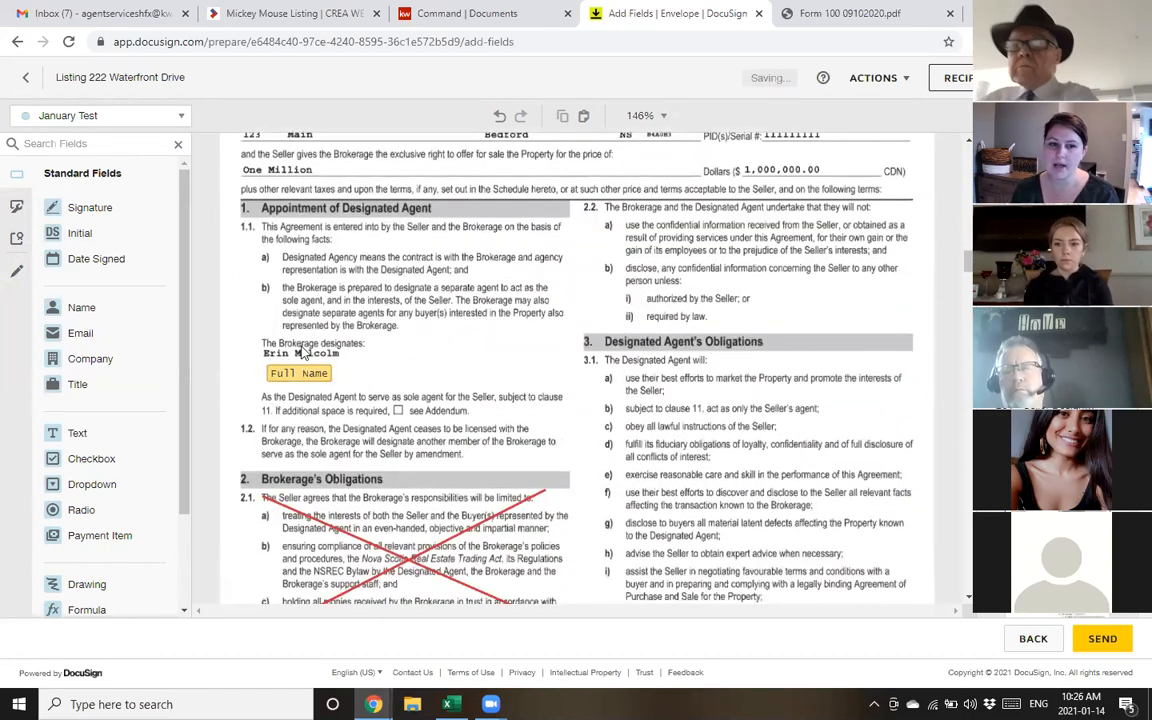
scroll(489, 339, "down", 4)
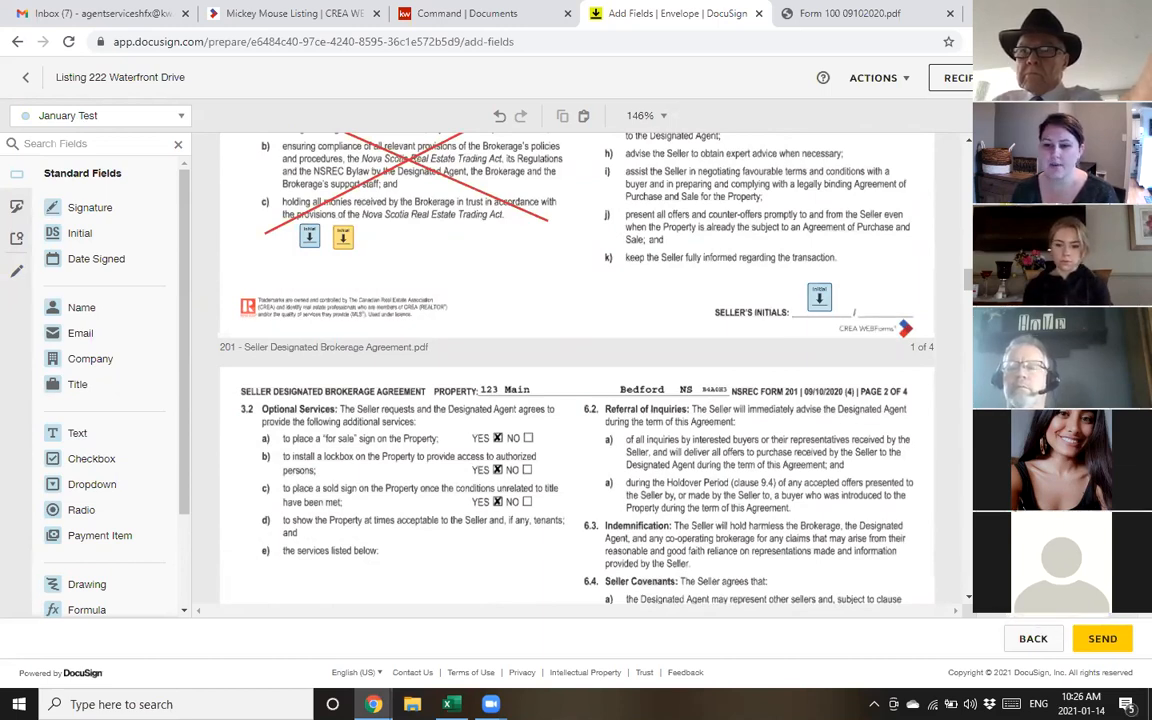
scroll(746, 411, "down", 20)
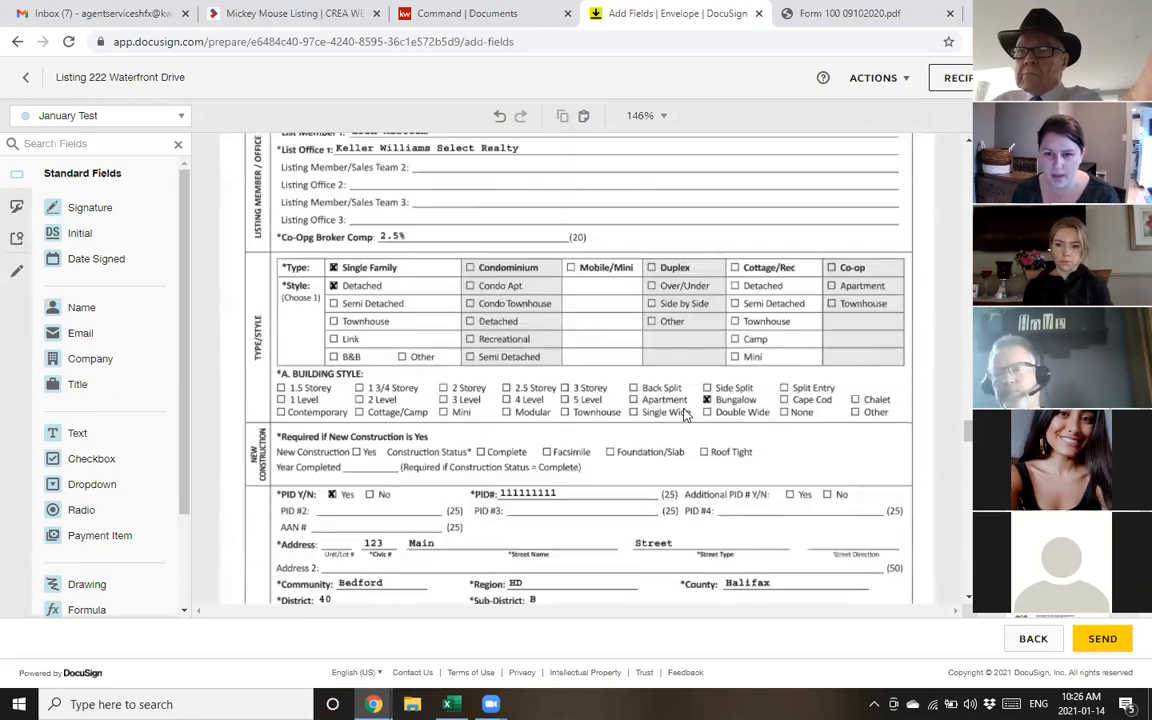
scroll(686, 413, "down", 1)
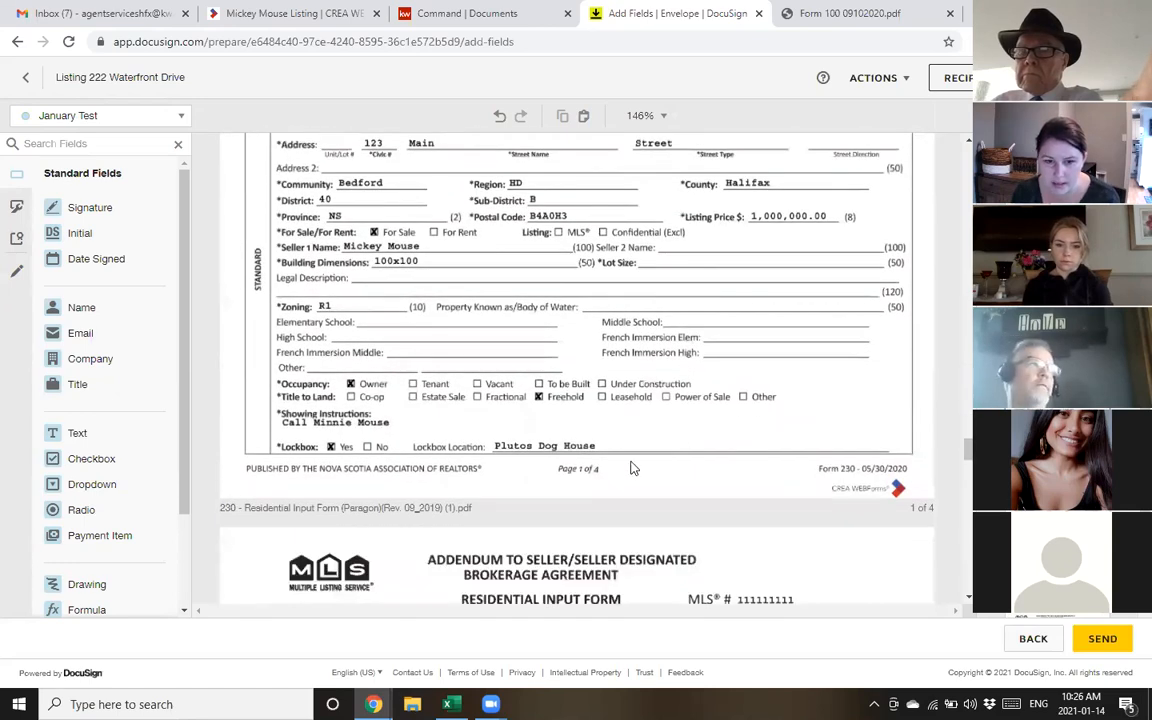
scroll(609, 374, "up", 1)
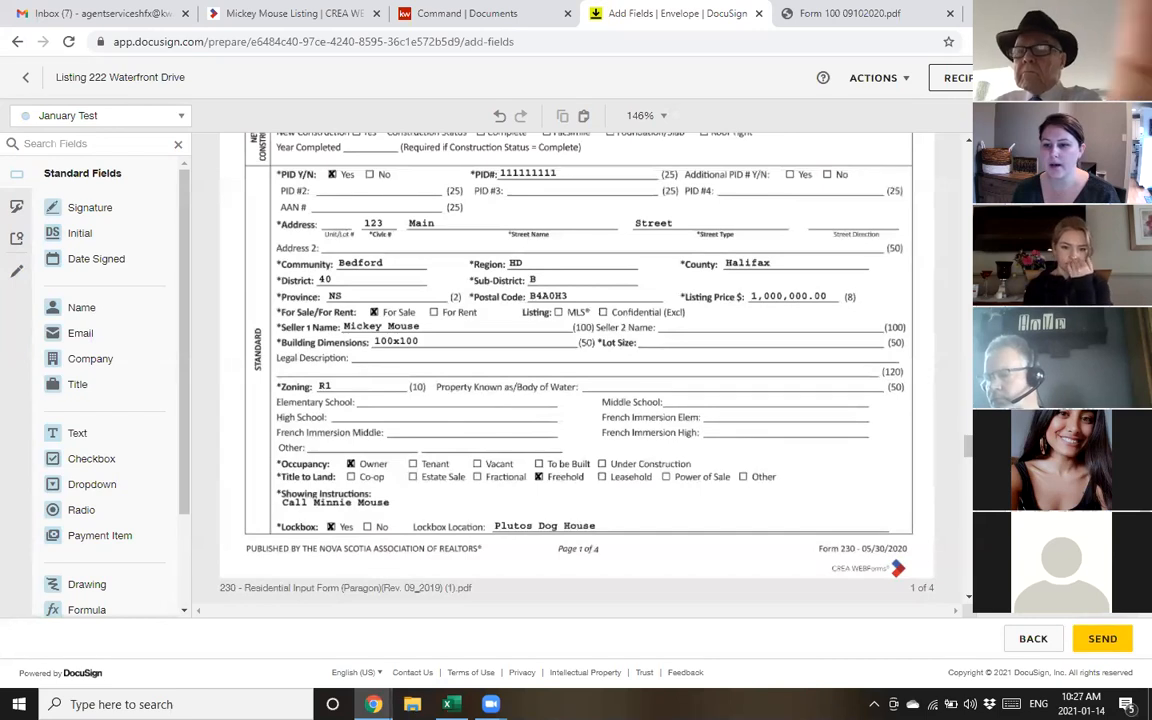
scroll(872, 434, "down", 5)
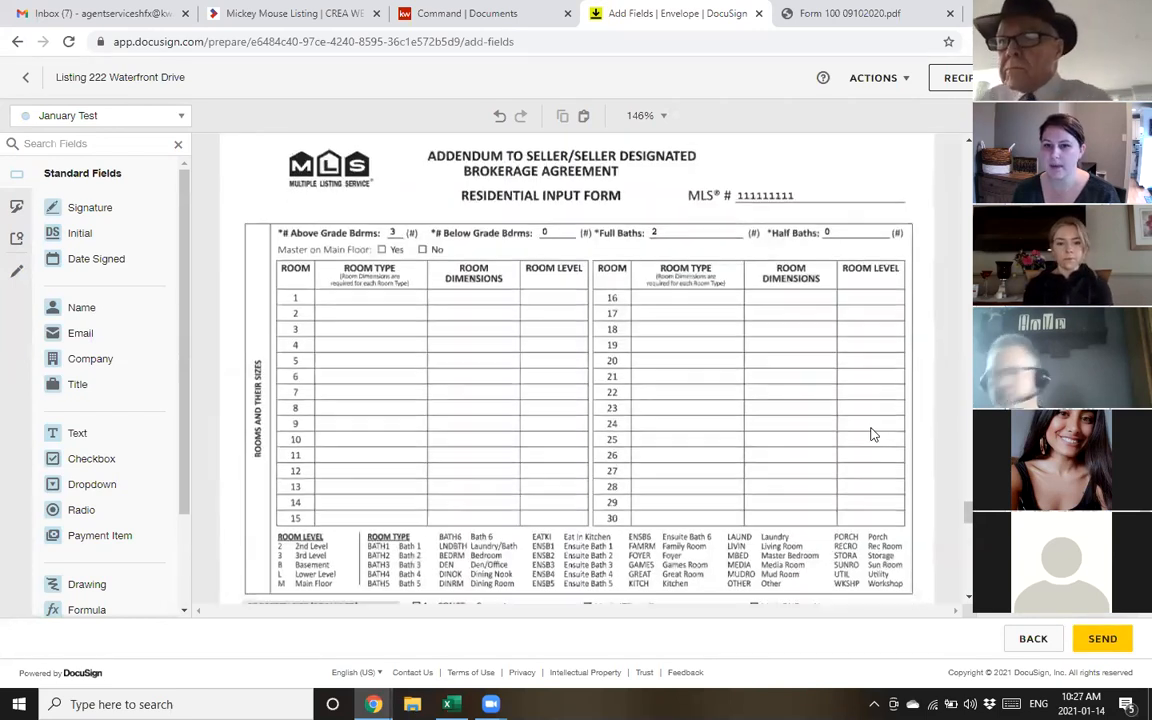
scroll(872, 434, "down", 3)
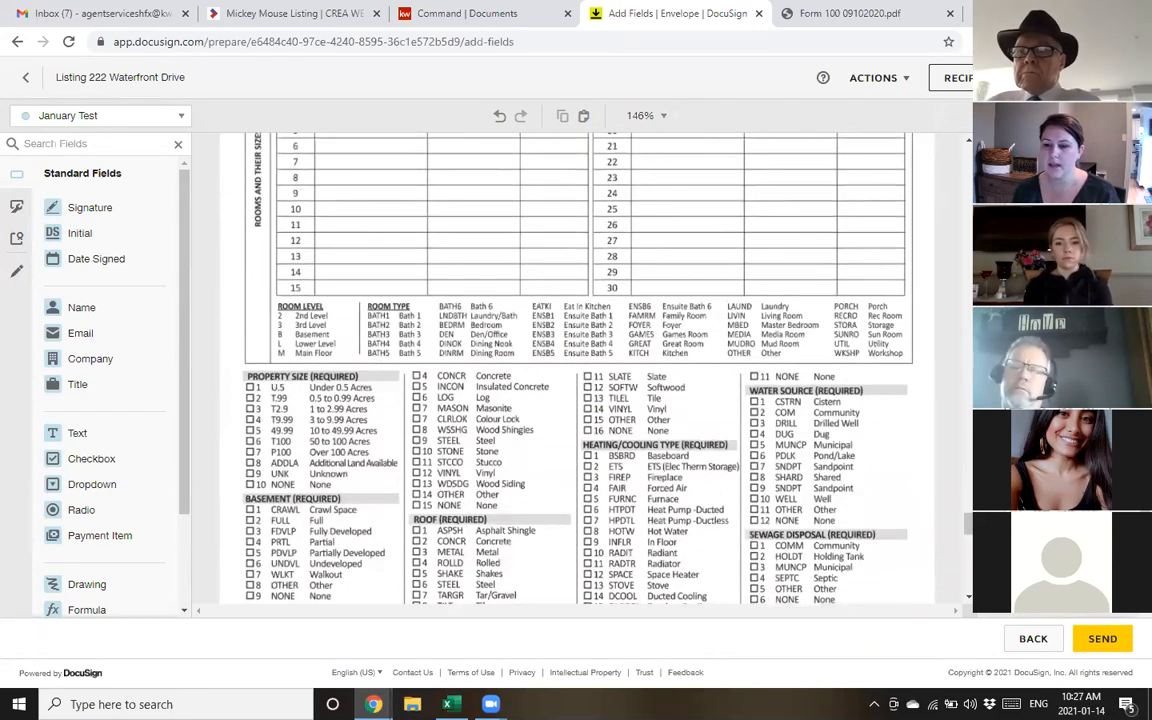
scroll(560, 442, "down", 3)
scroll(419, 383, "up", 12)
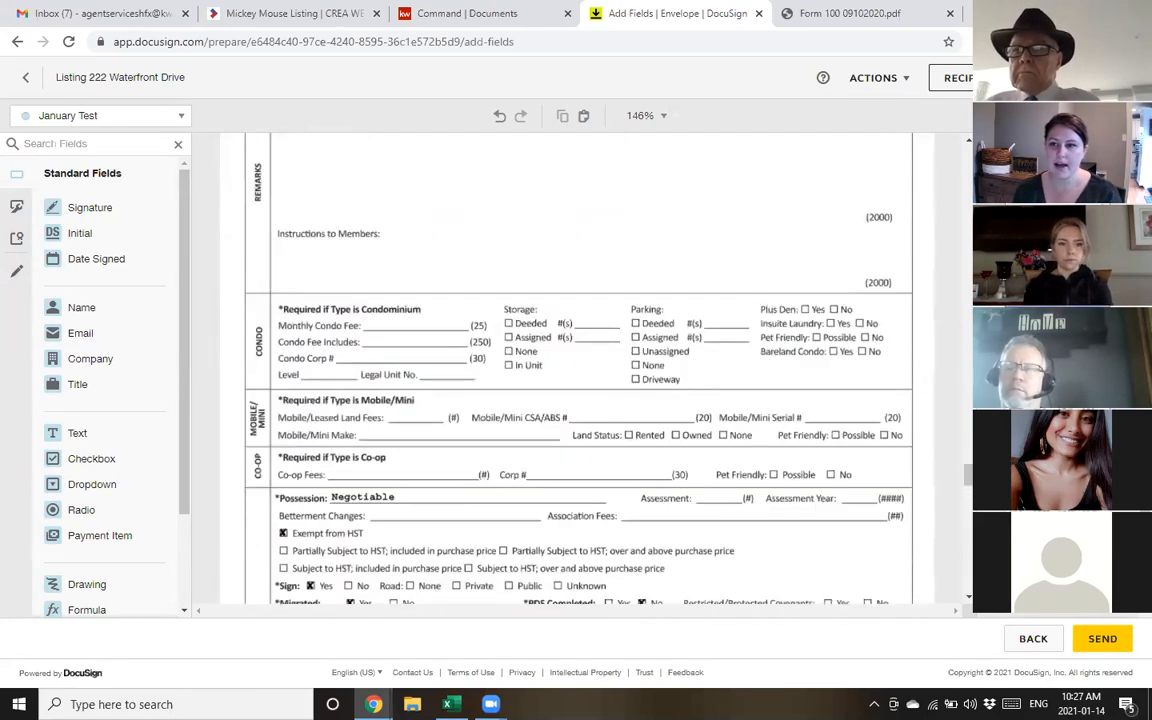
left_click(1102, 638)
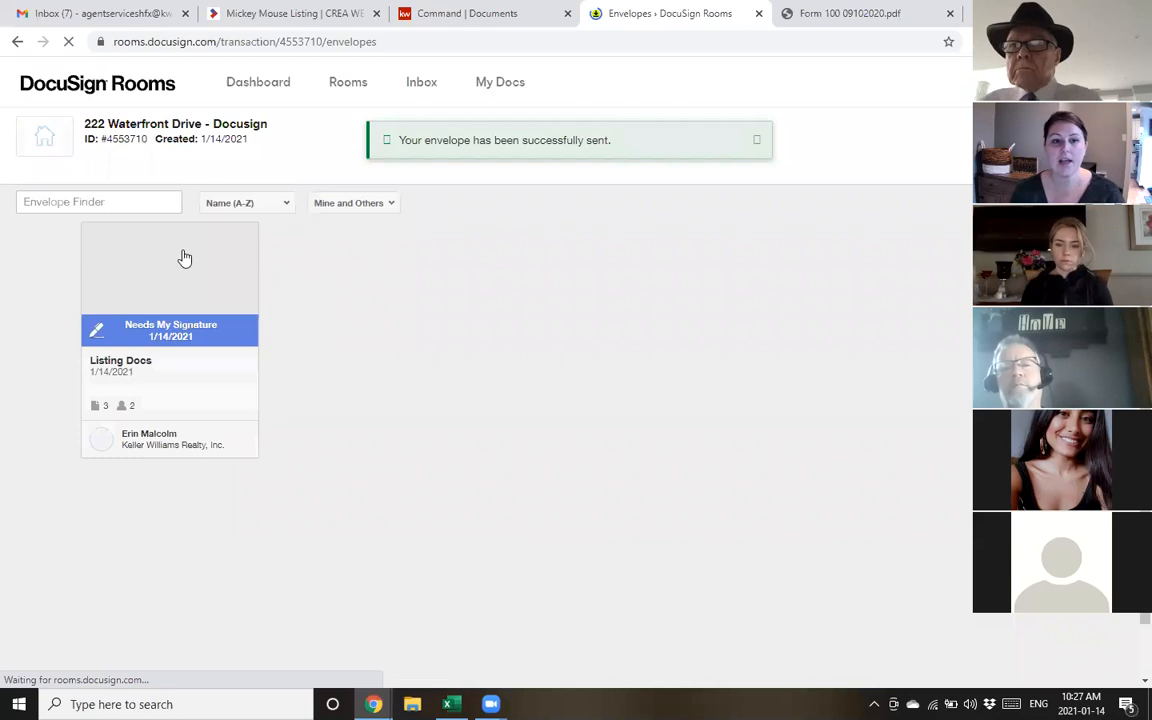
Open the Listing Docs envelope, confirm both recipients show Needs to Sign, and begin signing
left_click(174, 342)
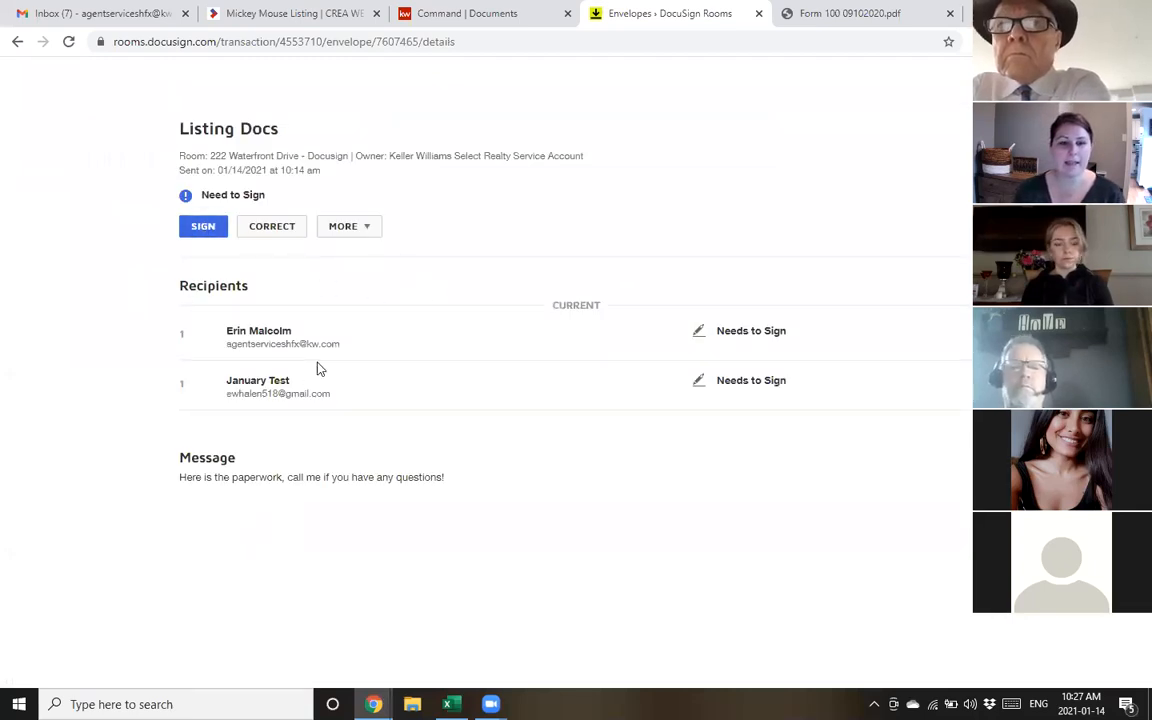
left_click_drag(180, 286, 258, 297)
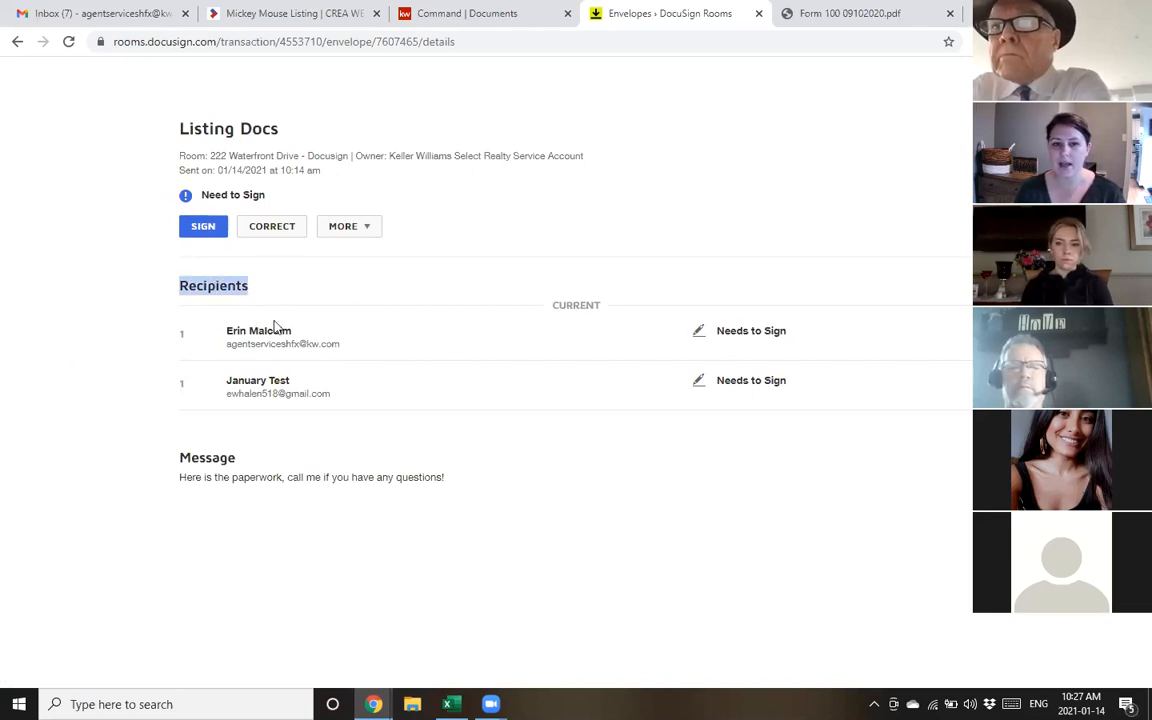
left_click_drag(729, 330, 787, 330)
left_click_drag(717, 379, 828, 378)
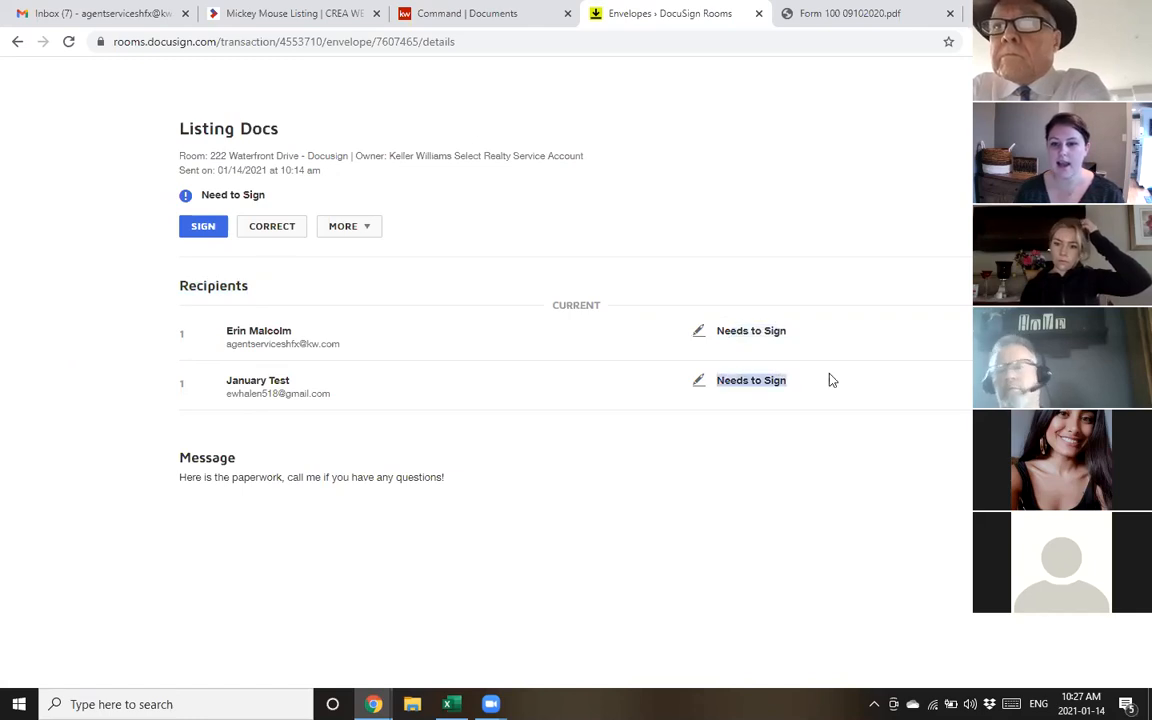
left_click(615, 445)
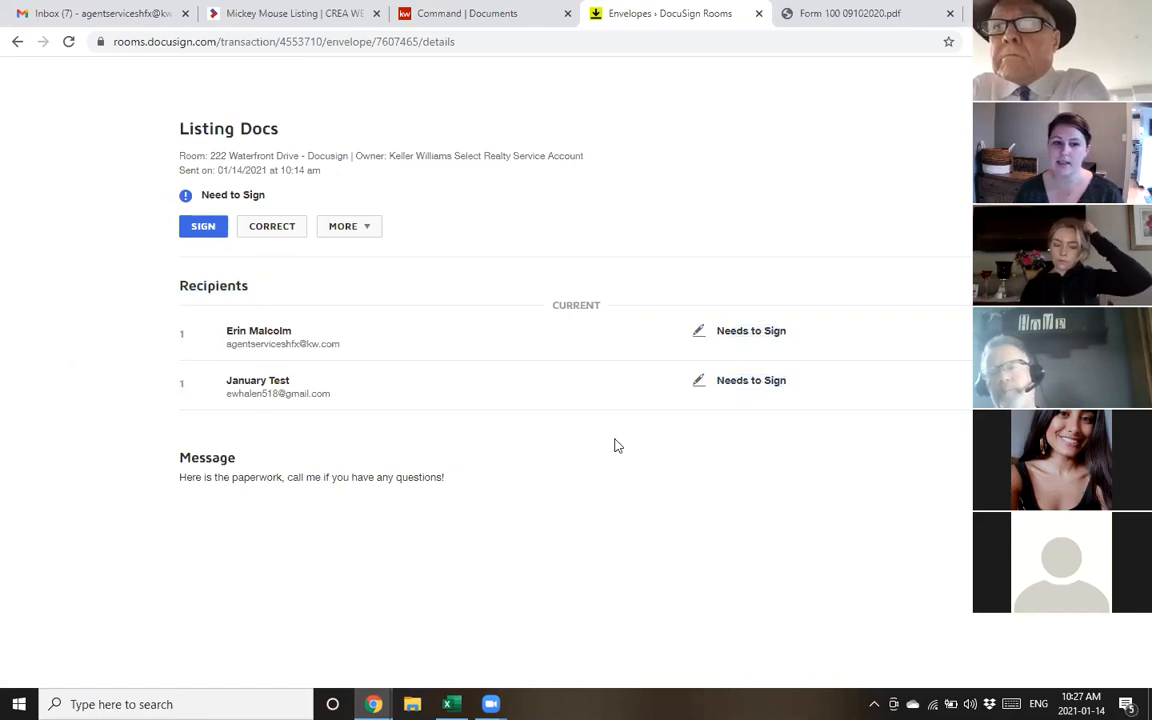
left_click(205, 227)
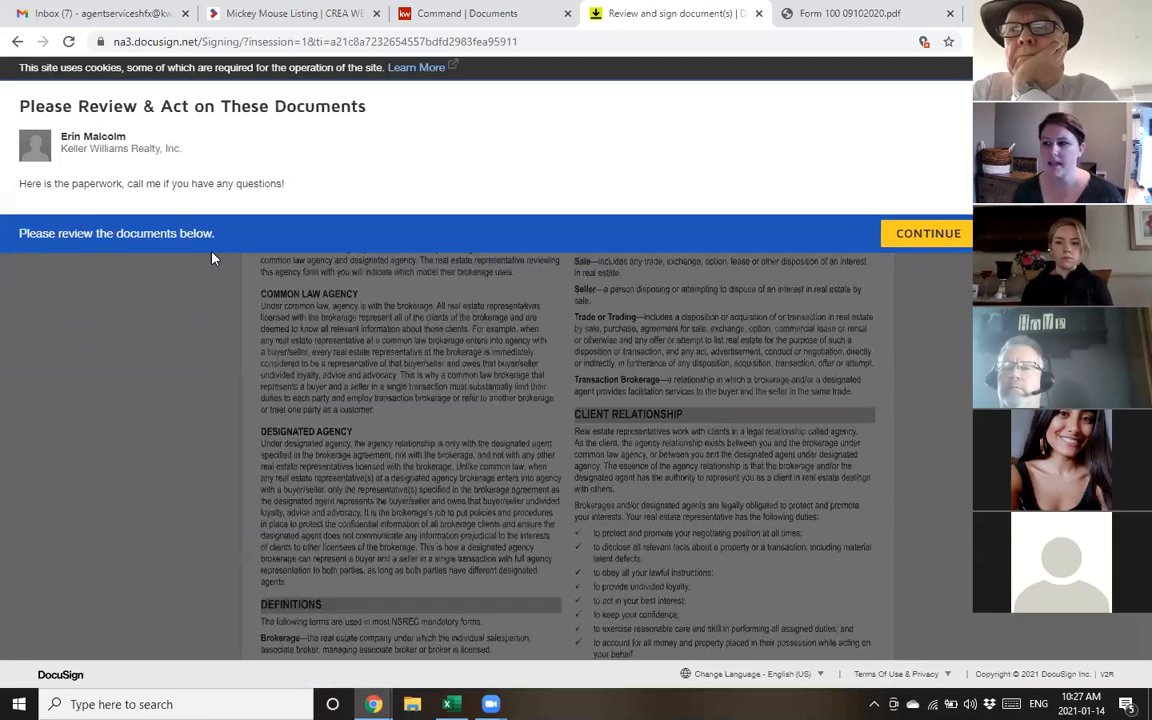
Start guided signing and initial the crossed-out Brokerage's Obligations clause
left_click(942, 243)
left_click(236, 194)
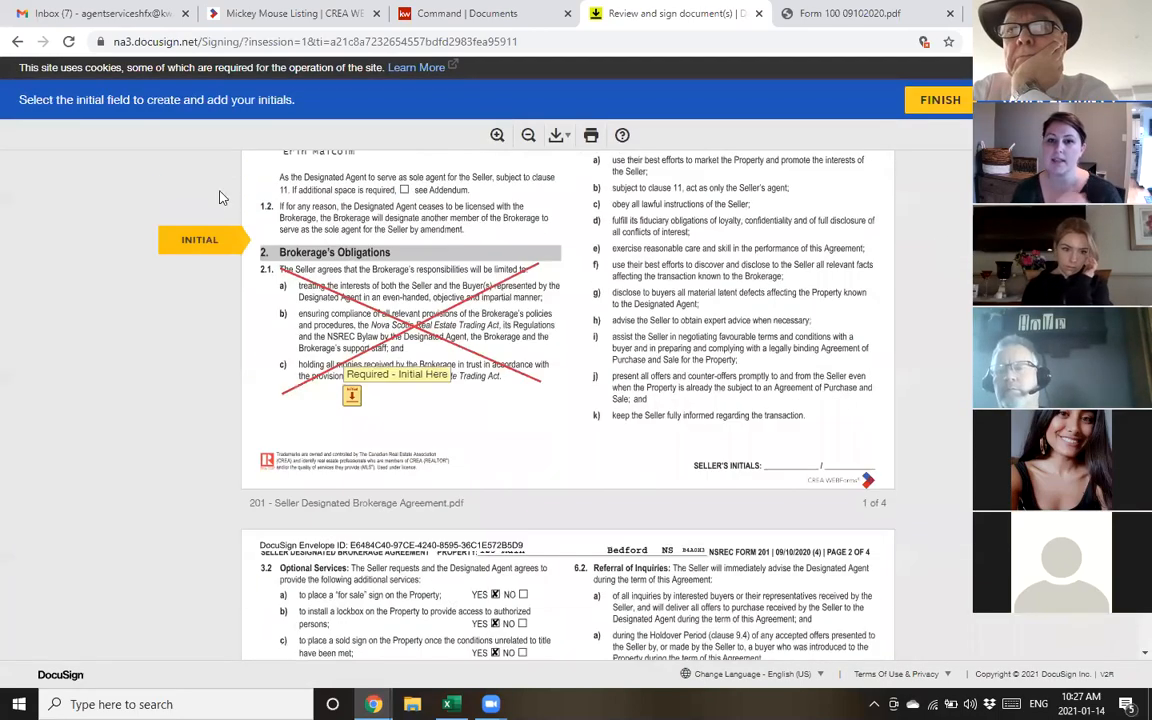
left_click(350, 400)
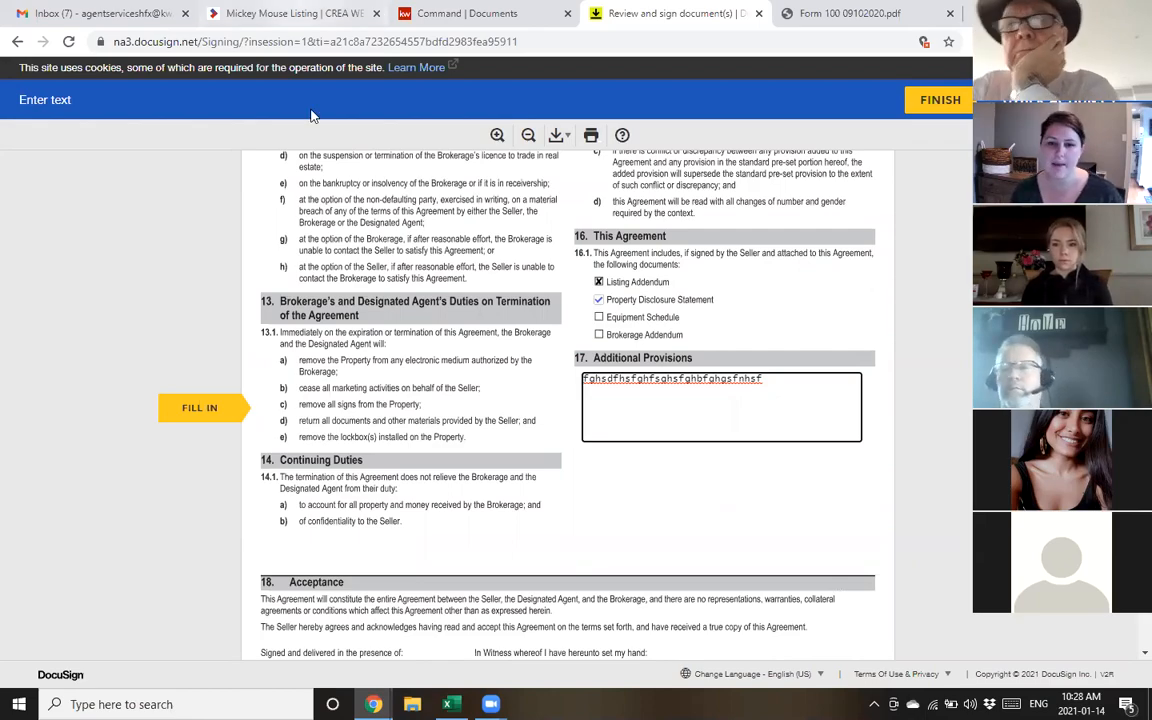
Check the designated agent's Full Name field, leaving it unchanged
scroll(515, 318, "up", 10)
scroll(520, 322, "up", 10)
scroll(522, 330, "up", 10)
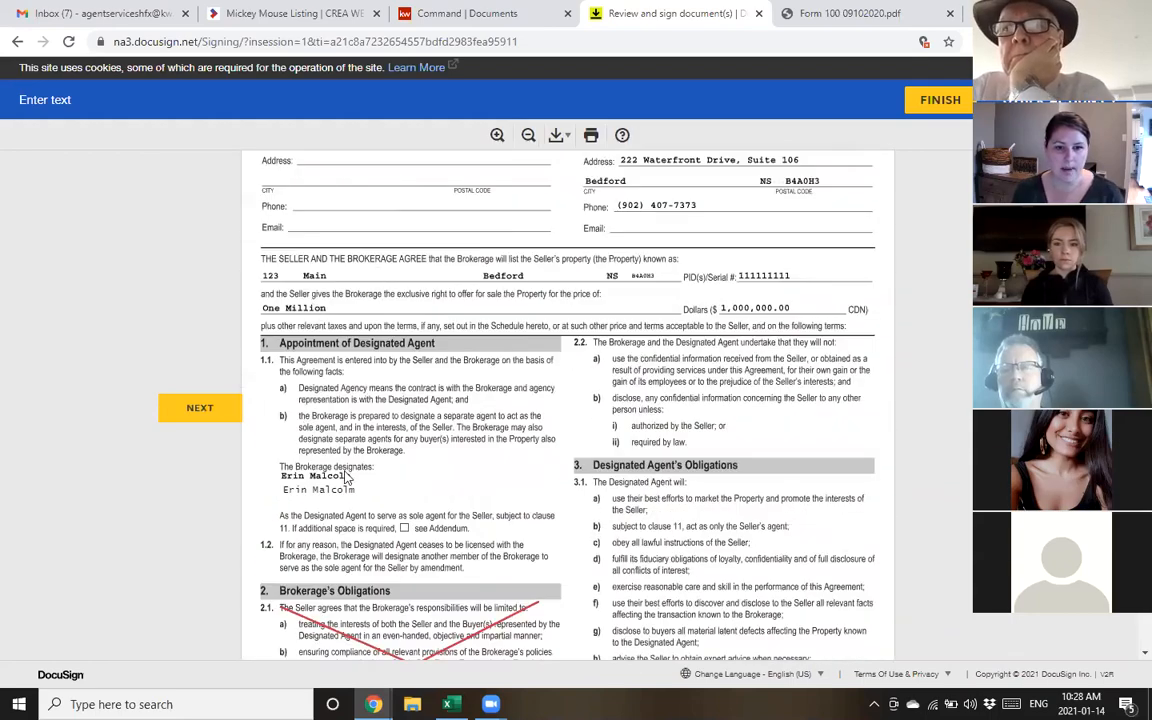
scroll(295, 362, "down", 3)
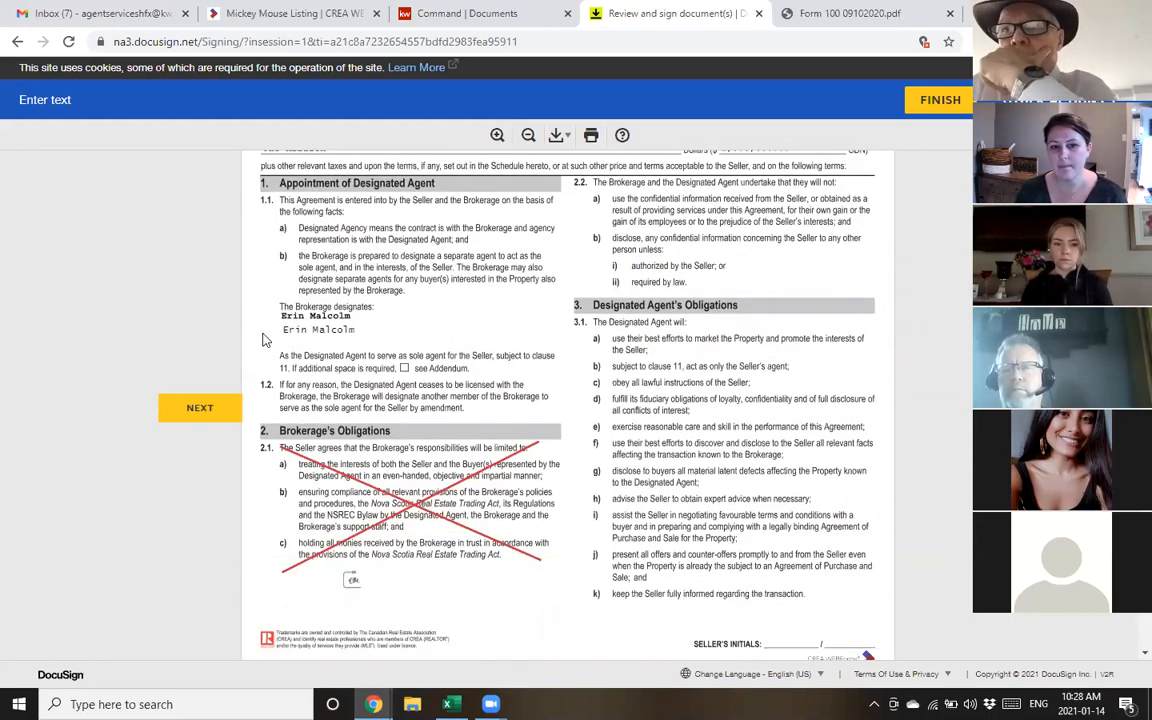
left_click(305, 331)
left_click(356, 330)
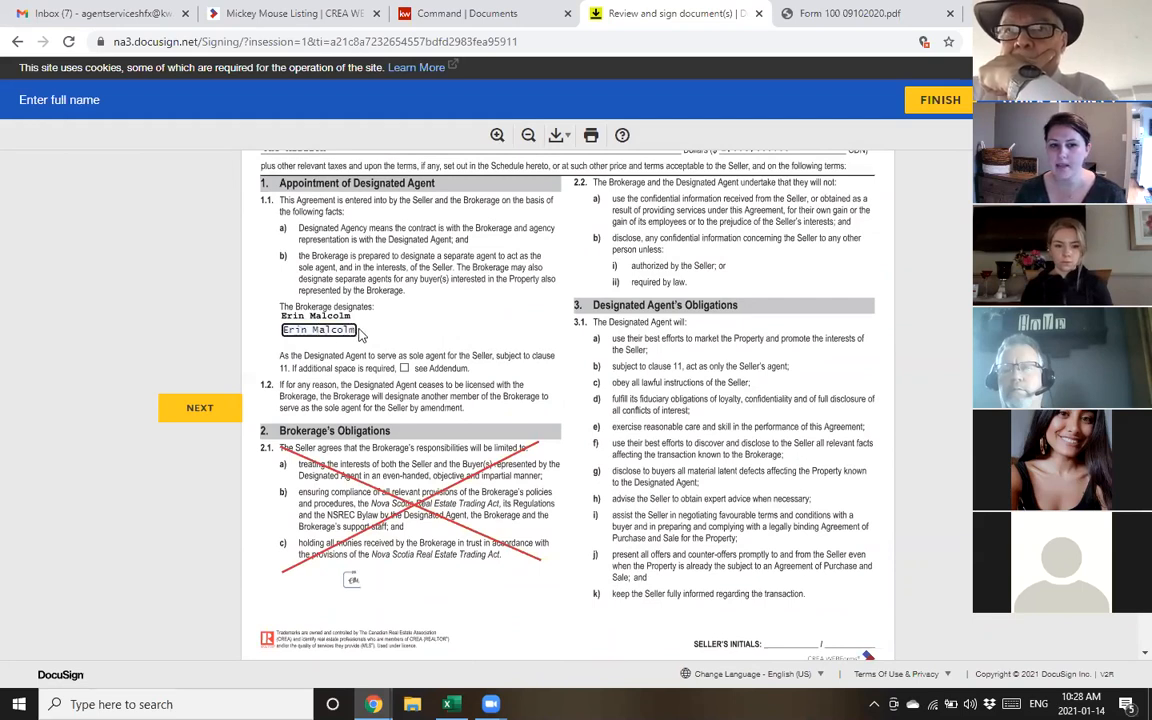
left_click(449, 324)
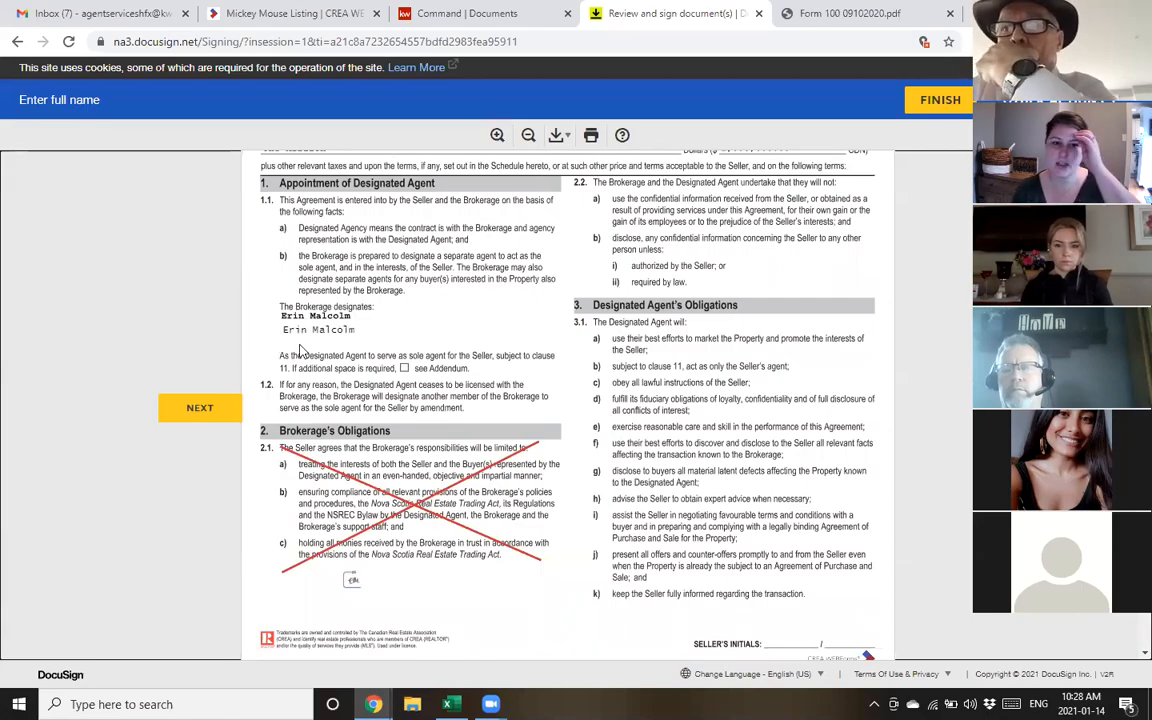
Change the Additional Provisions text to 'fghsdfhsfghfsghsfghbfghgsfnhsfgfhfhfghf'
scroll(635, 306, "down", 20)
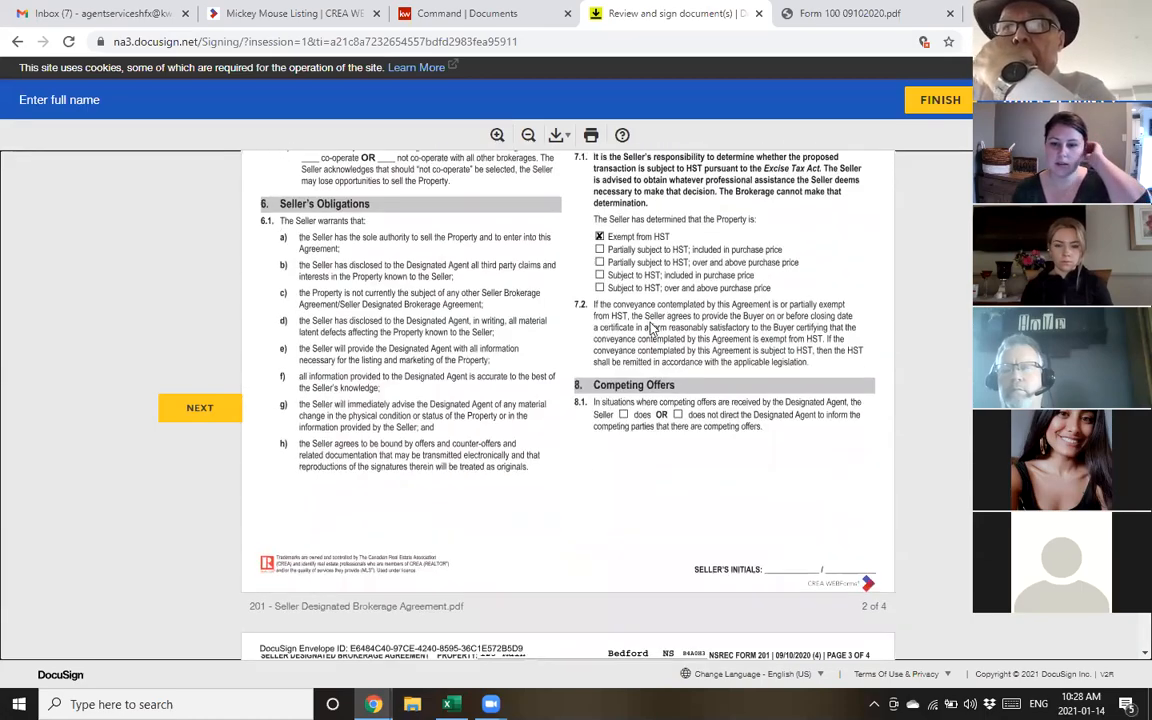
scroll(655, 331, "down", 15)
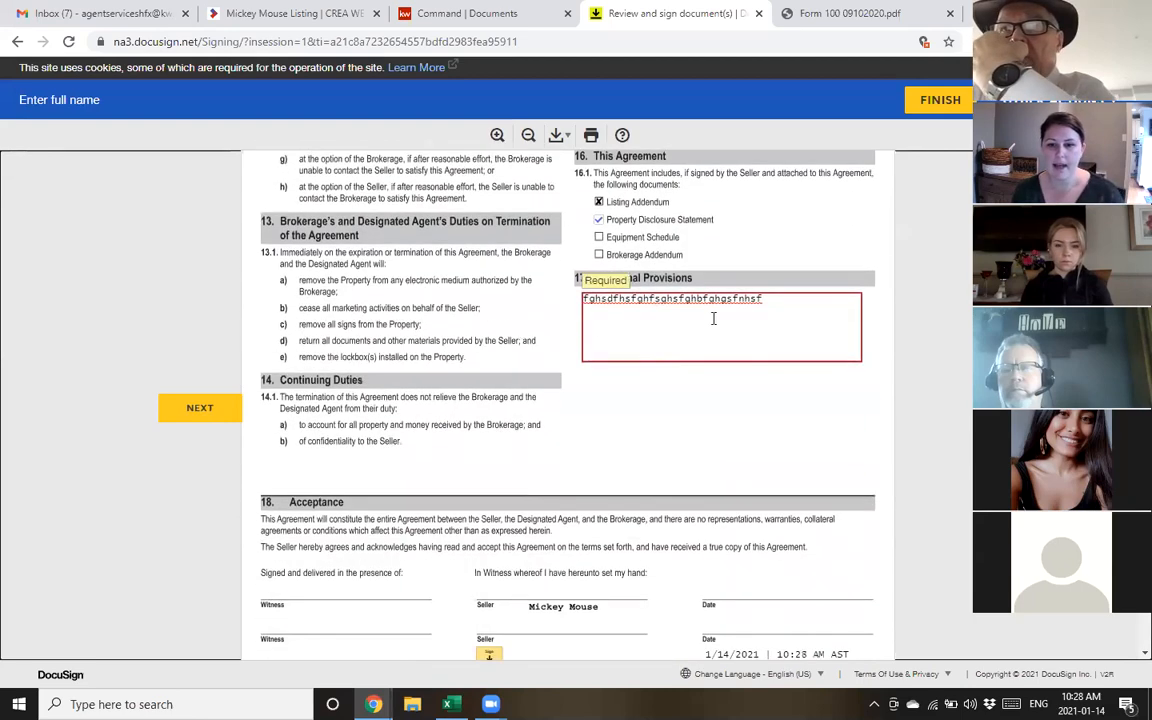
left_click(635, 326)
type("fghsdfhsfghfsghsfghbfghgsfnhsfgfhfhfghffgdh")
left_click(750, 420)
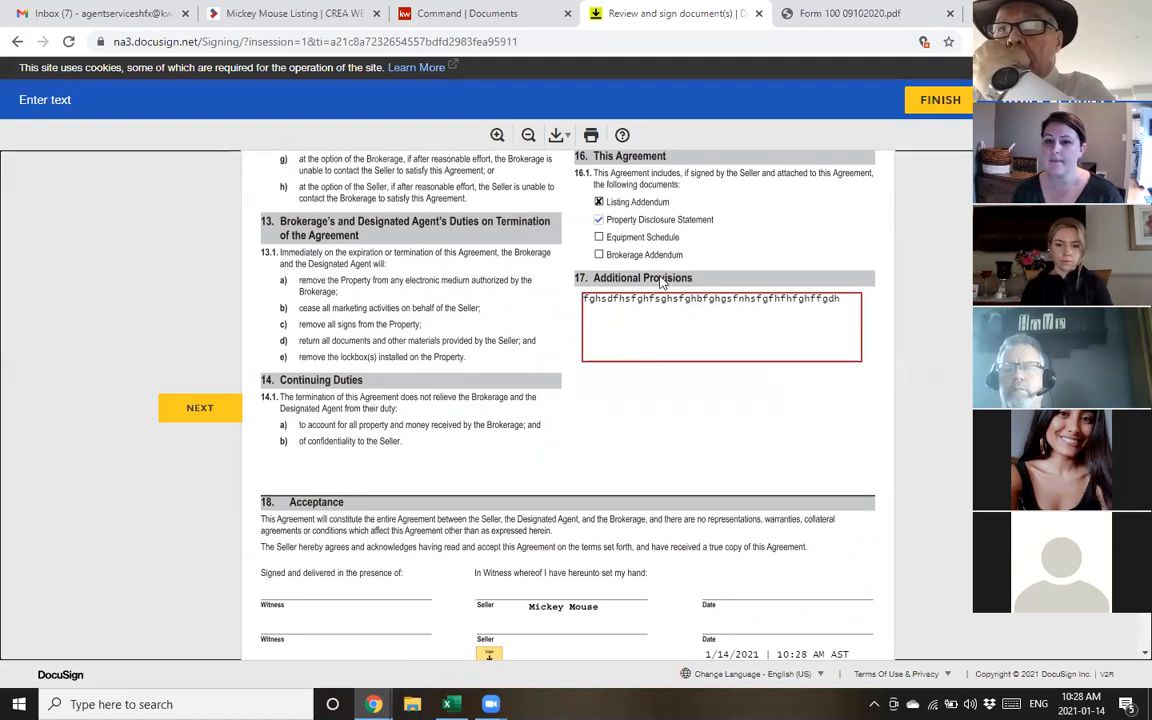
Sign at the Sign Here field as the brokerage representative and finish
left_click(193, 411)
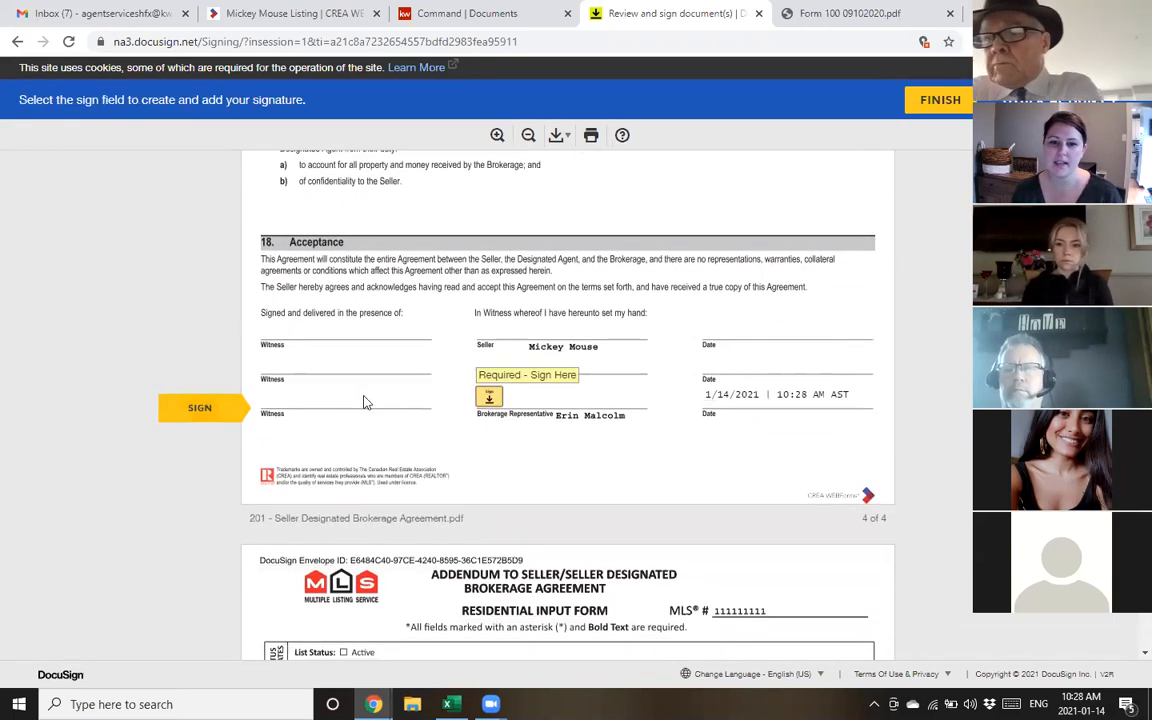
left_click(489, 397)
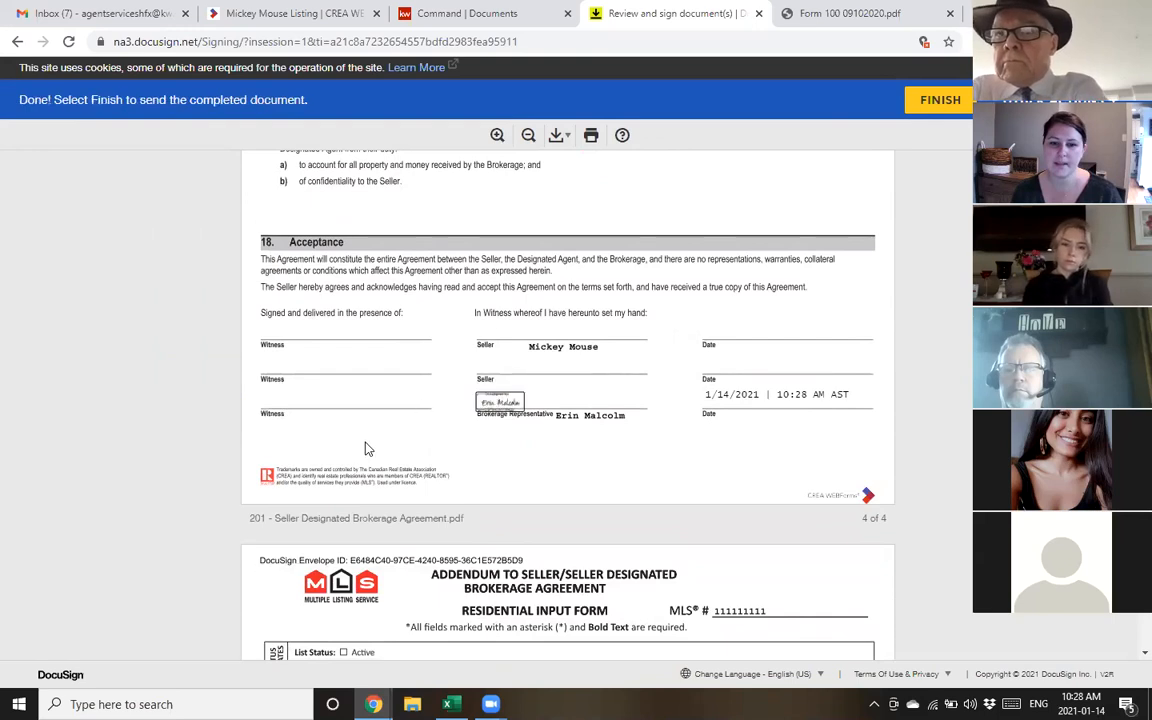
left_click(928, 103)
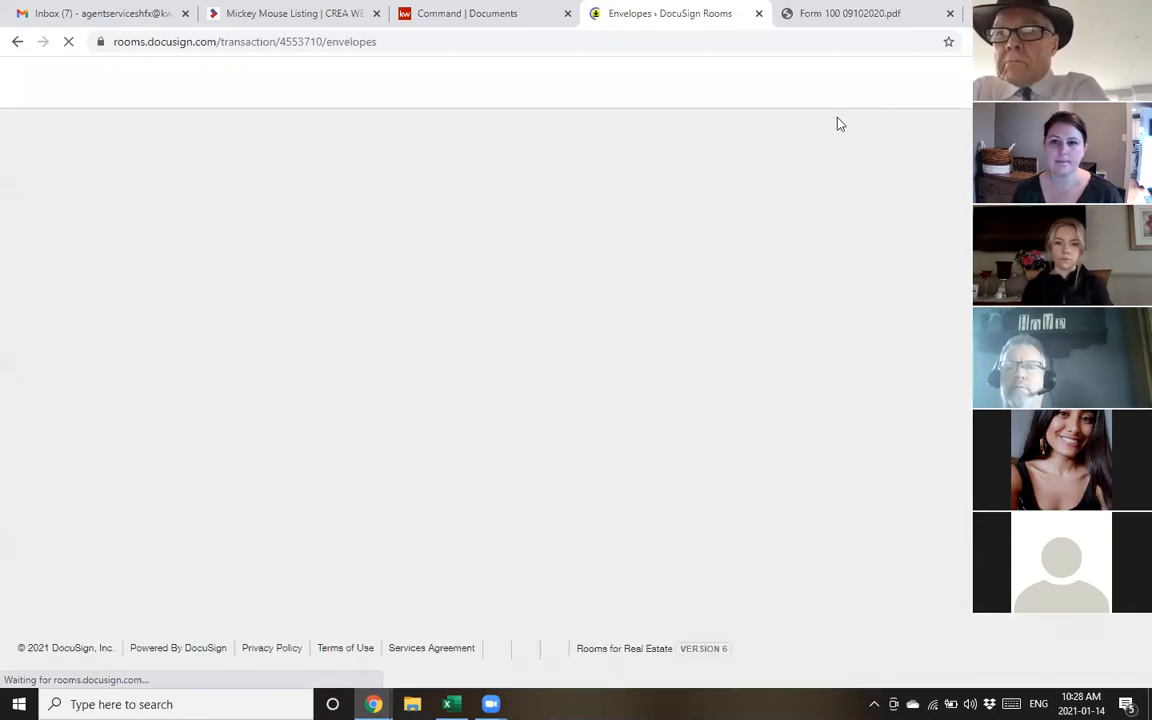
Close the Form 100 09102020.pdf page and view the Listing Docs envelope, showing one recipient signed and the seller pending
left_click(948, 15)
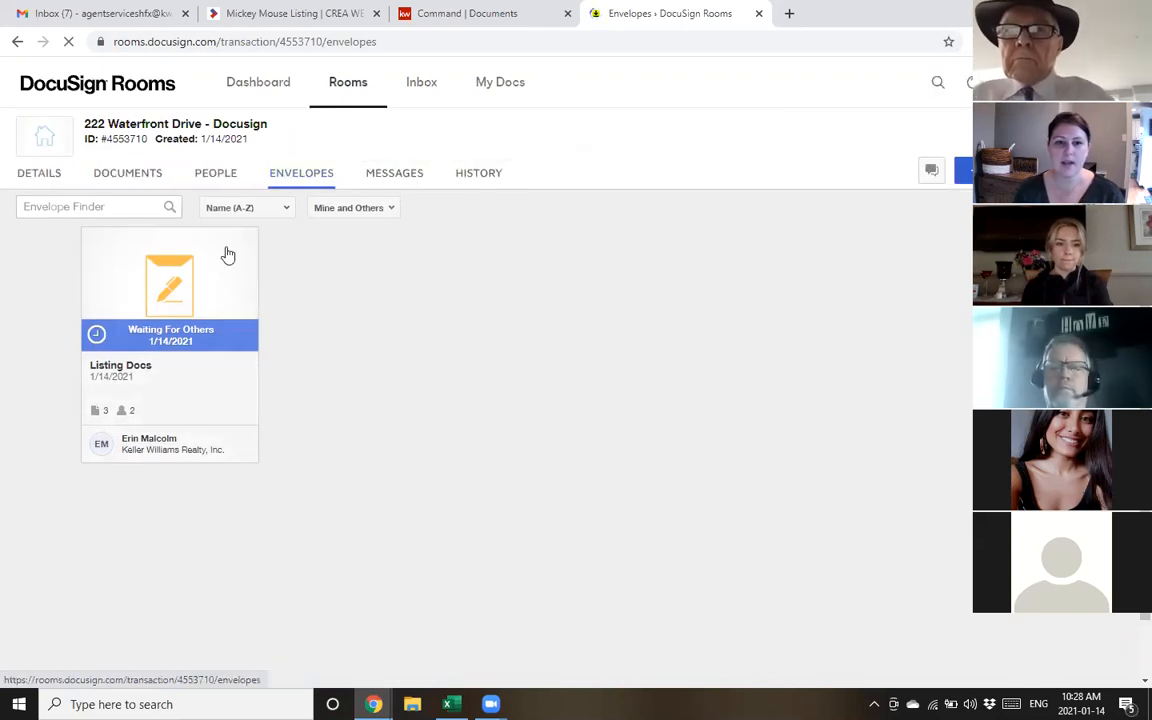
left_click(167, 337)
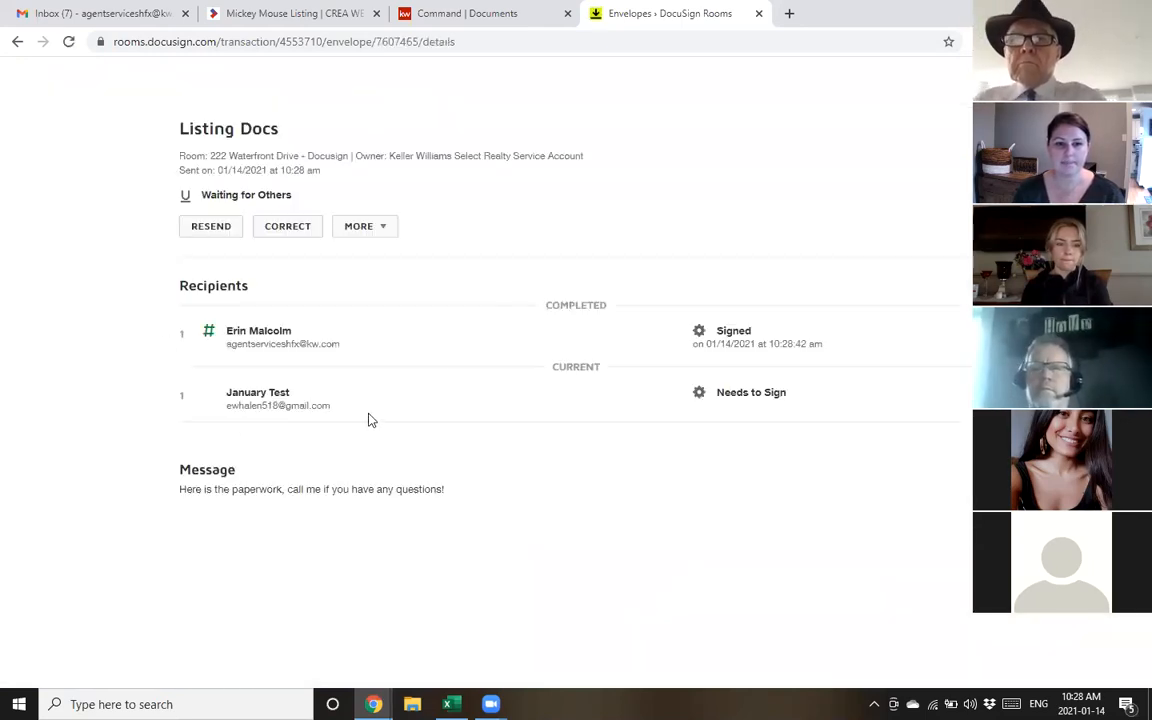
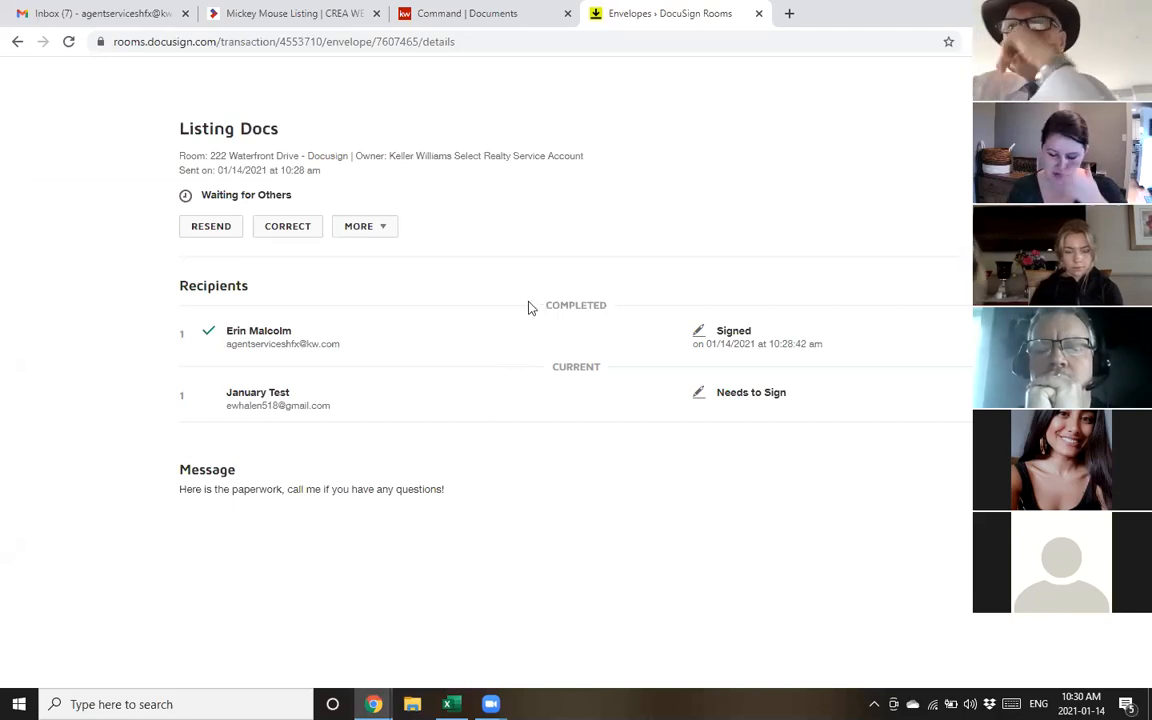
Reload the Listing Docs envelope details page, then switch to the Gmail inbox
left_click(430, 42)
key("Return")
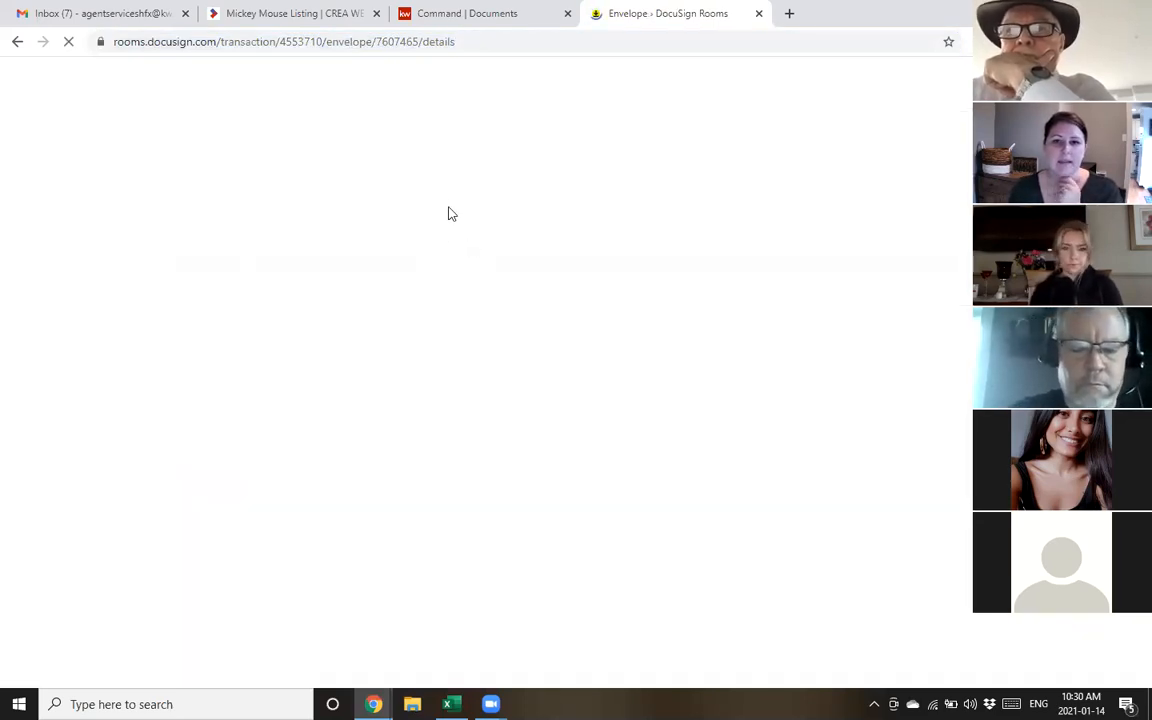
left_click(70, 11)
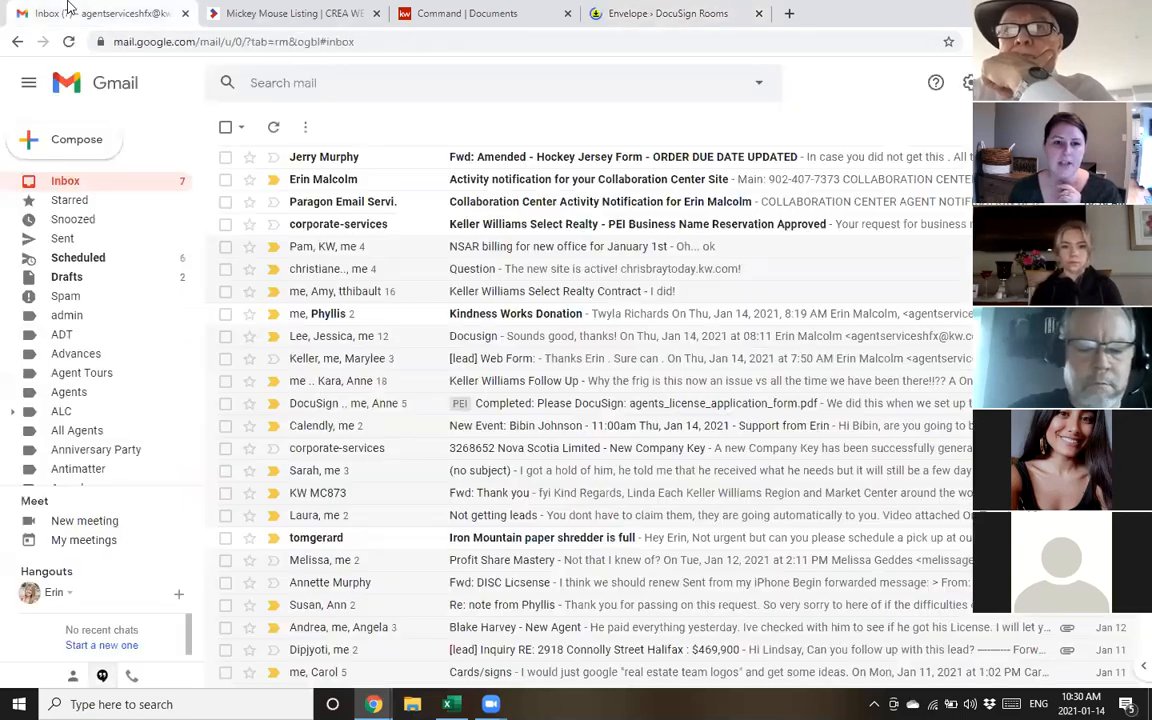
left_click(648, 12)
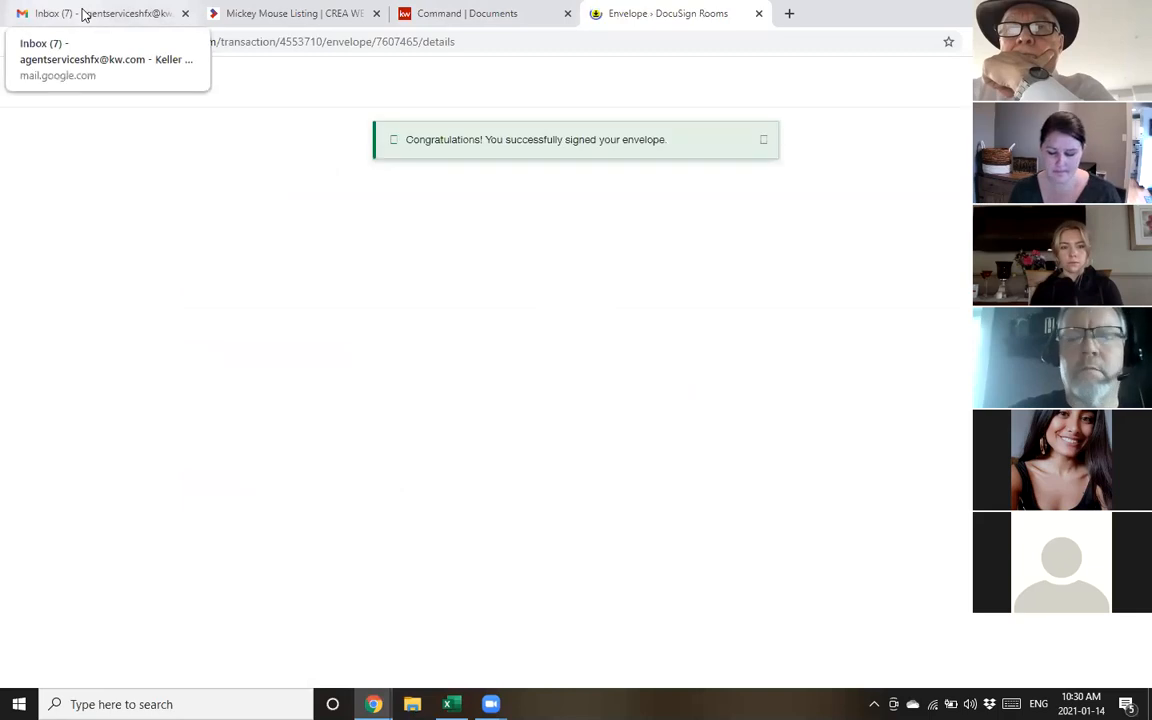
left_click(88, 12)
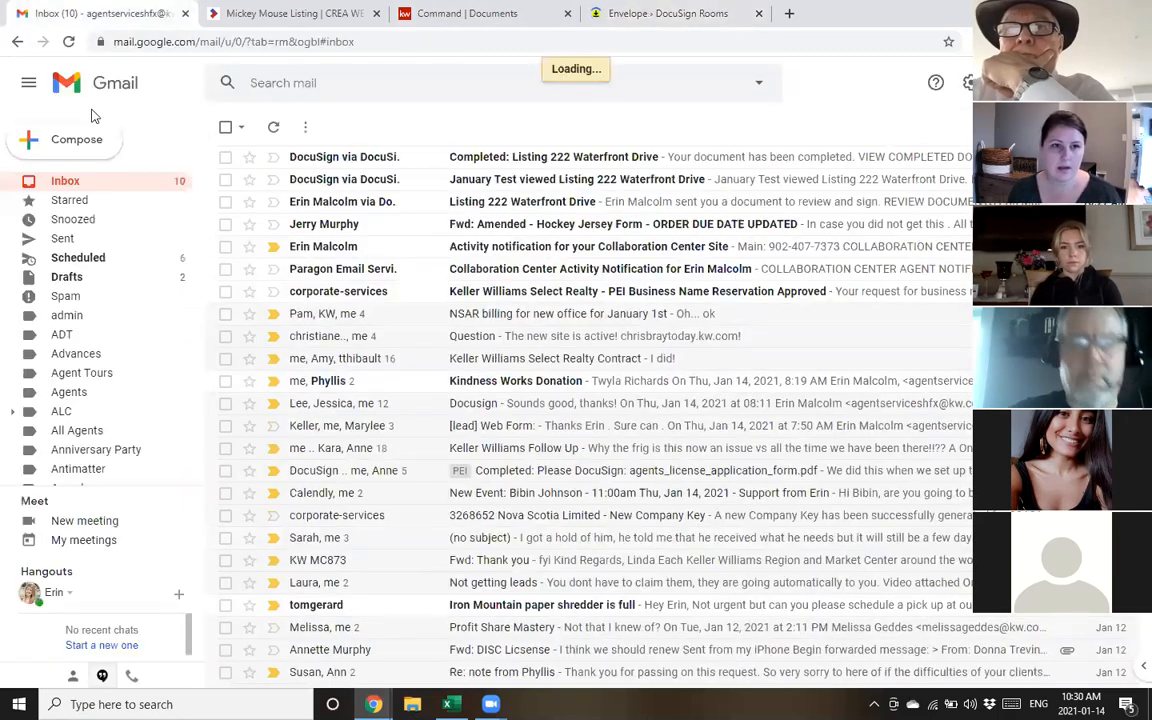
left_click(510, 178)
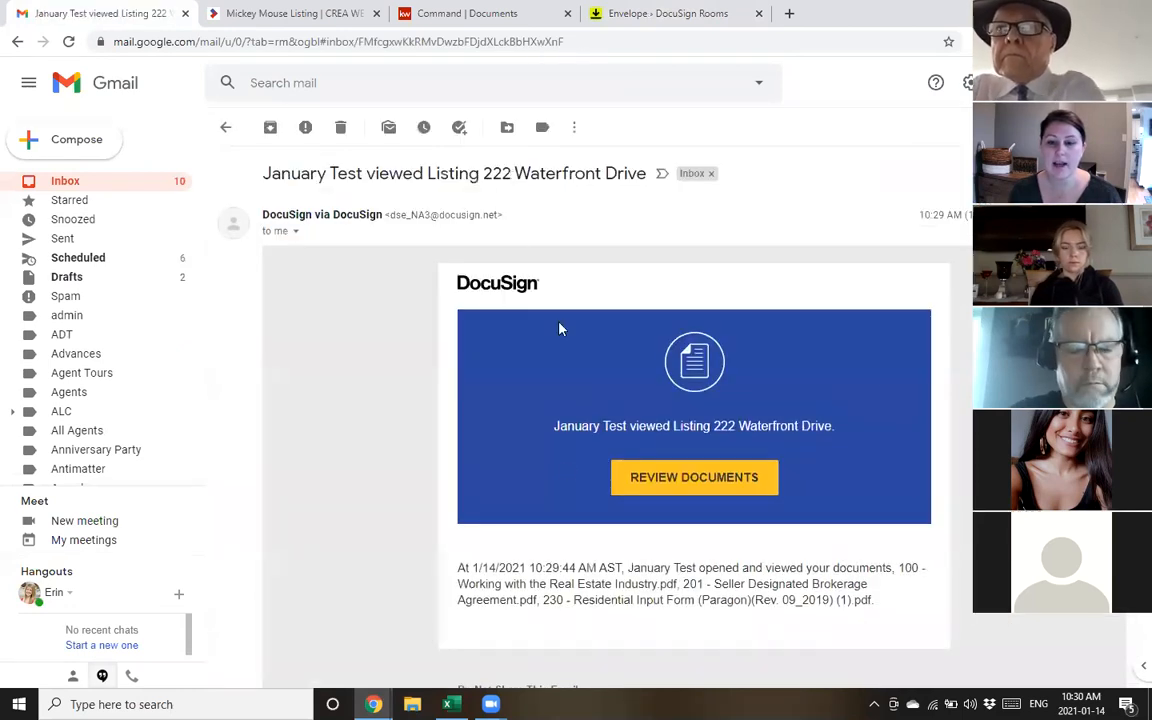
left_click_drag(259, 173, 489, 183)
left_click(340, 127)
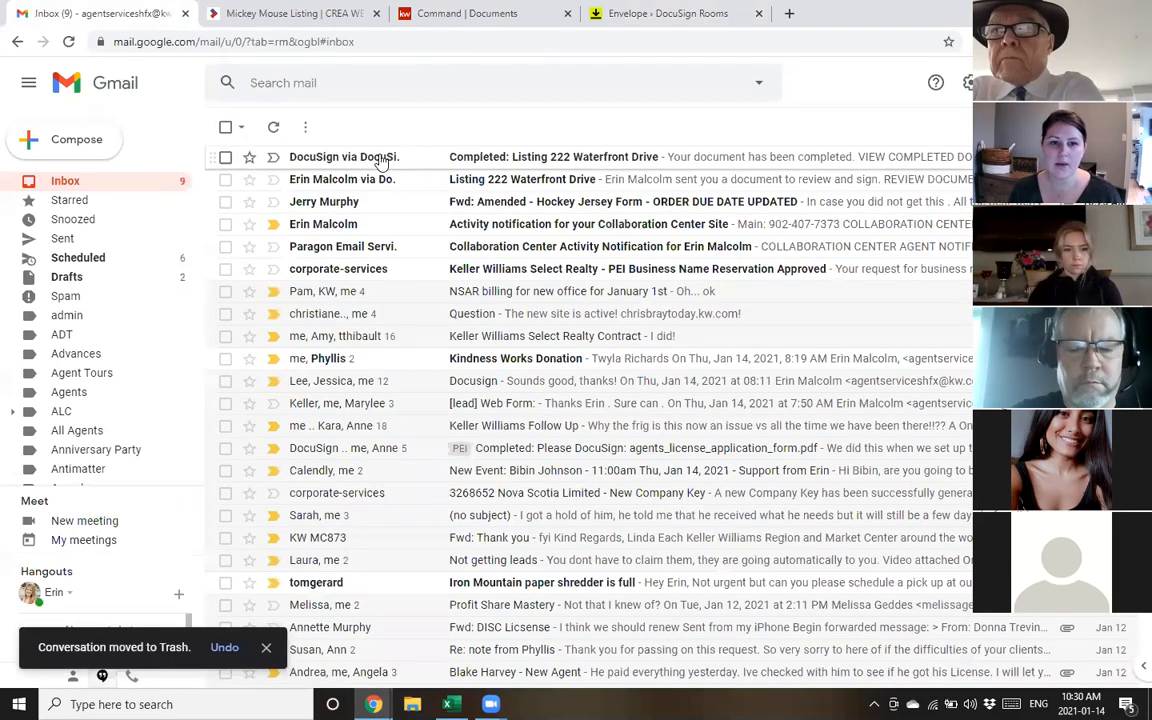
left_click(380, 163)
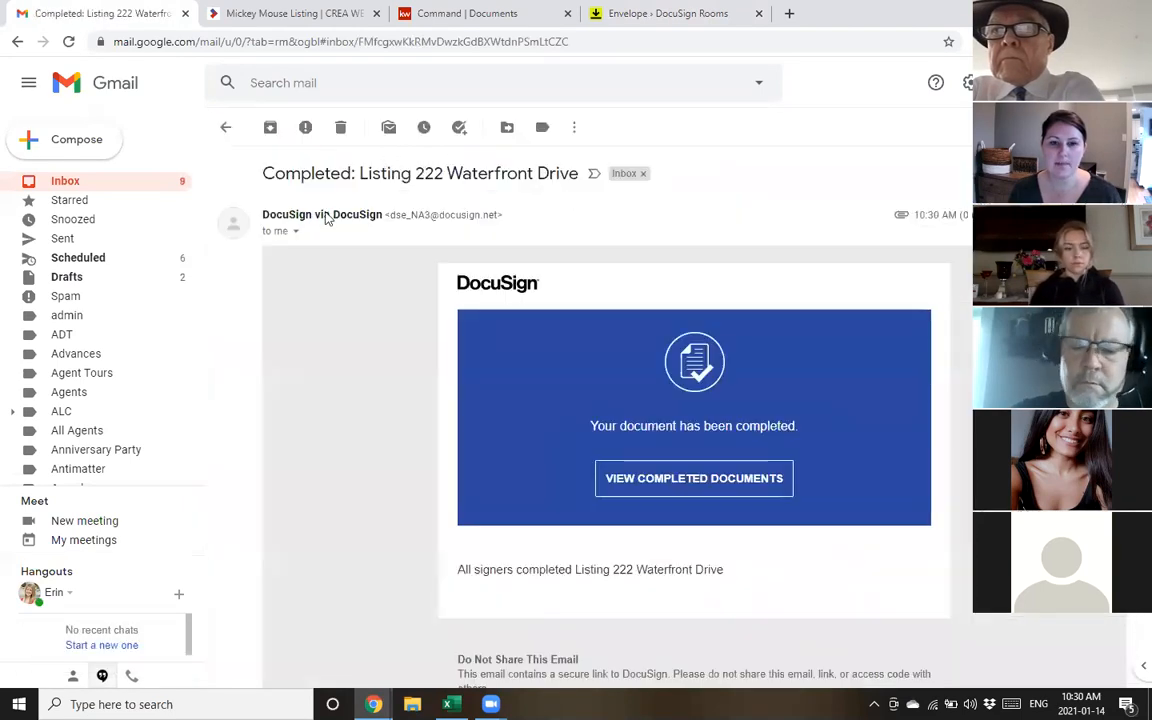
left_click_drag(264, 172, 617, 231)
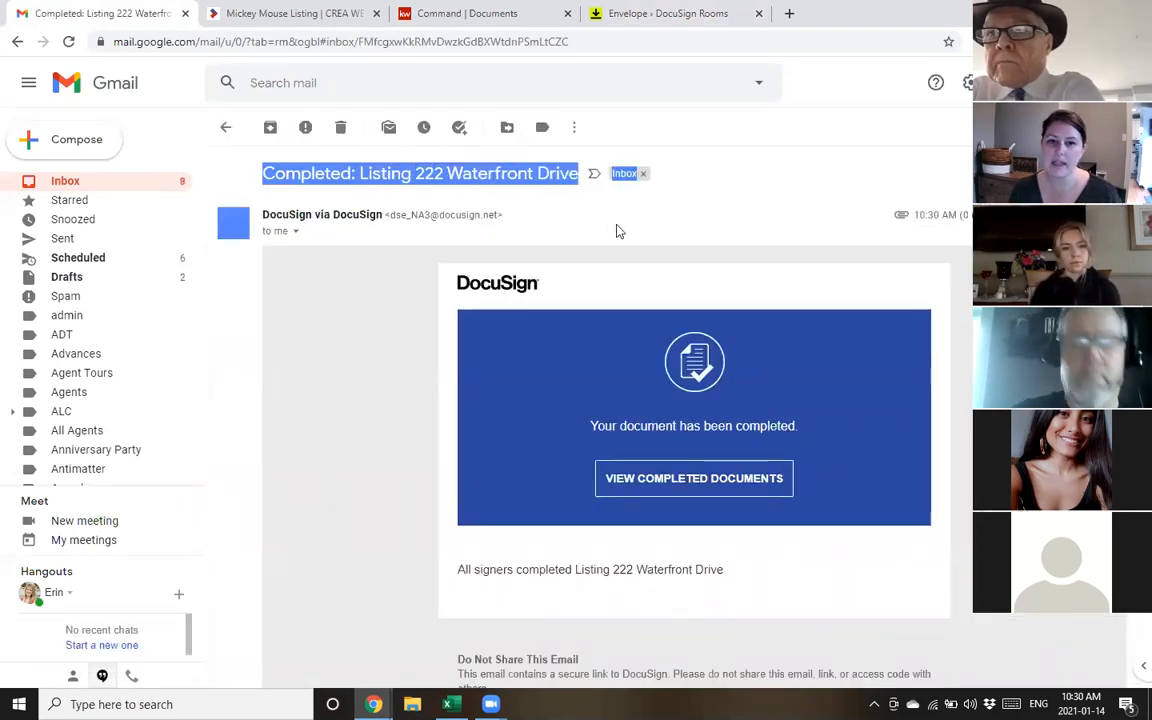
left_click(334, 357)
scroll(610, 320, "down", 7)
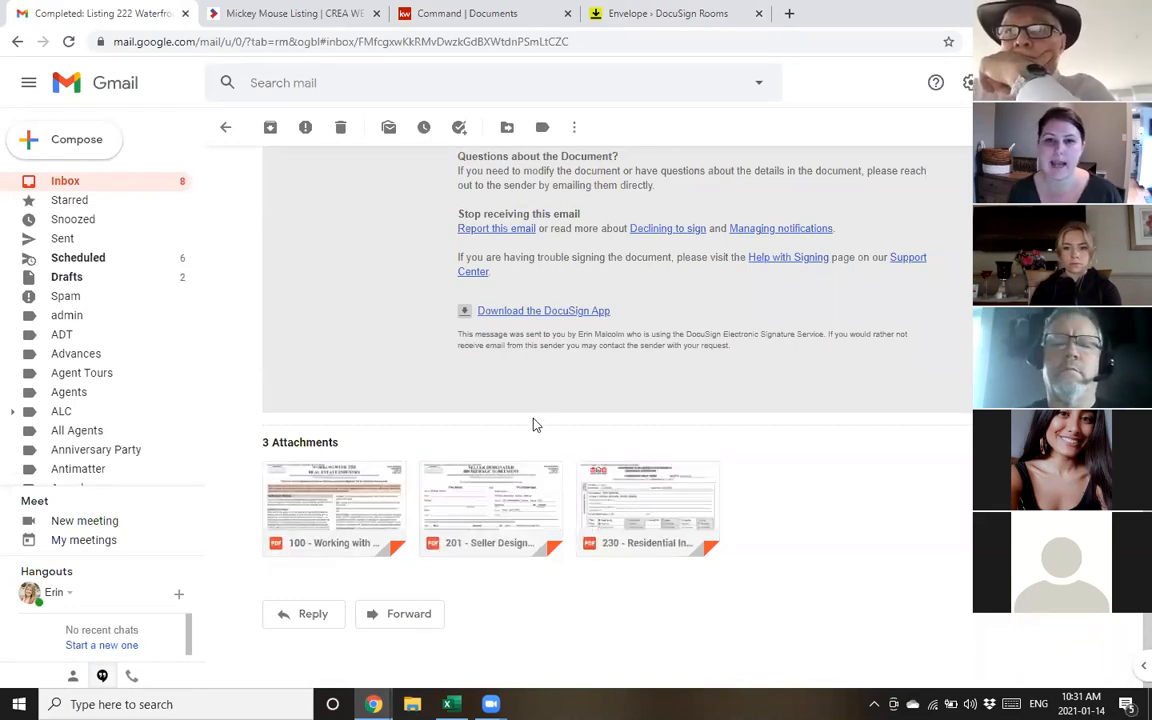
left_click(620, 13)
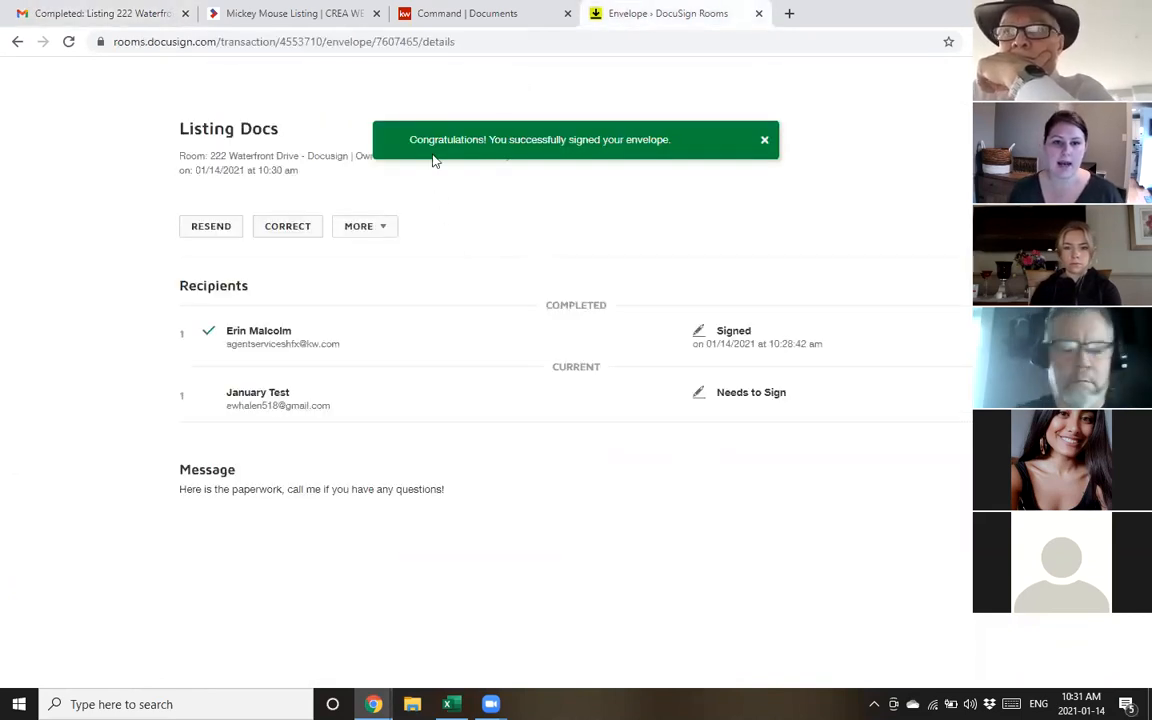
Load rooms.docusign.com from the address bar to reach the Dashboard after the session timeout
left_click(352, 46)
type("3")
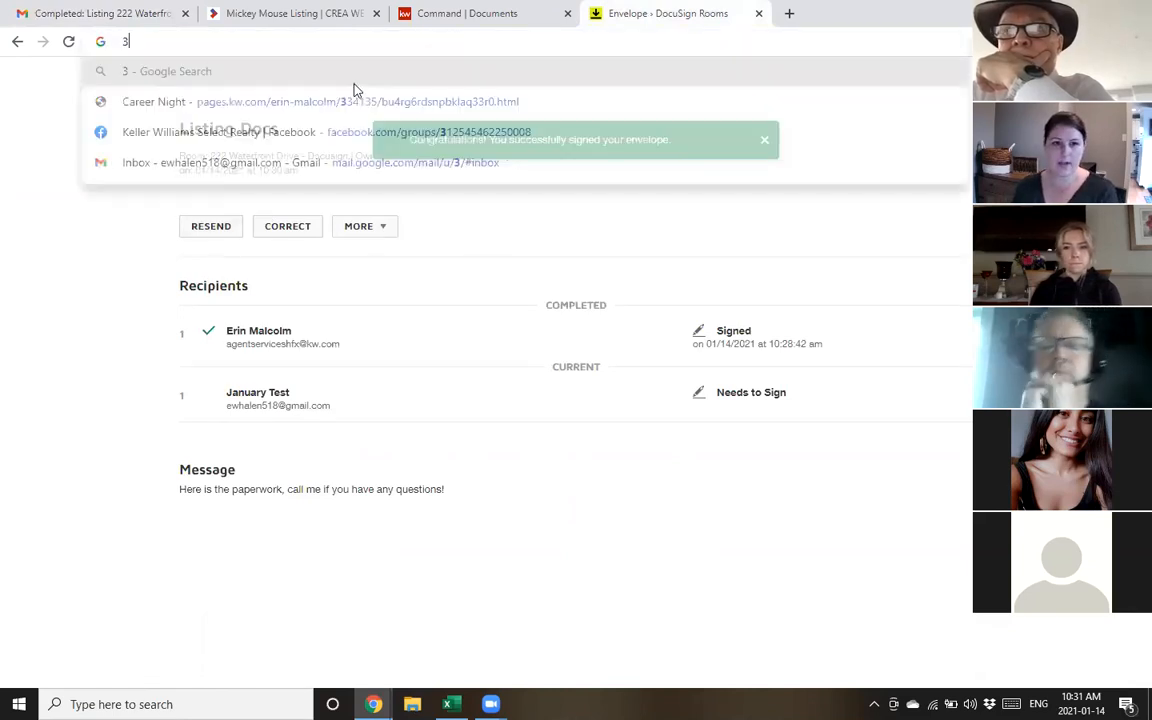
key("Return")
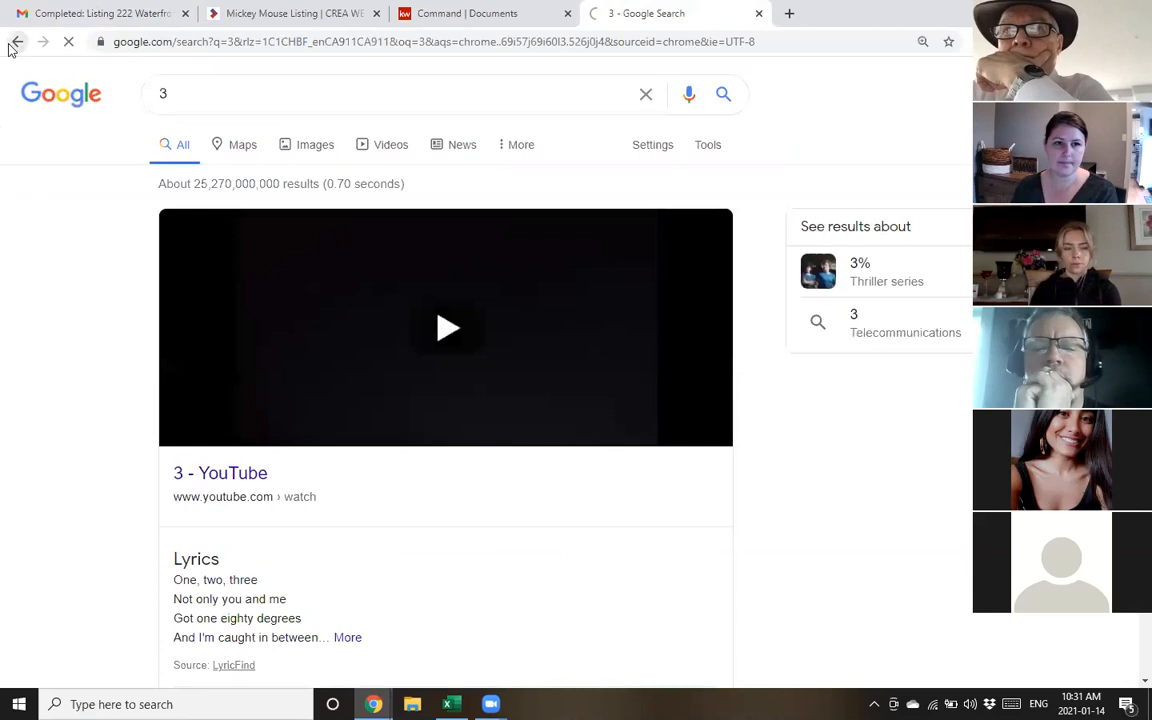
left_click(12, 46)
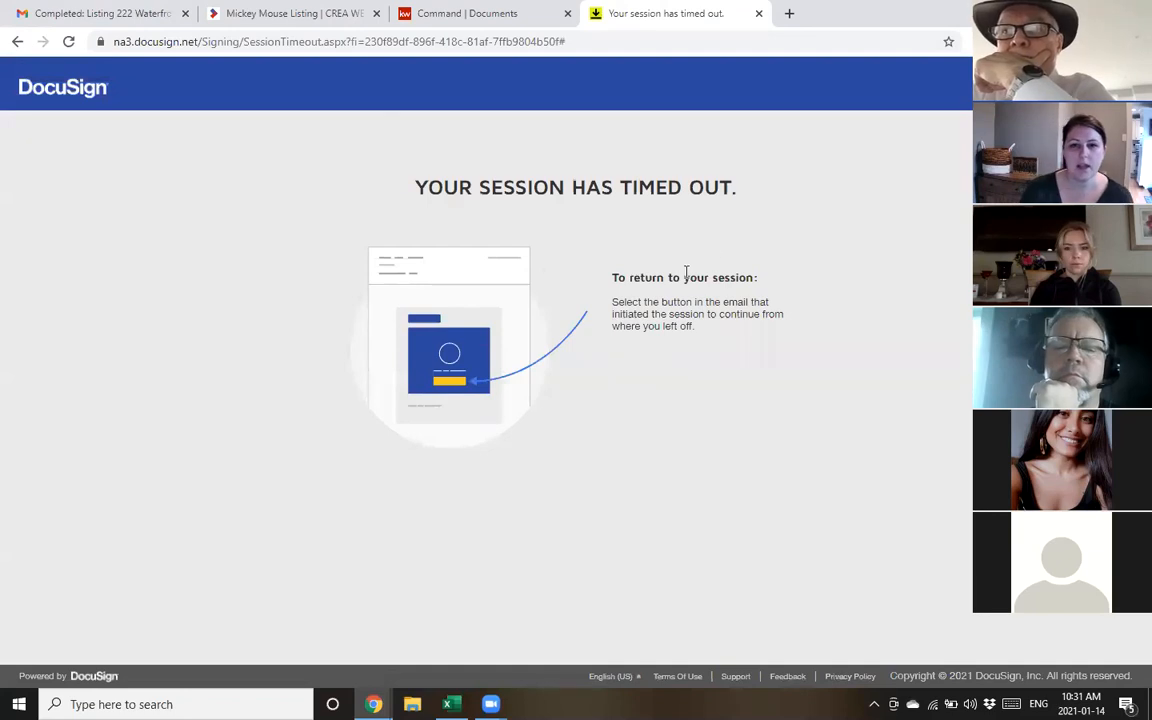
left_click(438, 50)
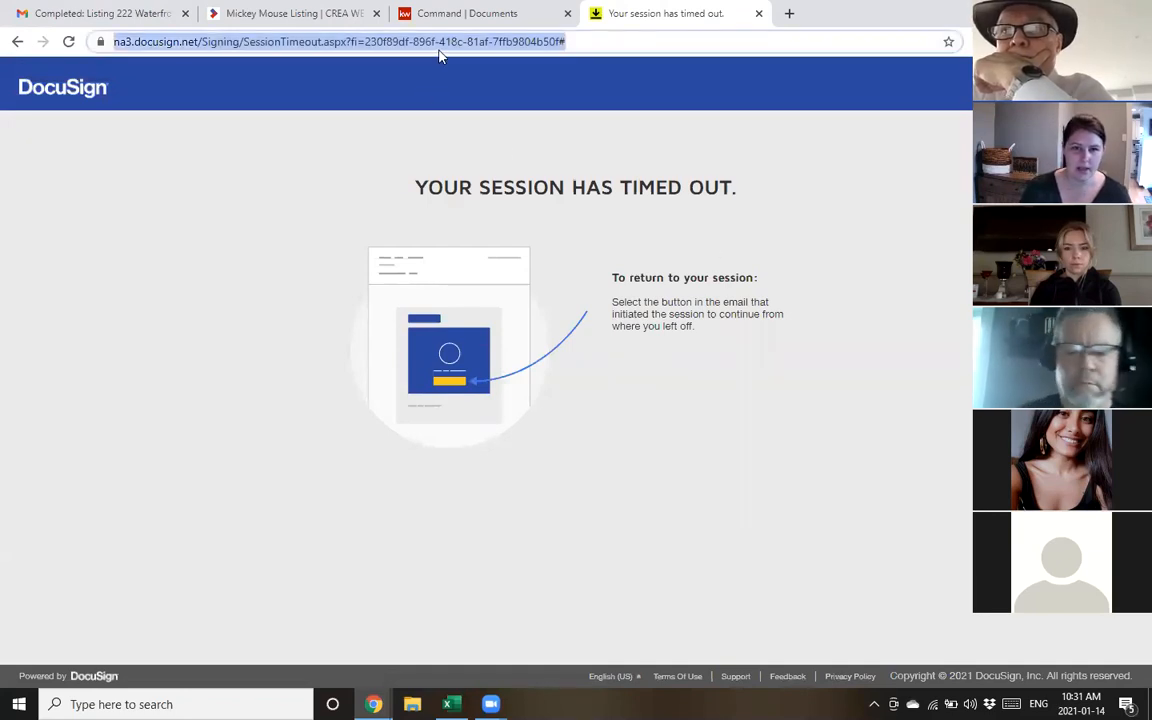
type("roo")
key("Return")
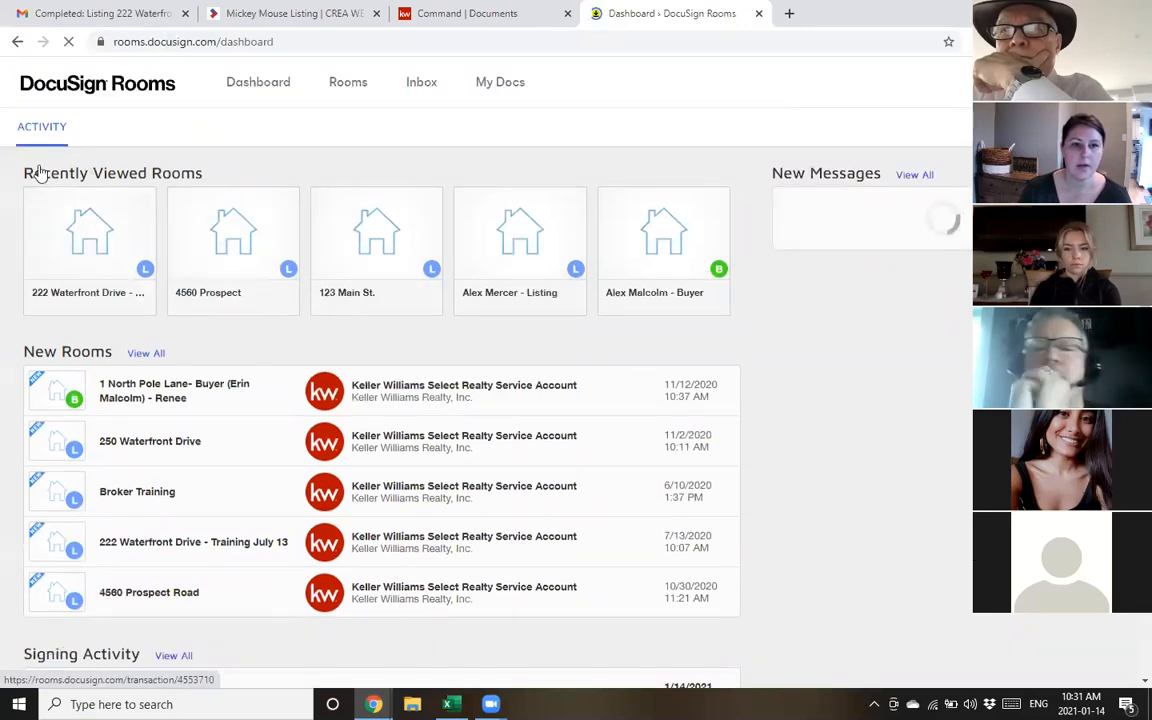
left_click(99, 244)
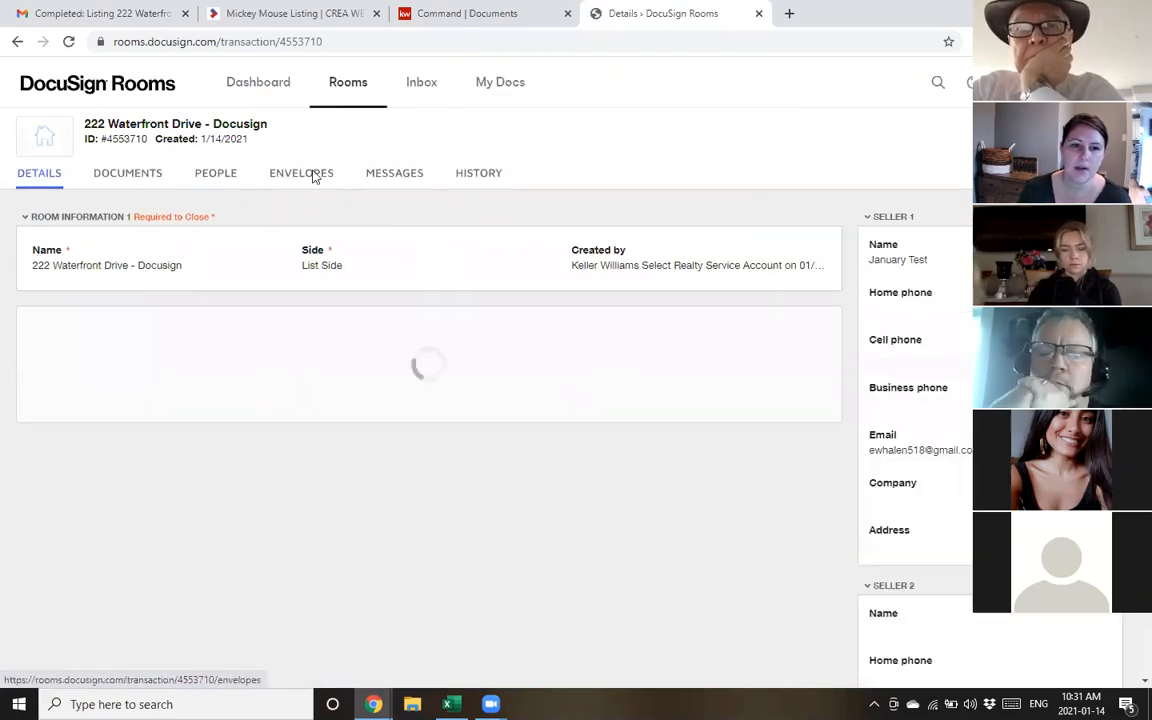
left_click(311, 176)
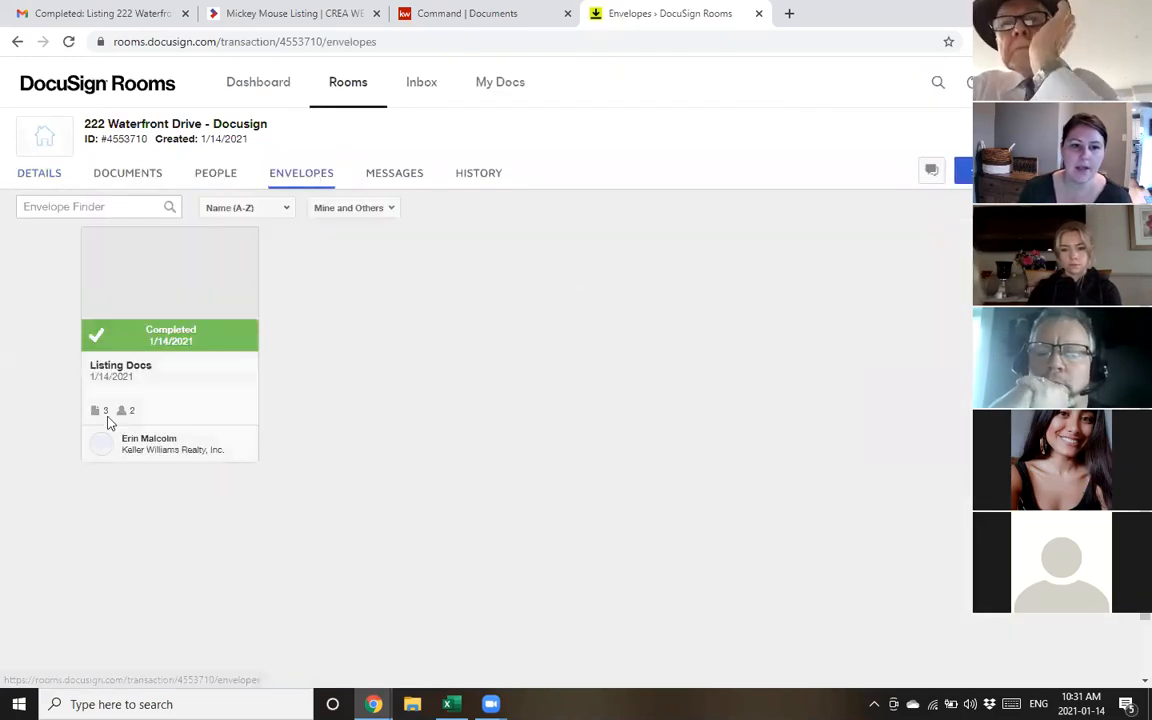
left_click(130, 180)
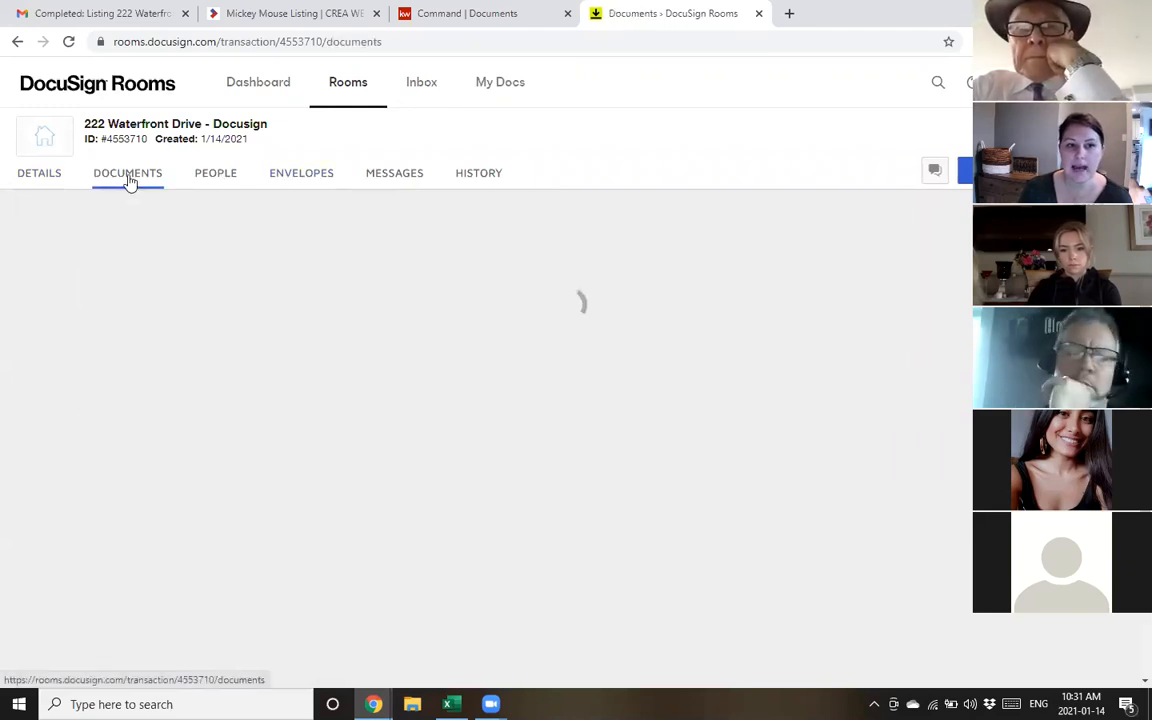
scroll(45, 426, "down", 1)
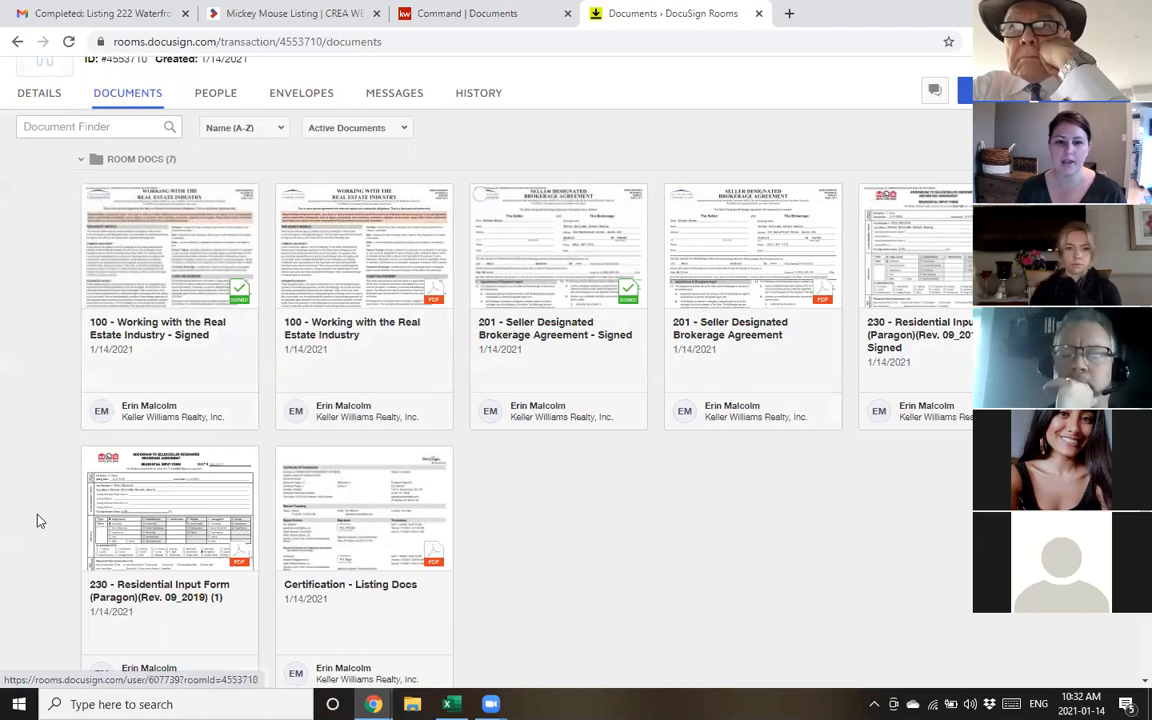
scroll(170, 395, "down", 2)
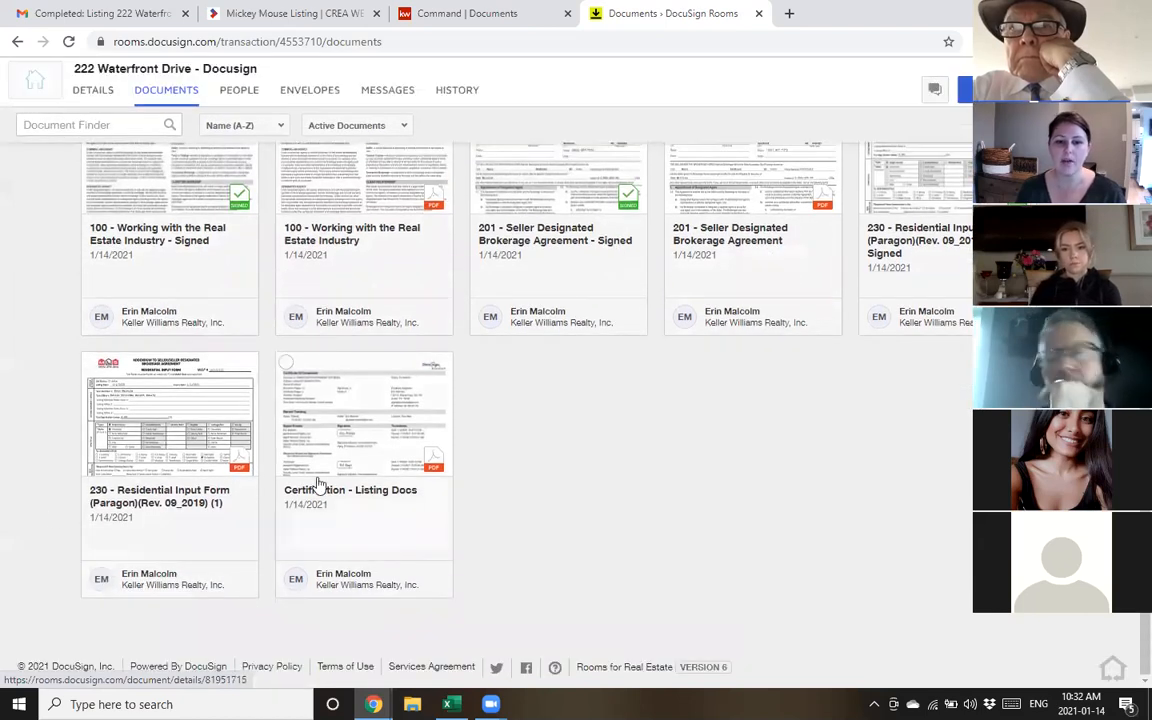
left_click(328, 400)
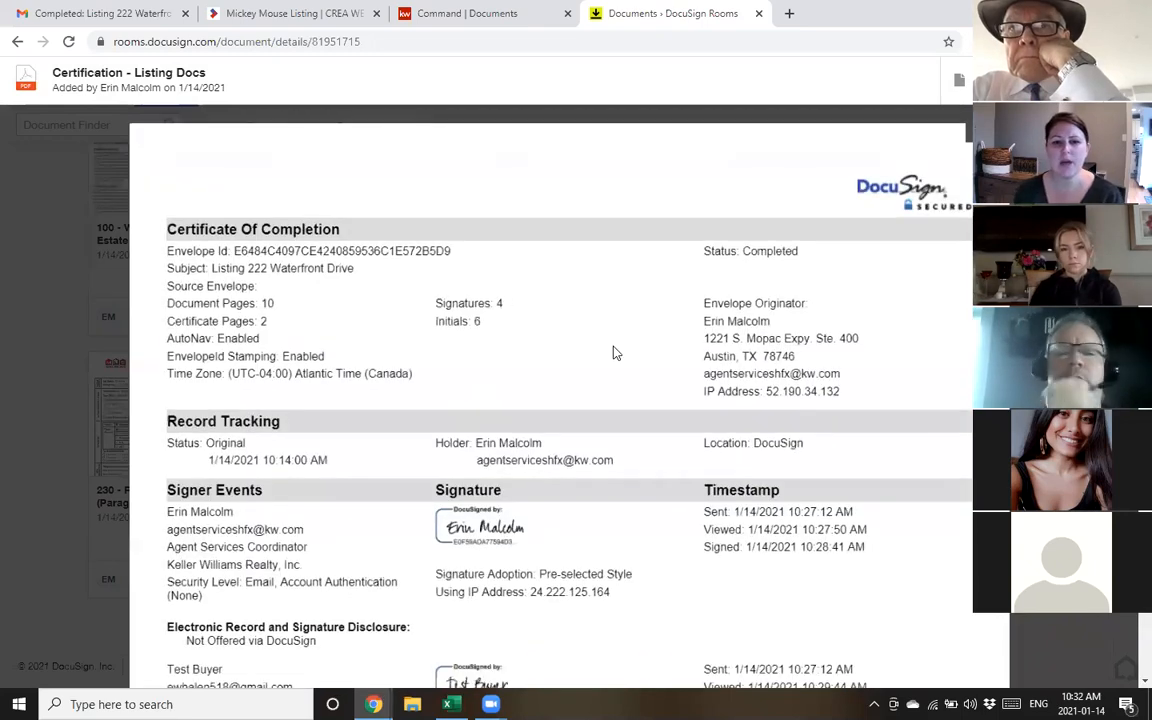
scroll(615, 352, "down", 1)
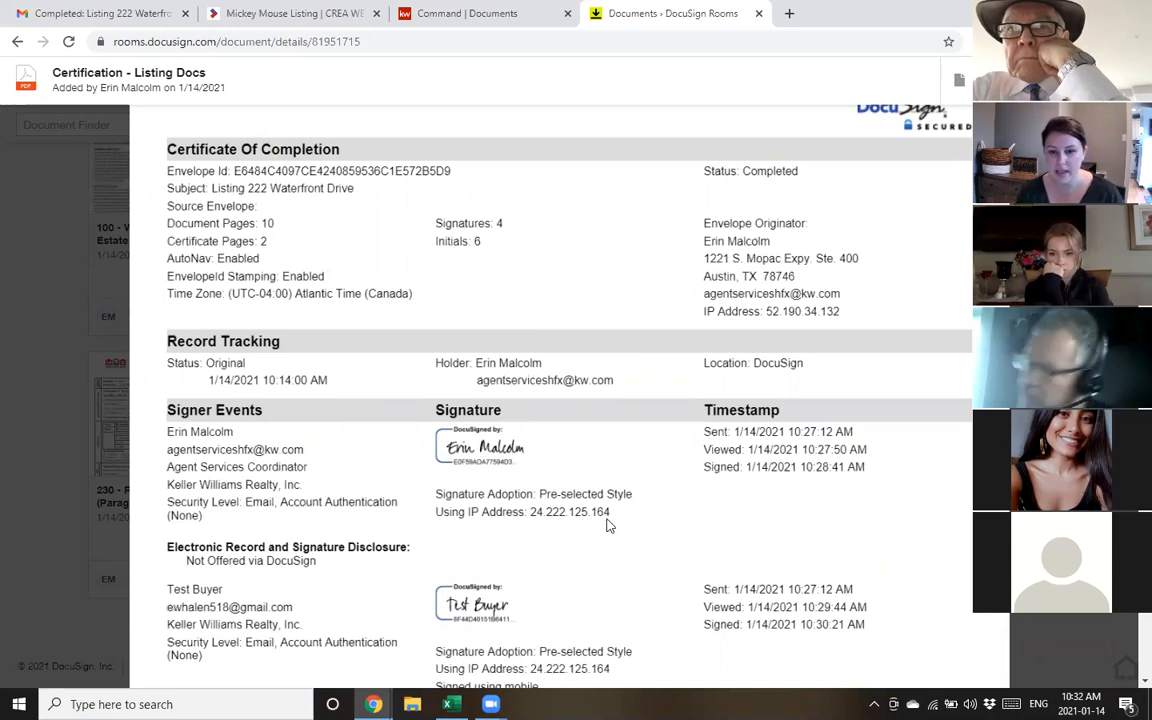
scroll(625, 490, "down", 1)
scroll(620, 459, "up", 2)
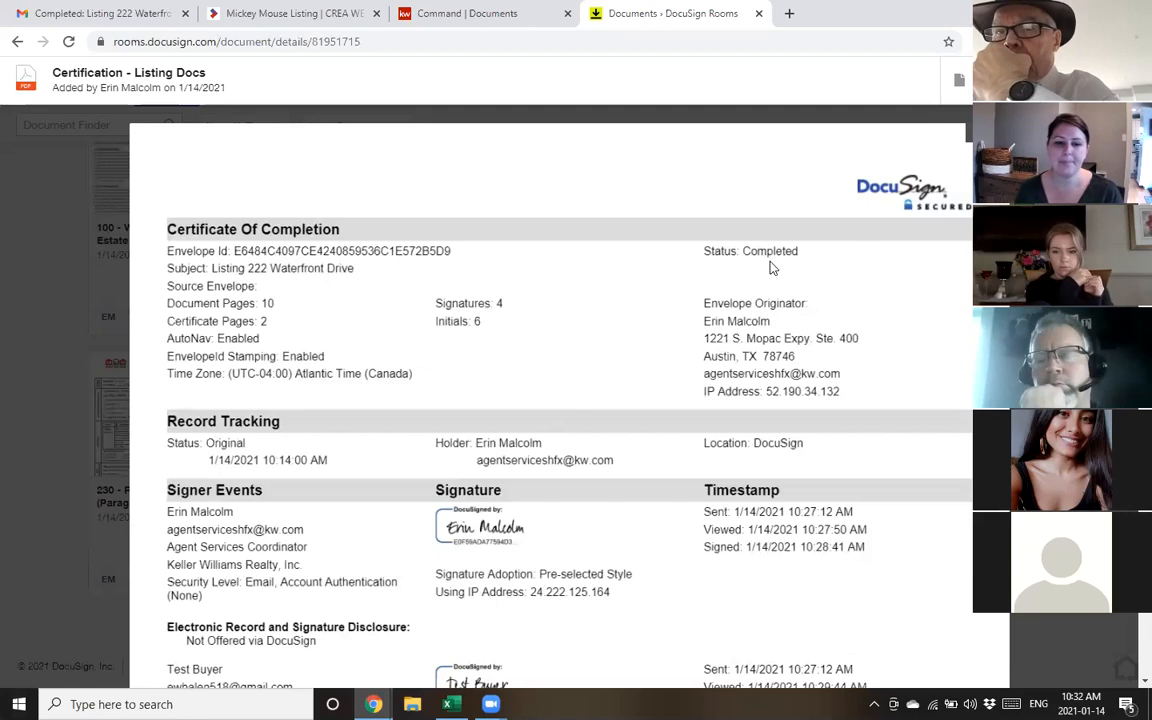
left_click(741, 175)
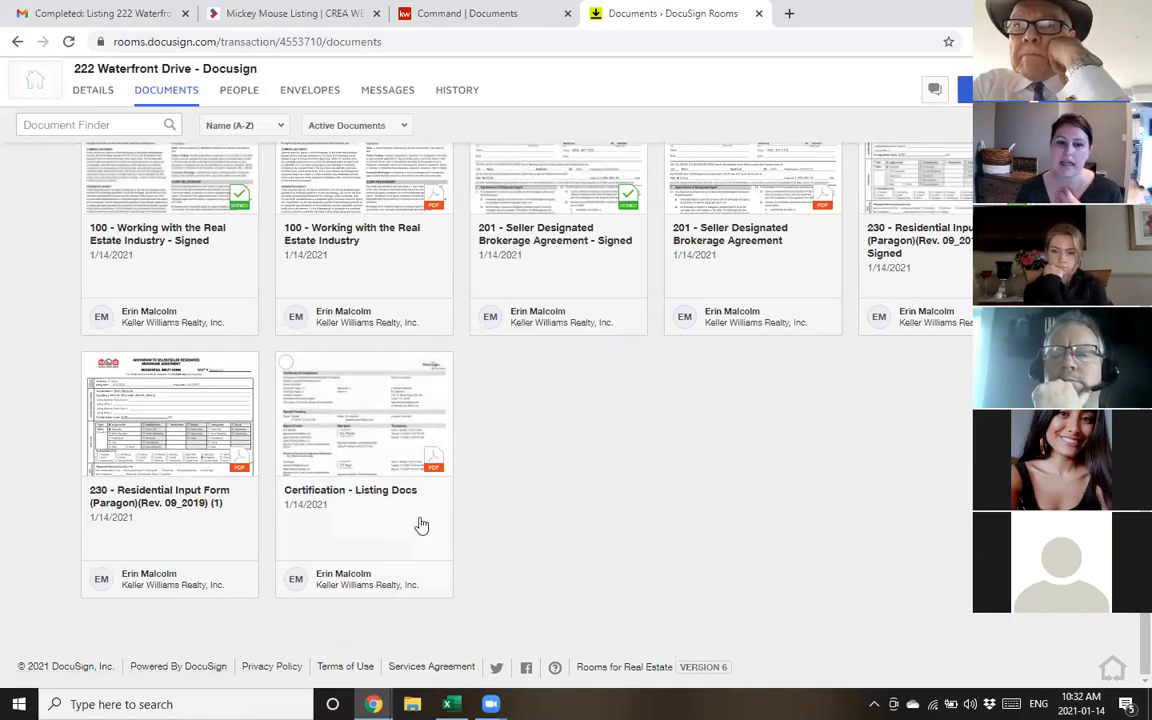
Open the '201 - Seller Designated Brokerage Agreement - Signed' document in the room
left_click_drag(368, 491, 586, 483)
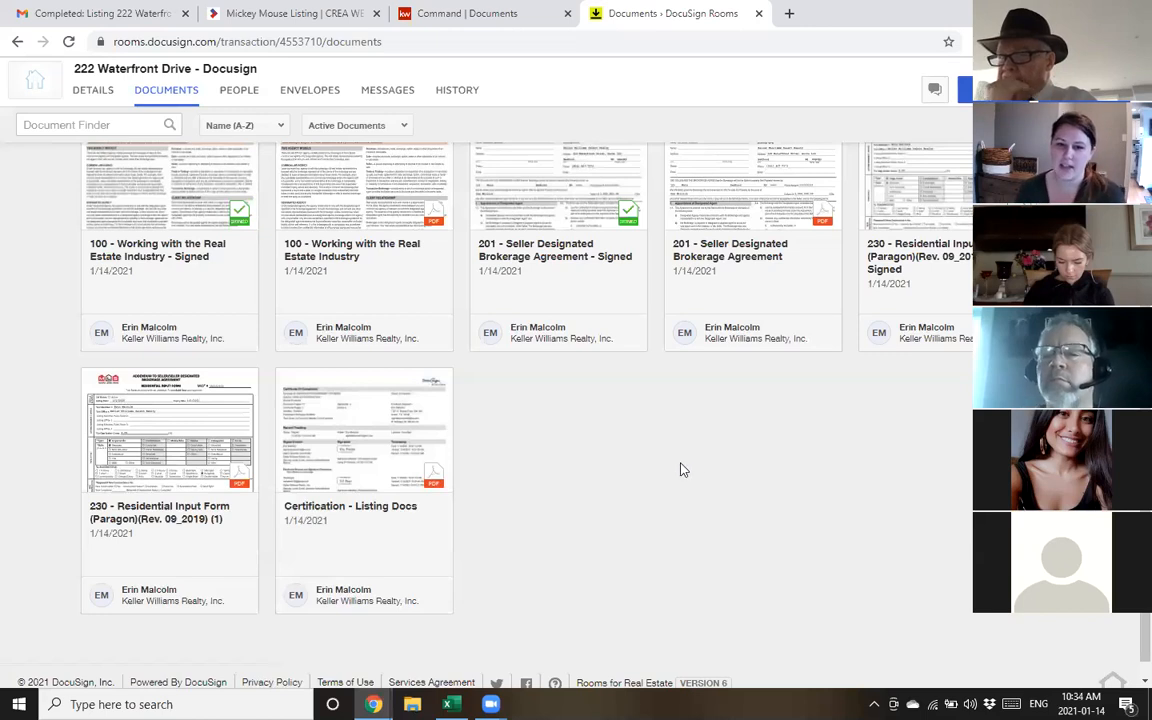
scroll(700, 510, "up", 2)
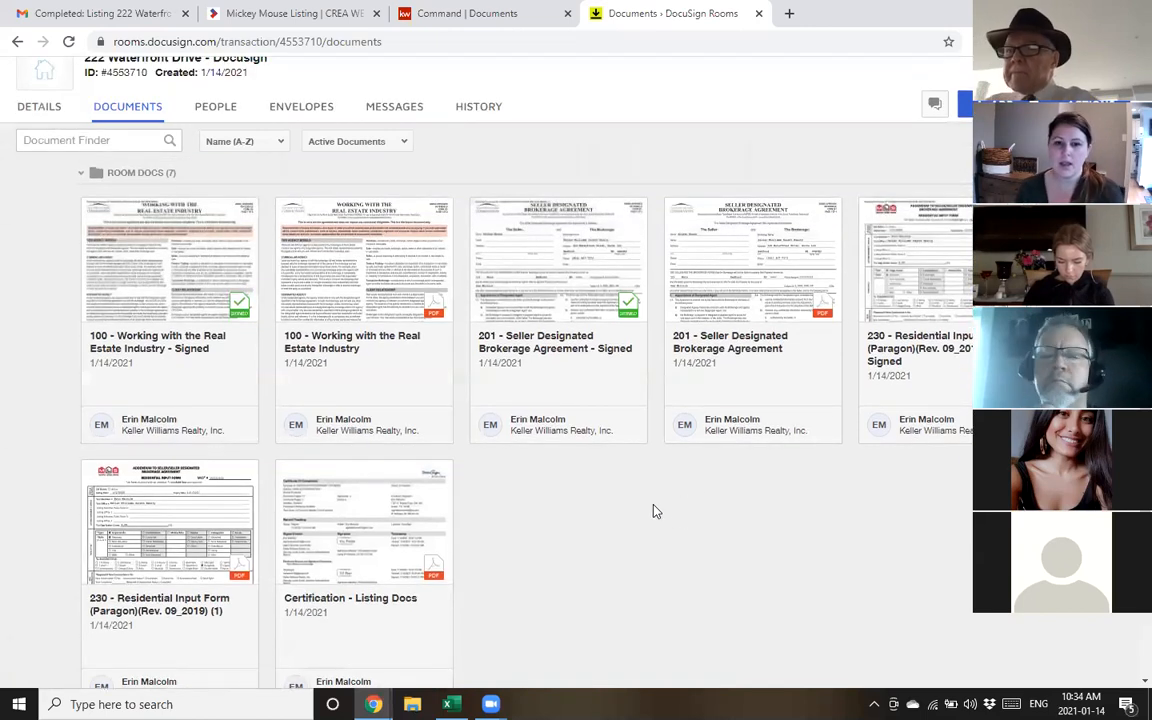
scroll(642, 555, "down", 2)
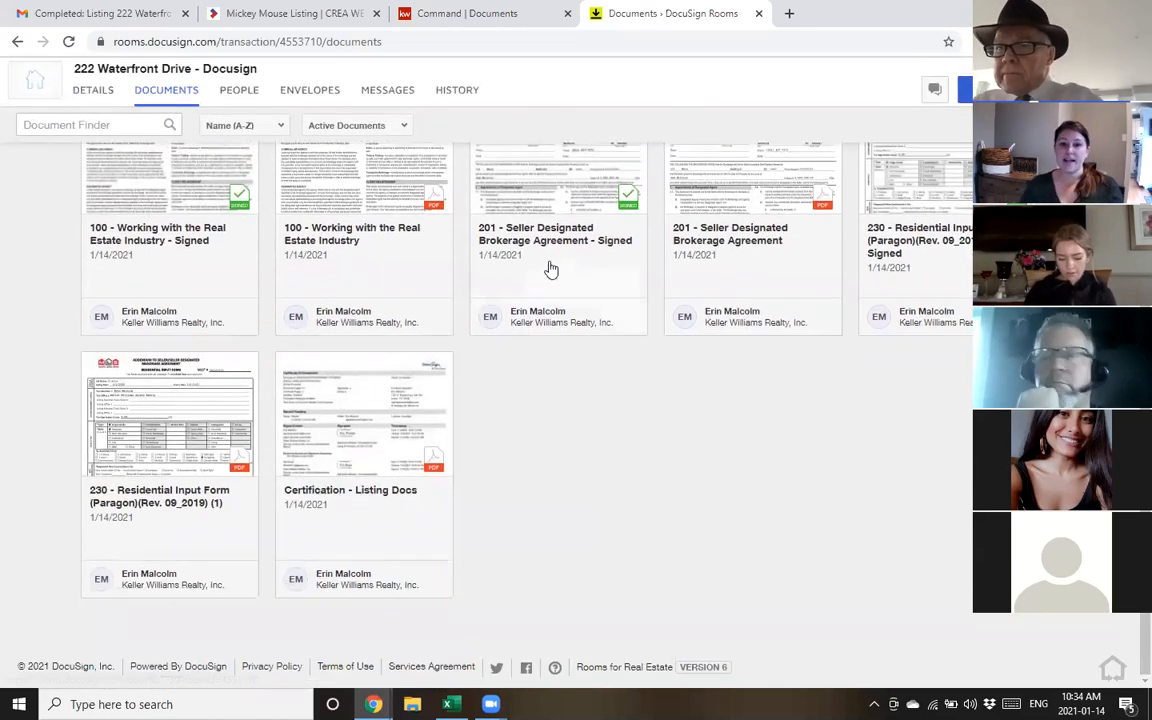
left_click(558, 255)
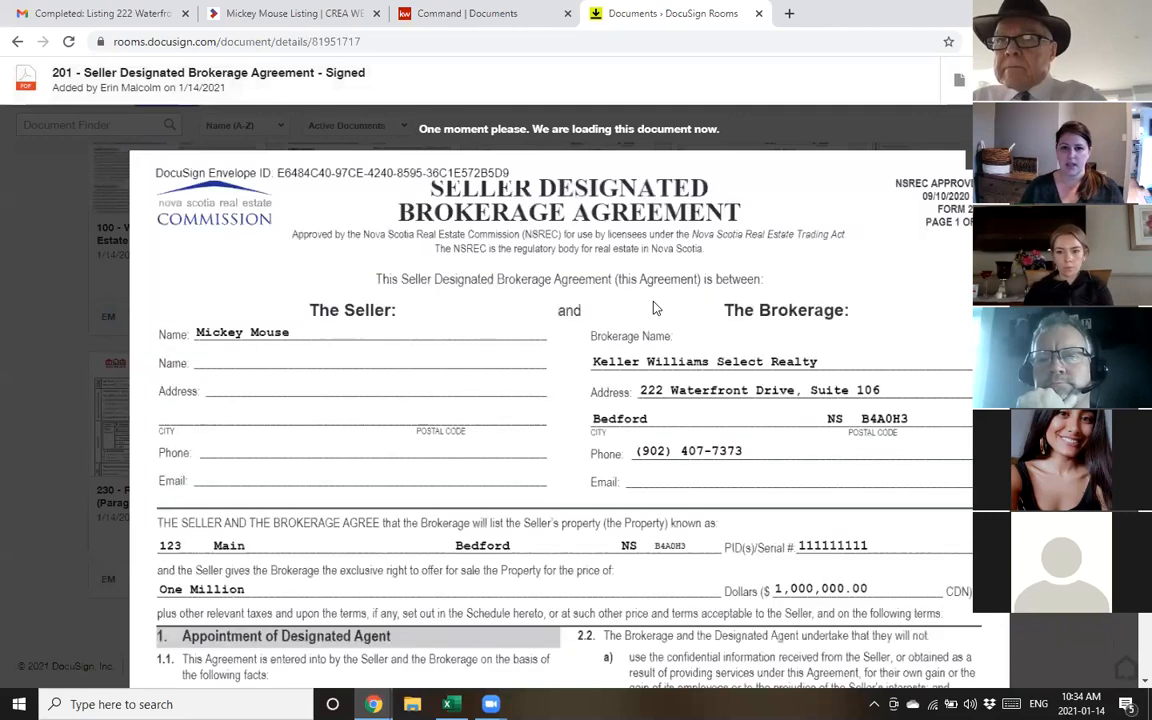
Scroll the signed 201 agreement to its Acceptance signatures, then close it back to the documents list
scroll(655, 313, "down", 6)
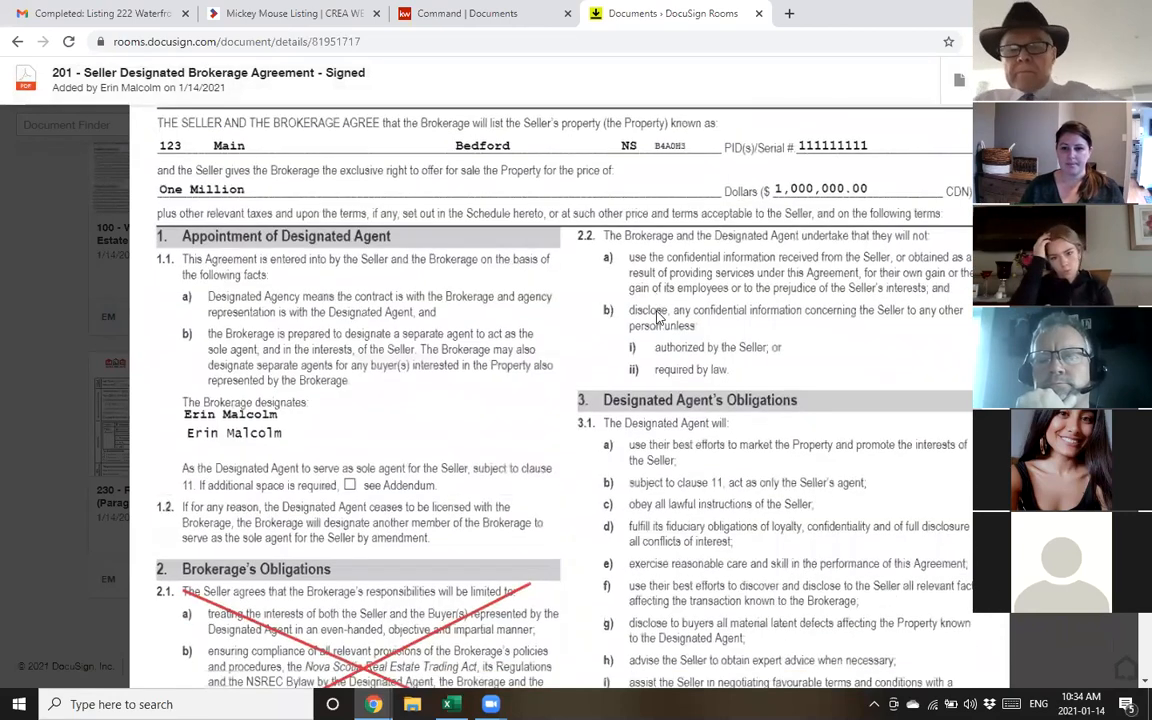
scroll(243, 266, "up", 1)
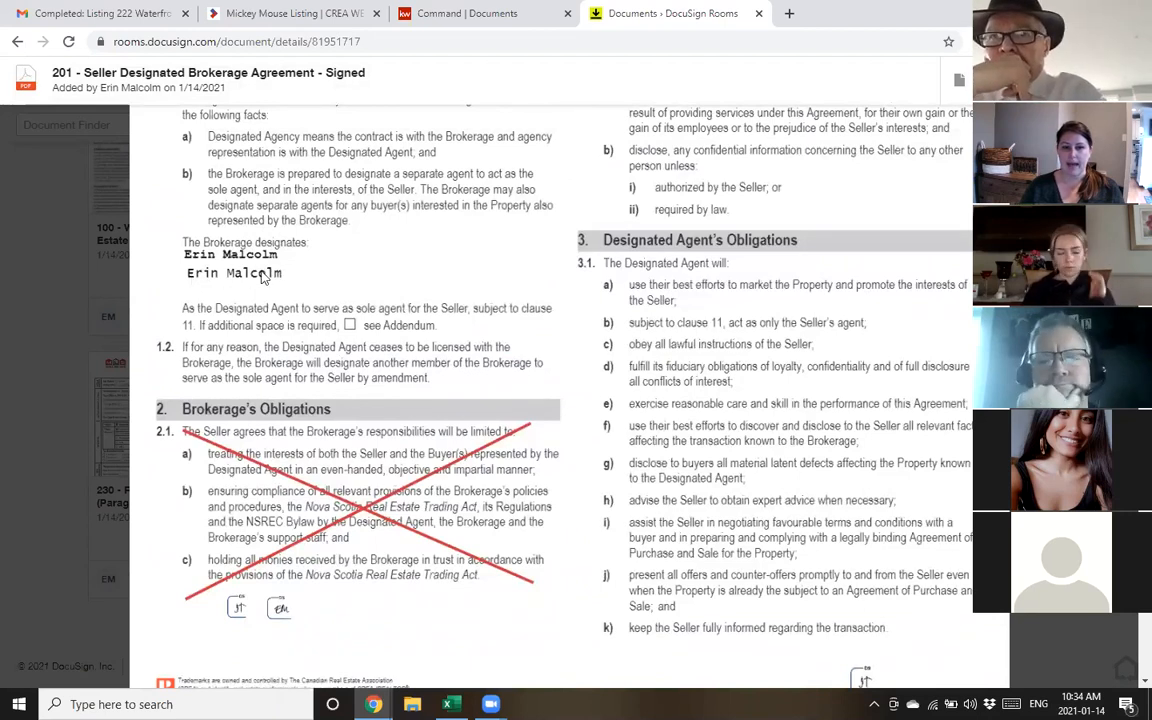
scroll(390, 488, "down", 1)
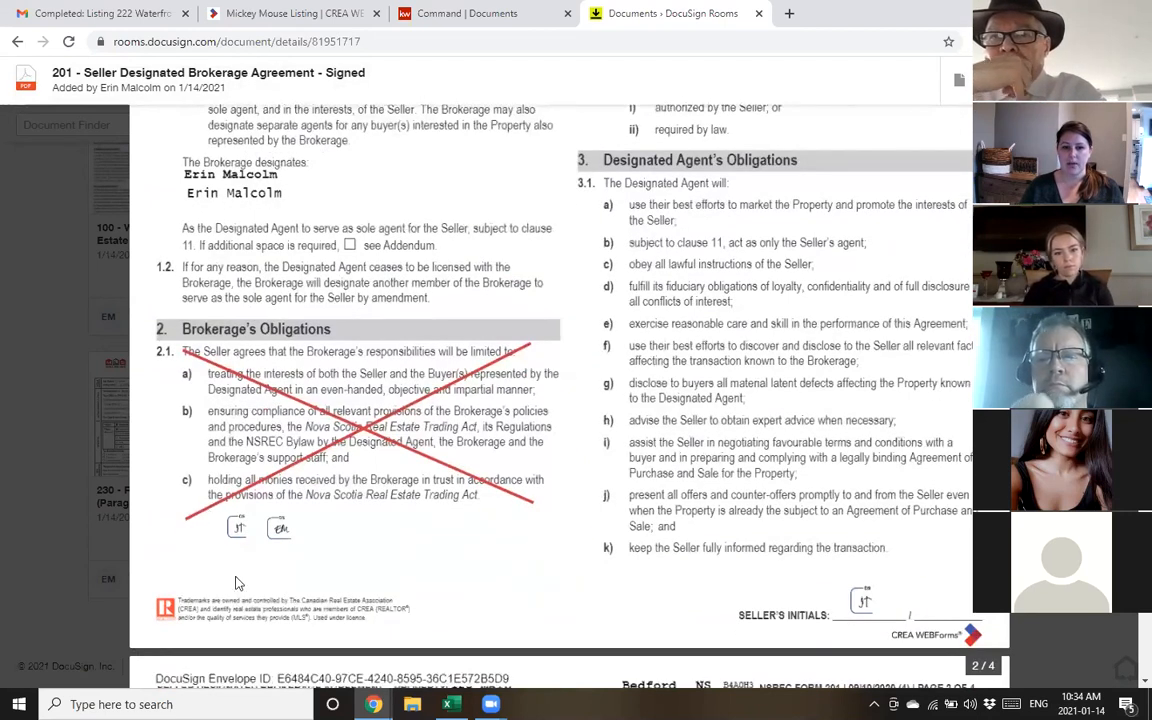
scroll(838, 457, "down", 4)
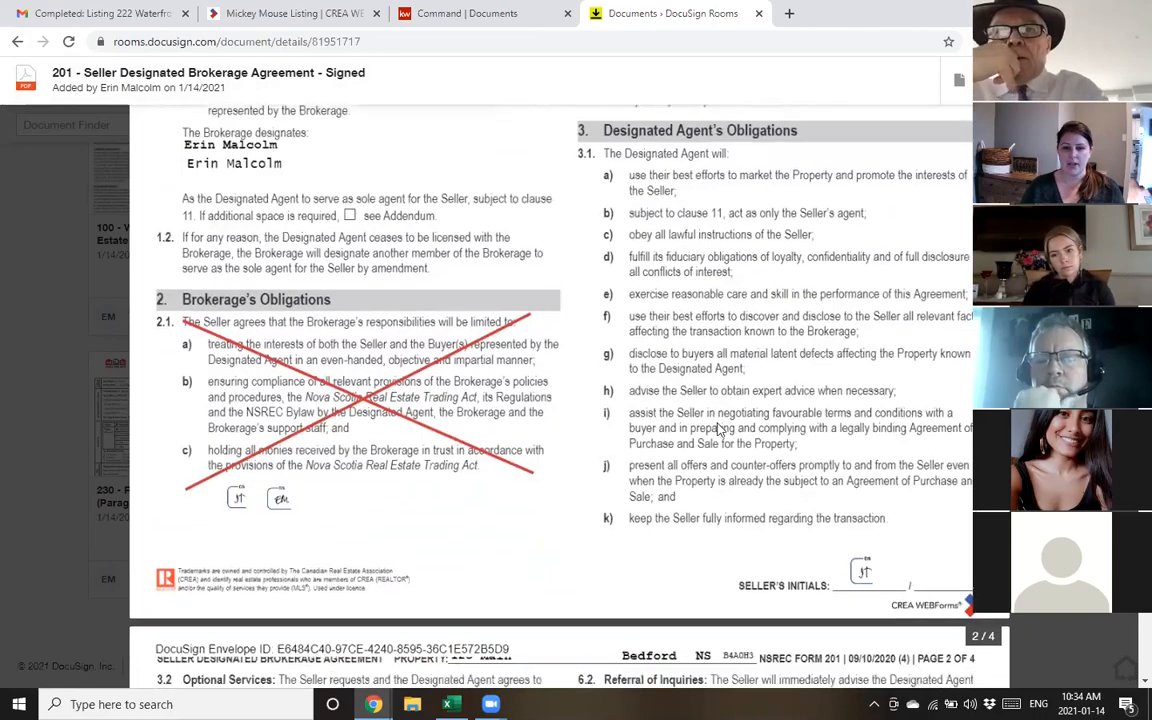
scroll(838, 457, "down", 15)
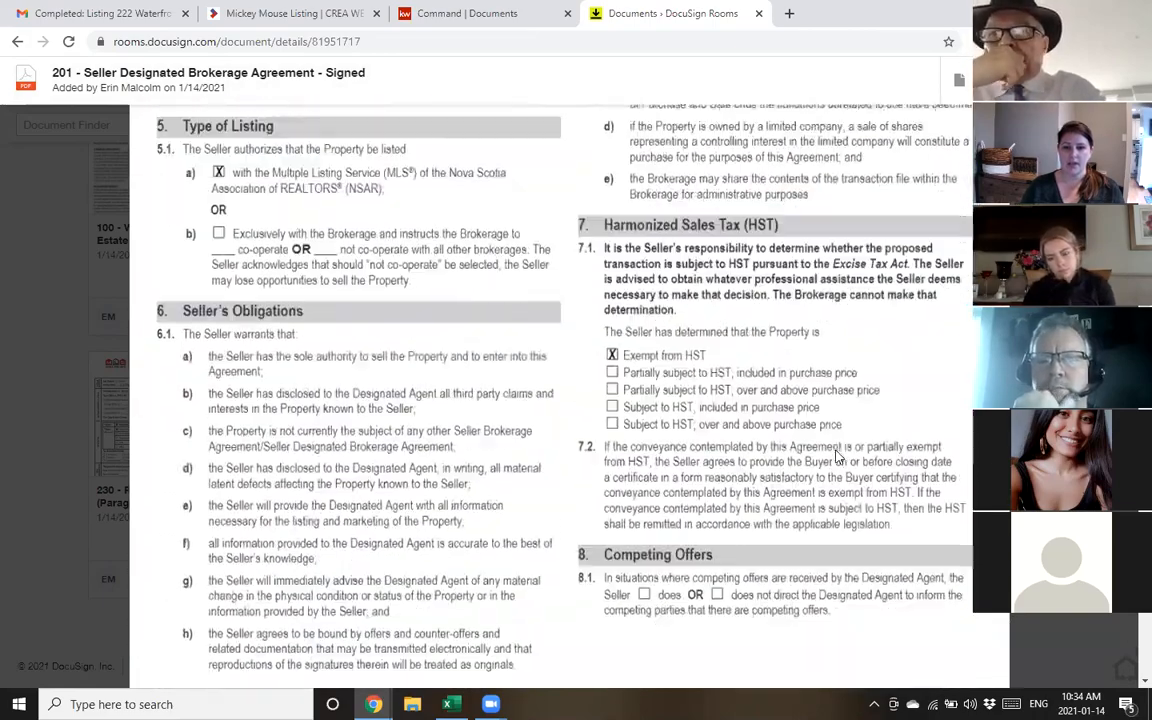
scroll(843, 288, "down", 20)
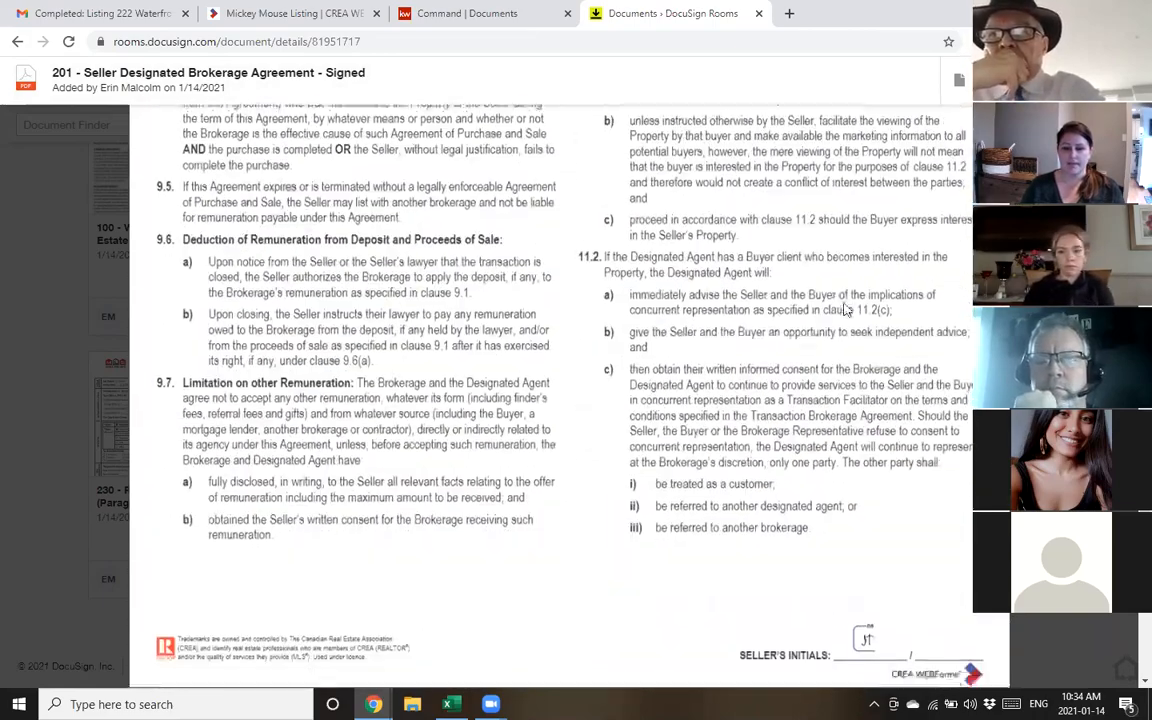
scroll(849, 338, "down", 3)
scroll(714, 296, "up", 4)
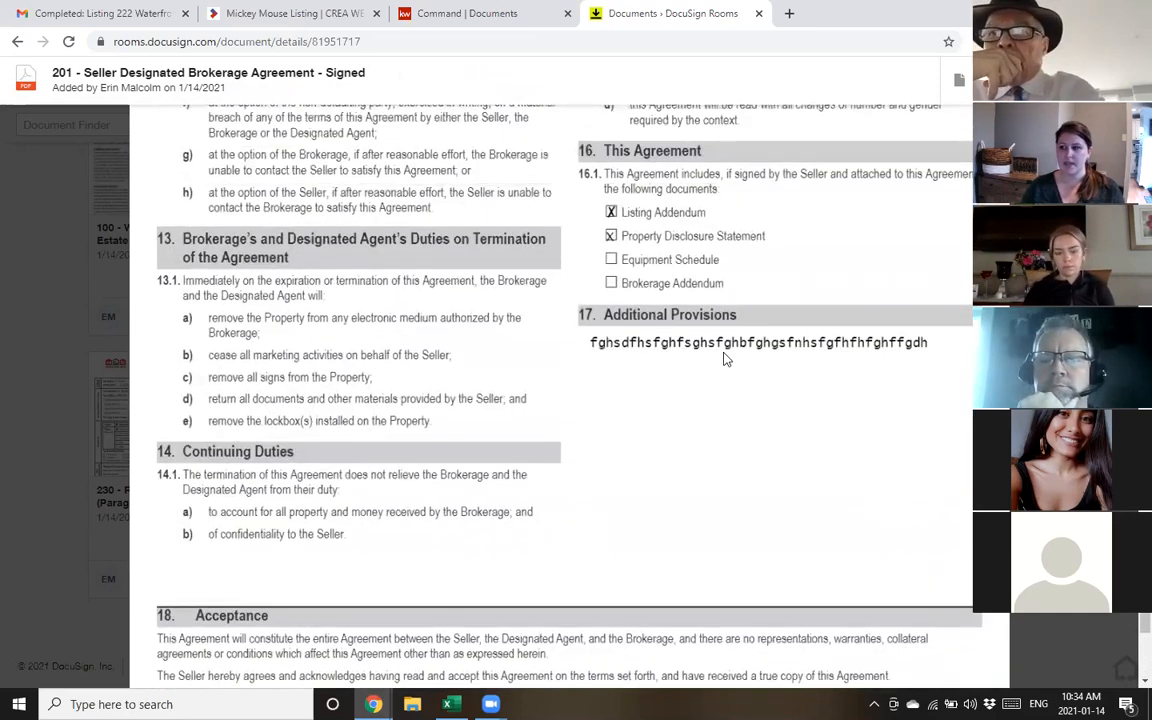
scroll(722, 357, "down", 4)
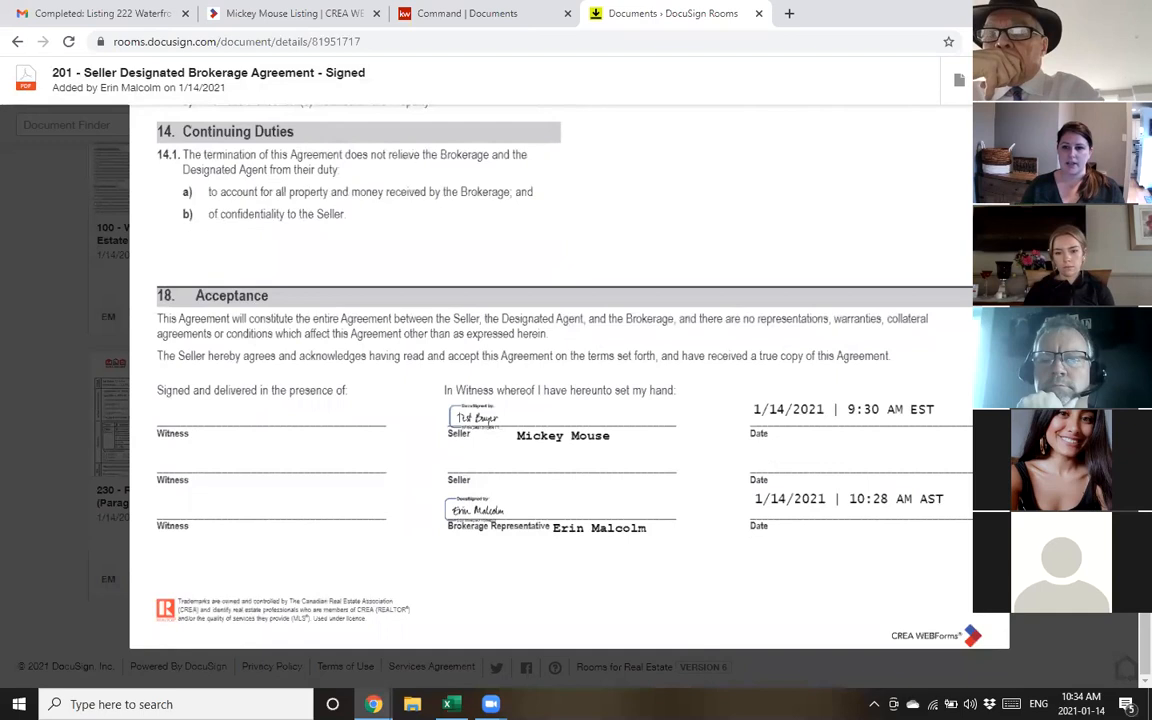
left_click(1124, 80)
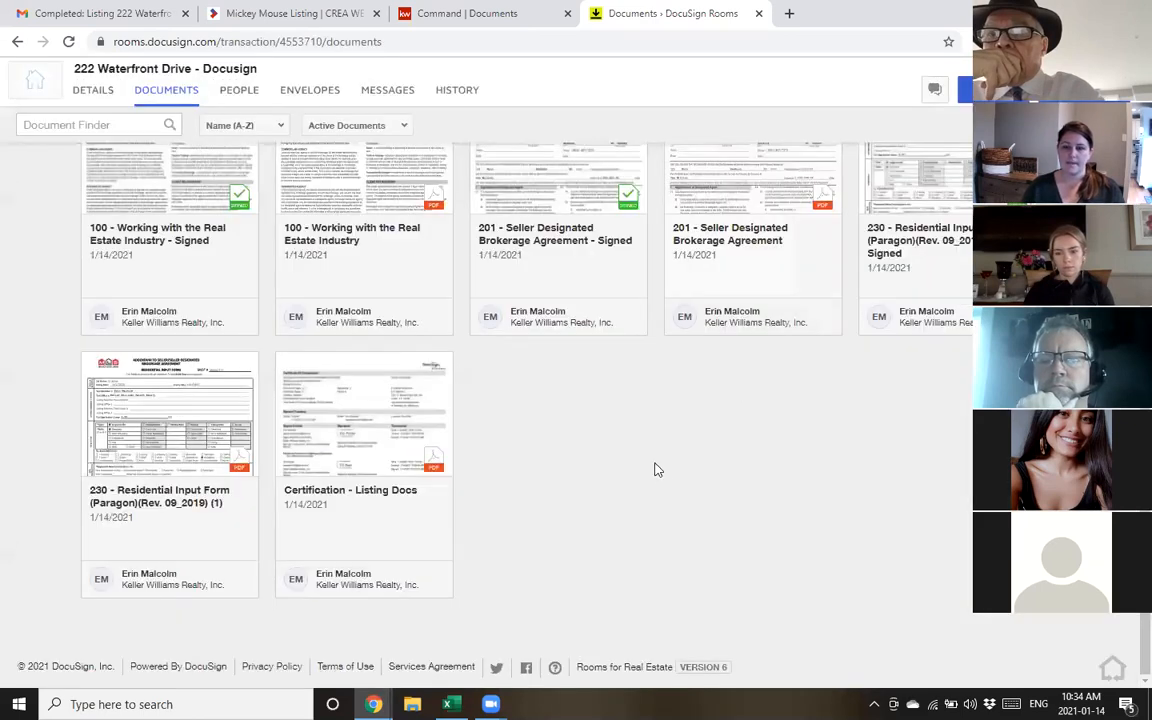
scroll(657, 469, "up", 1)
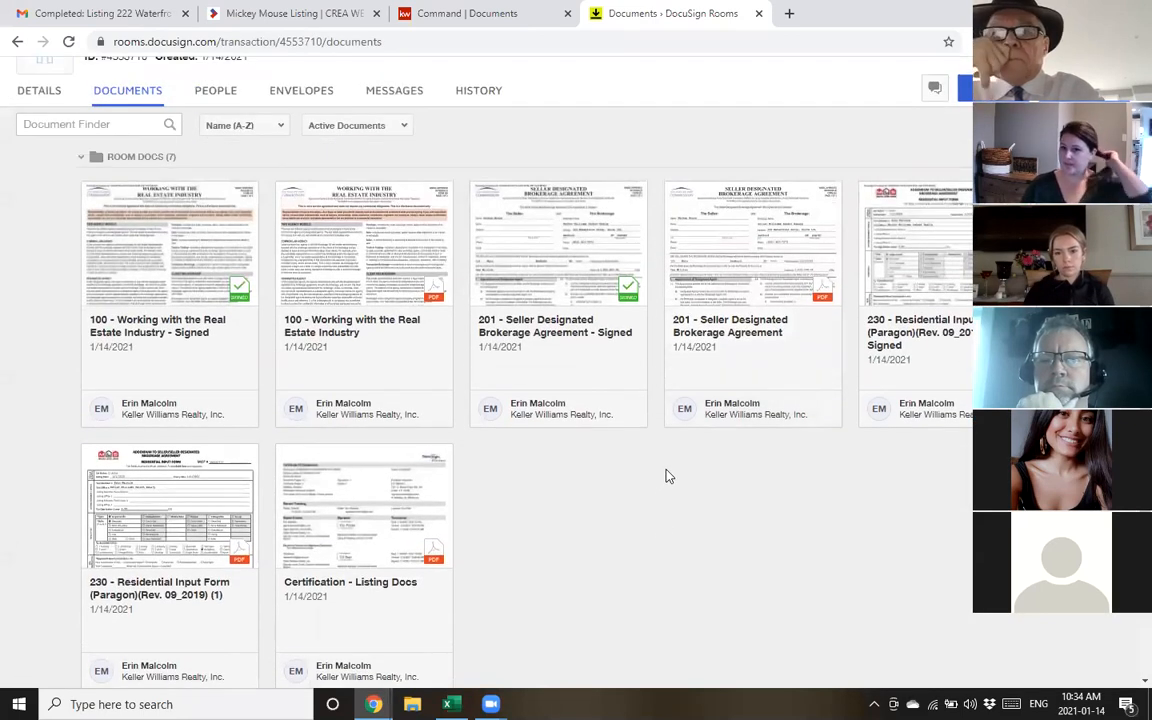